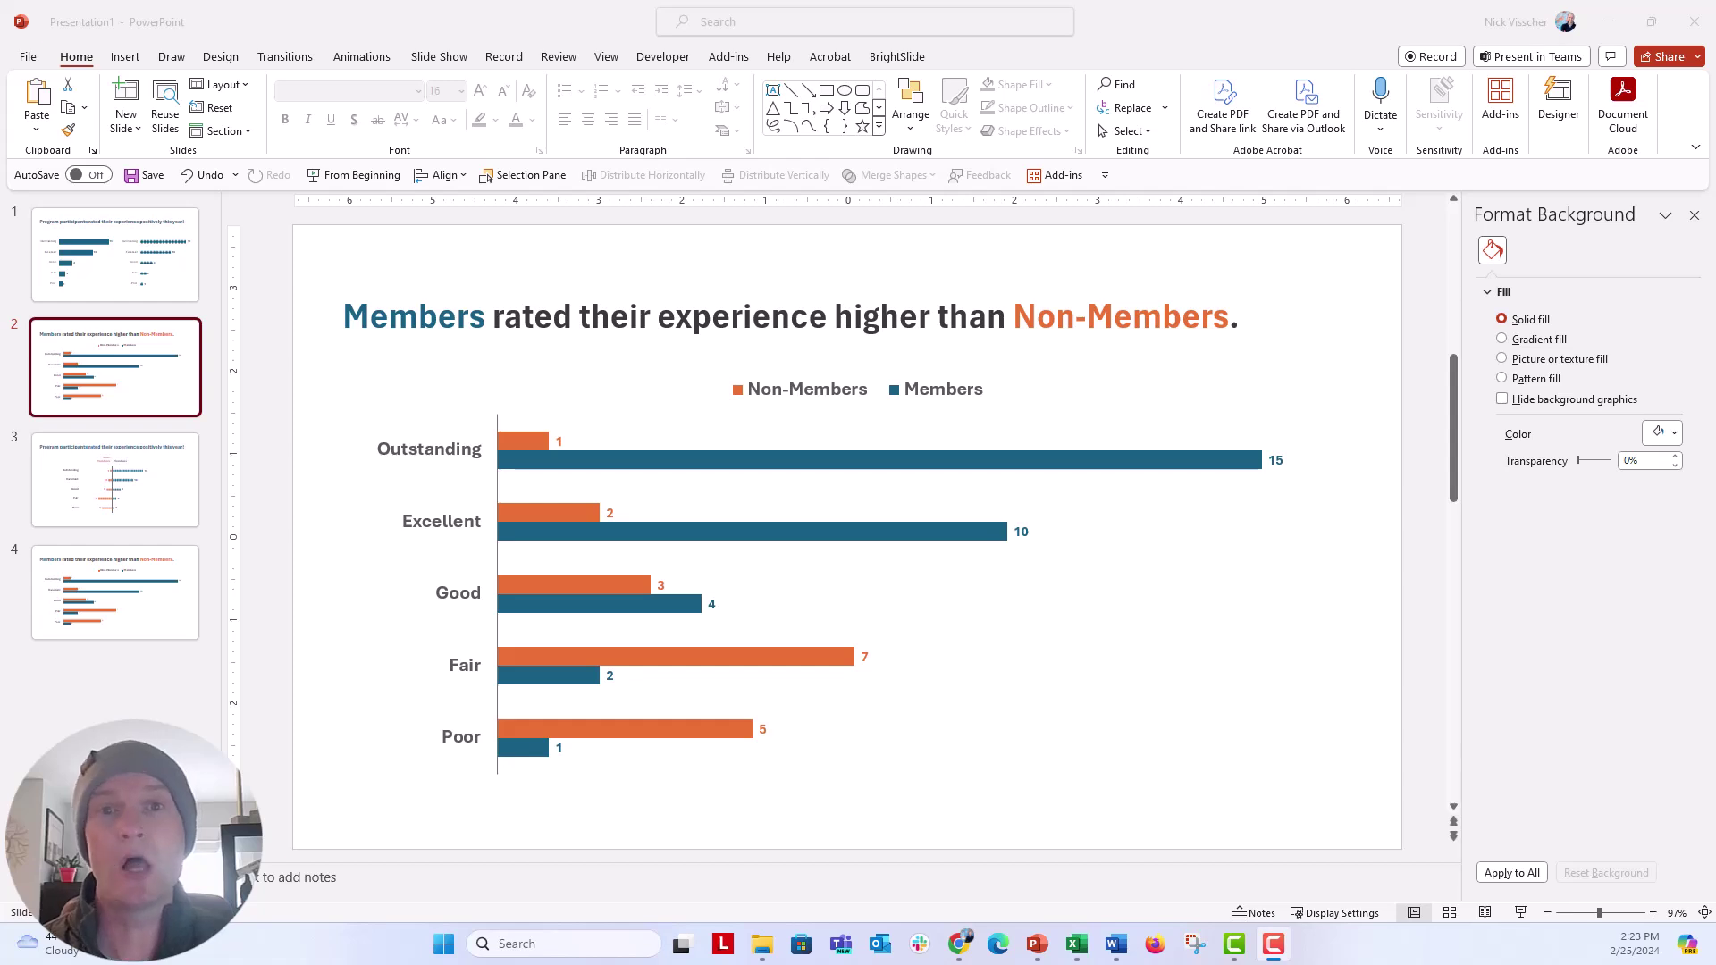
Open the chart's data sheet, enlarge it to review the Members and Non-Members counts, then close it.
{"action": "left_click", "coordinate": [576, 461]}
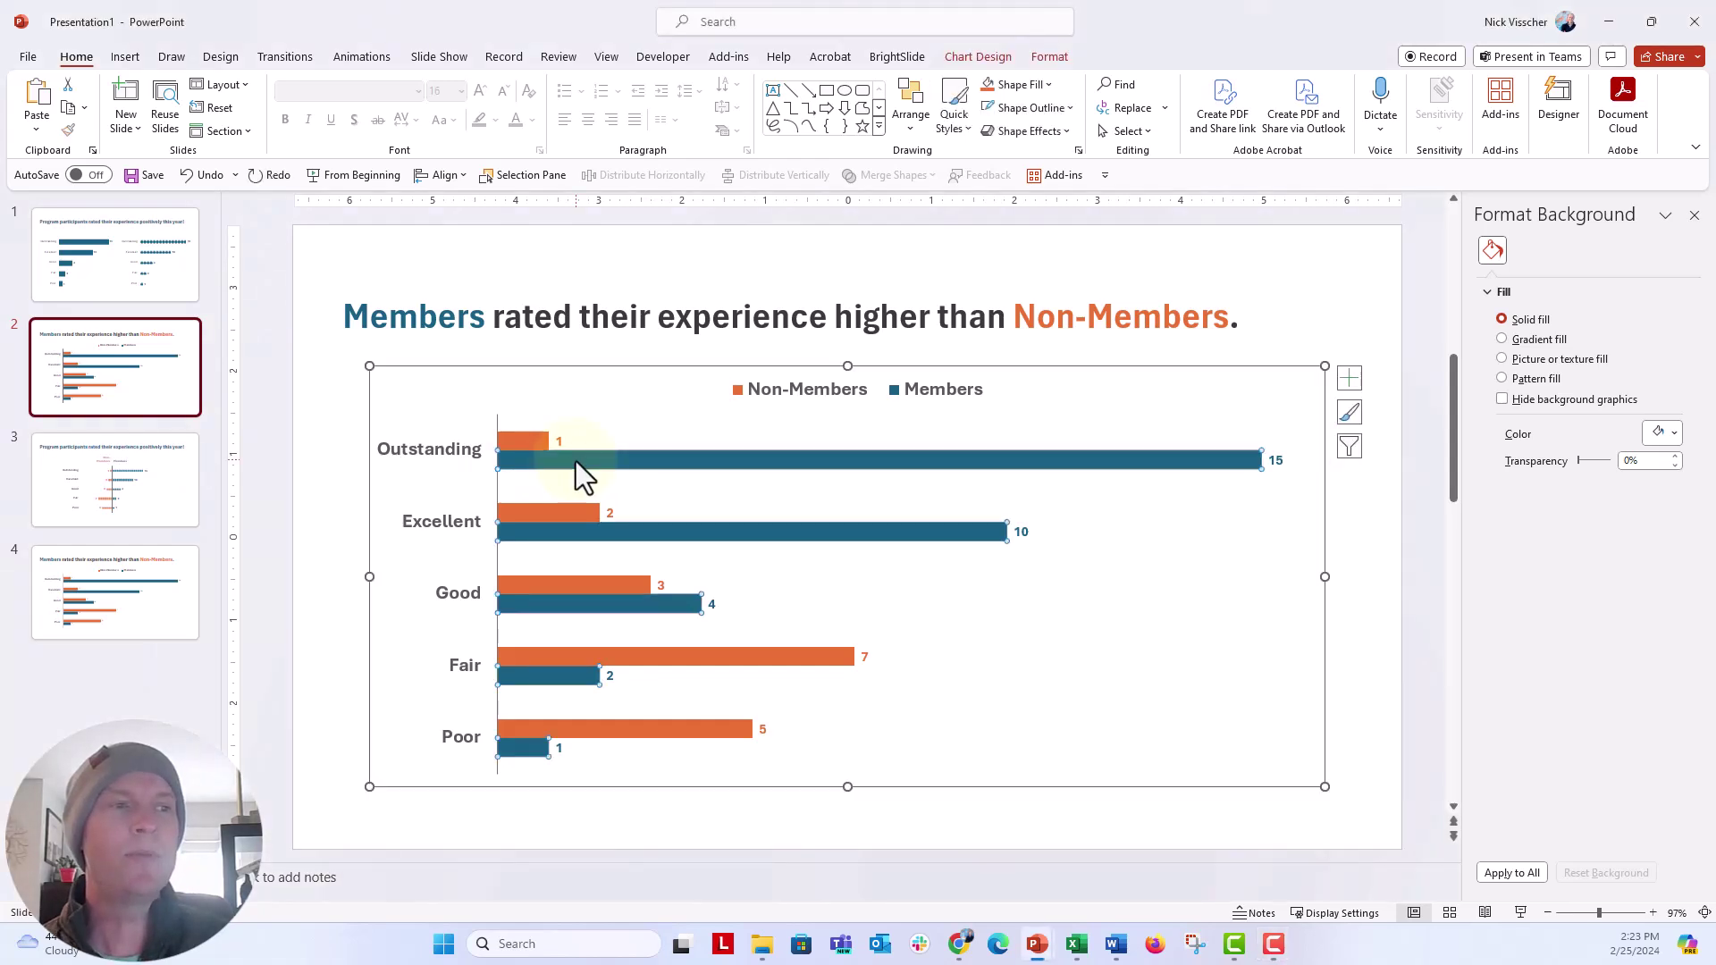
{"action": "right_click", "coordinate": [576, 462]}
{"action": "key", "text": "Escape"}
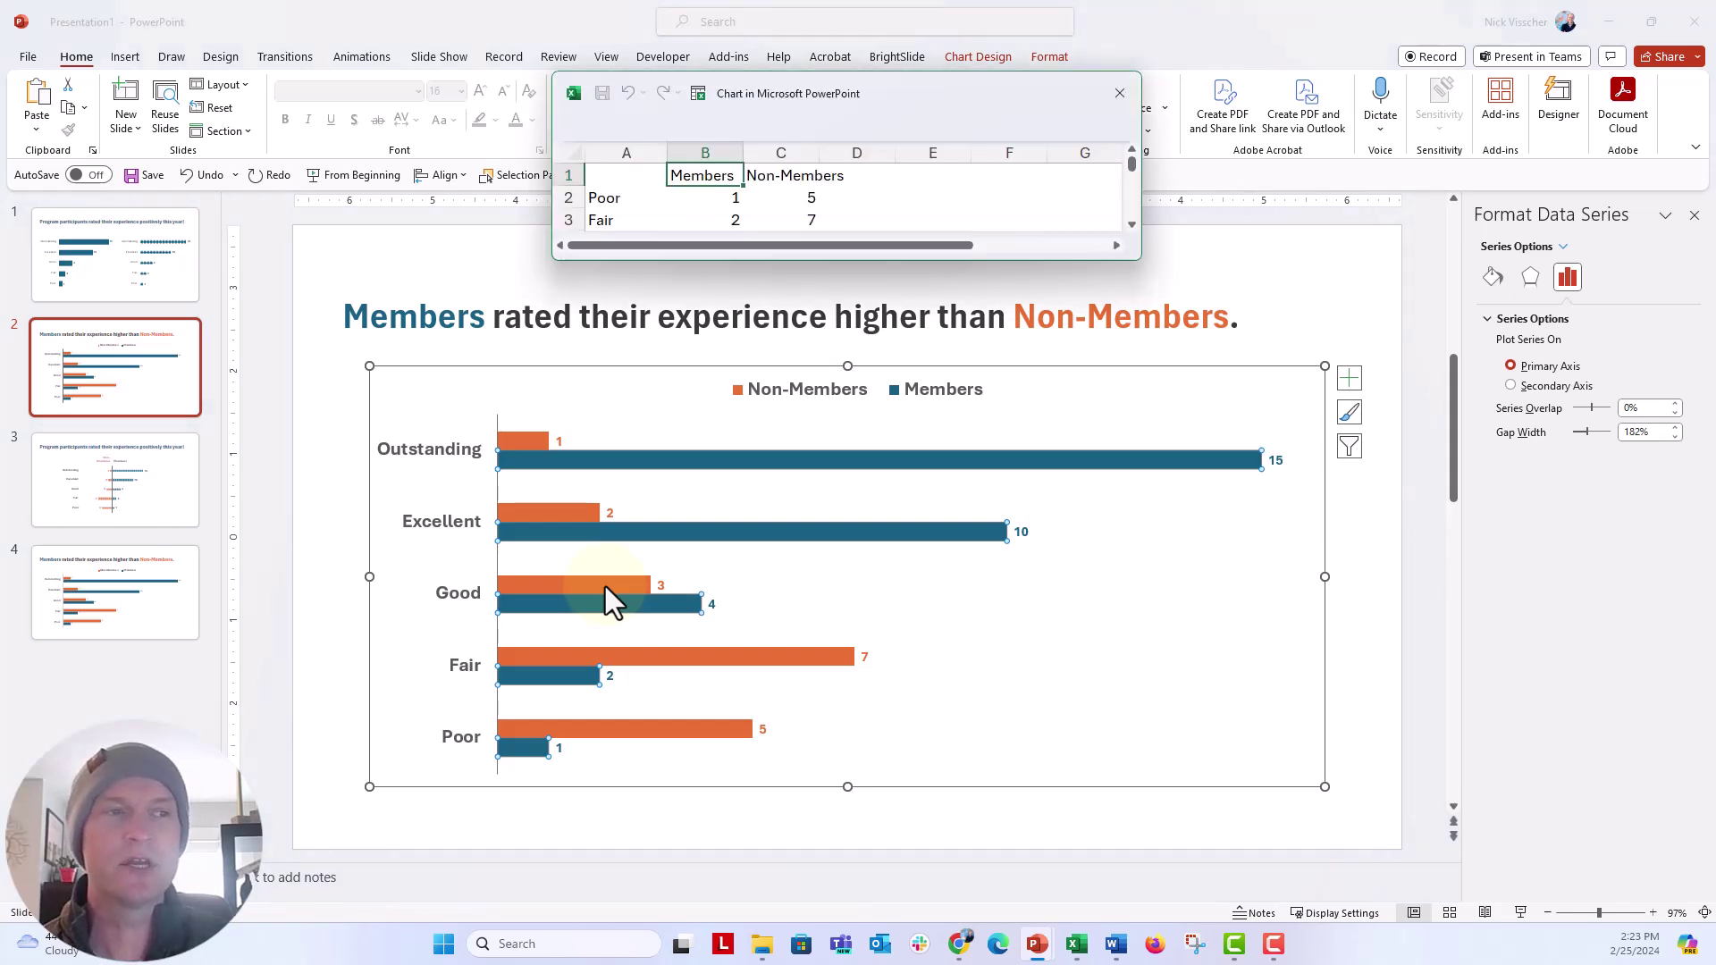
{"action": "mouse_move", "coordinate": [613, 268]}
{"action": "left_mouse_down"}
{"action": "mouse_move", "coordinate": [647, 547]}
{"action": "mouse_move", "coordinate": [642, 453]}
{"action": "left_mouse_up"}
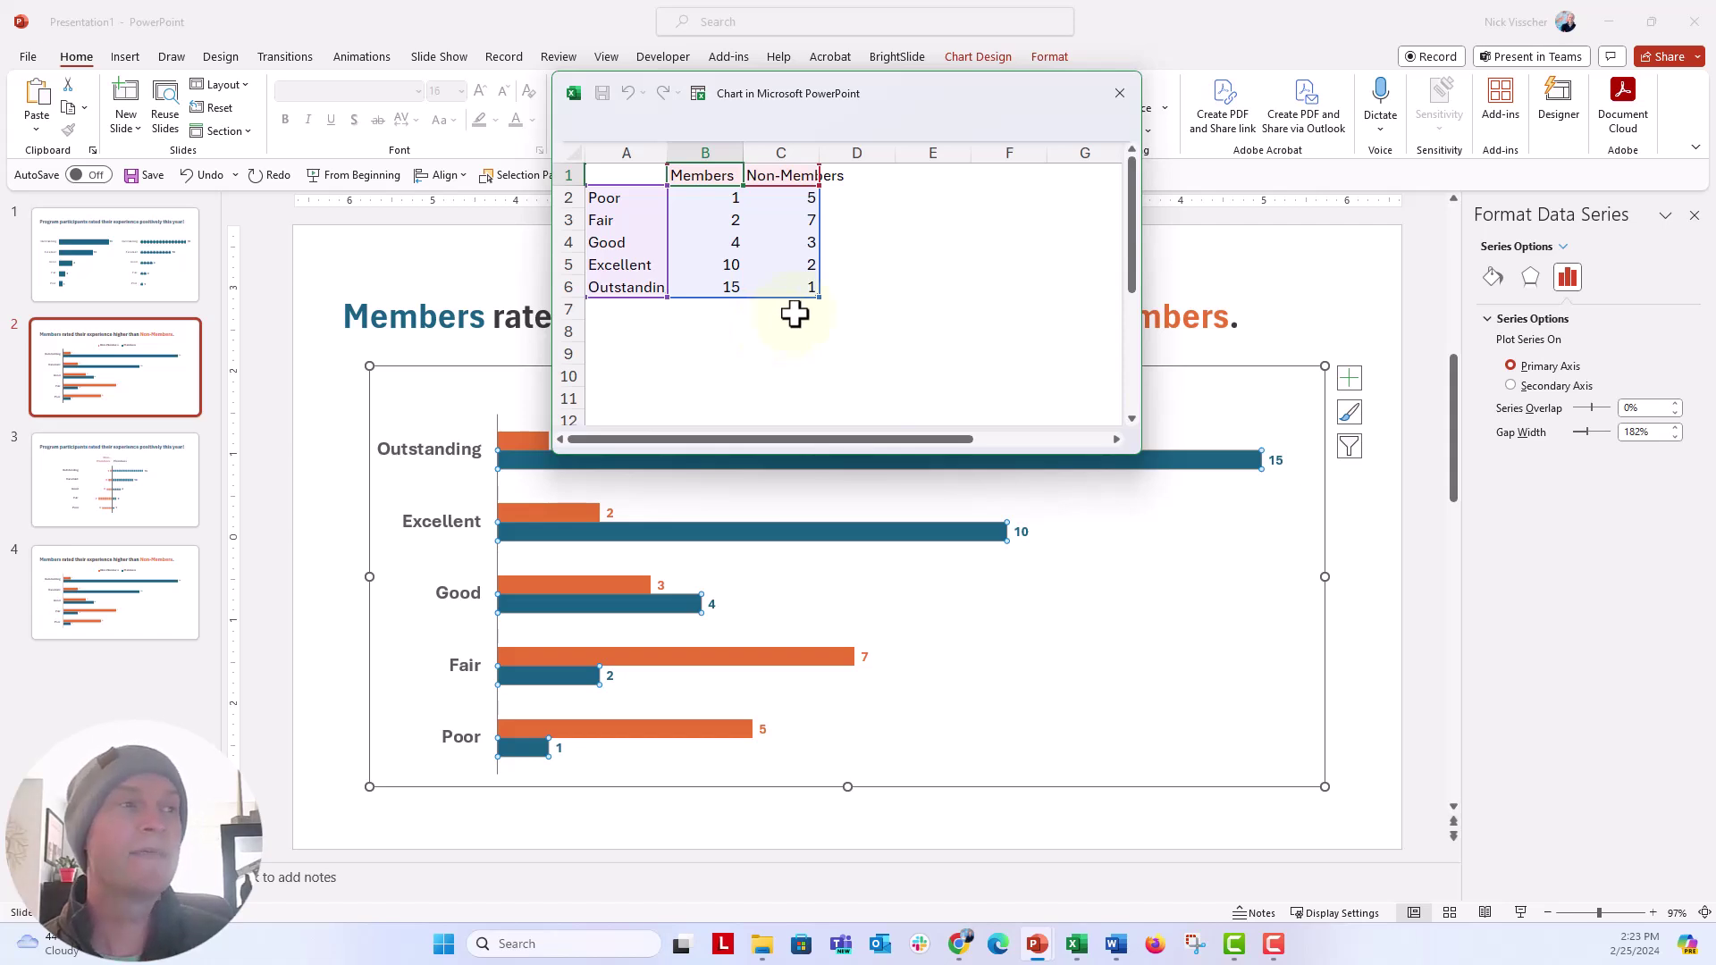
{"action": "left_click", "coordinate": [1119, 92]}
{"action": "left_click", "coordinate": [345, 493]}
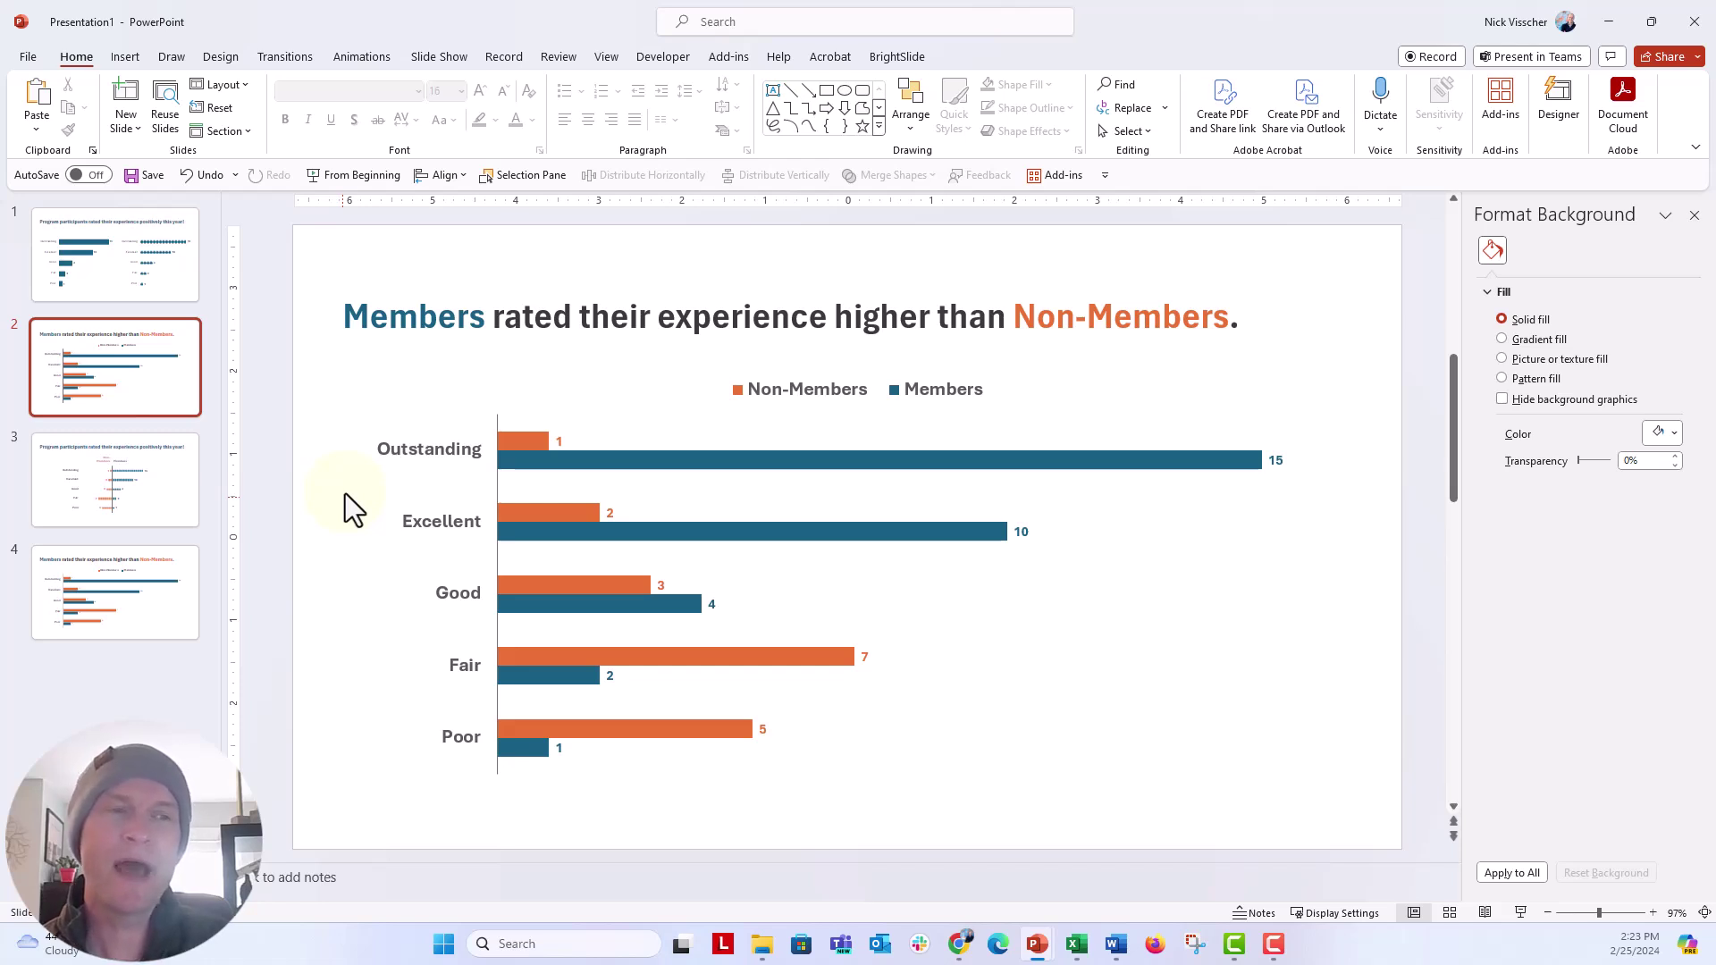
Visit slide 3's dot-style chart, then go to slide 4's bar chart.
{"action": "left_click", "coordinate": [184, 518]}
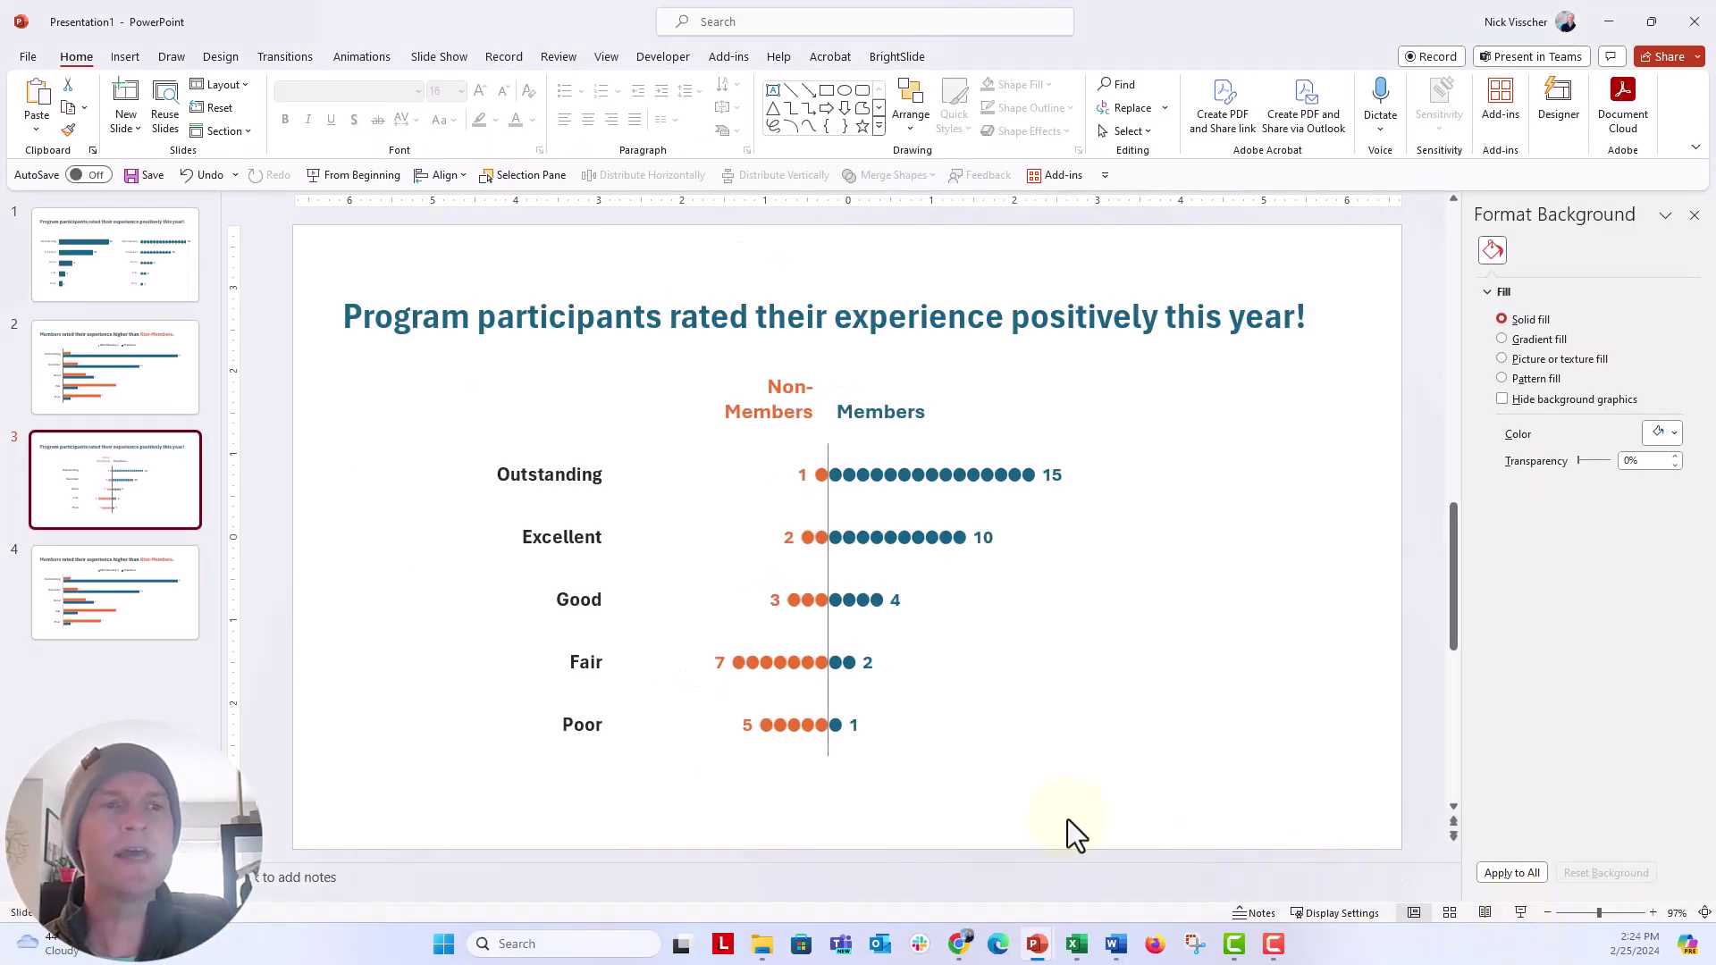
{"action": "left_click", "coordinate": [176, 622]}
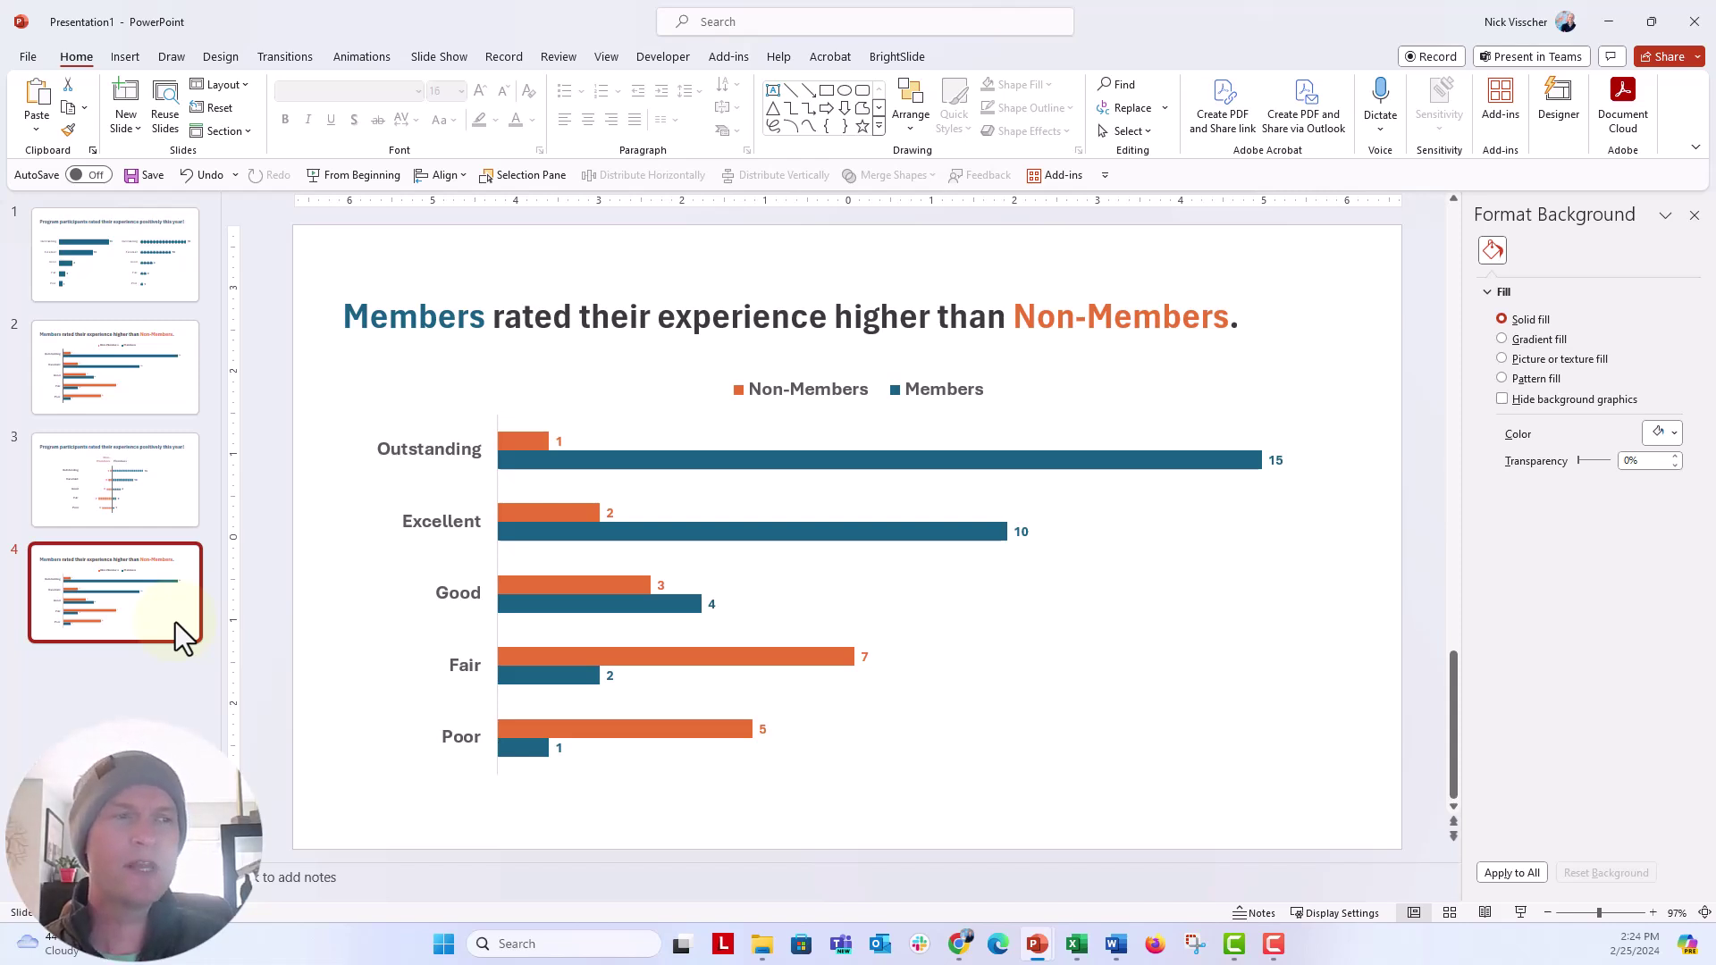
Draw a teal circle beside the chart on slide 4 with a 3 pt outline.
{"action": "left_click", "coordinate": [366, 625]}
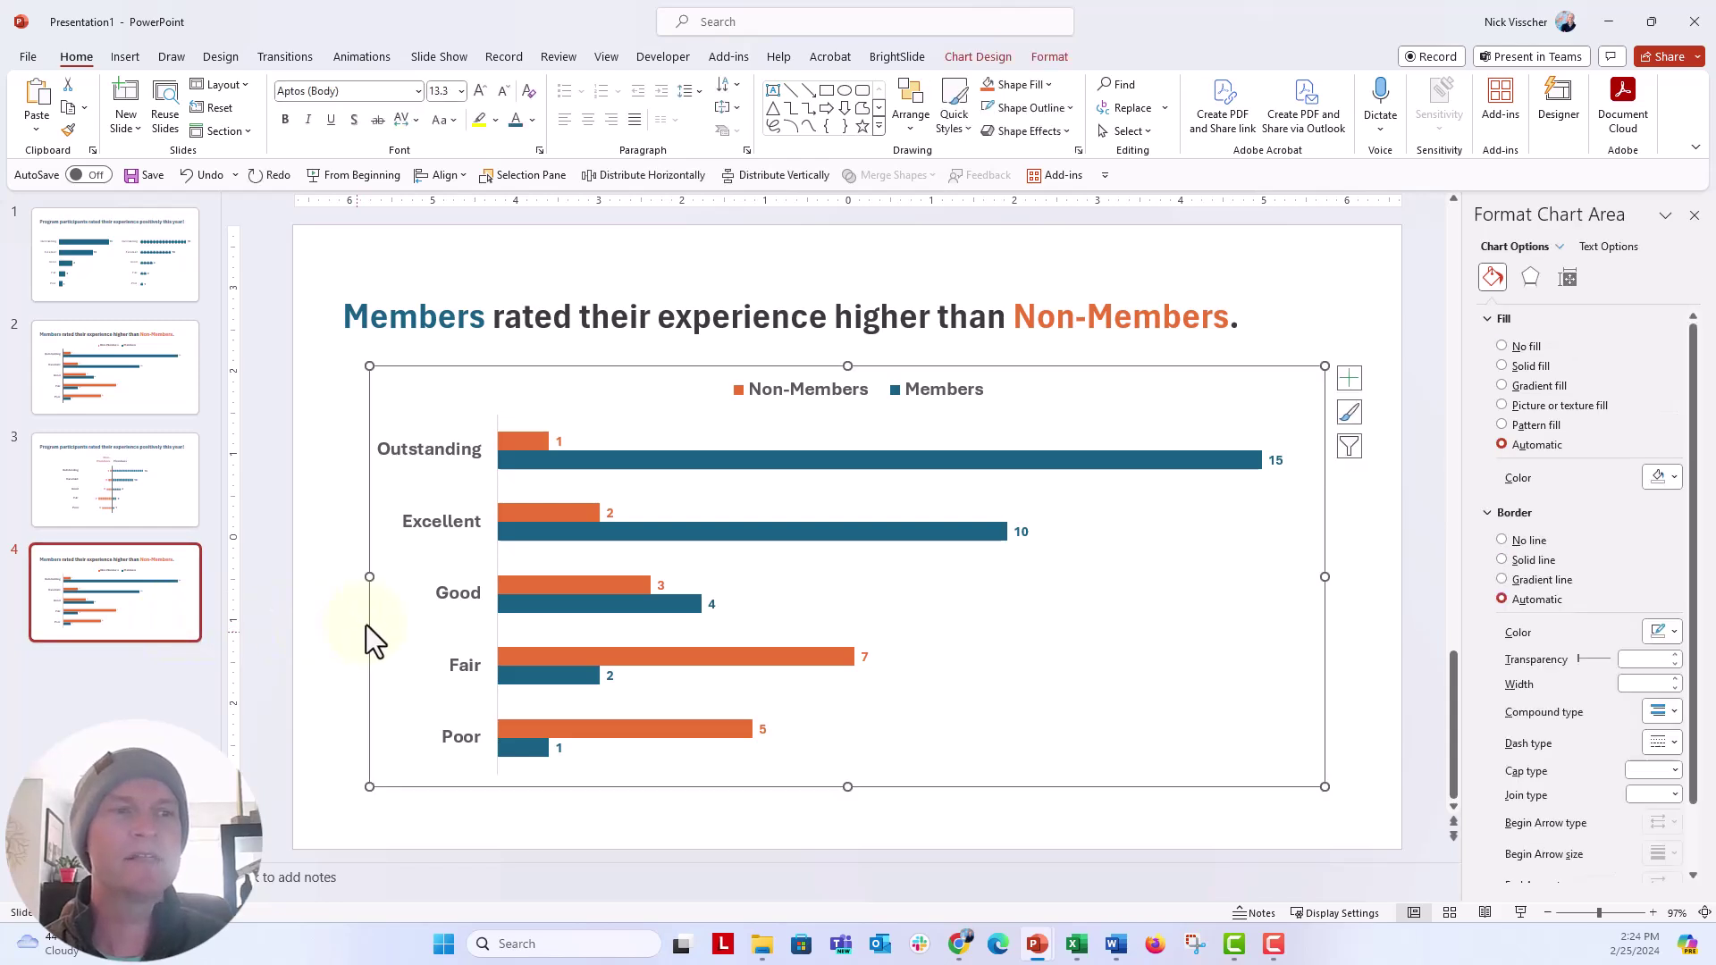
{"action": "left_click", "coordinate": [322, 643]}
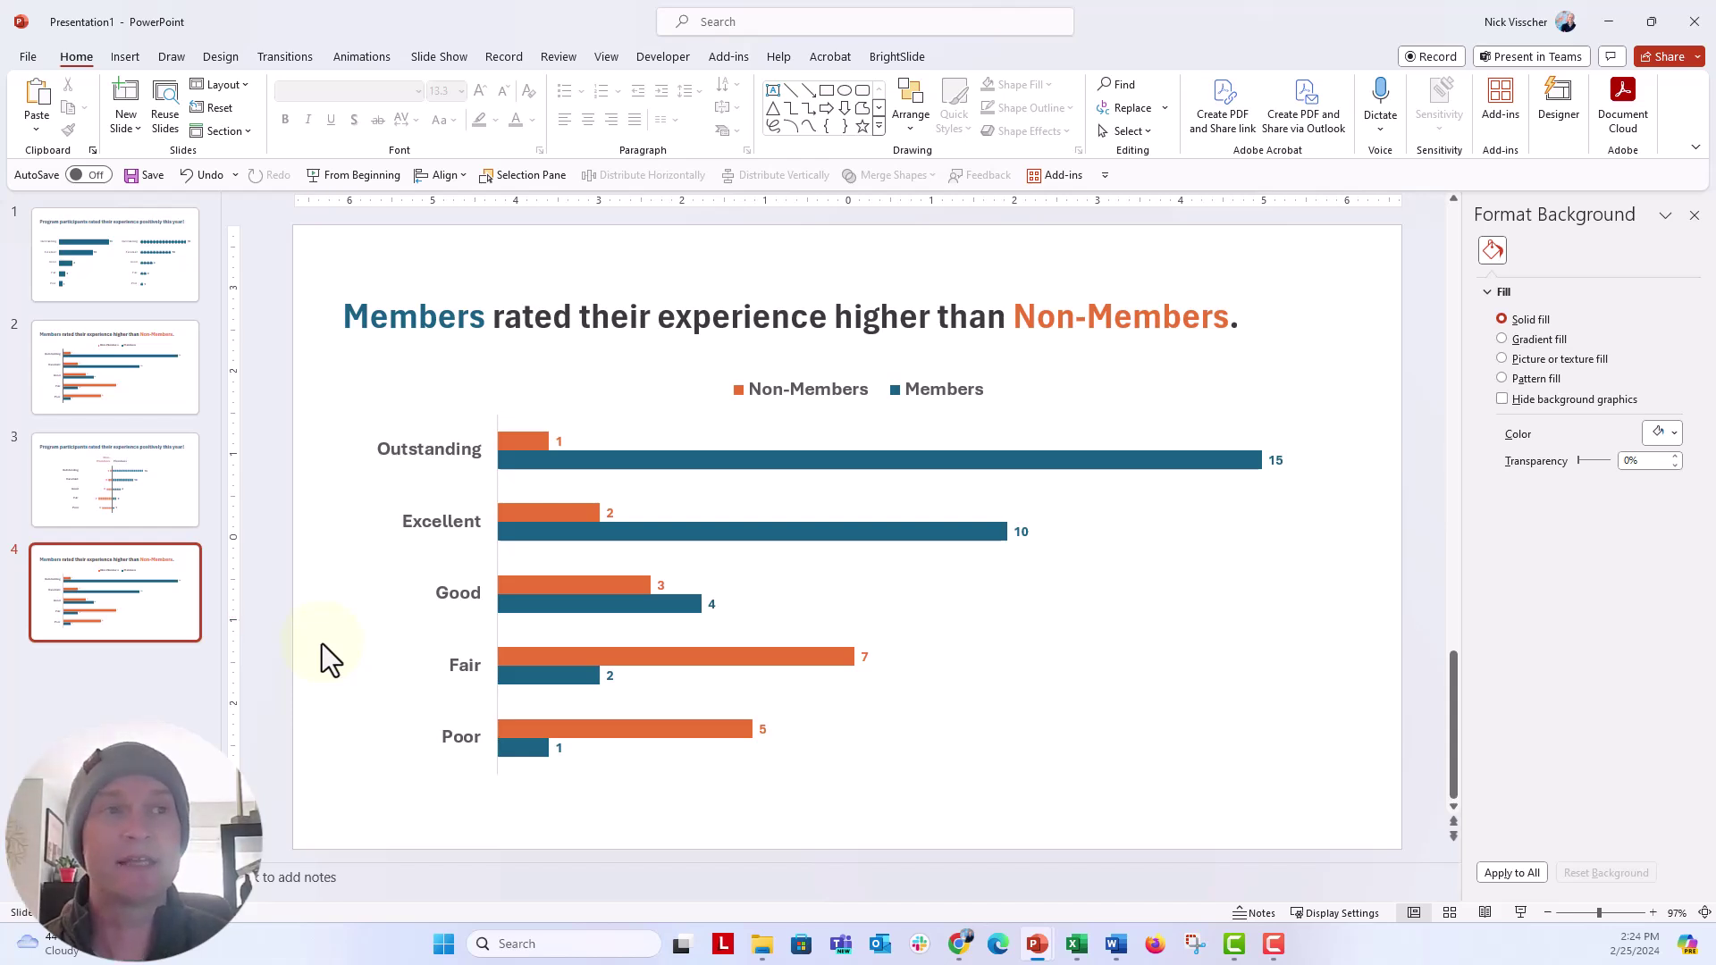
{"action": "left_click", "coordinate": [129, 59]}
{"action": "left_click", "coordinate": [381, 129]}
{"action": "left_click", "coordinate": [458, 178]}
{"action": "left_click", "coordinate": [311, 356]}
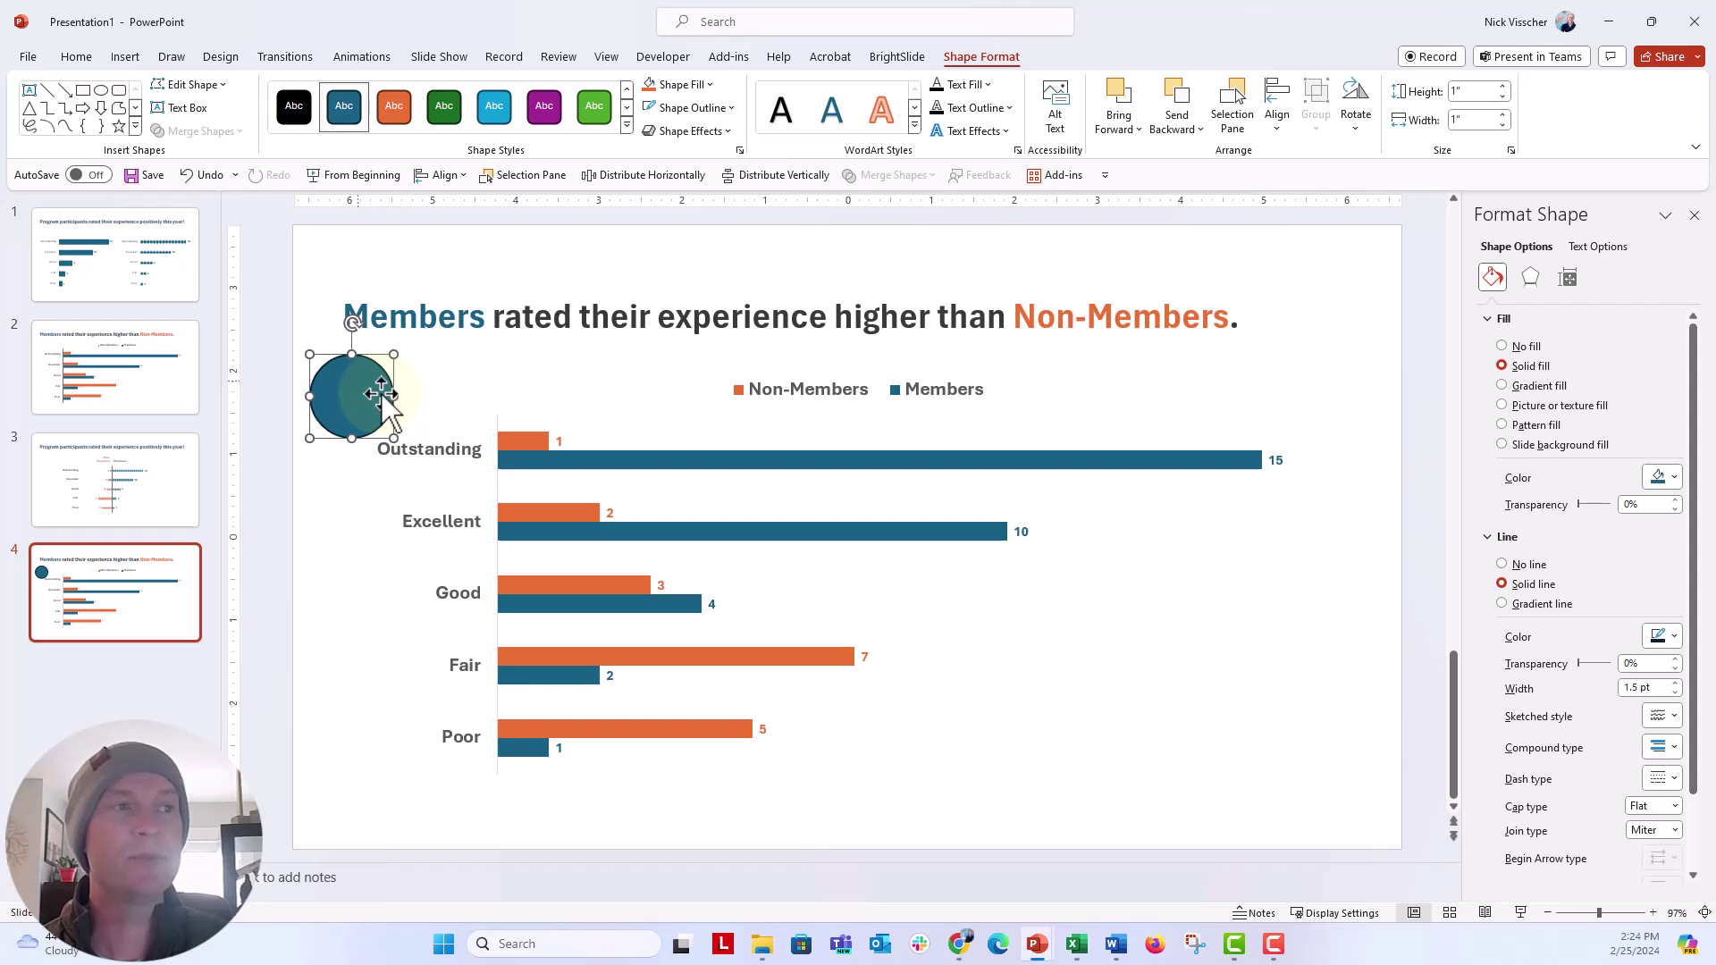
{"action": "left_click", "coordinate": [717, 111]}
{"action": "left_click", "coordinate": [648, 191]}
{"action": "key", "text": "ctrl+z"}
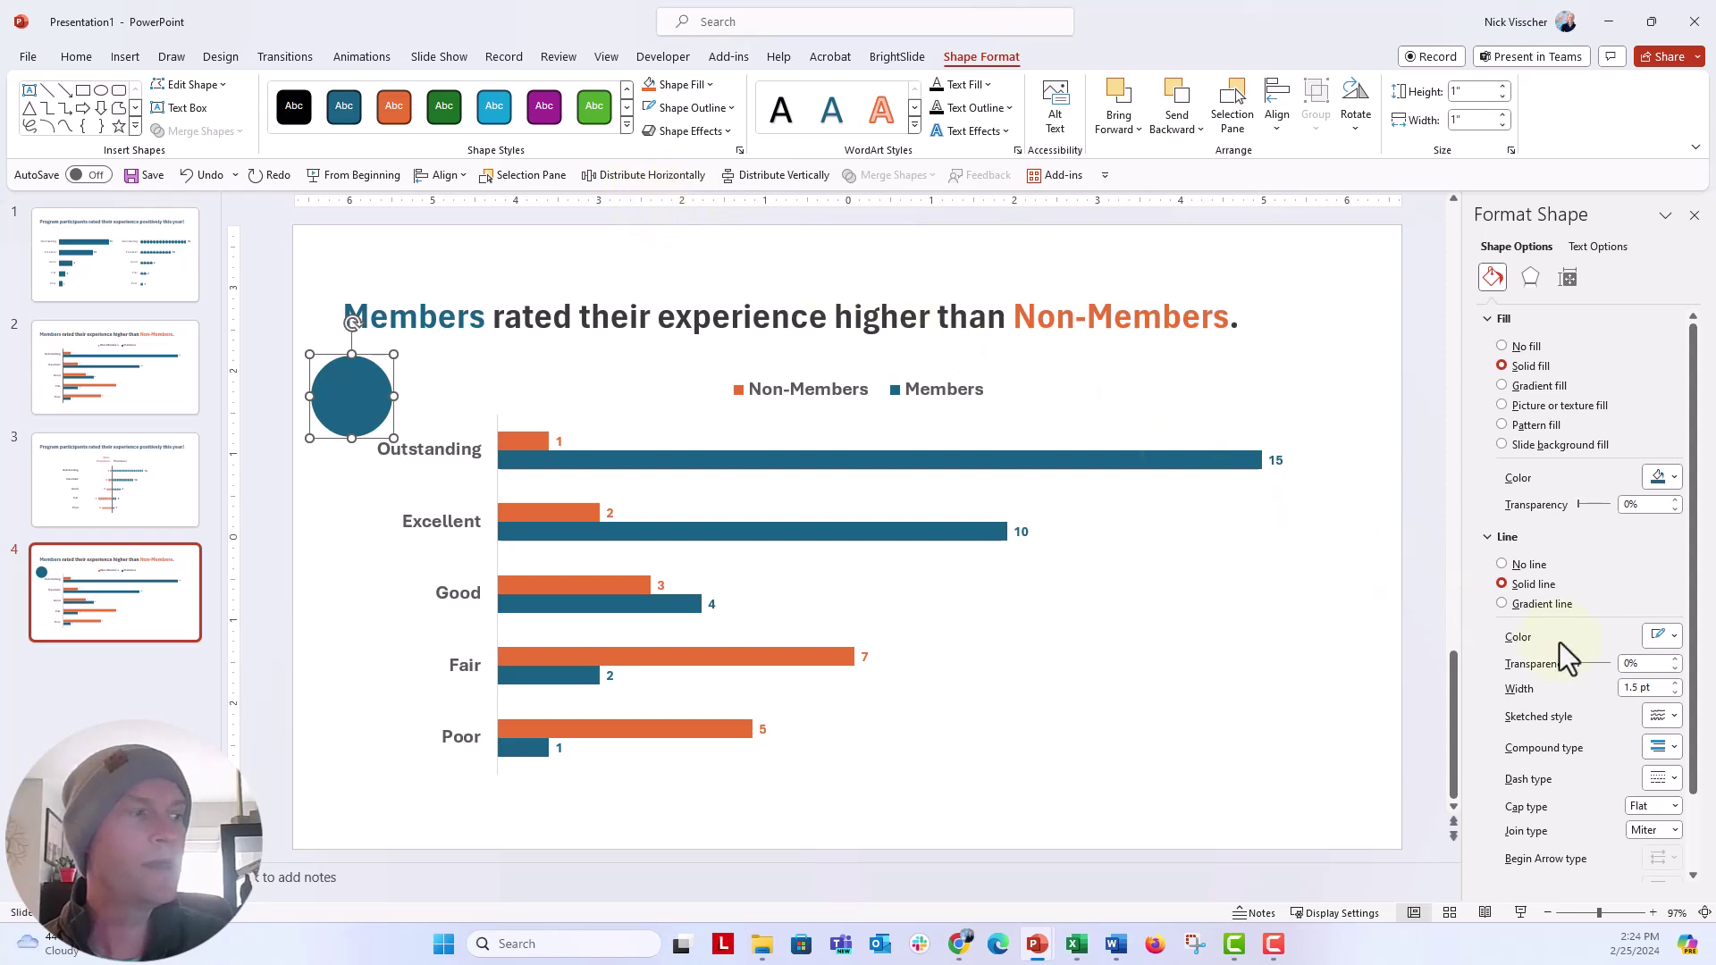
{"action": "left_click", "coordinate": [1636, 687]}
{"action": "type", "text": "3"}
{"action": "key", "text": "Return"}
Duplicate the circle below the original and make the copy orange with a 3 pt outline.
{"action": "left_click", "coordinate": [351, 396]}
{"action": "key", "text": "ctrl+d"}
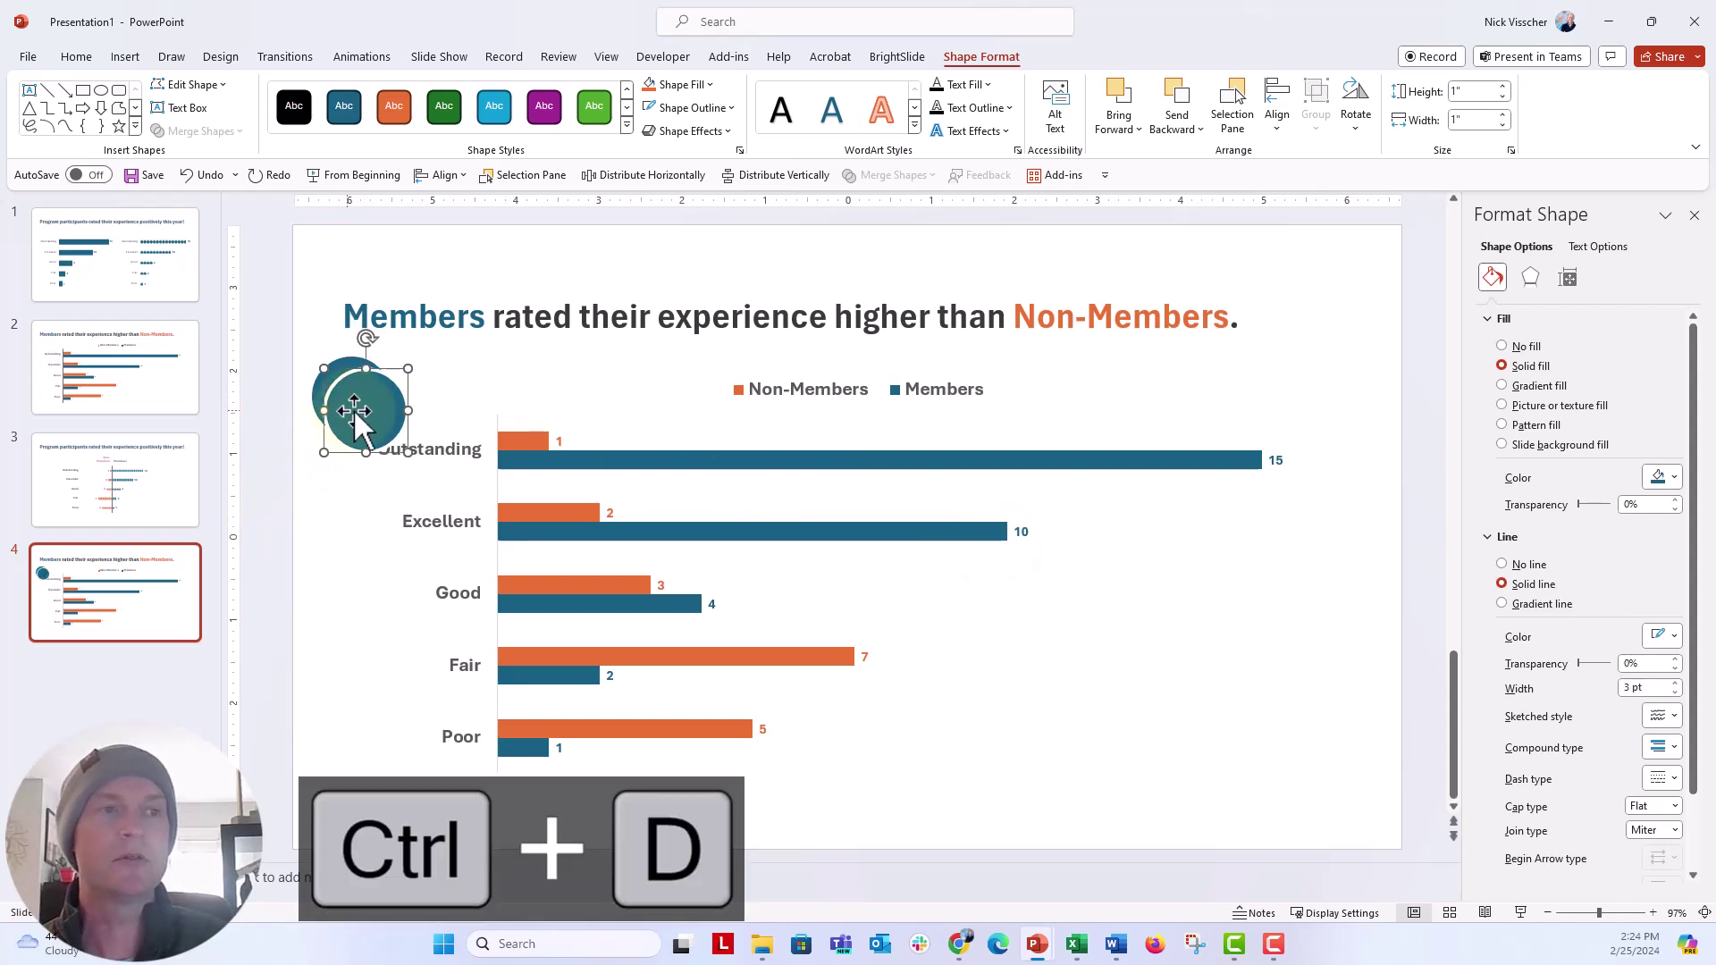
{"action": "left_click_drag", "start_coordinate": [362, 409], "coordinate": [348, 490]}
{"action": "left_click", "coordinate": [389, 114]}
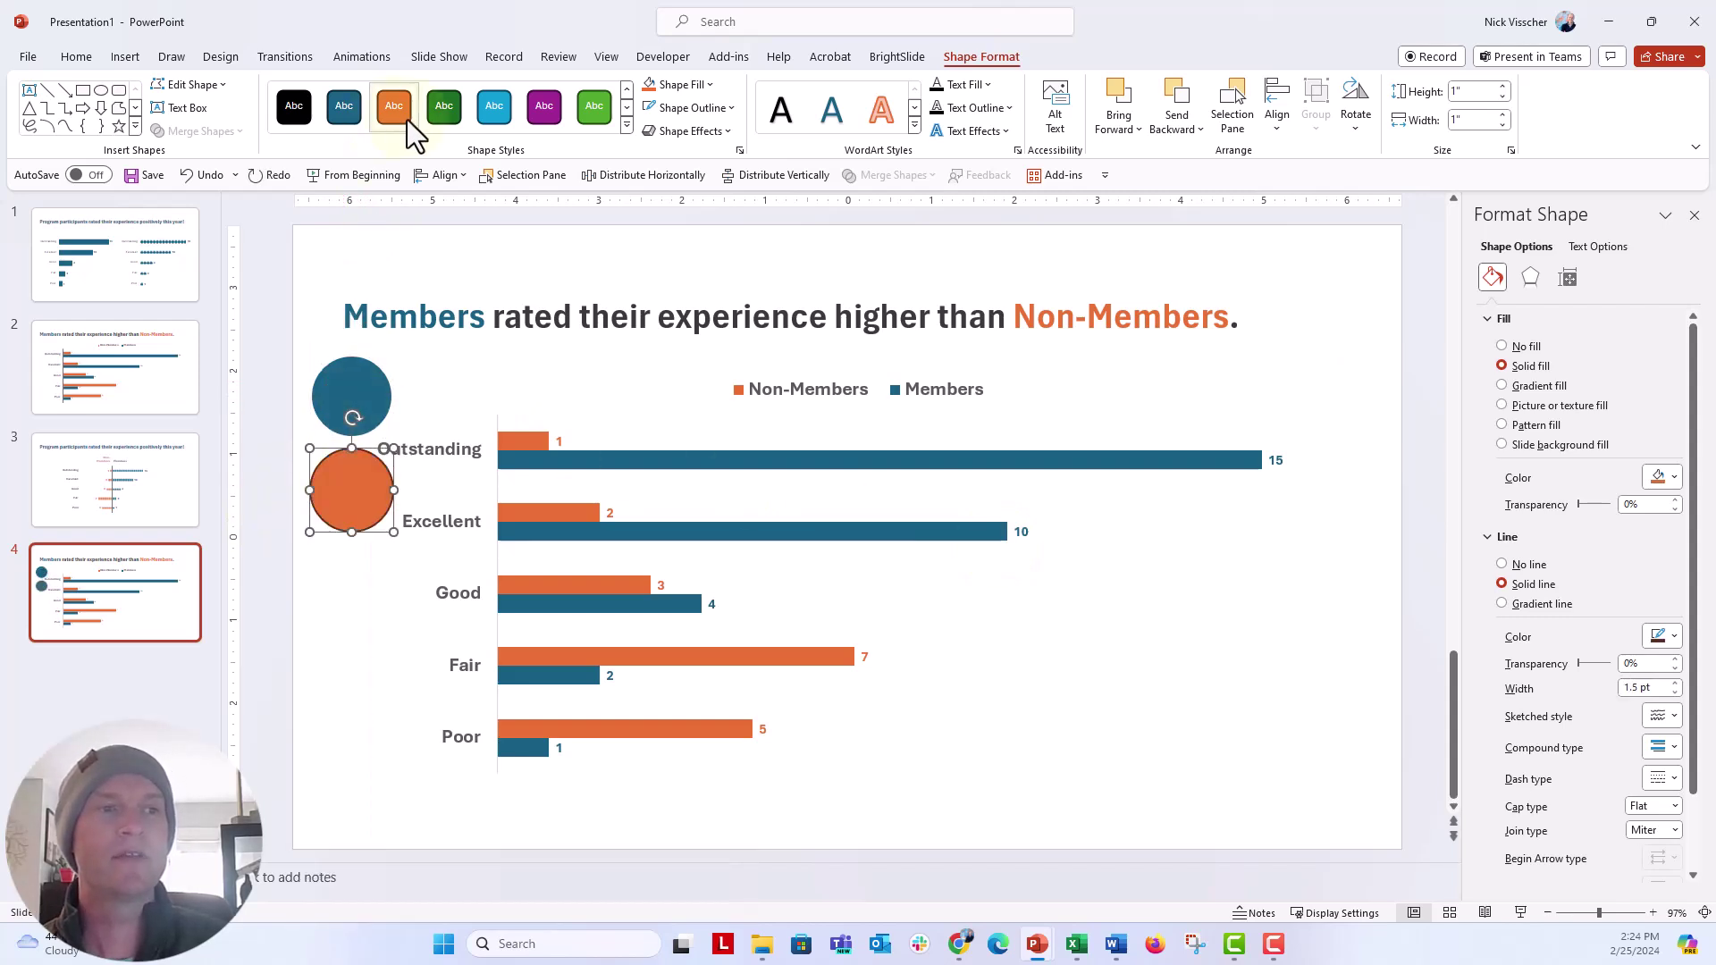
{"action": "left_click", "coordinate": [692, 108]}
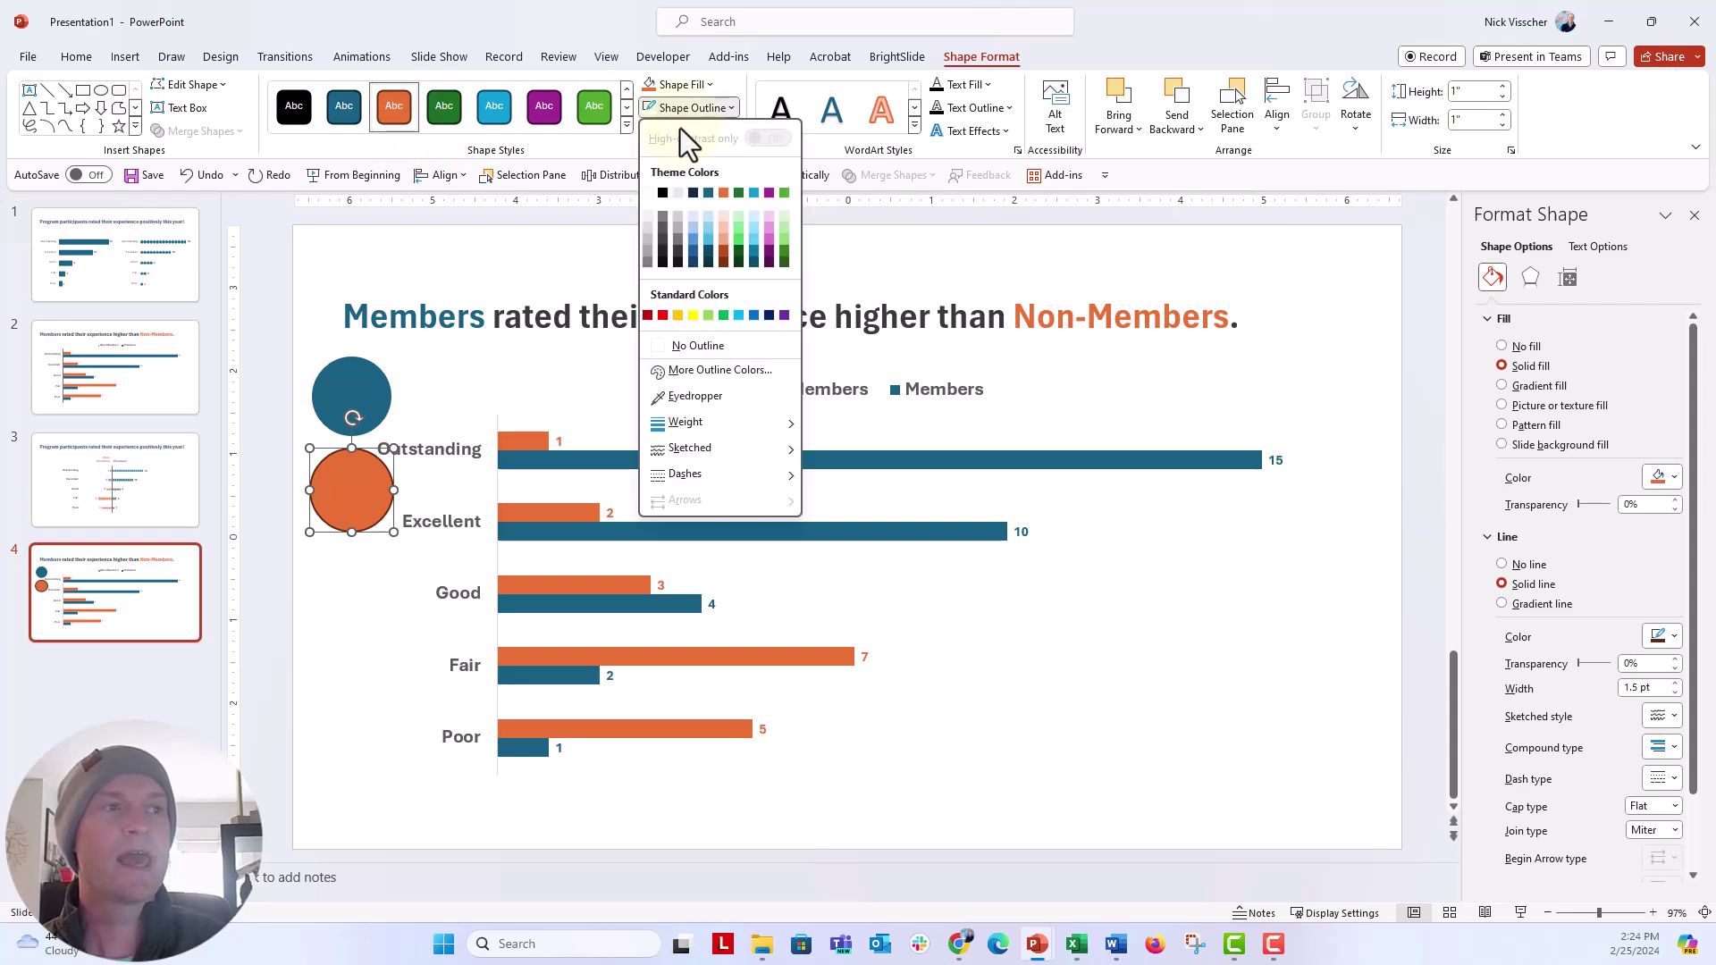
{"action": "left_click", "coordinate": [648, 198]}
{"action": "left_click", "coordinate": [1647, 688]}
{"action": "type", "text": "3"}
{"action": "key", "text": "Return"}
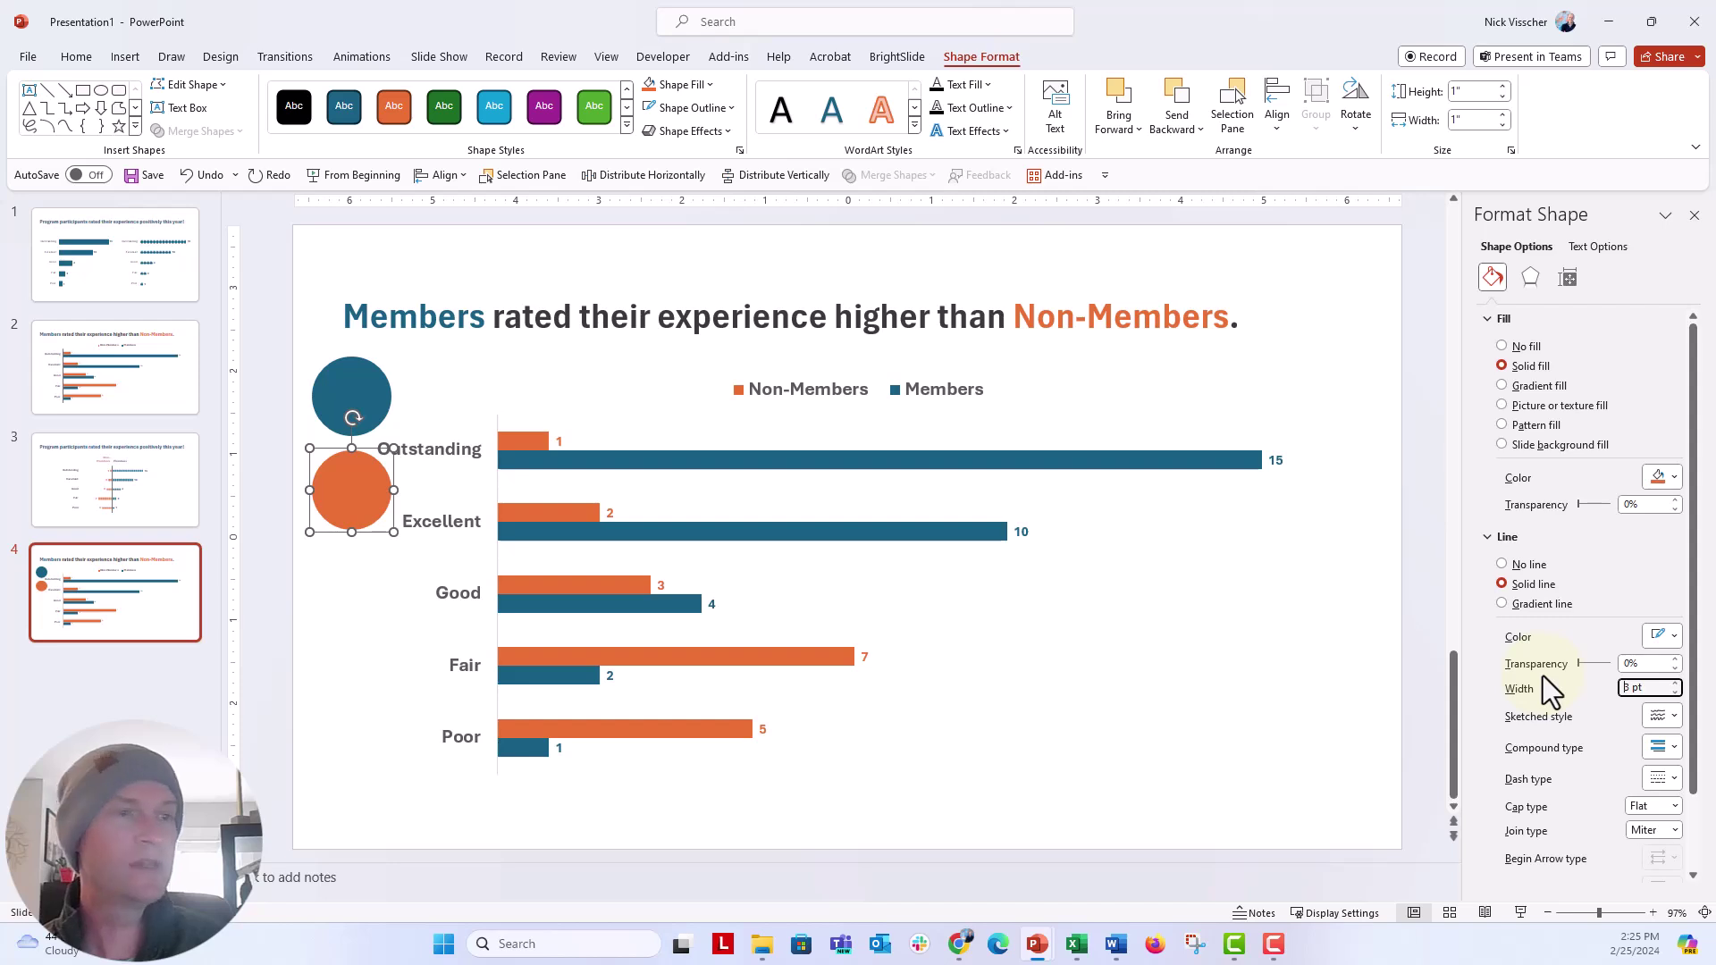
{"action": "left_click", "coordinate": [342, 603]}
{"action": "left_click", "coordinate": [343, 511]}
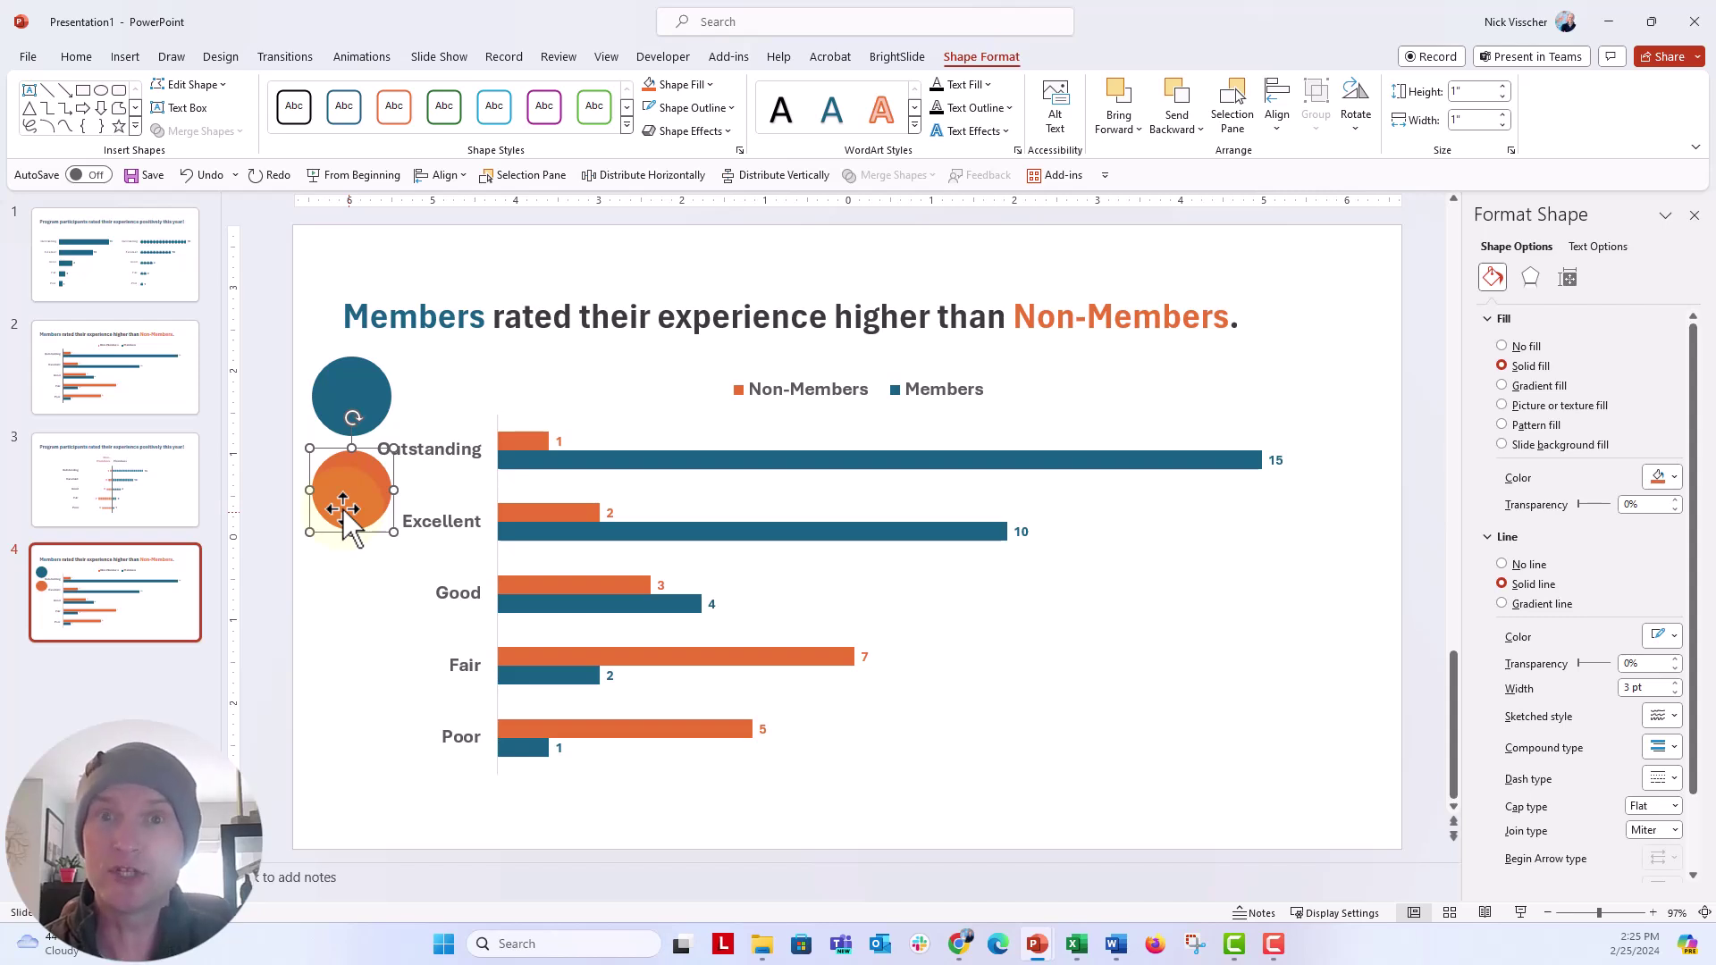
Fill the Non-Members bars with the orange circle, repeated as stacked units.
{"action": "key", "text": "ctrl+c"}
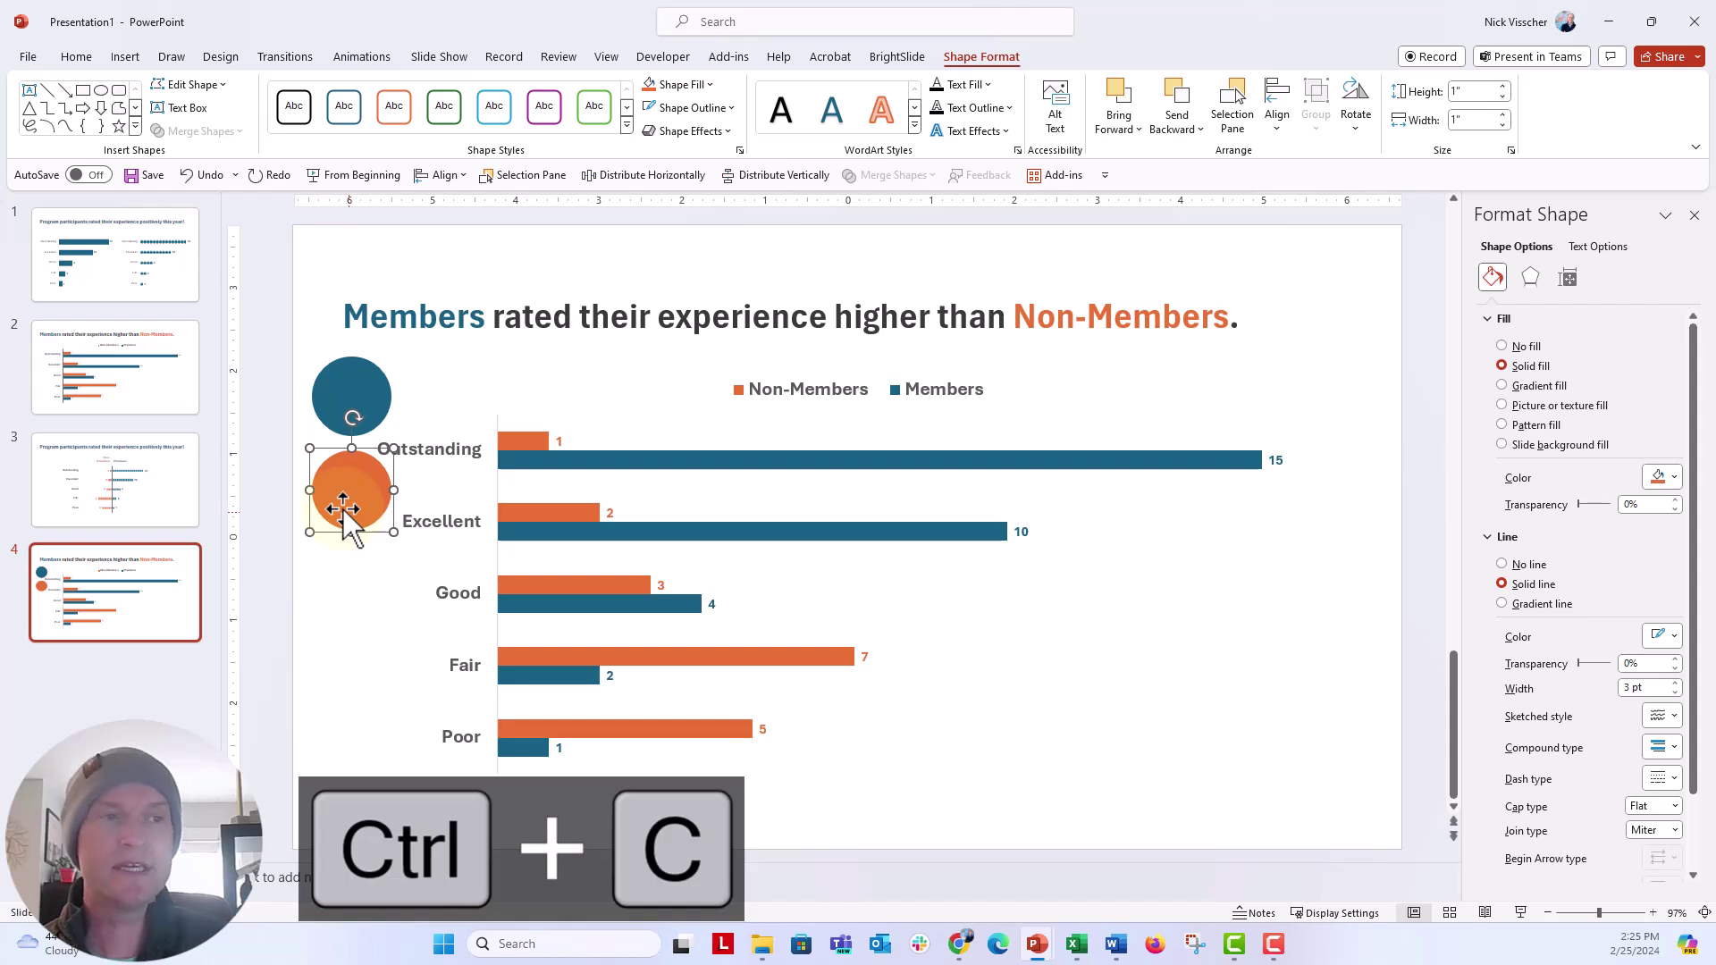
{"action": "left_click", "coordinate": [512, 442]}
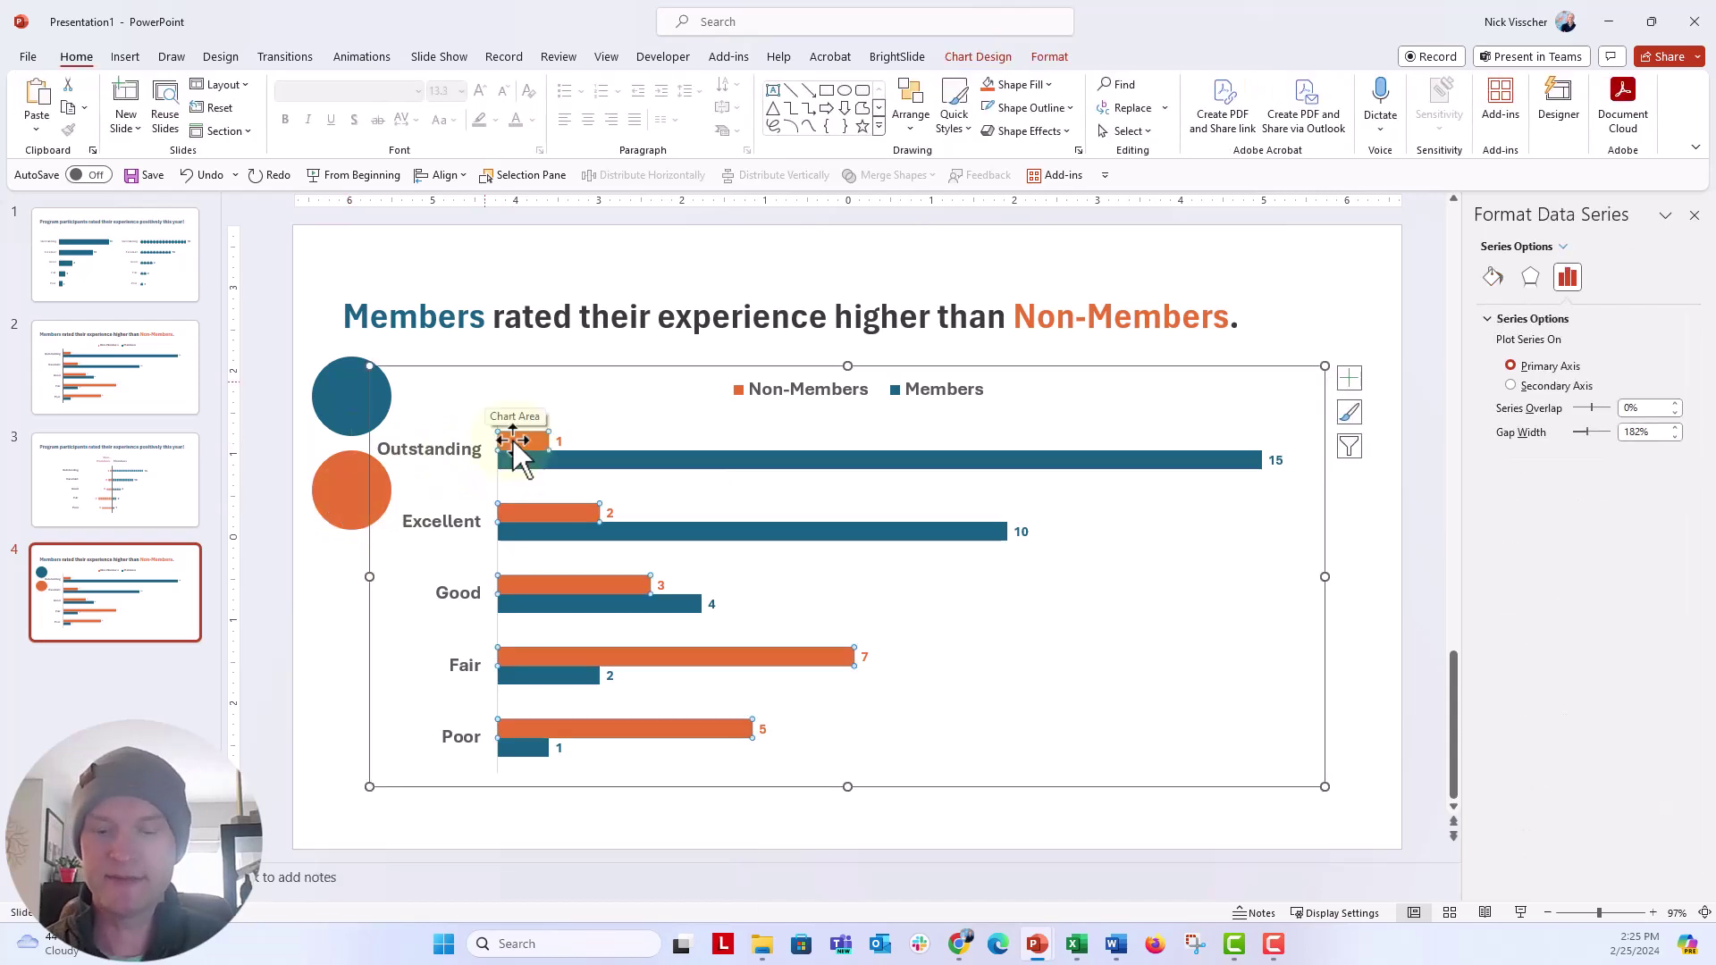
{"action": "key", "text": "ctrl+v"}
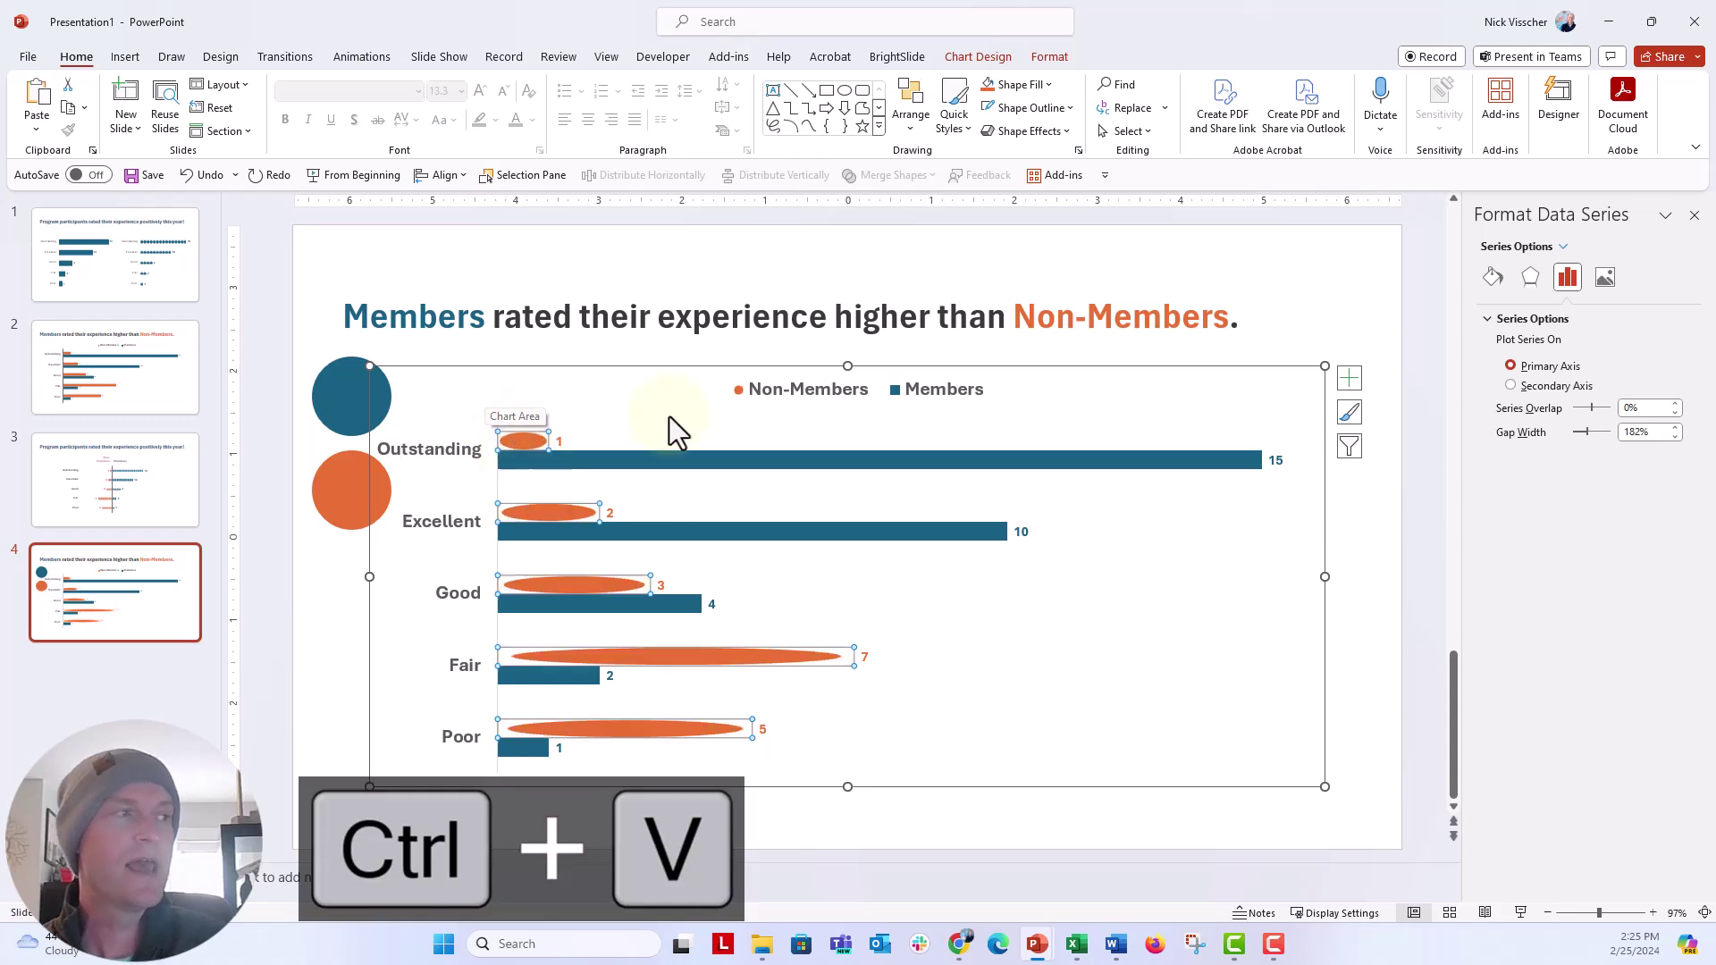
{"action": "left_click", "coordinate": [1493, 279]}
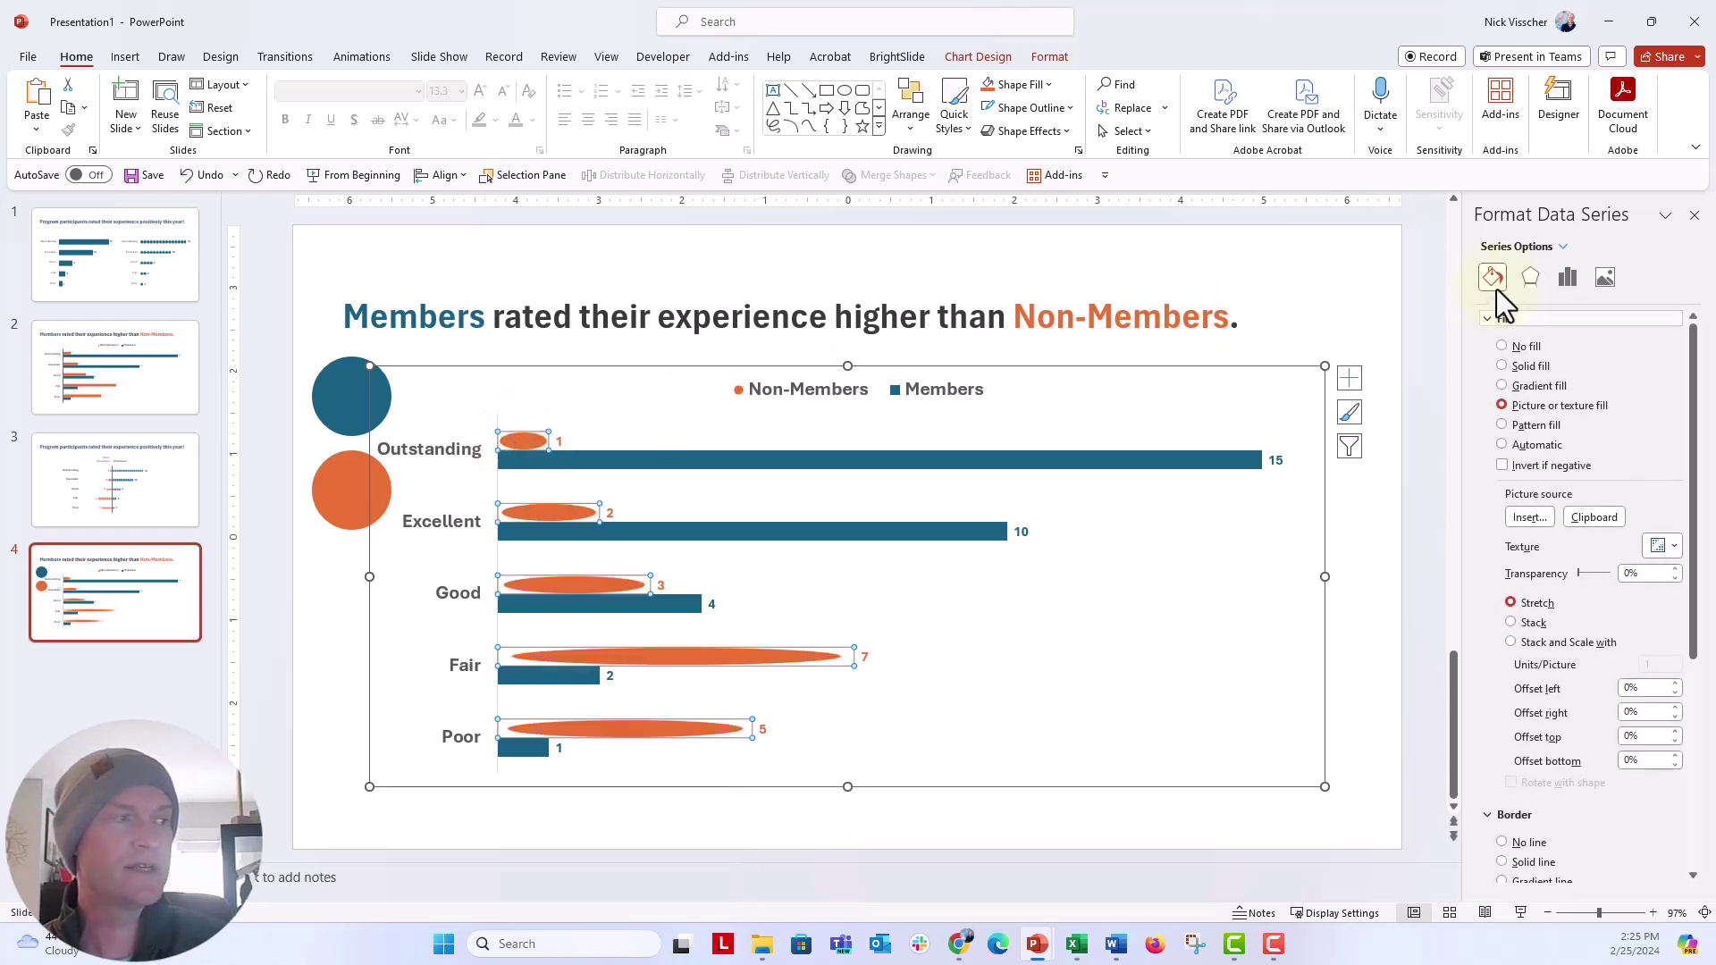
{"action": "left_click", "coordinate": [1525, 644]}
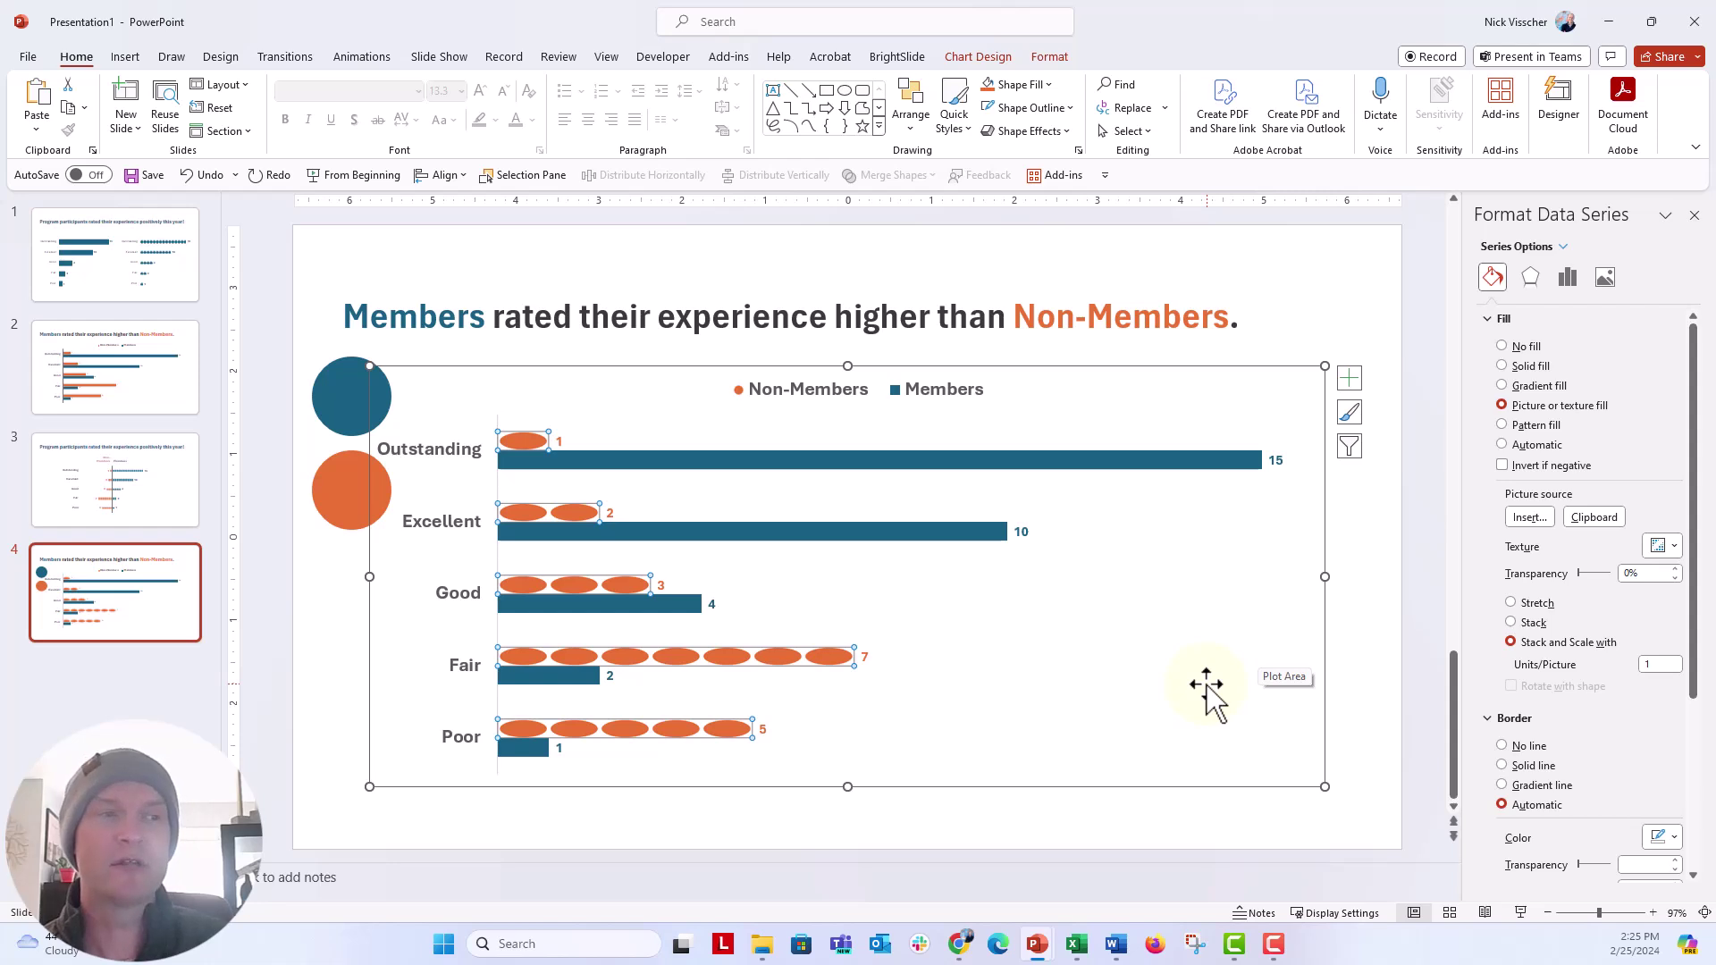
Fill the Members bars with the teal circle, repeated as stacked units.
{"action": "left_click", "coordinate": [335, 395]}
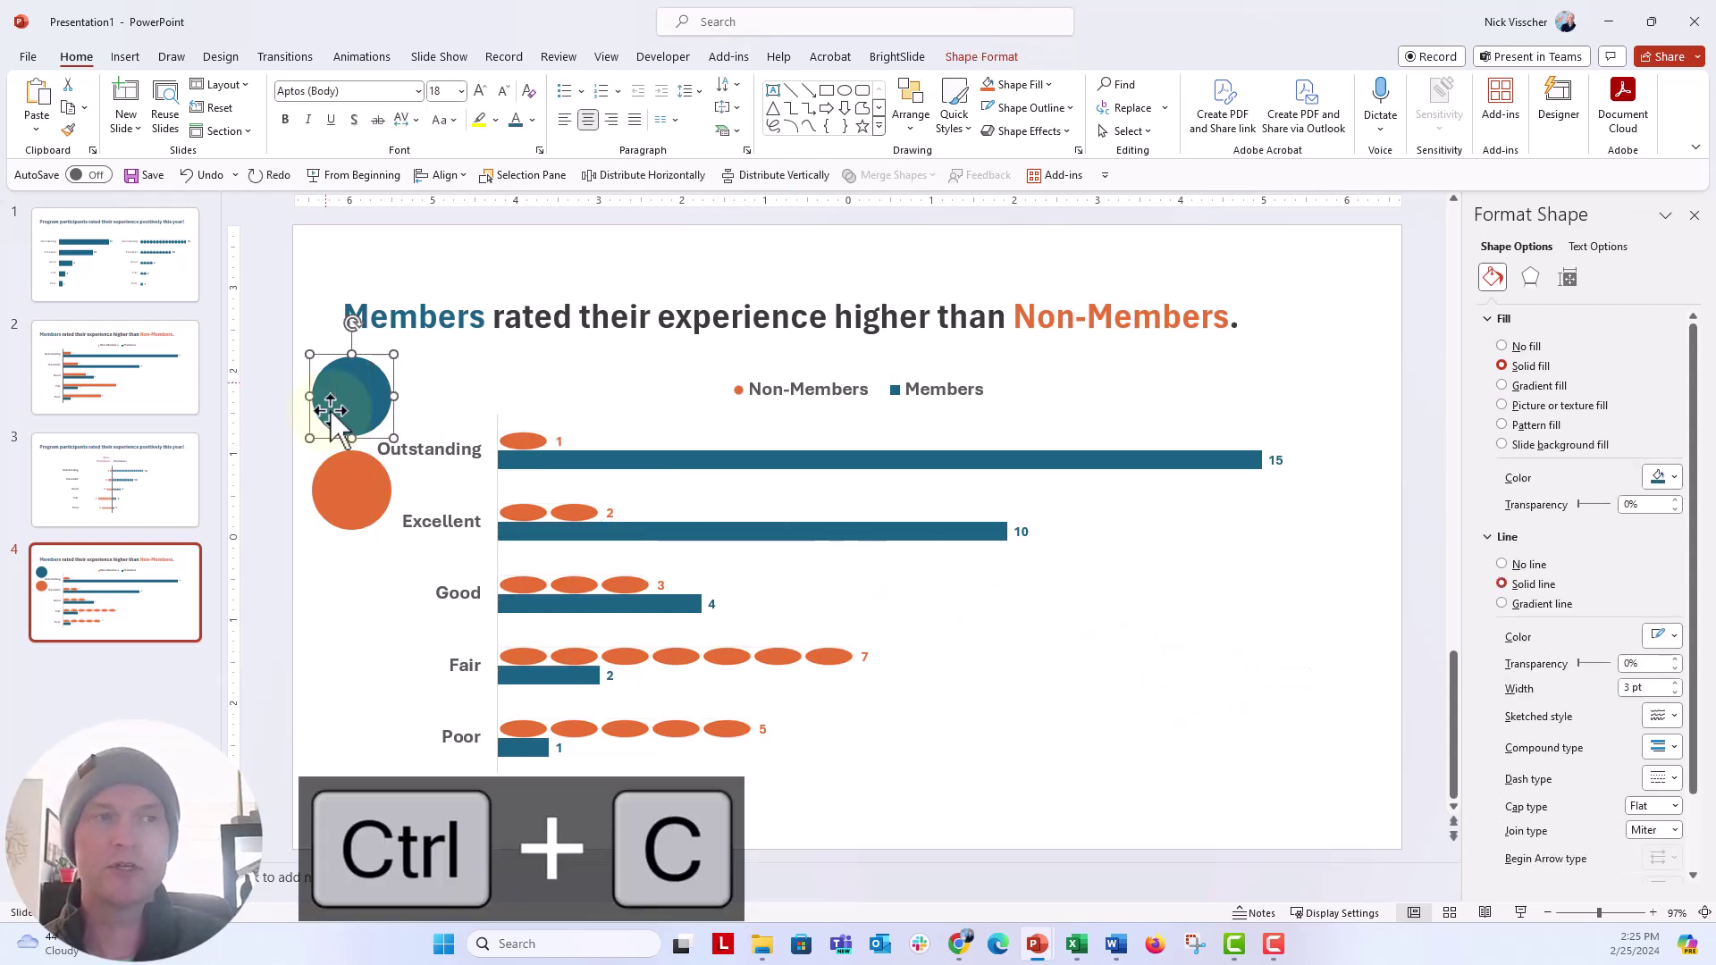
{"action": "left_click", "coordinate": [509, 468]}
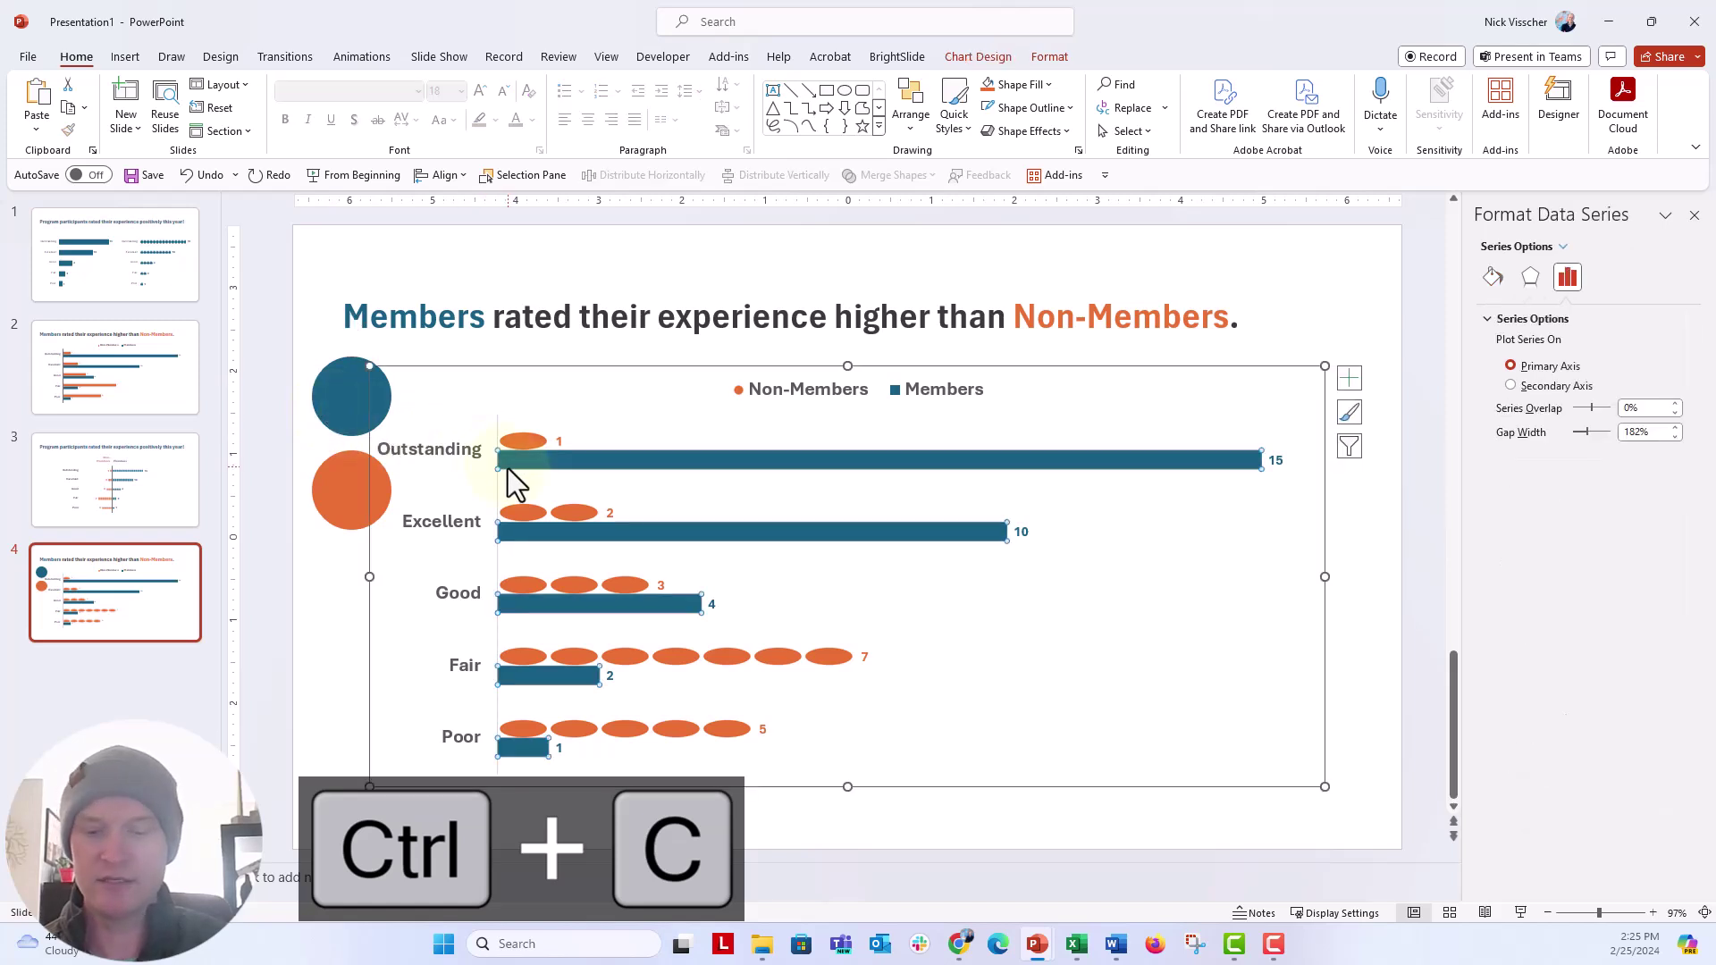
{"action": "key", "text": "ctrl+v"}
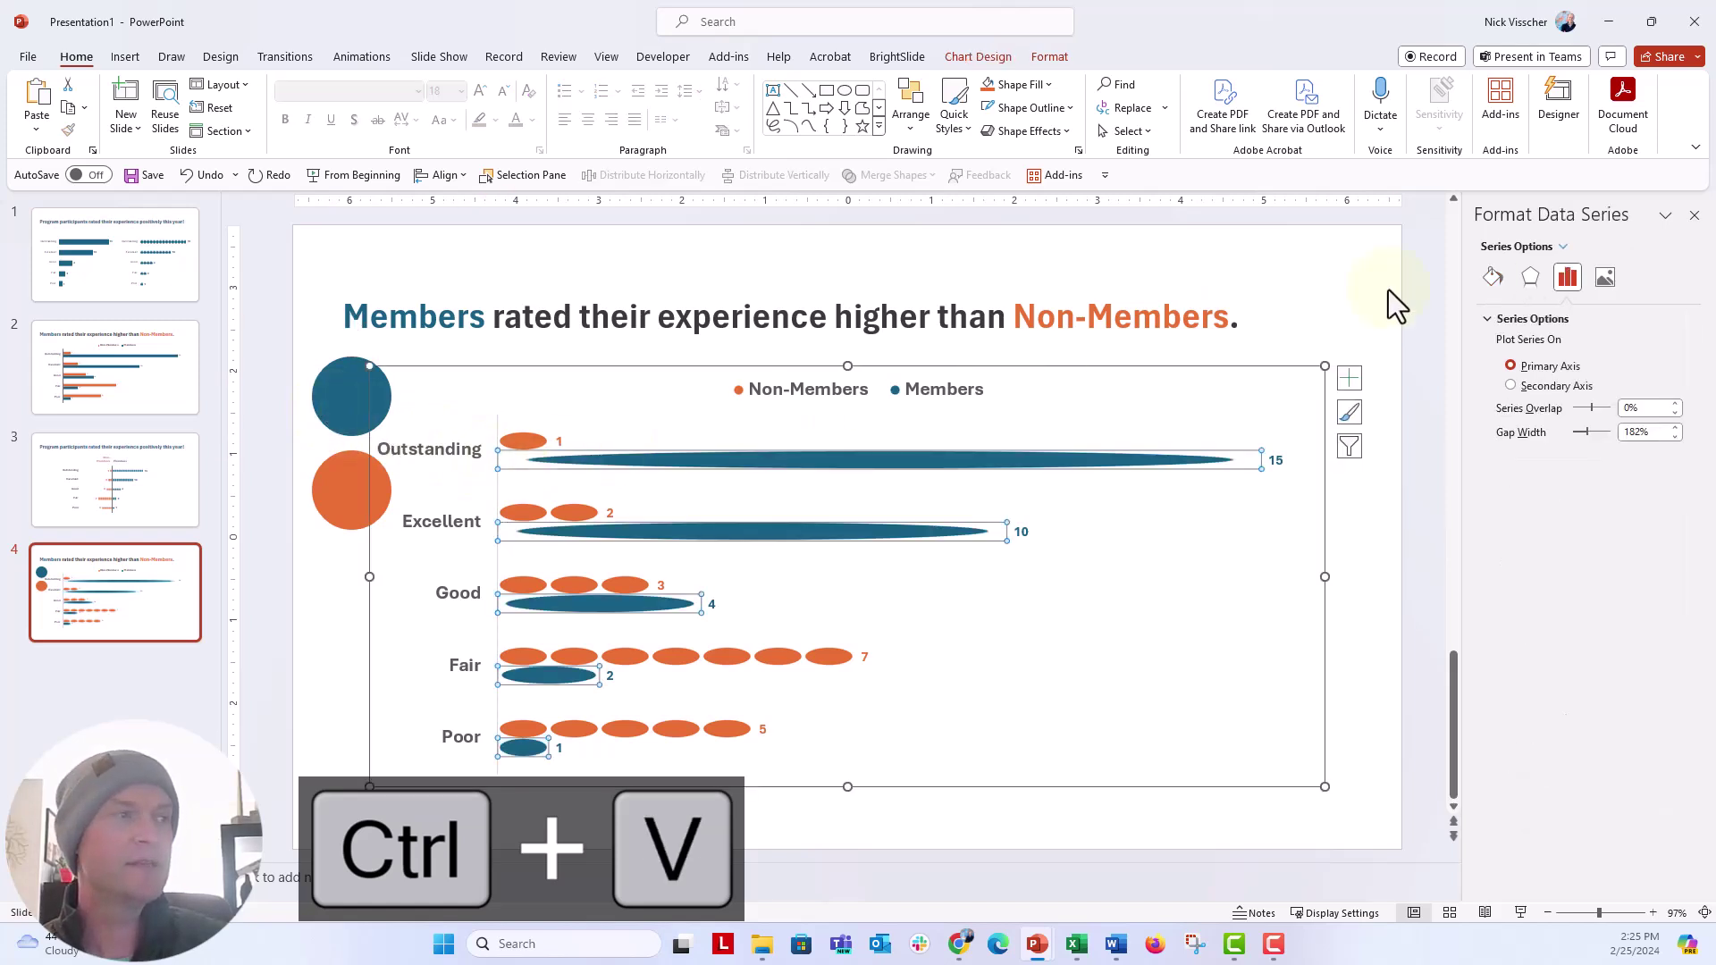
{"action": "left_click", "coordinate": [1492, 276]}
{"action": "left_click", "coordinate": [1511, 643]}
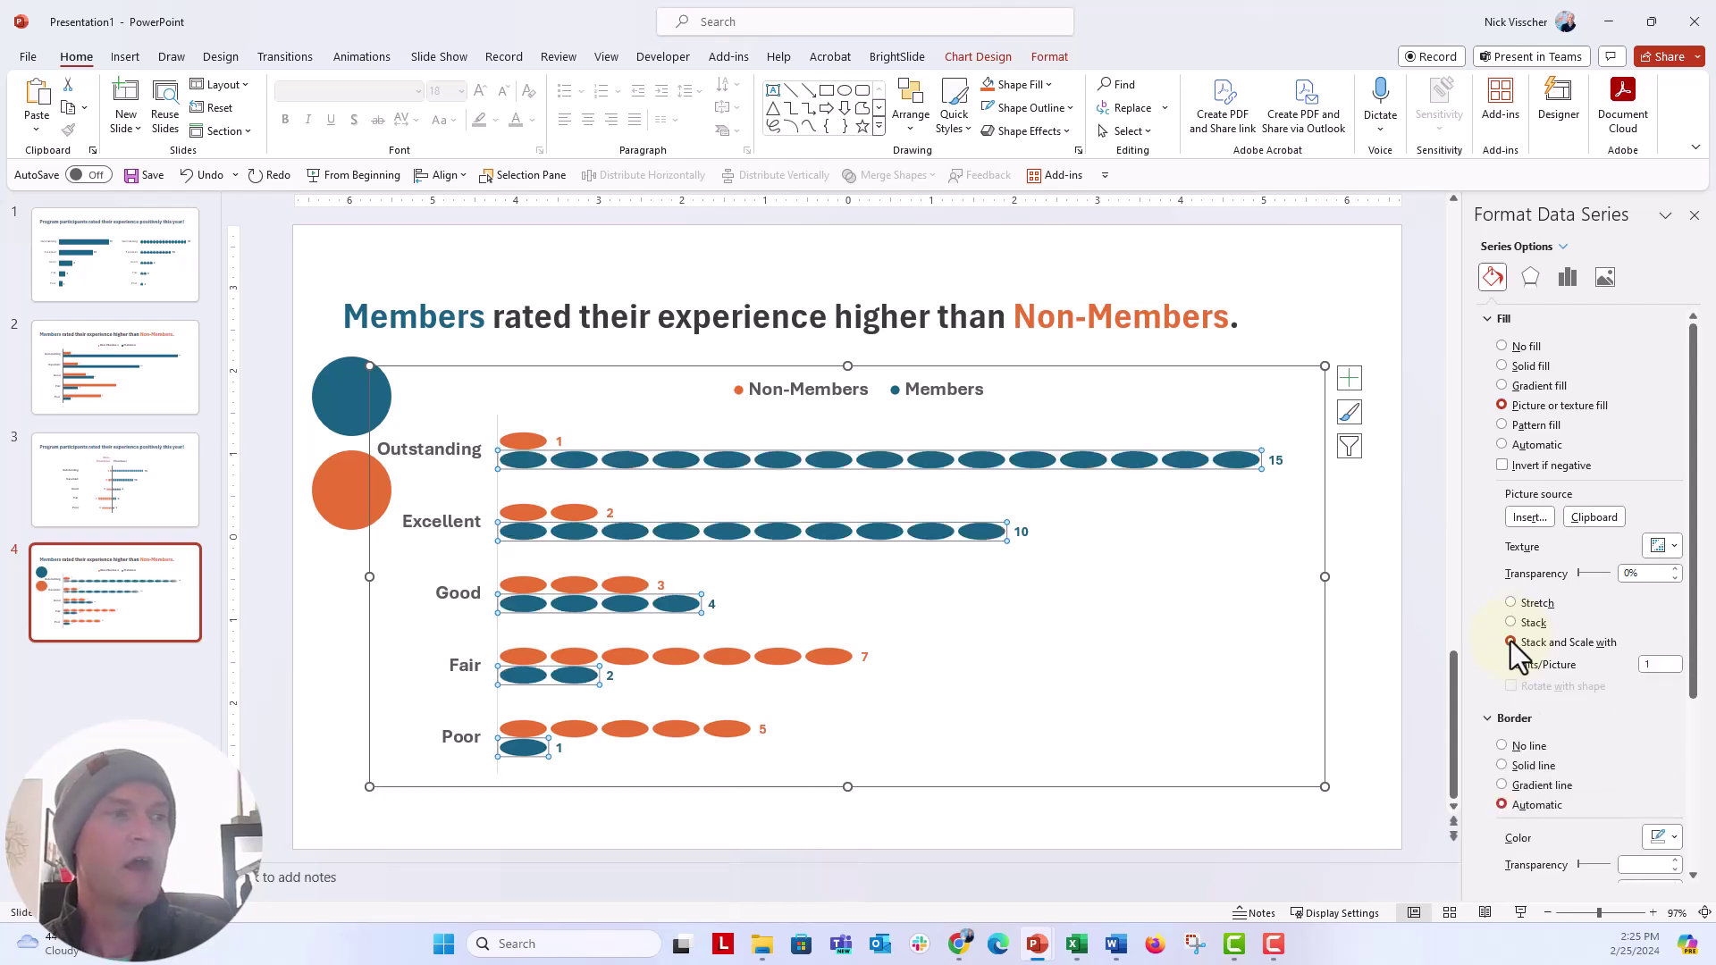
Delete both helper circles from slide 4.
{"action": "left_click", "coordinate": [343, 499]}
{"action": "left_click", "coordinate": [352, 396], "text": "shift"}
{"action": "key", "text": "Delete"}
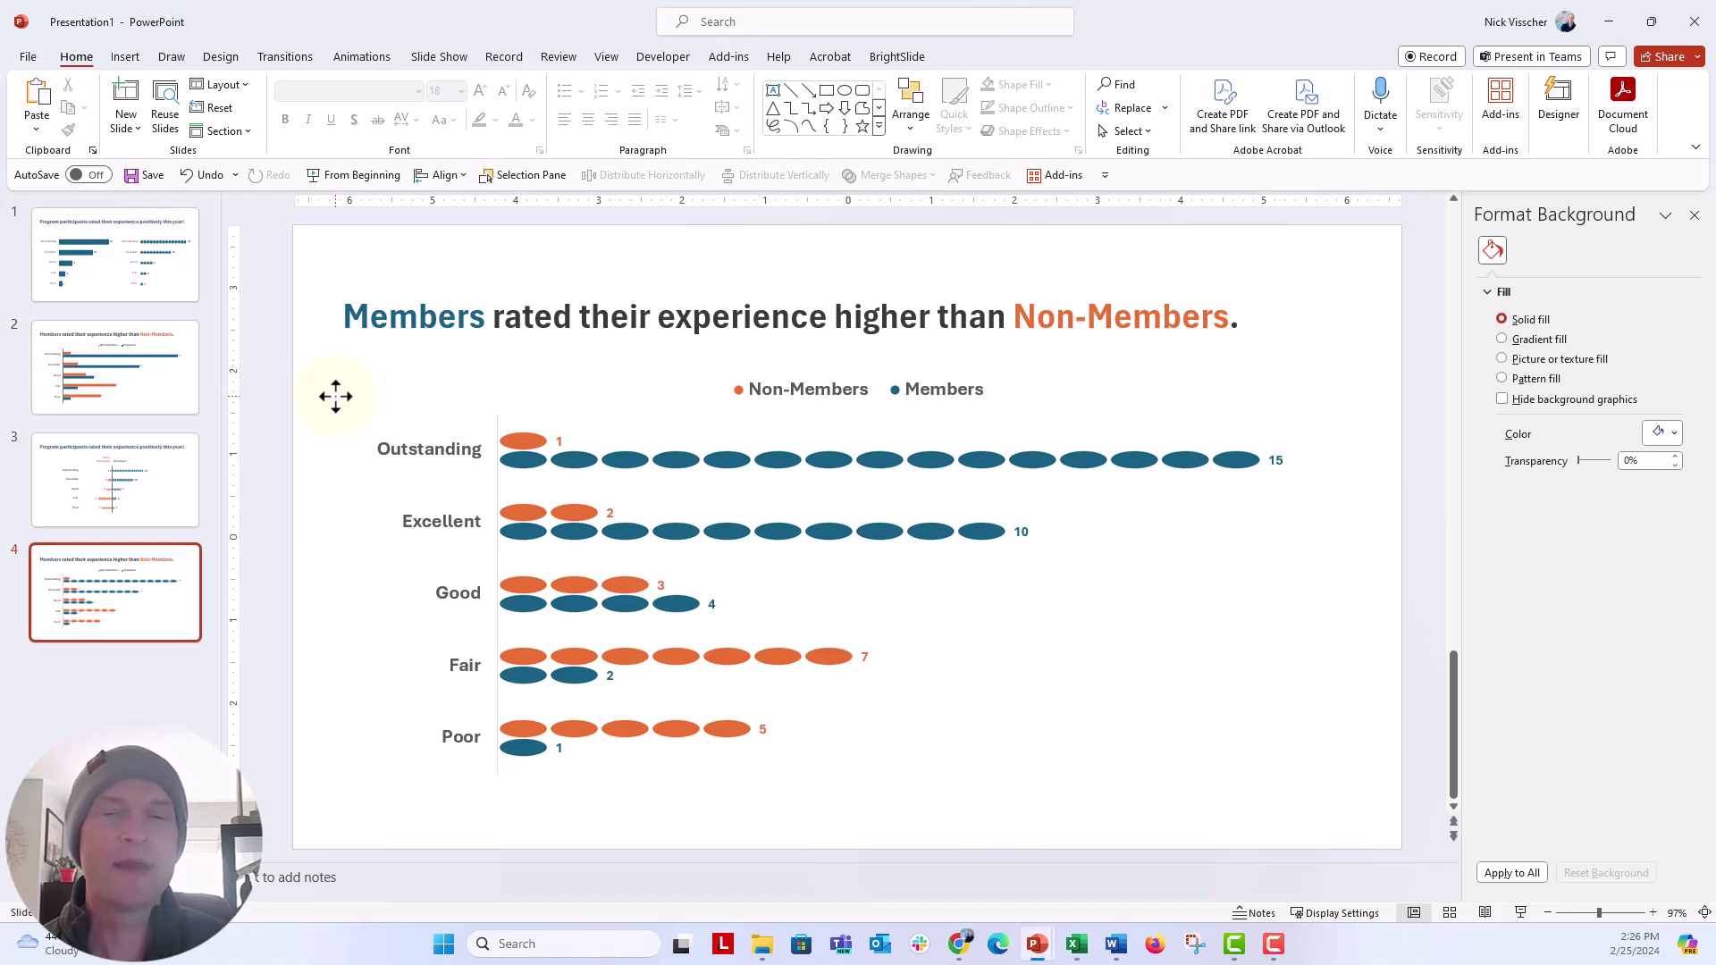
Add a horizontal value axis to the chart from the Chart Elements list and select it.
{"action": "left_click", "coordinate": [404, 454]}
{"action": "left_click", "coordinate": [416, 377]}
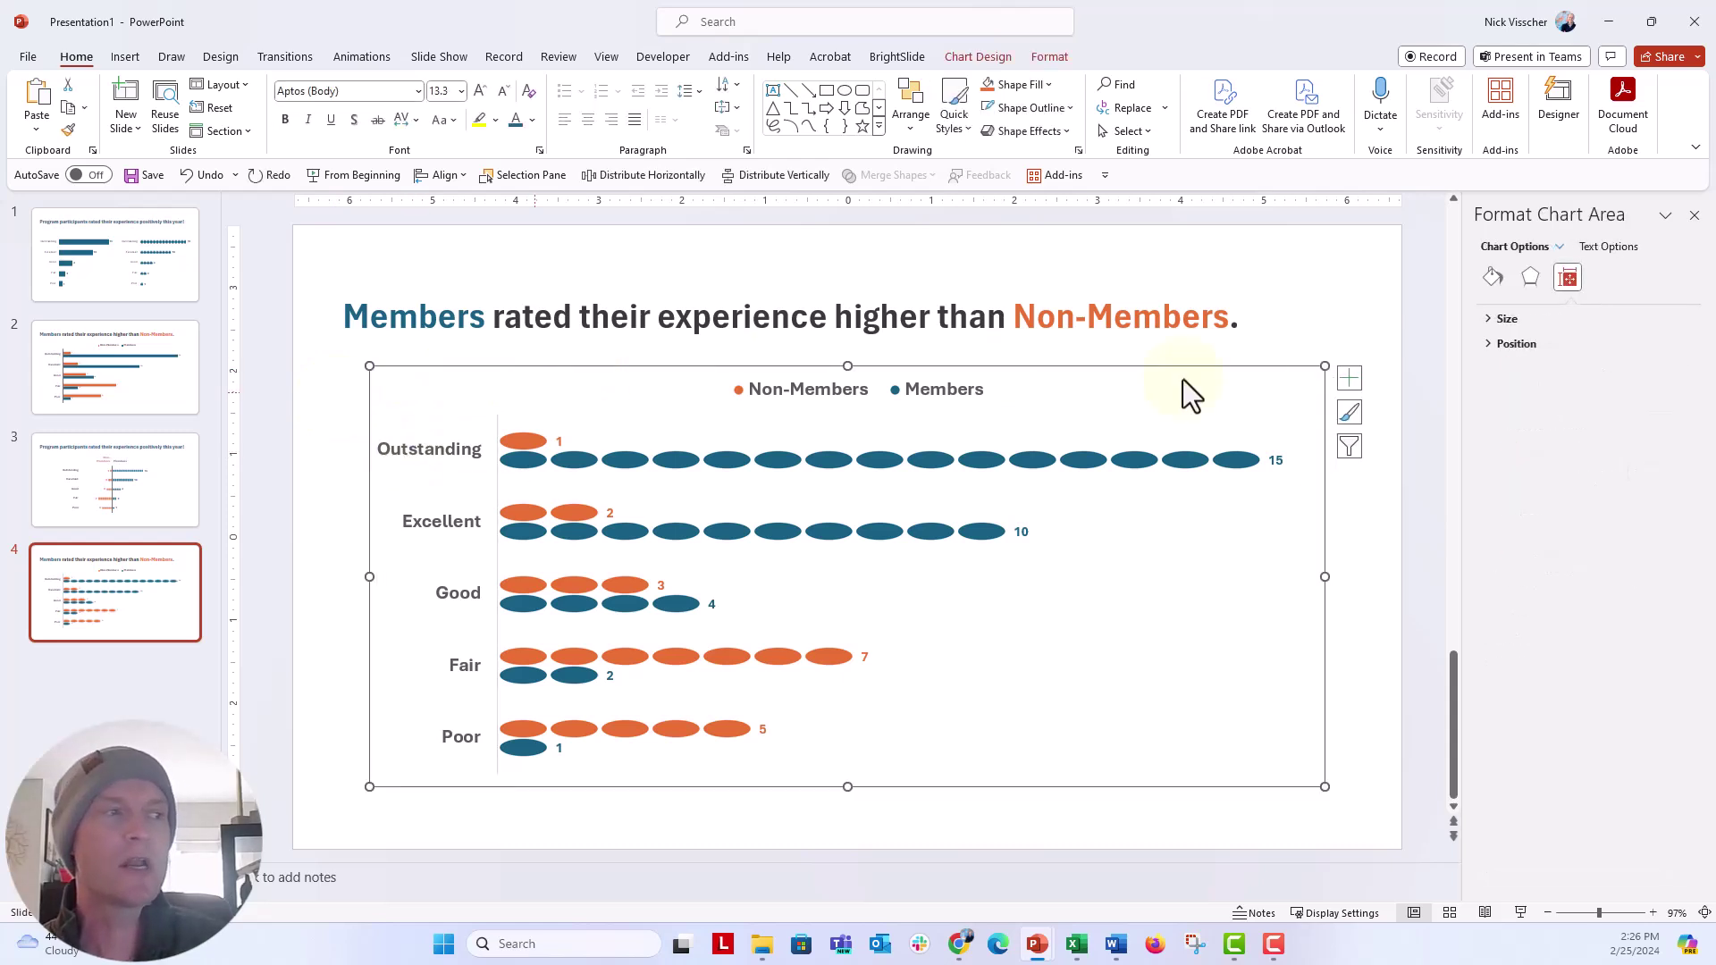
{"action": "left_click", "coordinate": [1351, 377]}
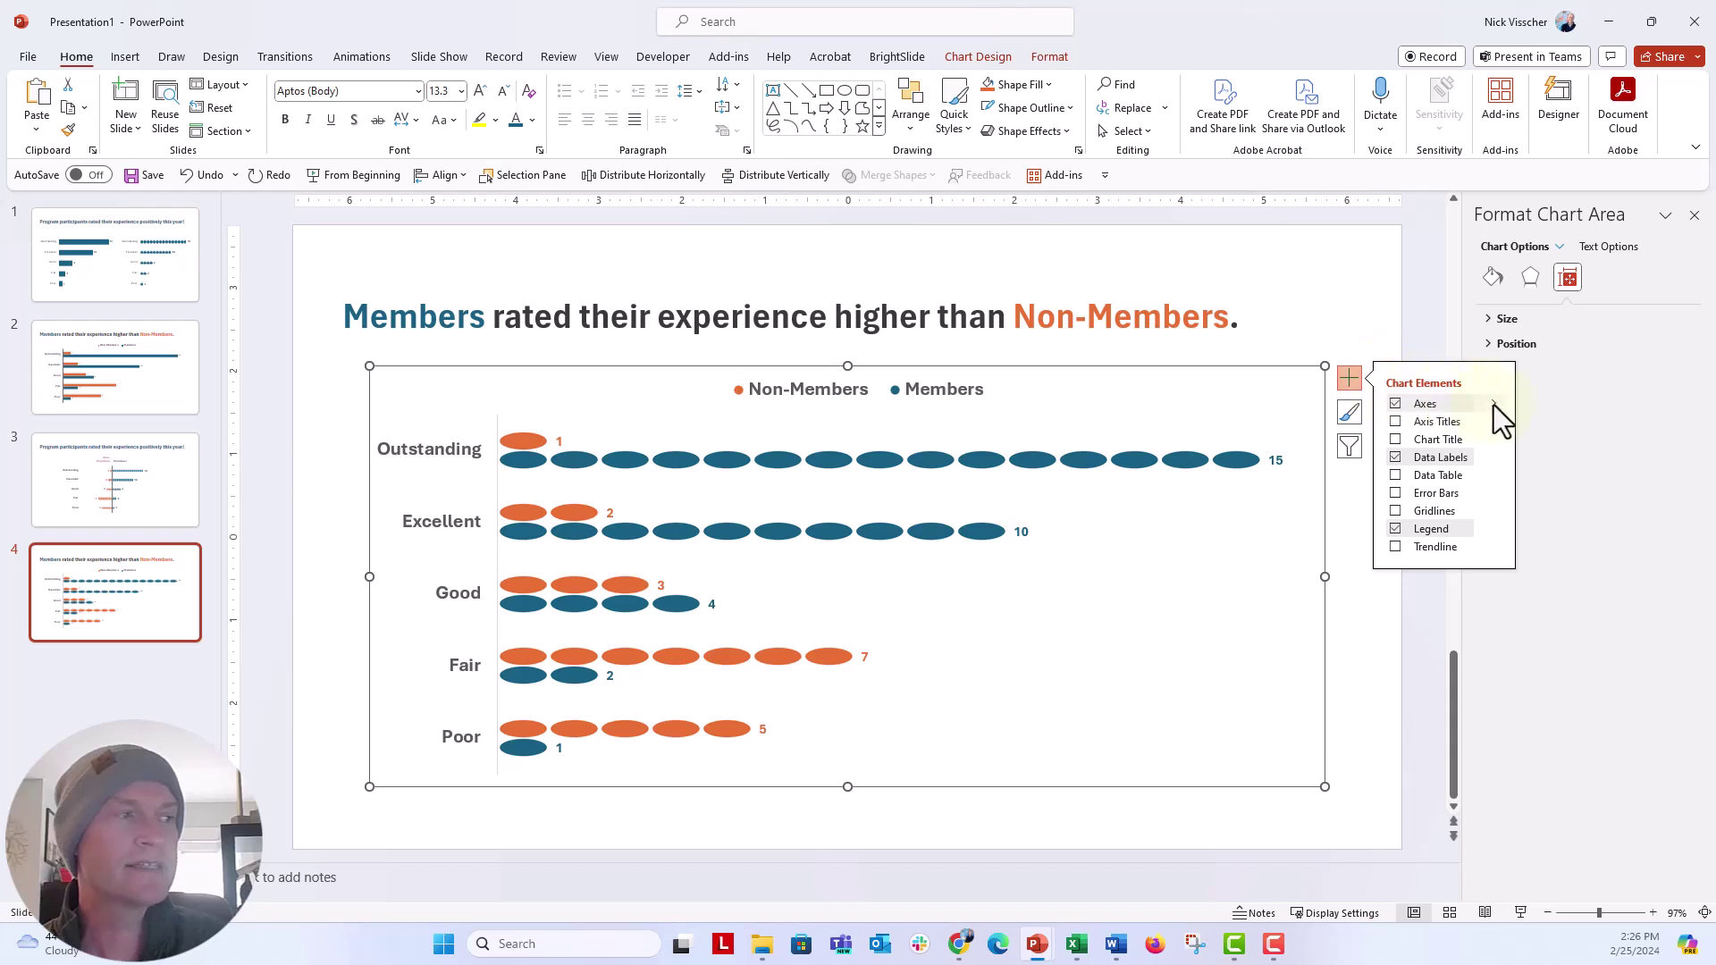
{"action": "mouse_move", "coordinate": [1492, 404]}
{"action": "left_click", "coordinate": [1537, 429]}
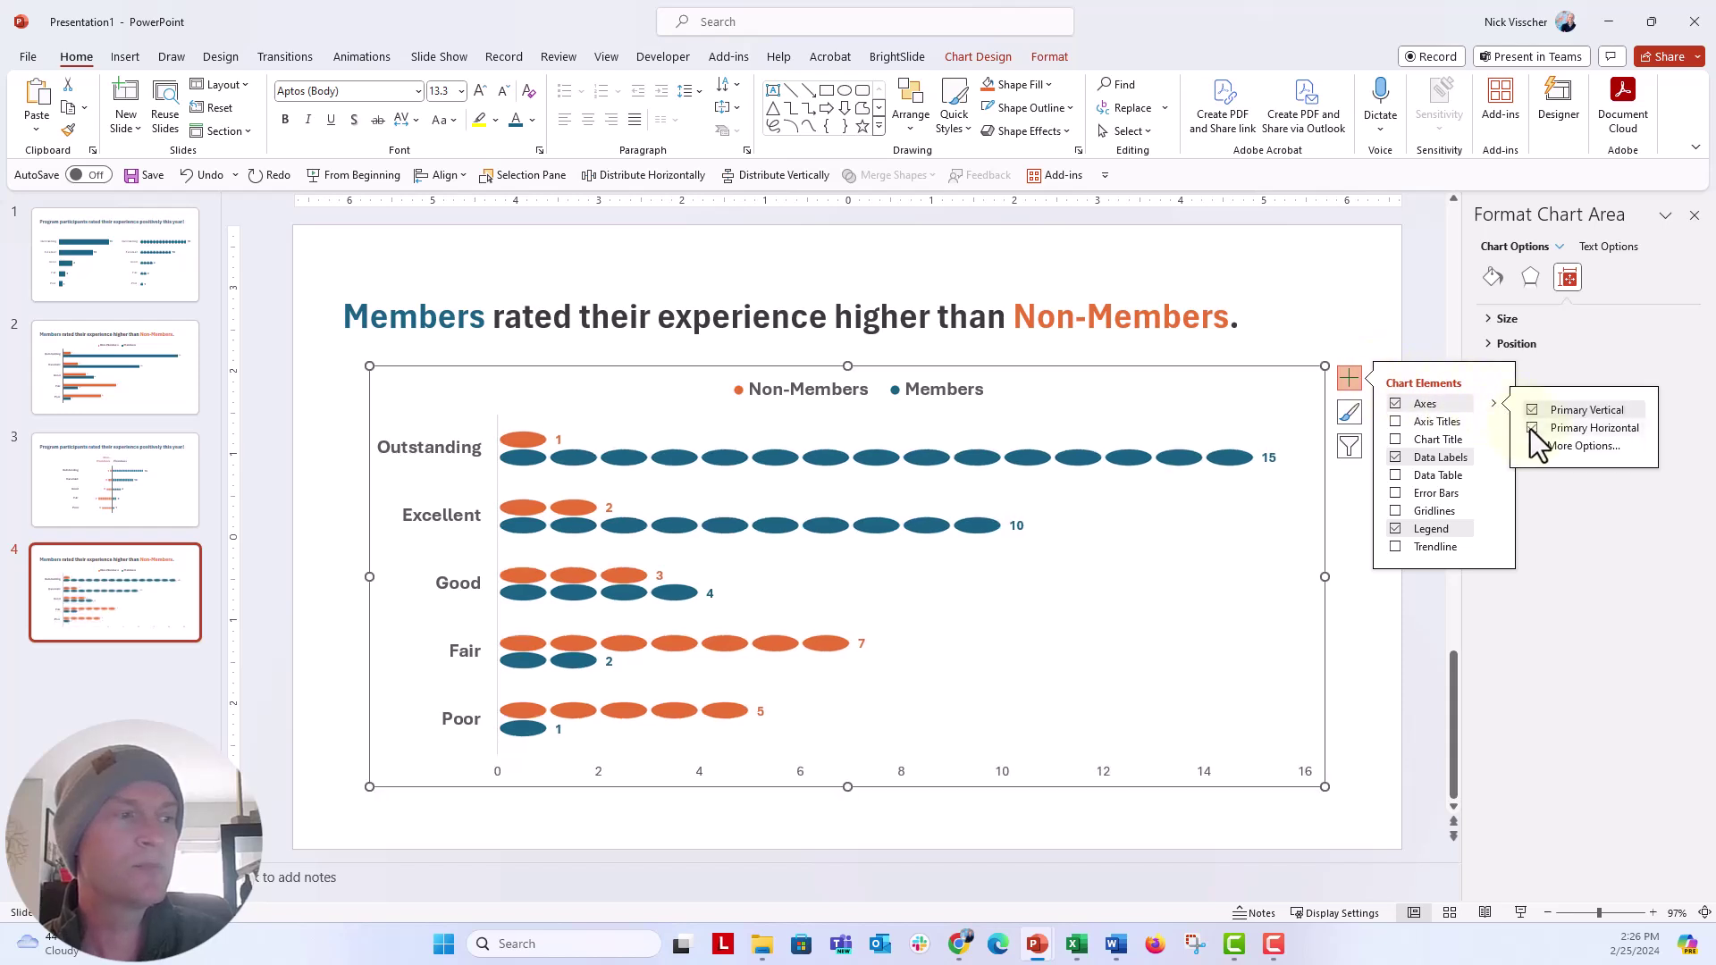
{"action": "left_click", "coordinate": [497, 772]}
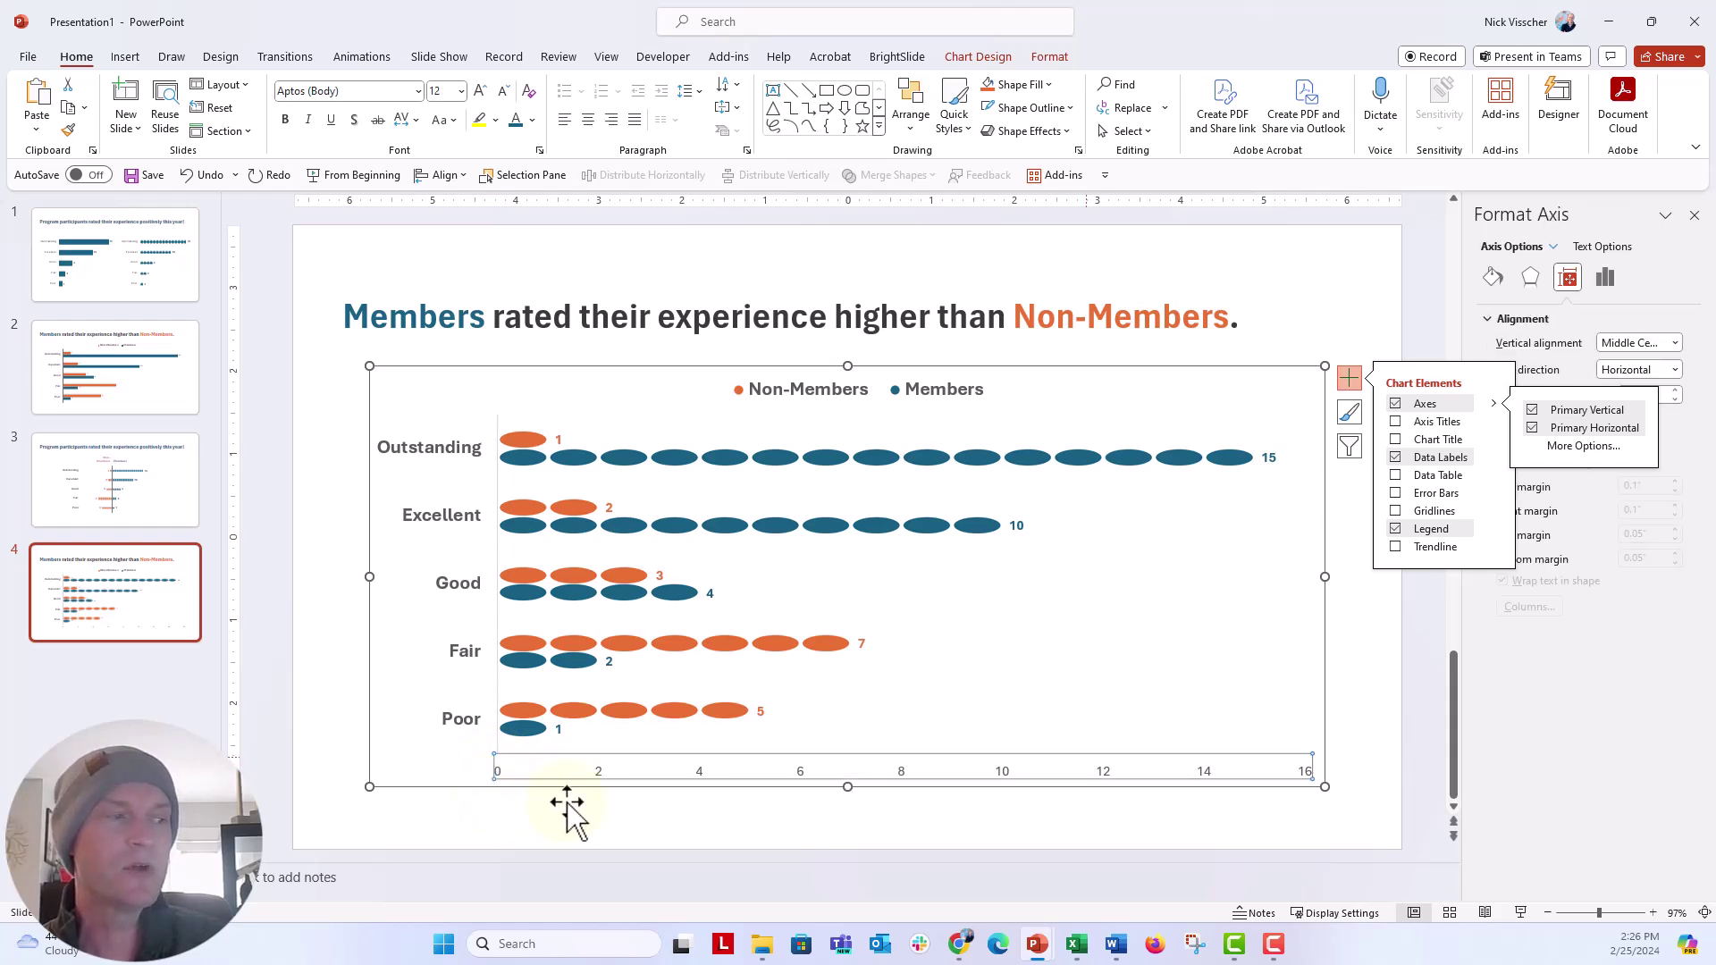
{"action": "left_click", "coordinate": [1271, 827]}
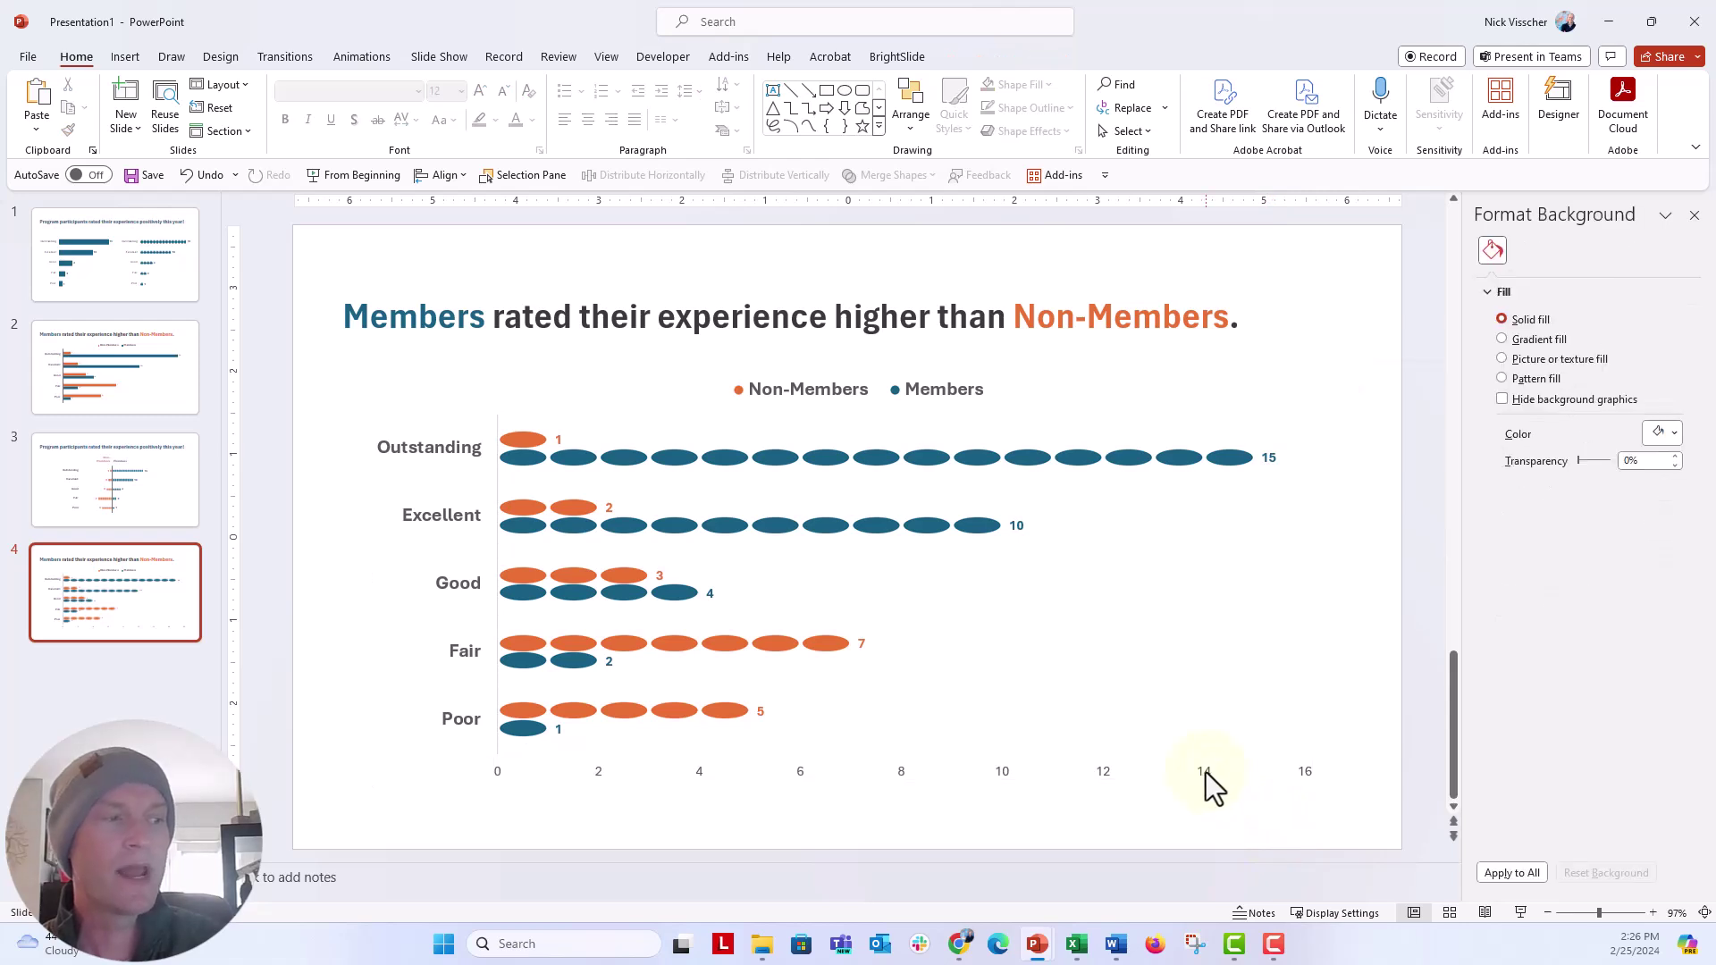
{"action": "key", "text": "ctrl+z"}
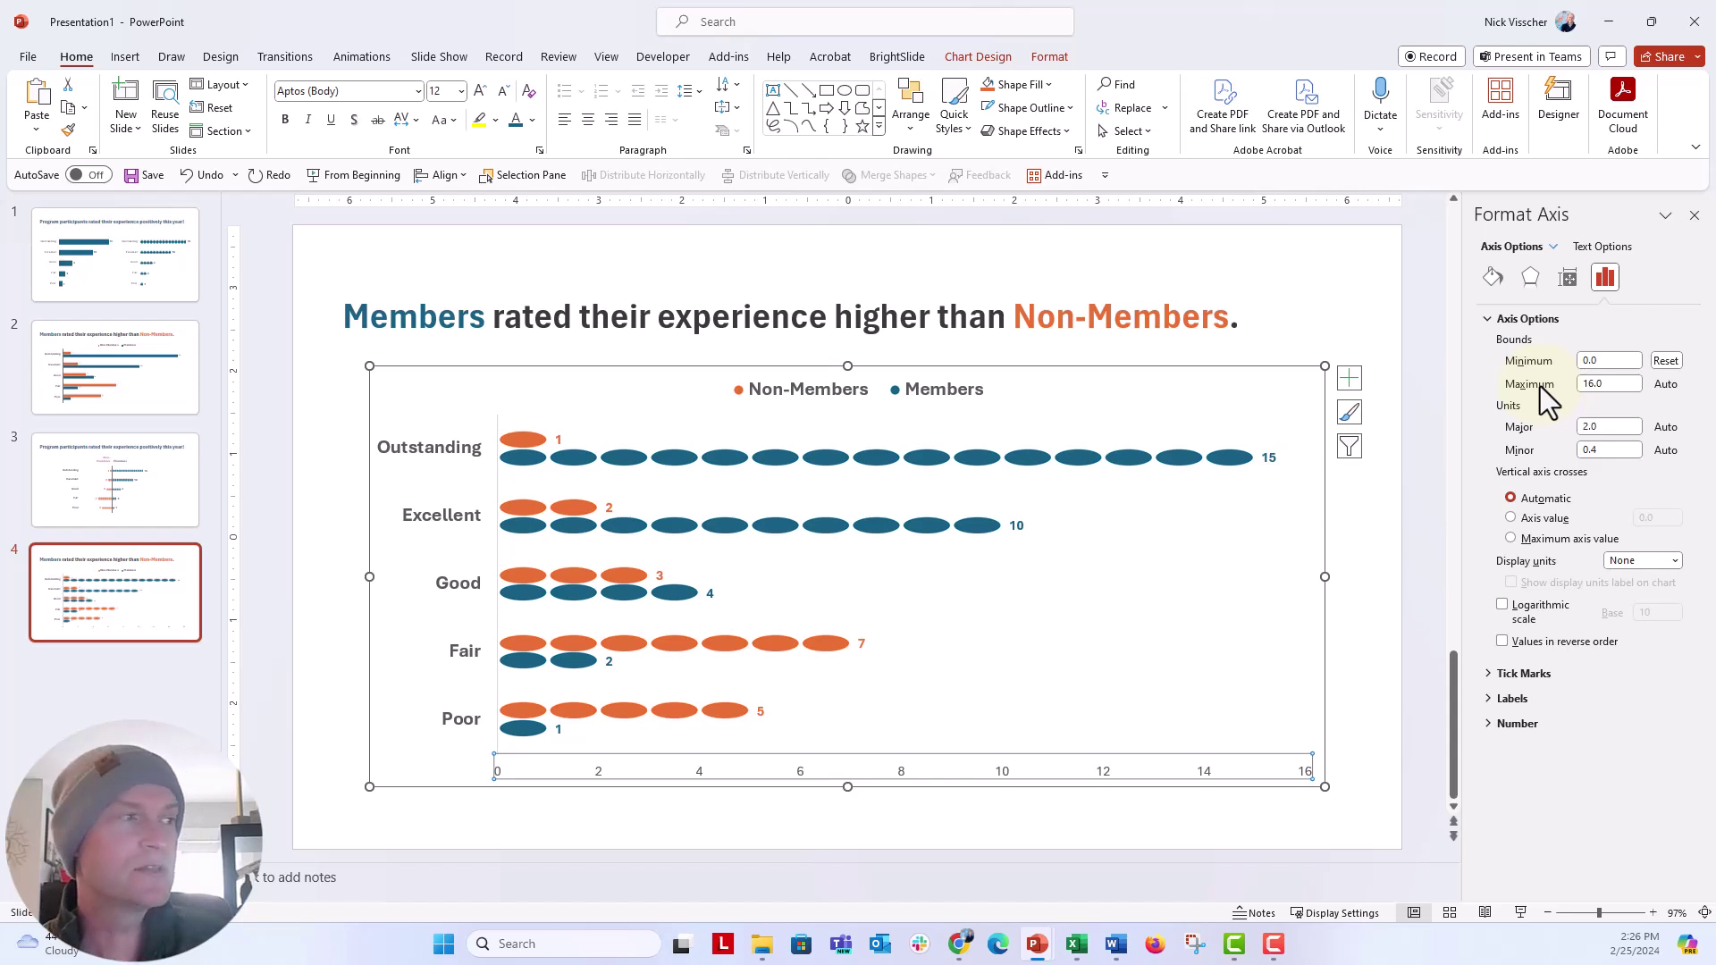
Set the horizontal axis bounds to minimum -16 and maximum 16.
{"action": "double_click", "coordinate": [1594, 365]}
{"action": "type", "text": "-16"}
{"action": "key", "text": "Return"}
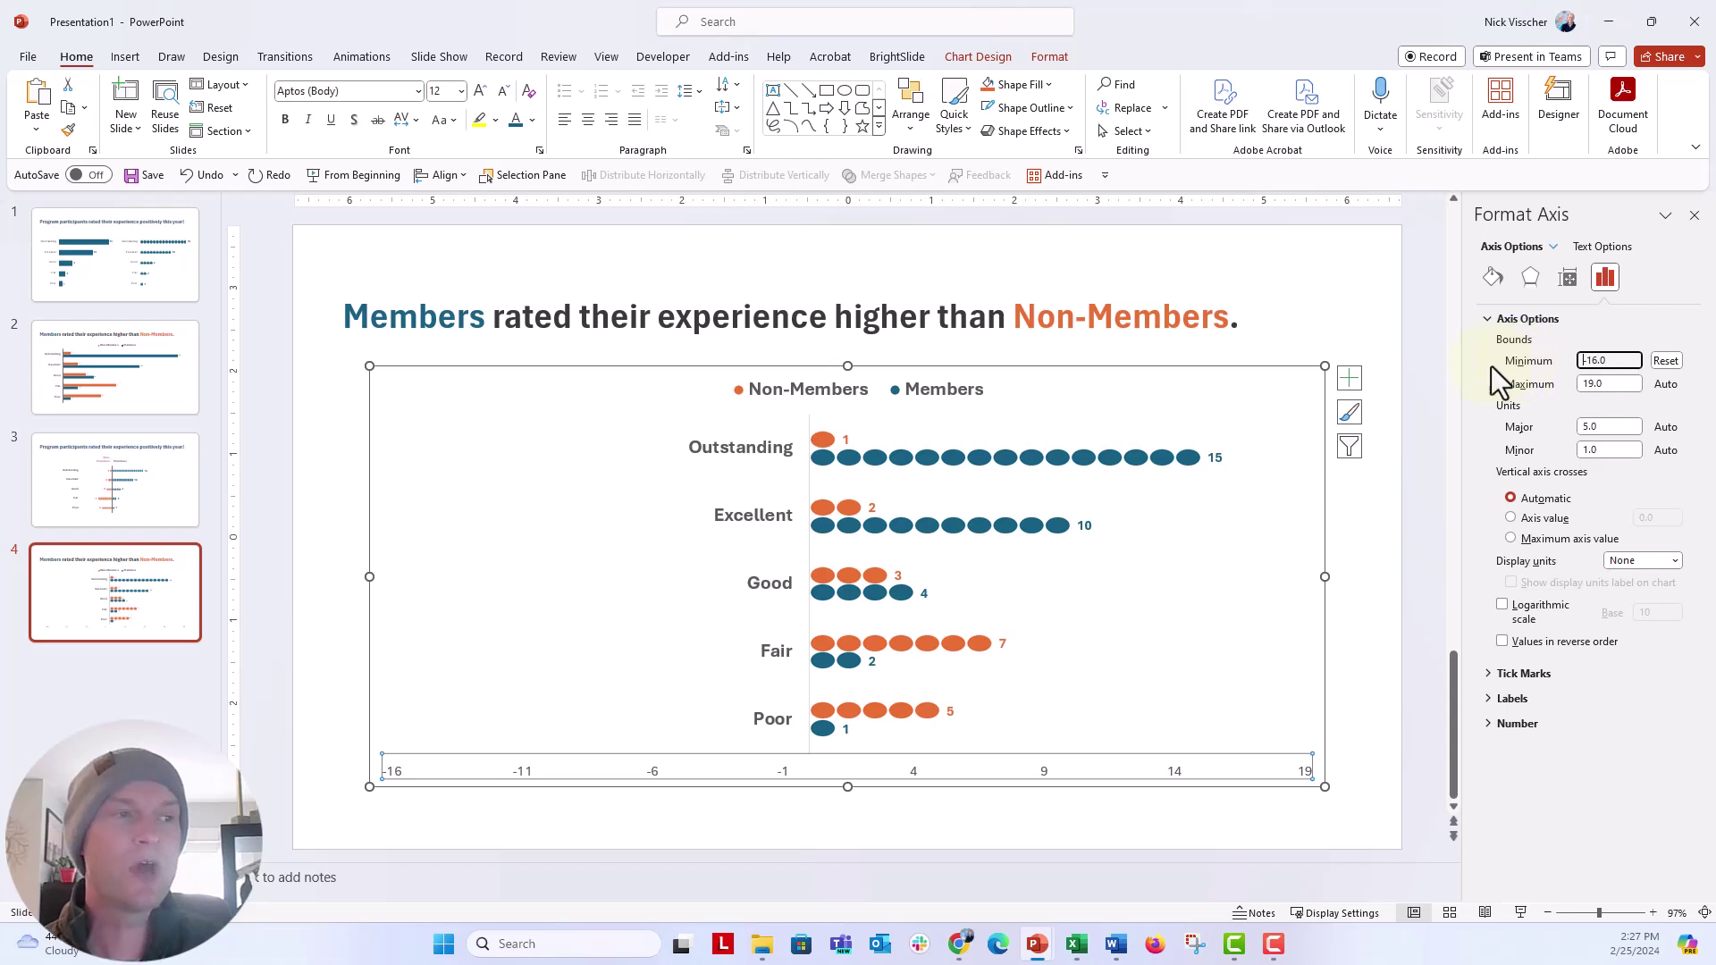
{"action": "left_click", "coordinate": [779, 454]}
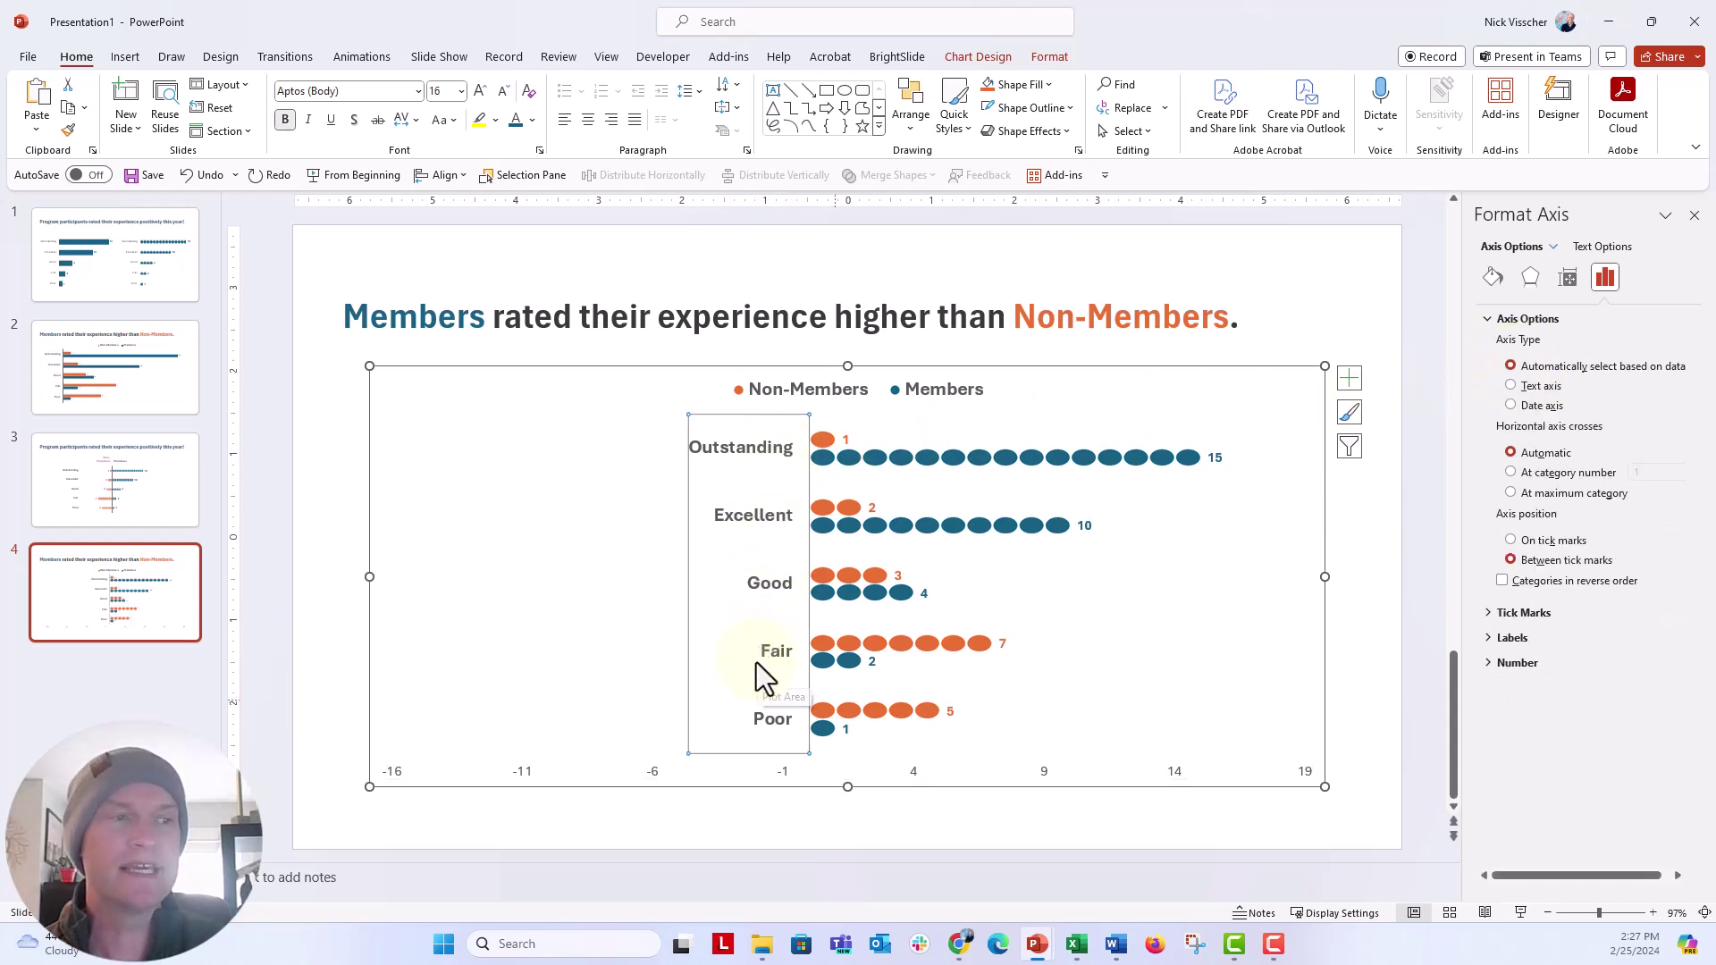
{"action": "left_click", "coordinate": [403, 775]}
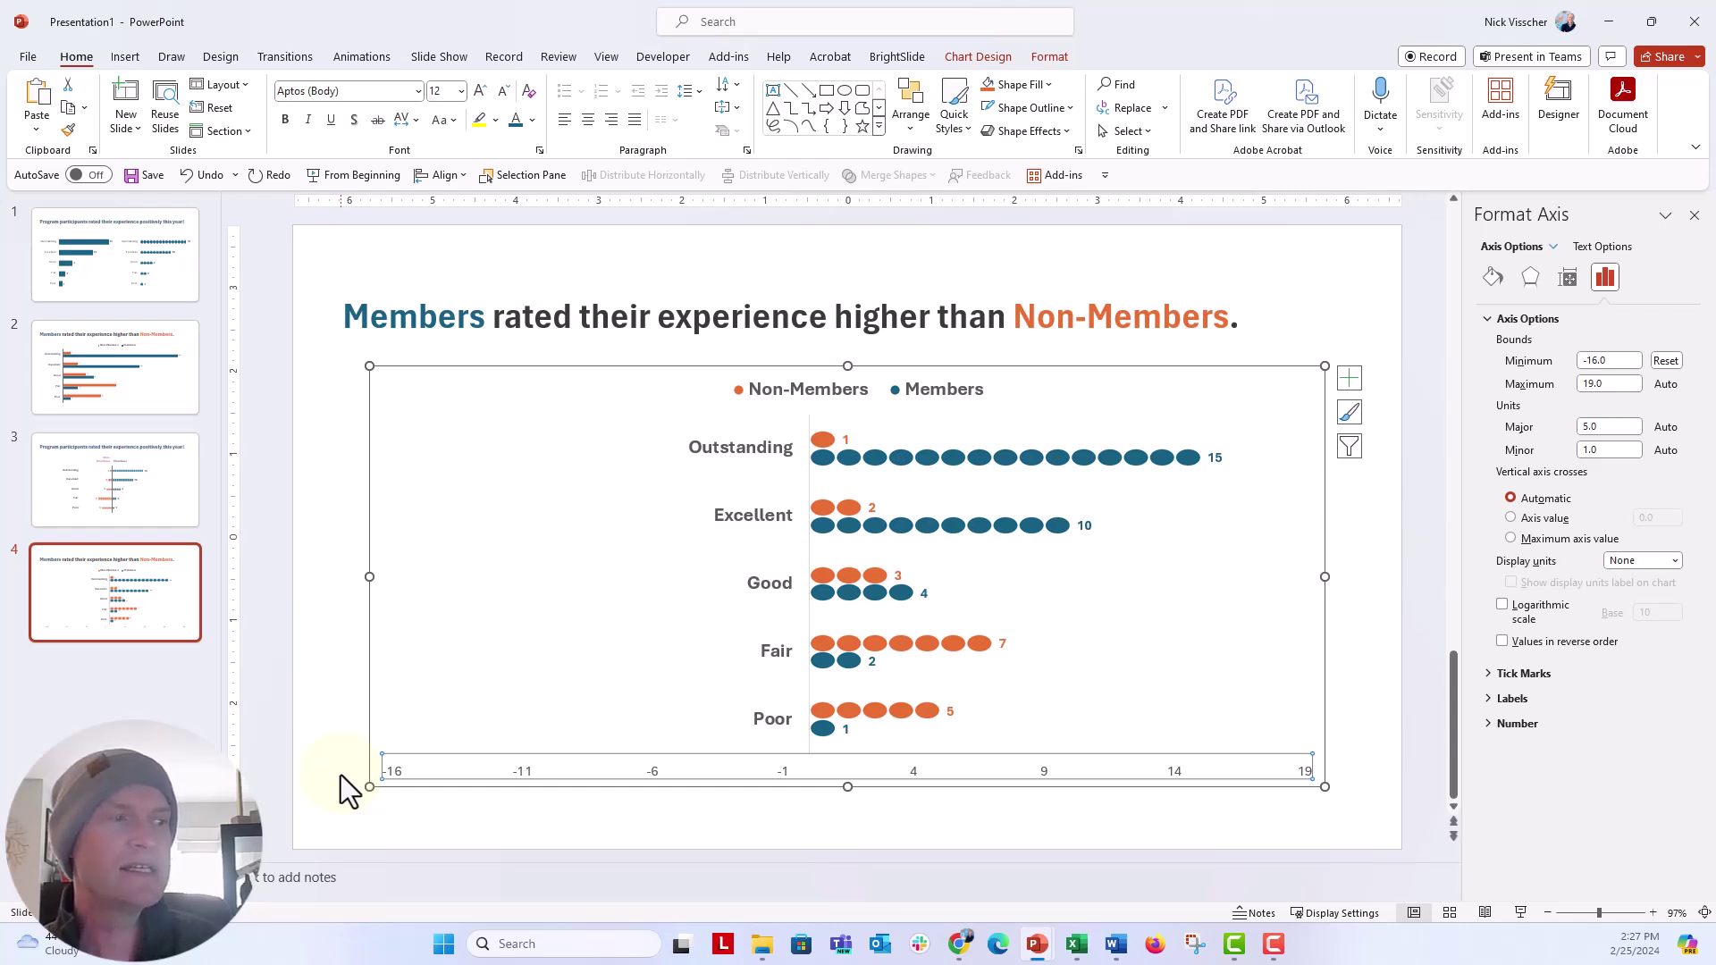
{"action": "double_click", "coordinate": [1610, 385]}
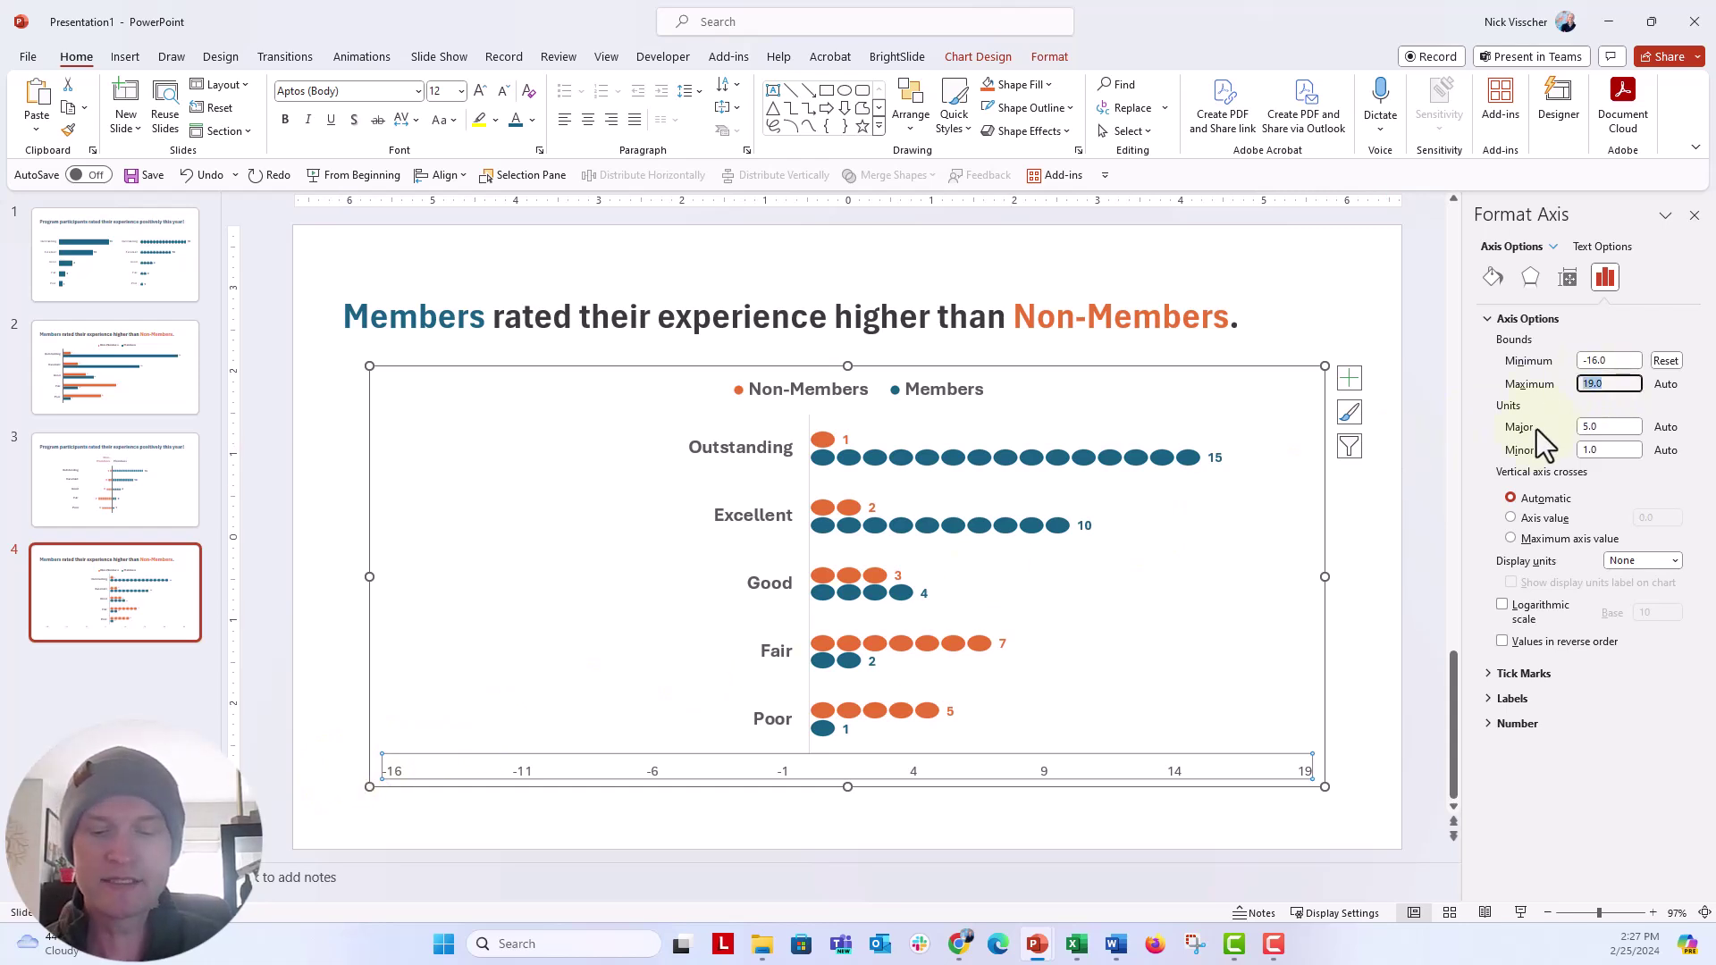
{"action": "type", "text": "16"}
{"action": "key", "text": "Return"}
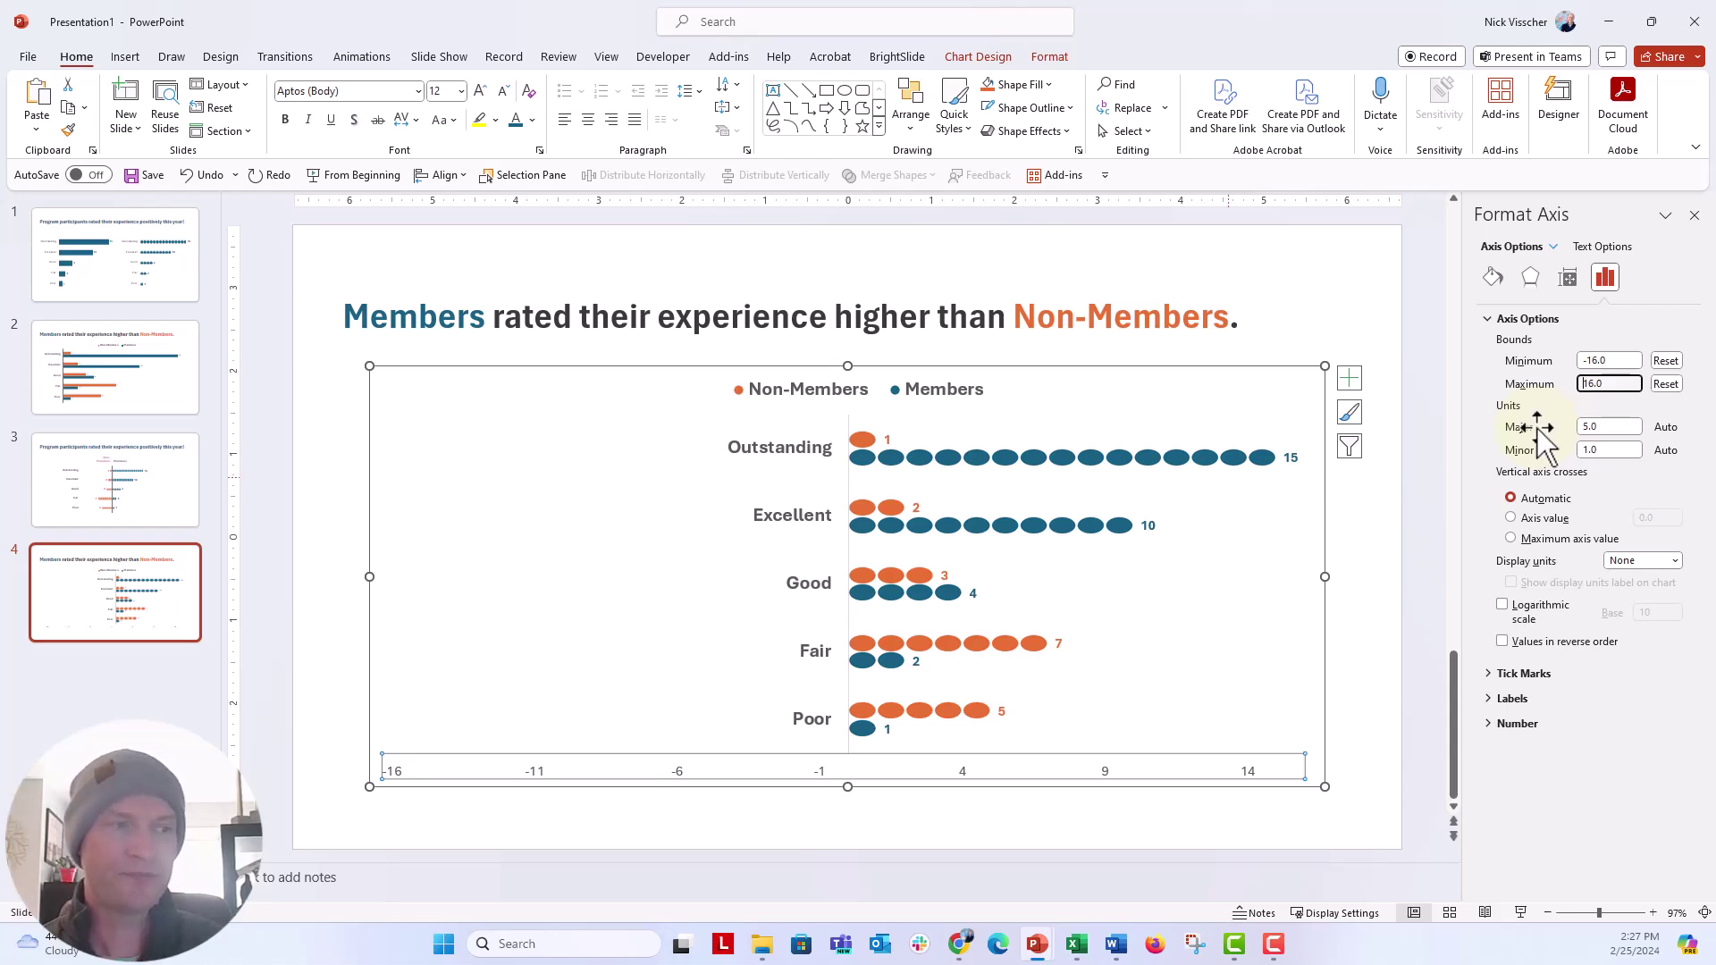
{"action": "left_click", "coordinate": [736, 452]}
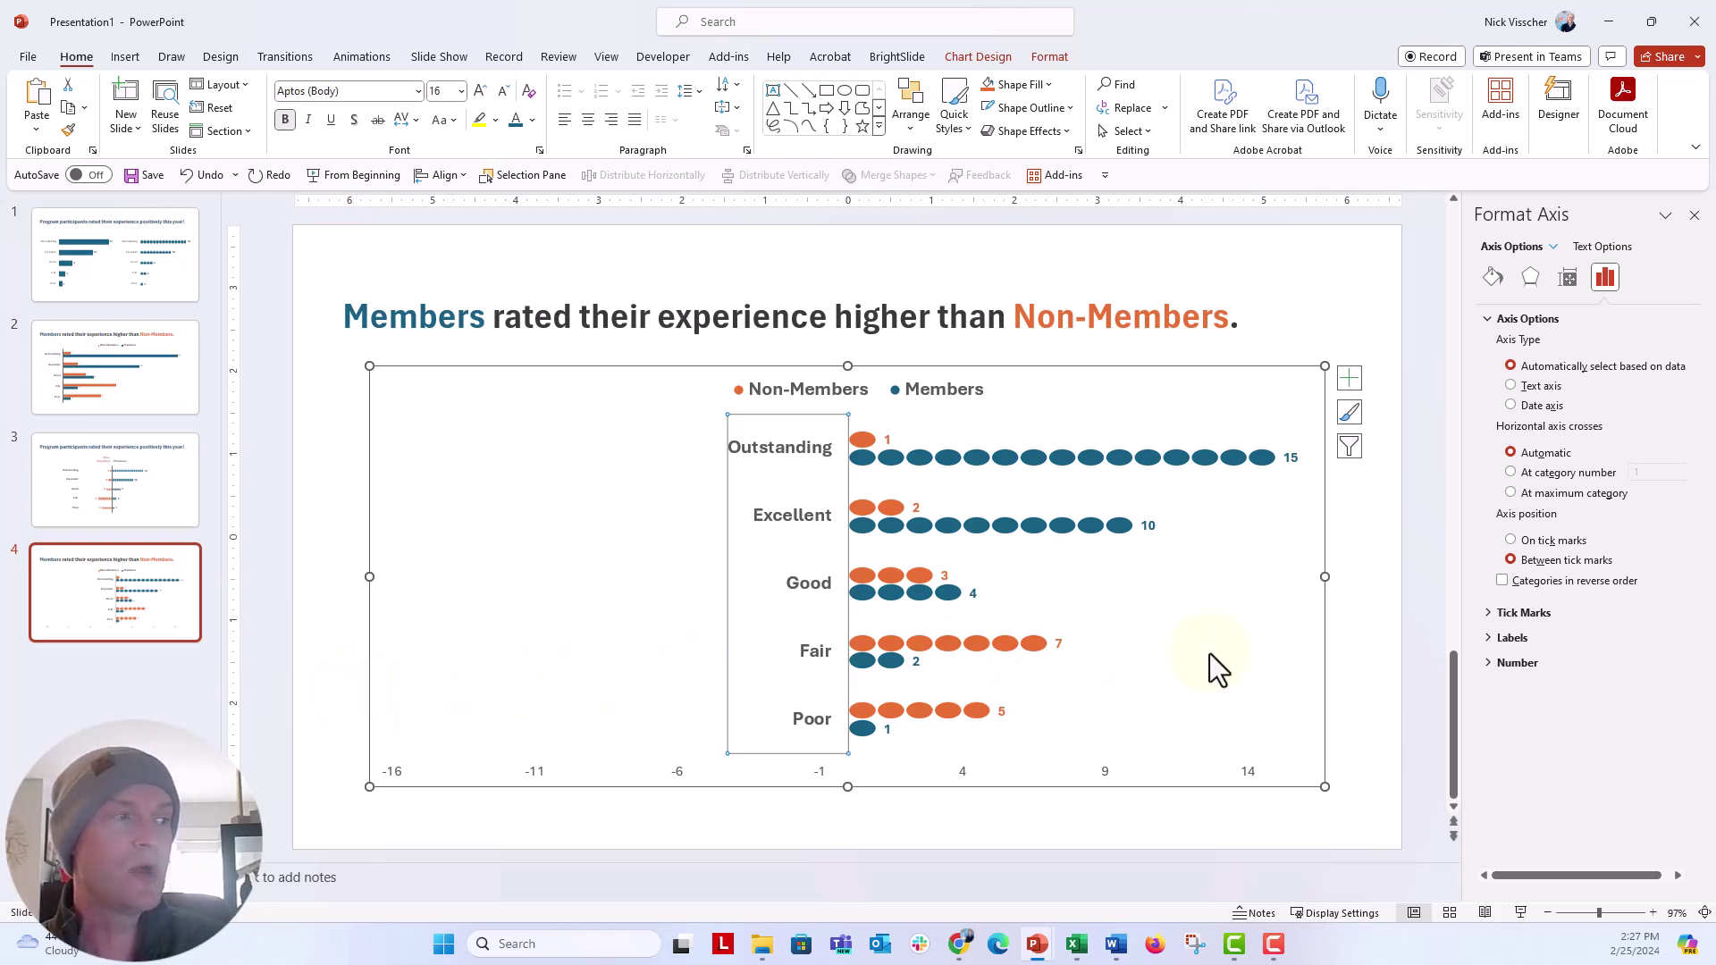
Set the vertical axis Label Position to Low so the ratings sit at the left edge.
{"action": "left_click", "coordinate": [1486, 642]}
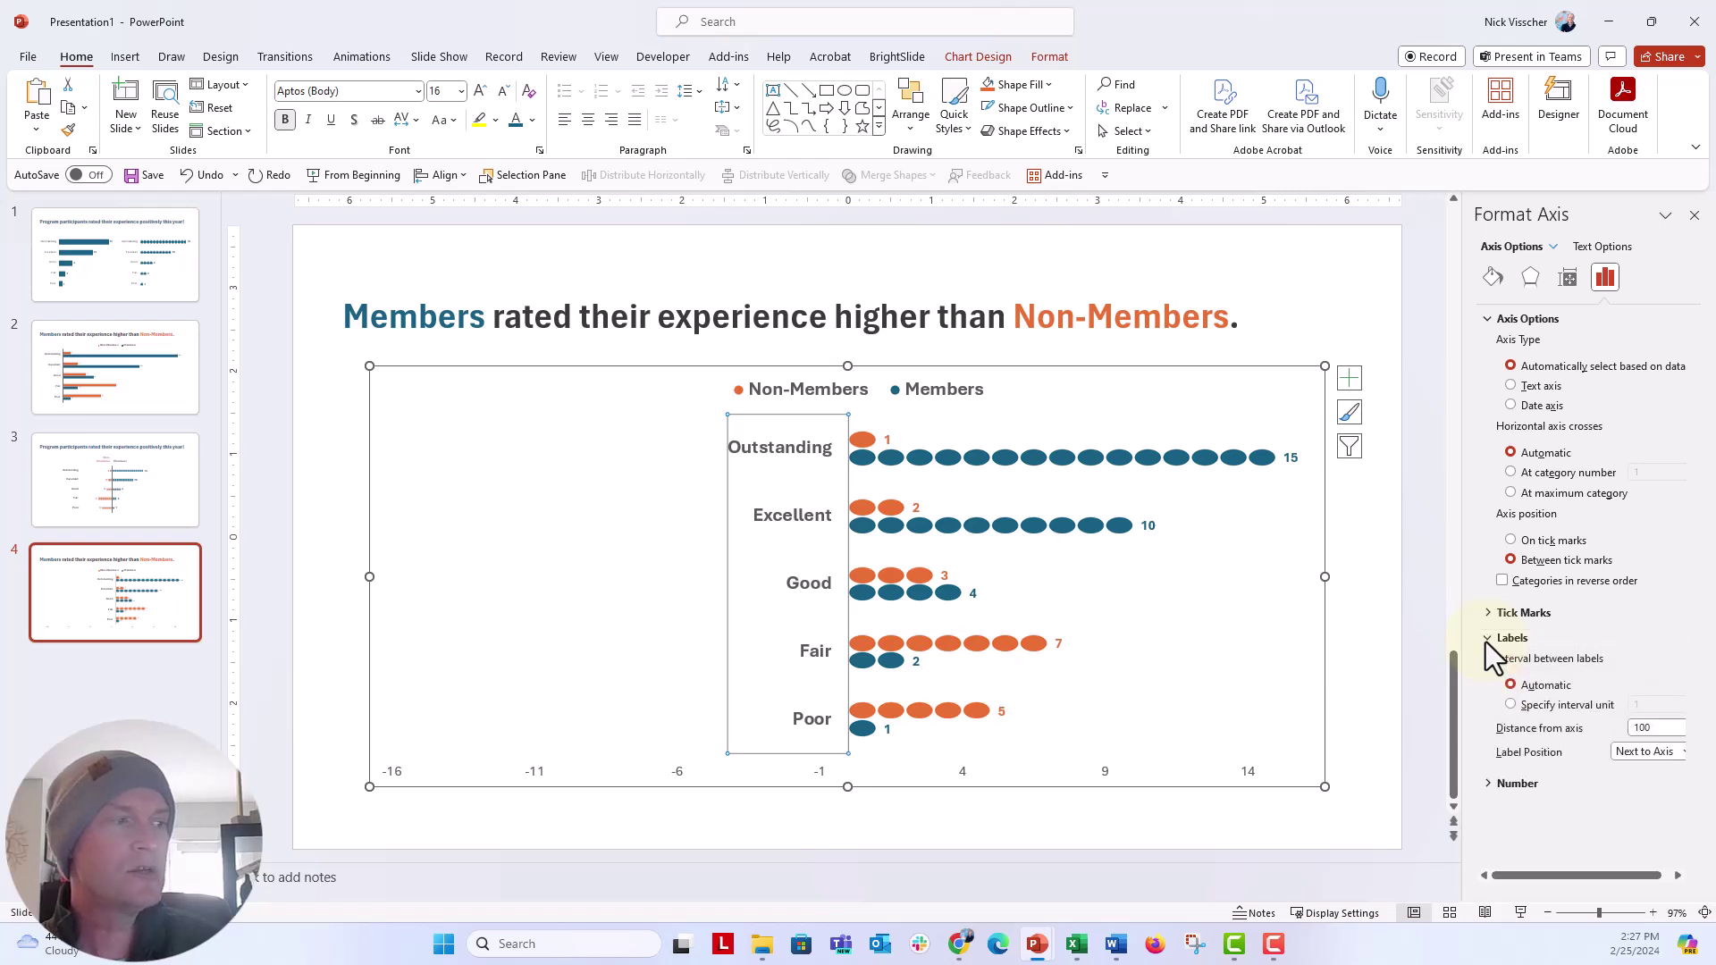
{"action": "left_click_drag", "start_coordinate": [1464, 769], "coordinate": [1398, 769]}
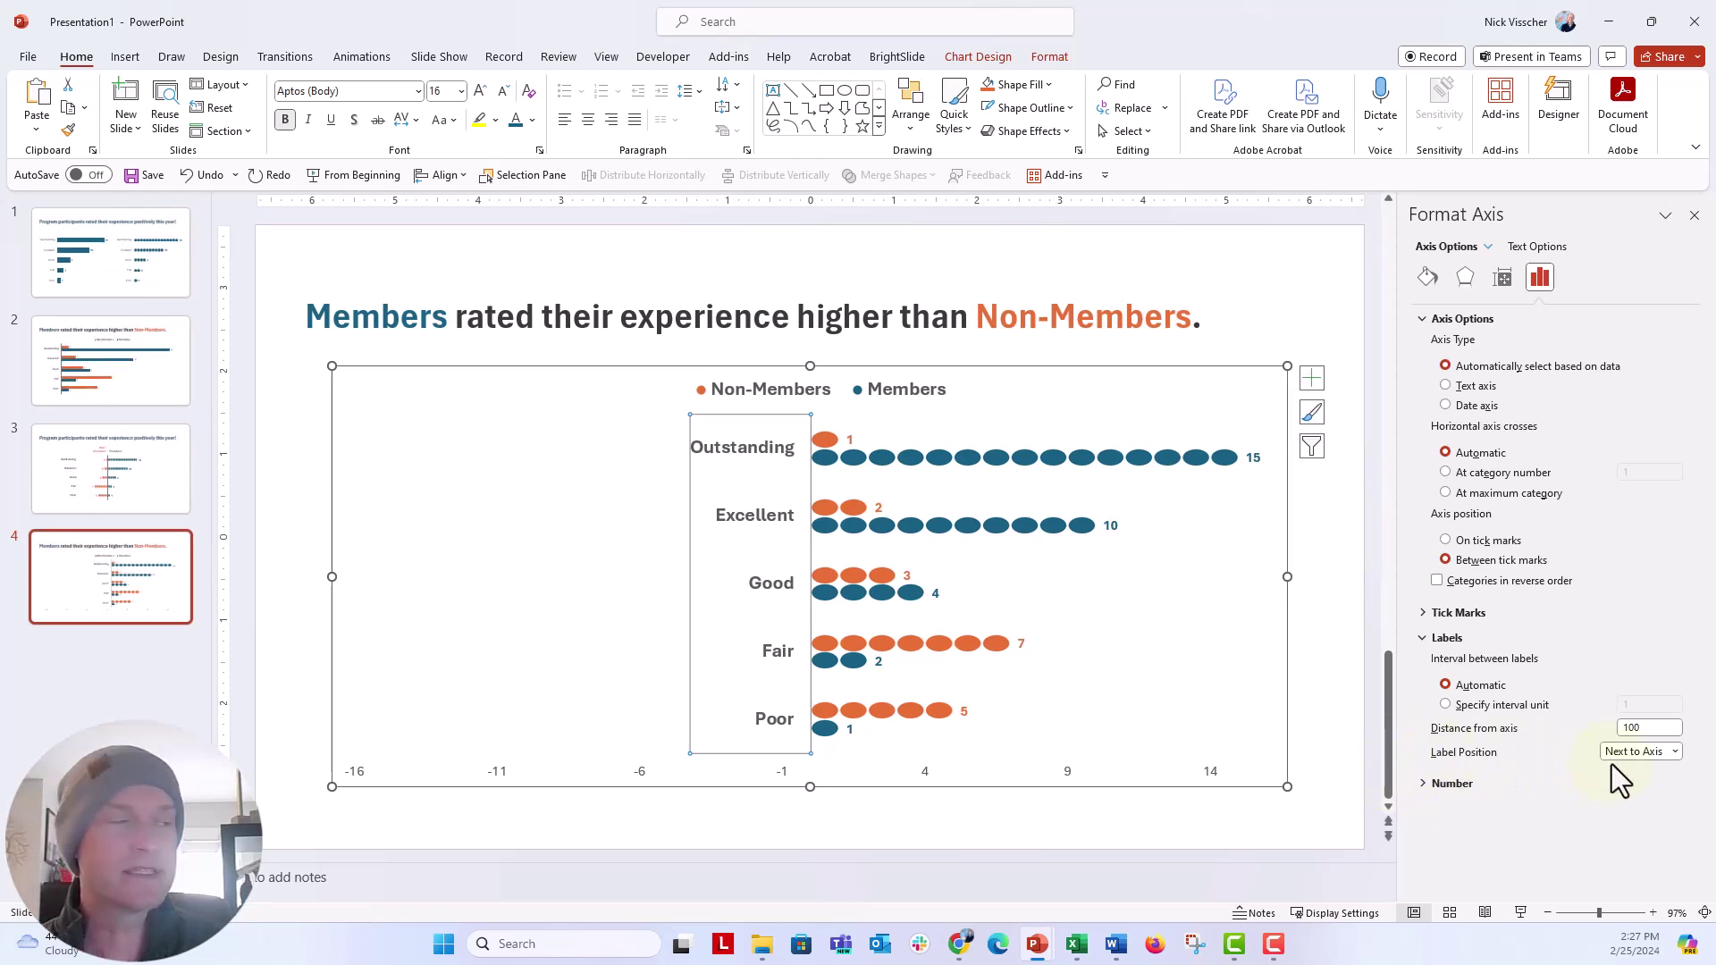
{"action": "left_click", "coordinate": [1672, 754]}
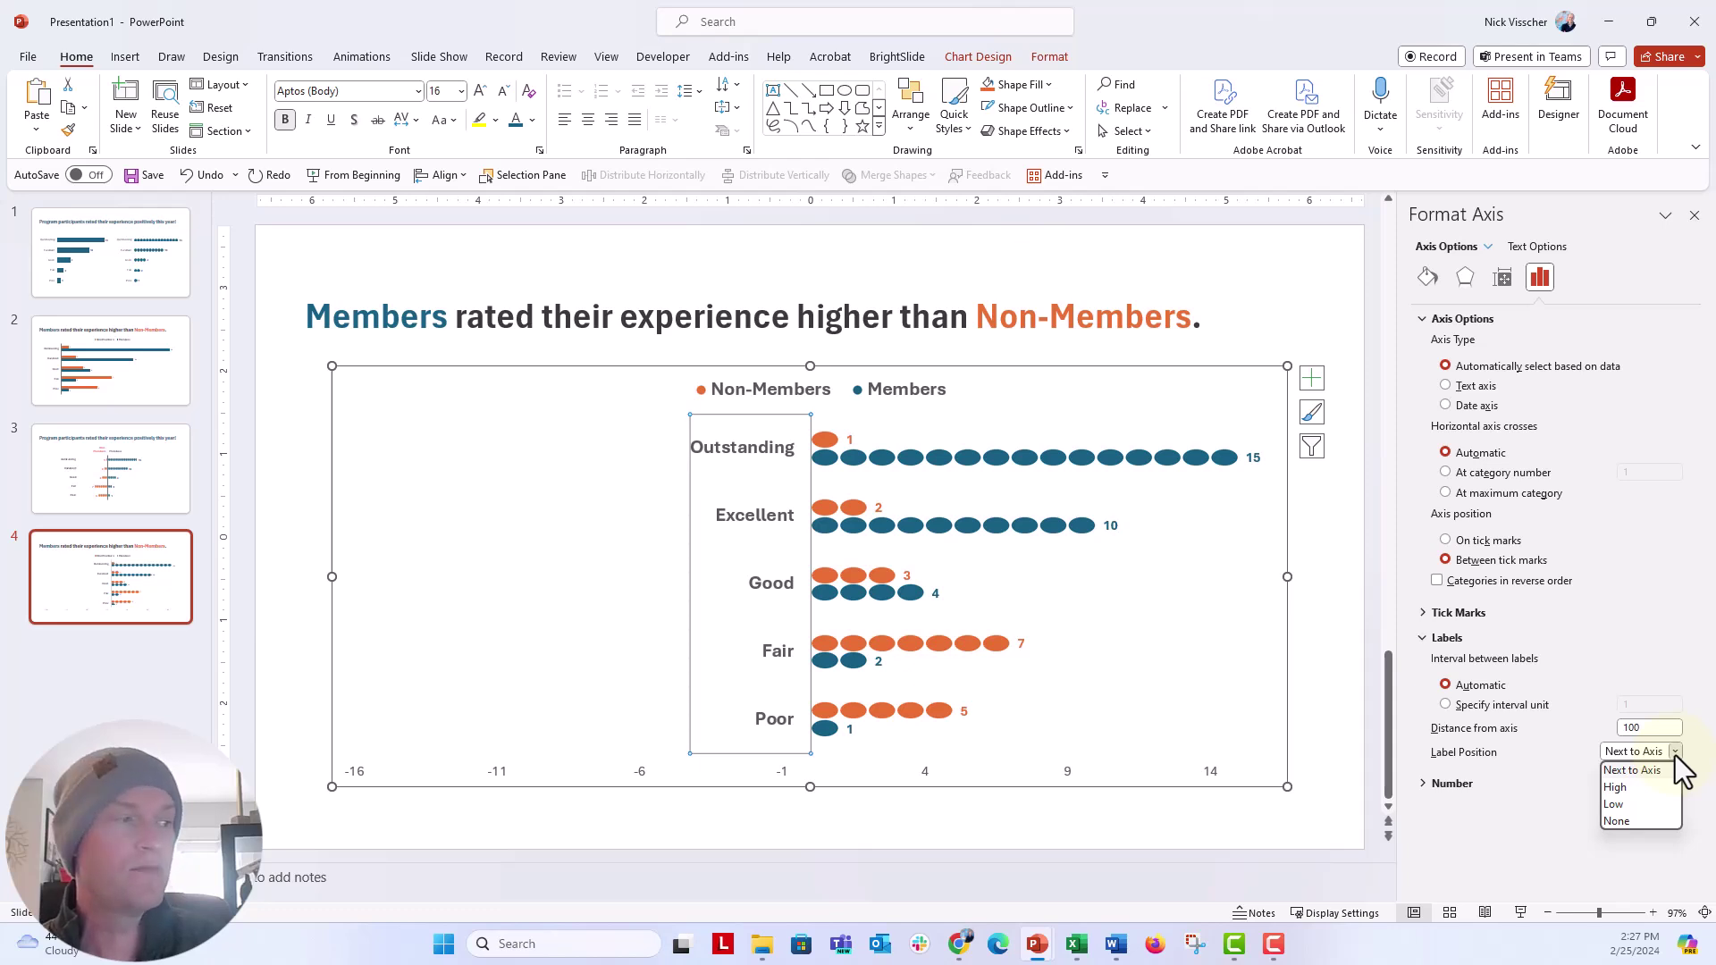
{"action": "left_click", "coordinate": [1662, 805]}
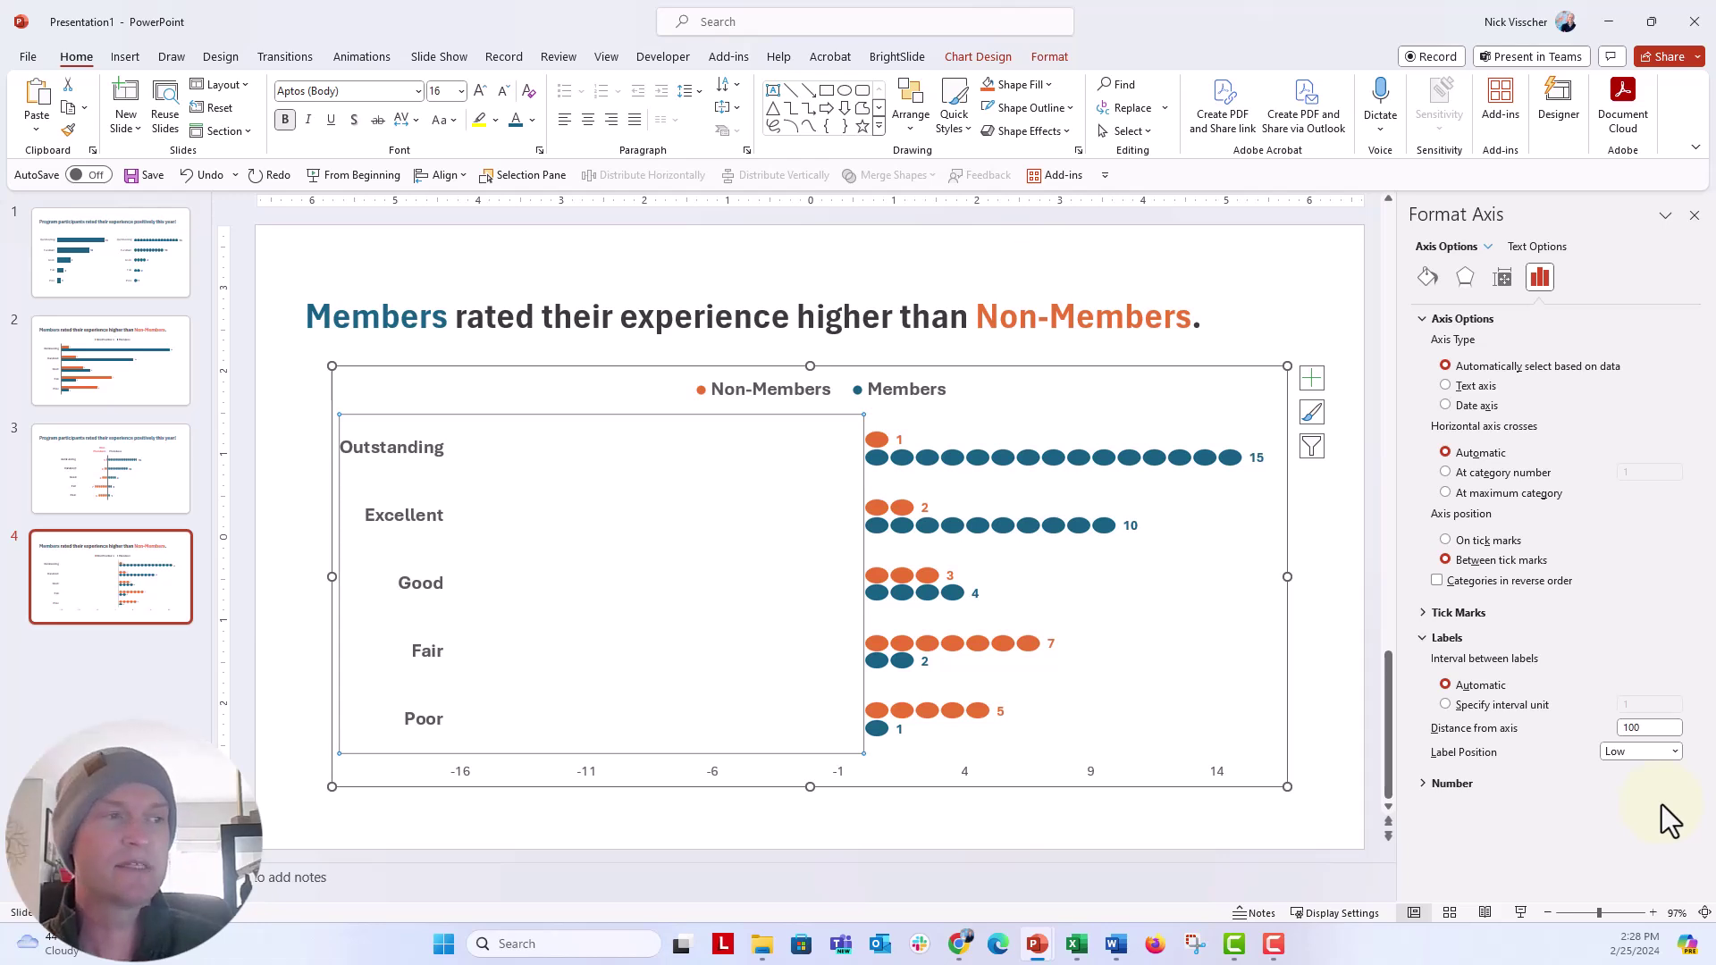
Open Edit Data from the Non-Members series and resize the sheet so the chart stays visible.
{"action": "right_click", "coordinate": [886, 511]}
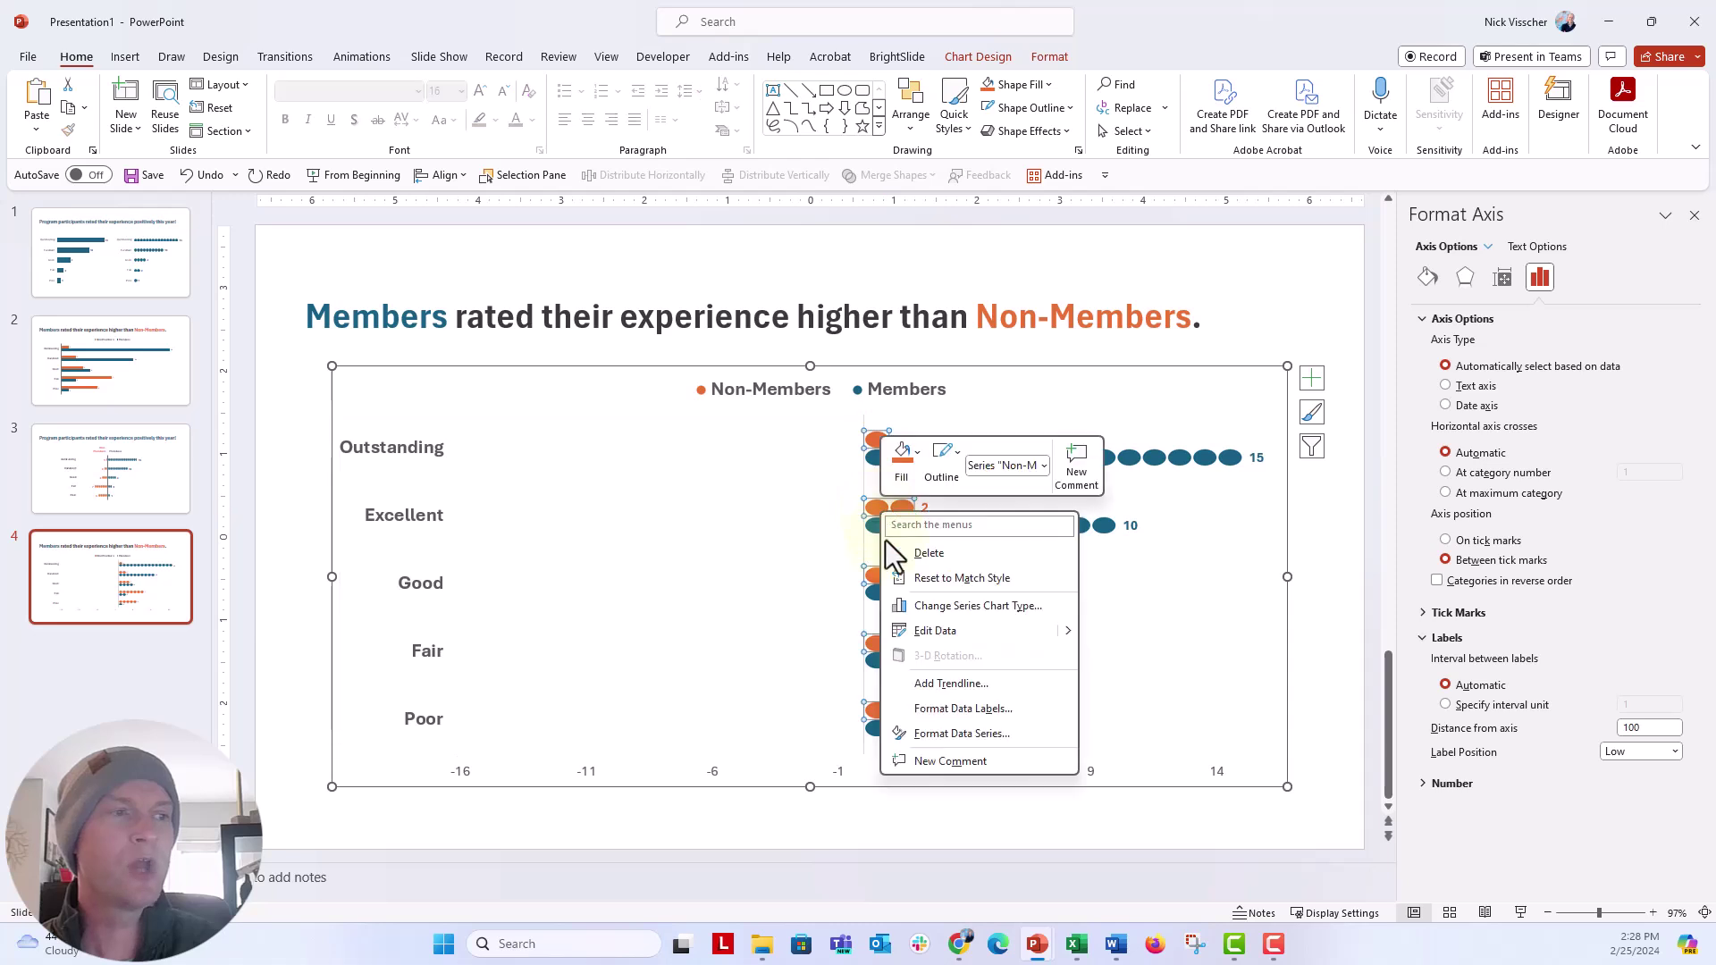
{"action": "left_click", "coordinate": [907, 630]}
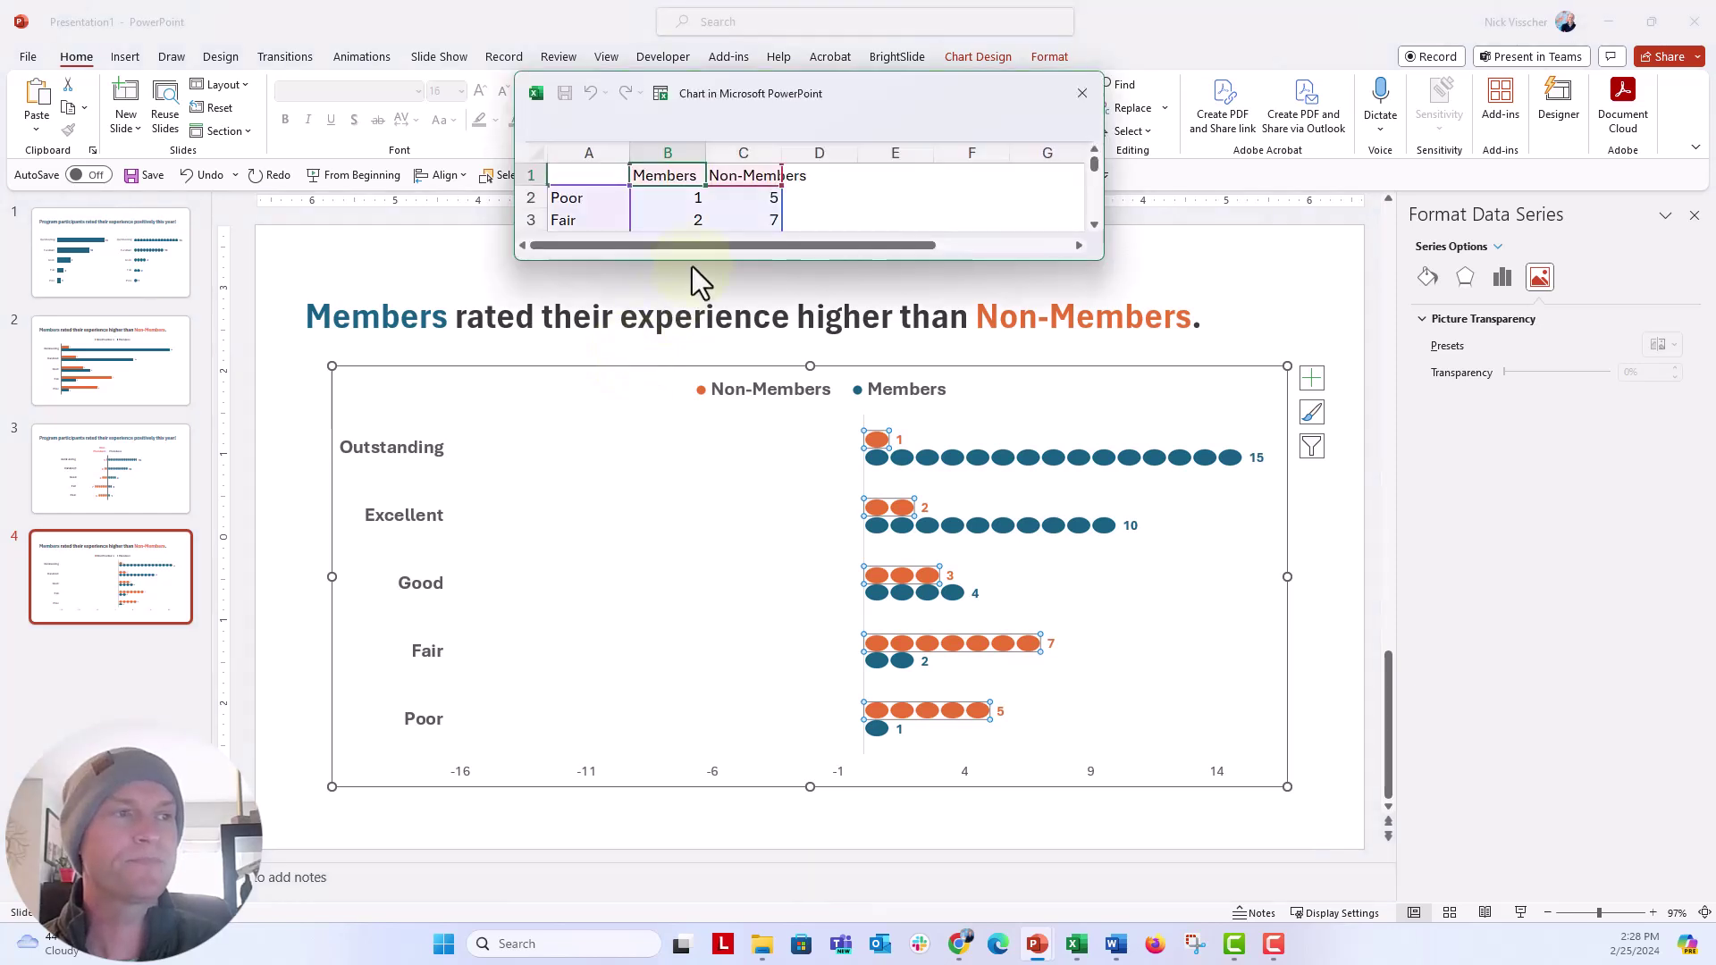
{"action": "left_click_drag", "start_coordinate": [694, 257], "coordinate": [710, 686]}
{"action": "mouse_move", "coordinate": [795, 113]}
{"action": "left_mouse_down"}
{"action": "mouse_move", "coordinate": [627, 144]}
{"action": "mouse_move", "coordinate": [643, 183]}
{"action": "left_mouse_up"}
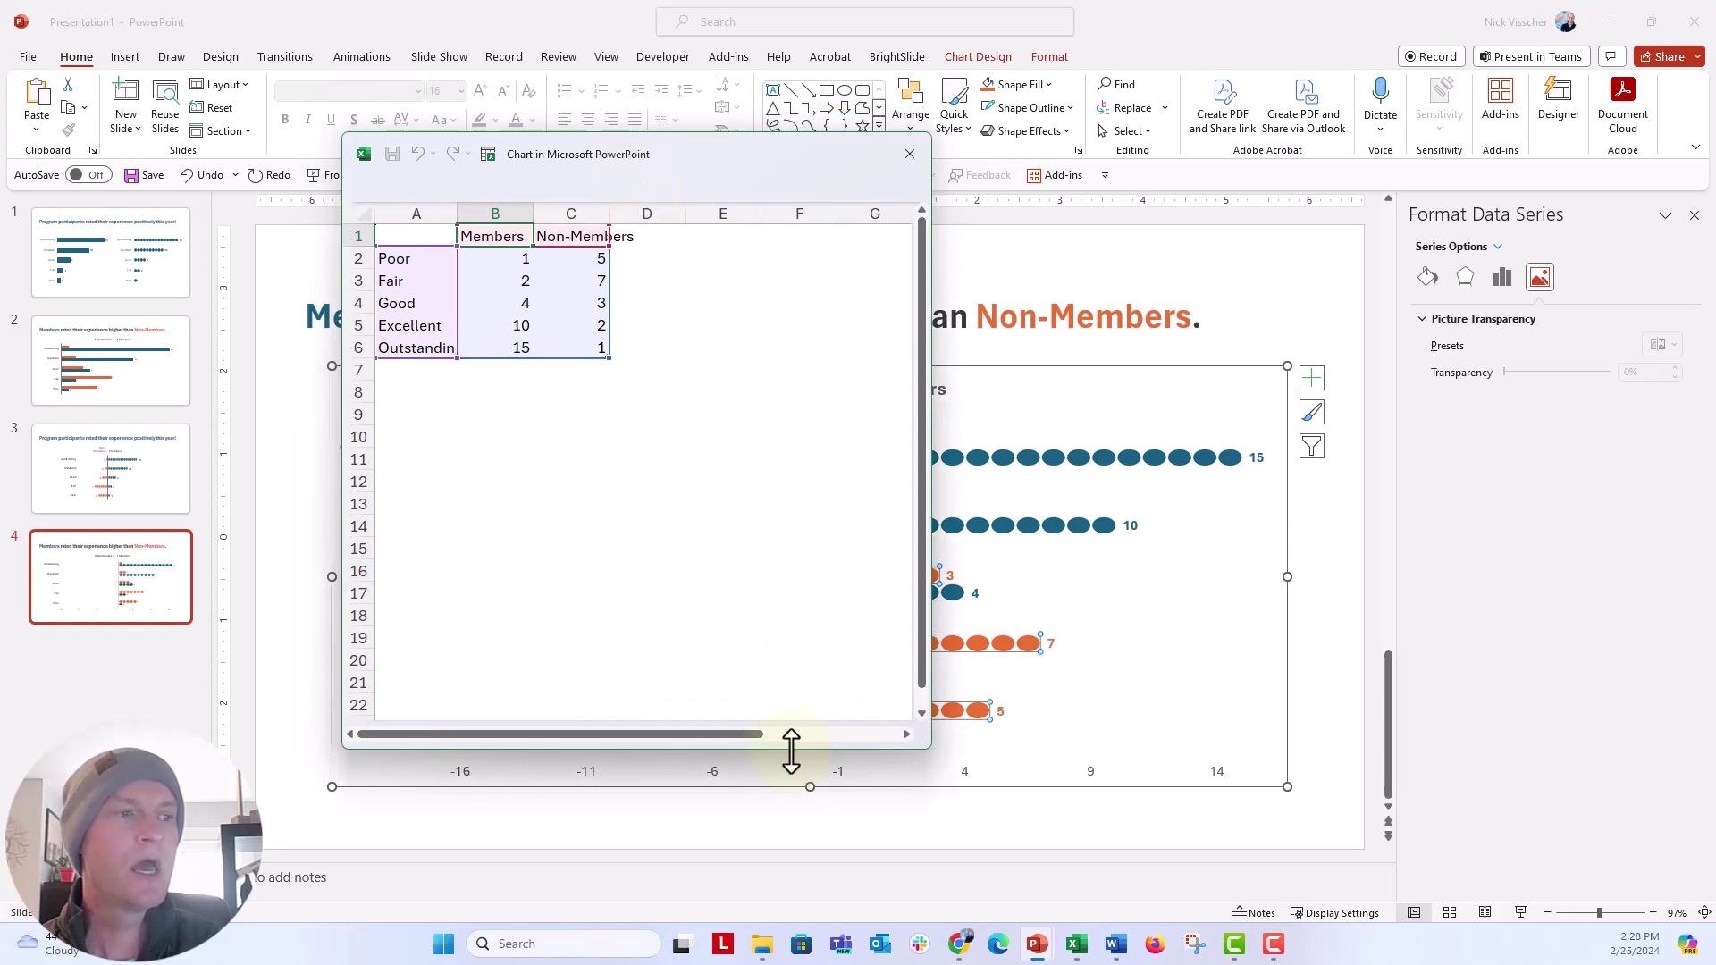
{"action": "left_click_drag", "start_coordinate": [793, 747], "coordinate": [722, 443]}
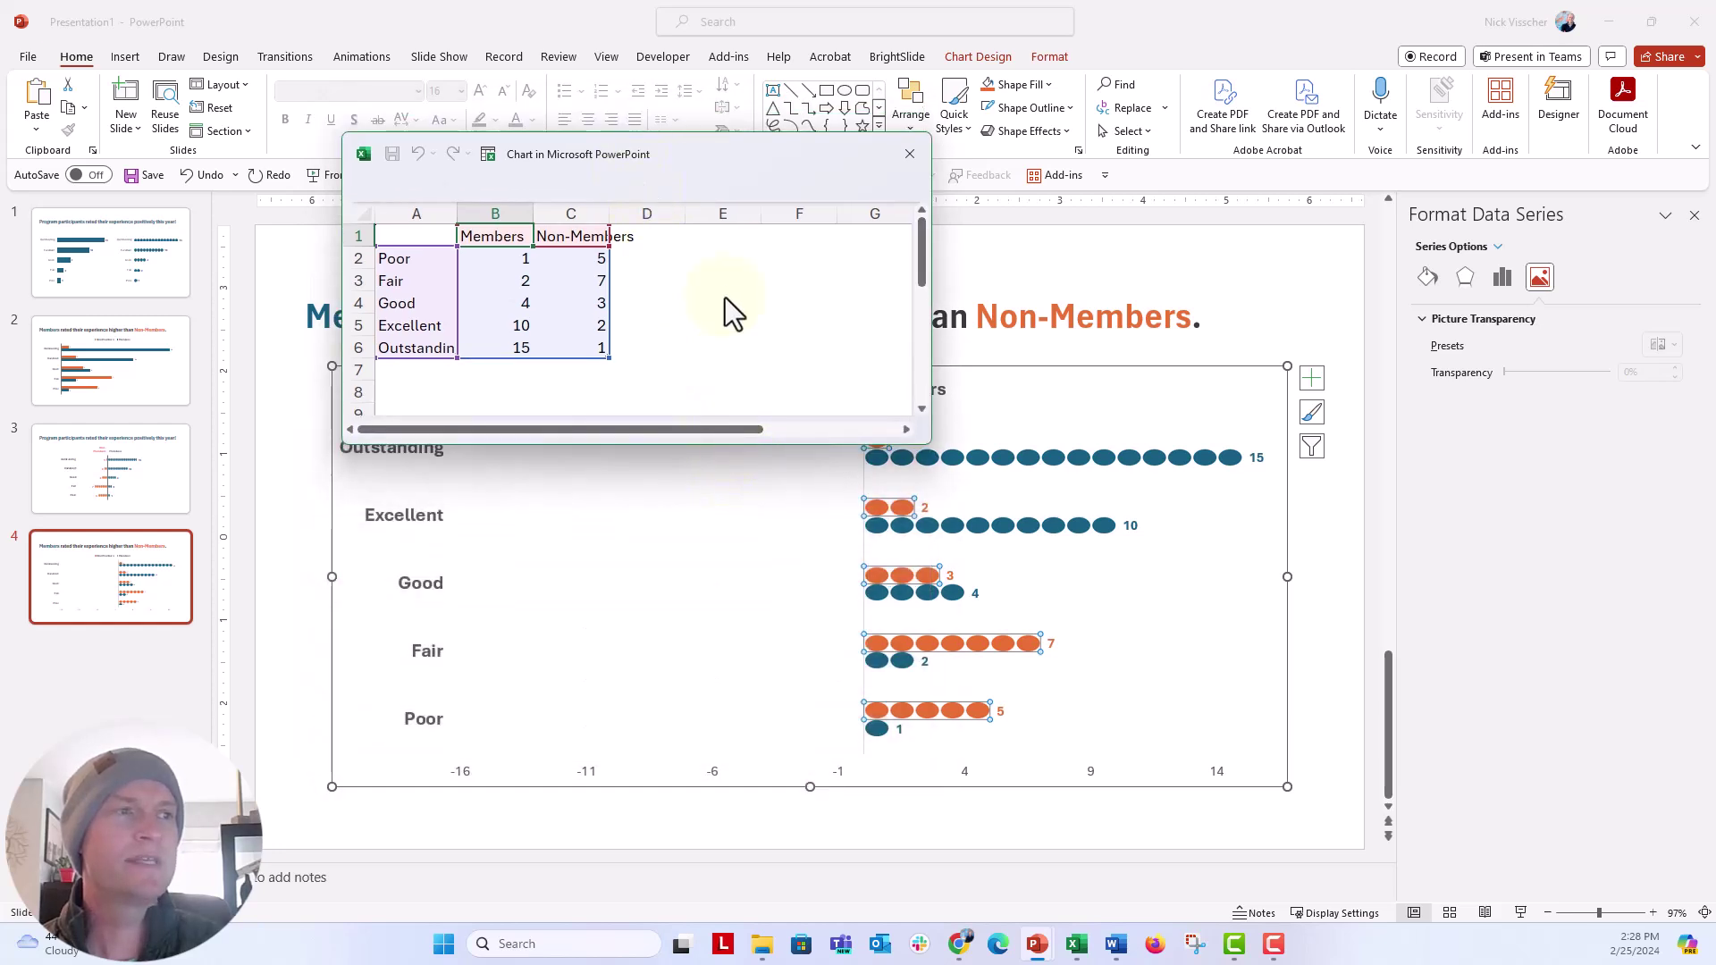
{"action": "mouse_move", "coordinate": [717, 159]}
{"action": "left_mouse_down"}
{"action": "mouse_move", "coordinate": [626, 100]}
{"action": "mouse_move", "coordinate": [612, 68]}
{"action": "left_mouse_up"}
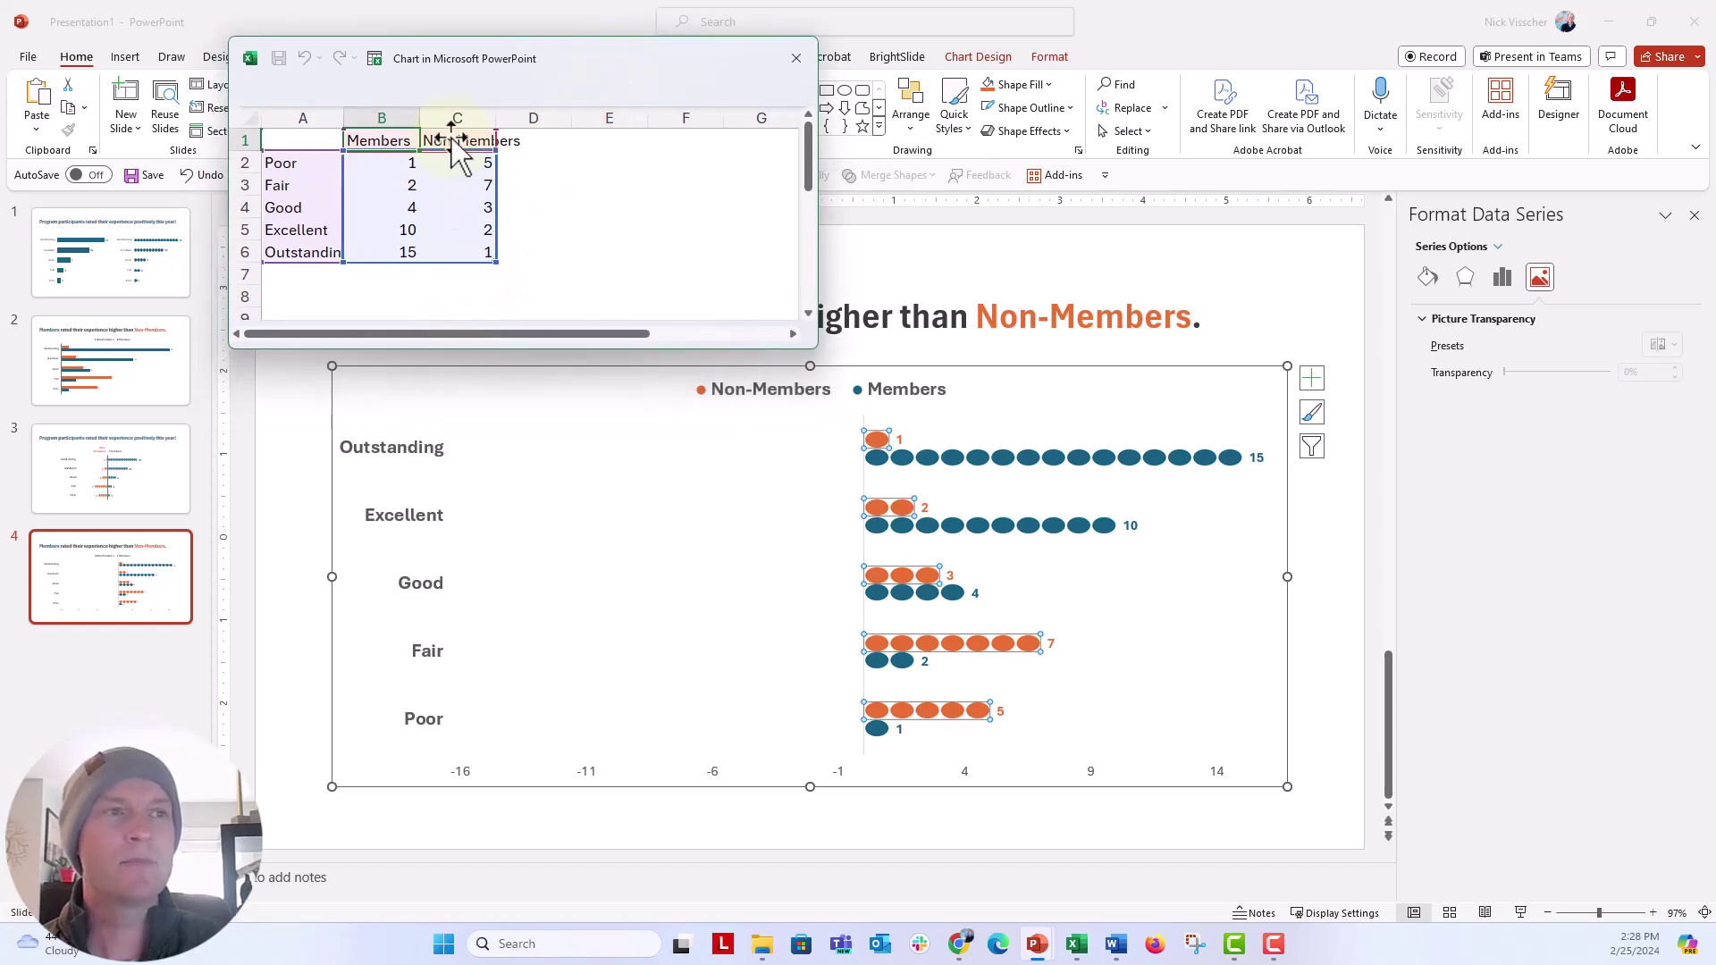
{"action": "left_click_drag", "start_coordinate": [458, 161], "coordinate": [461, 252]}
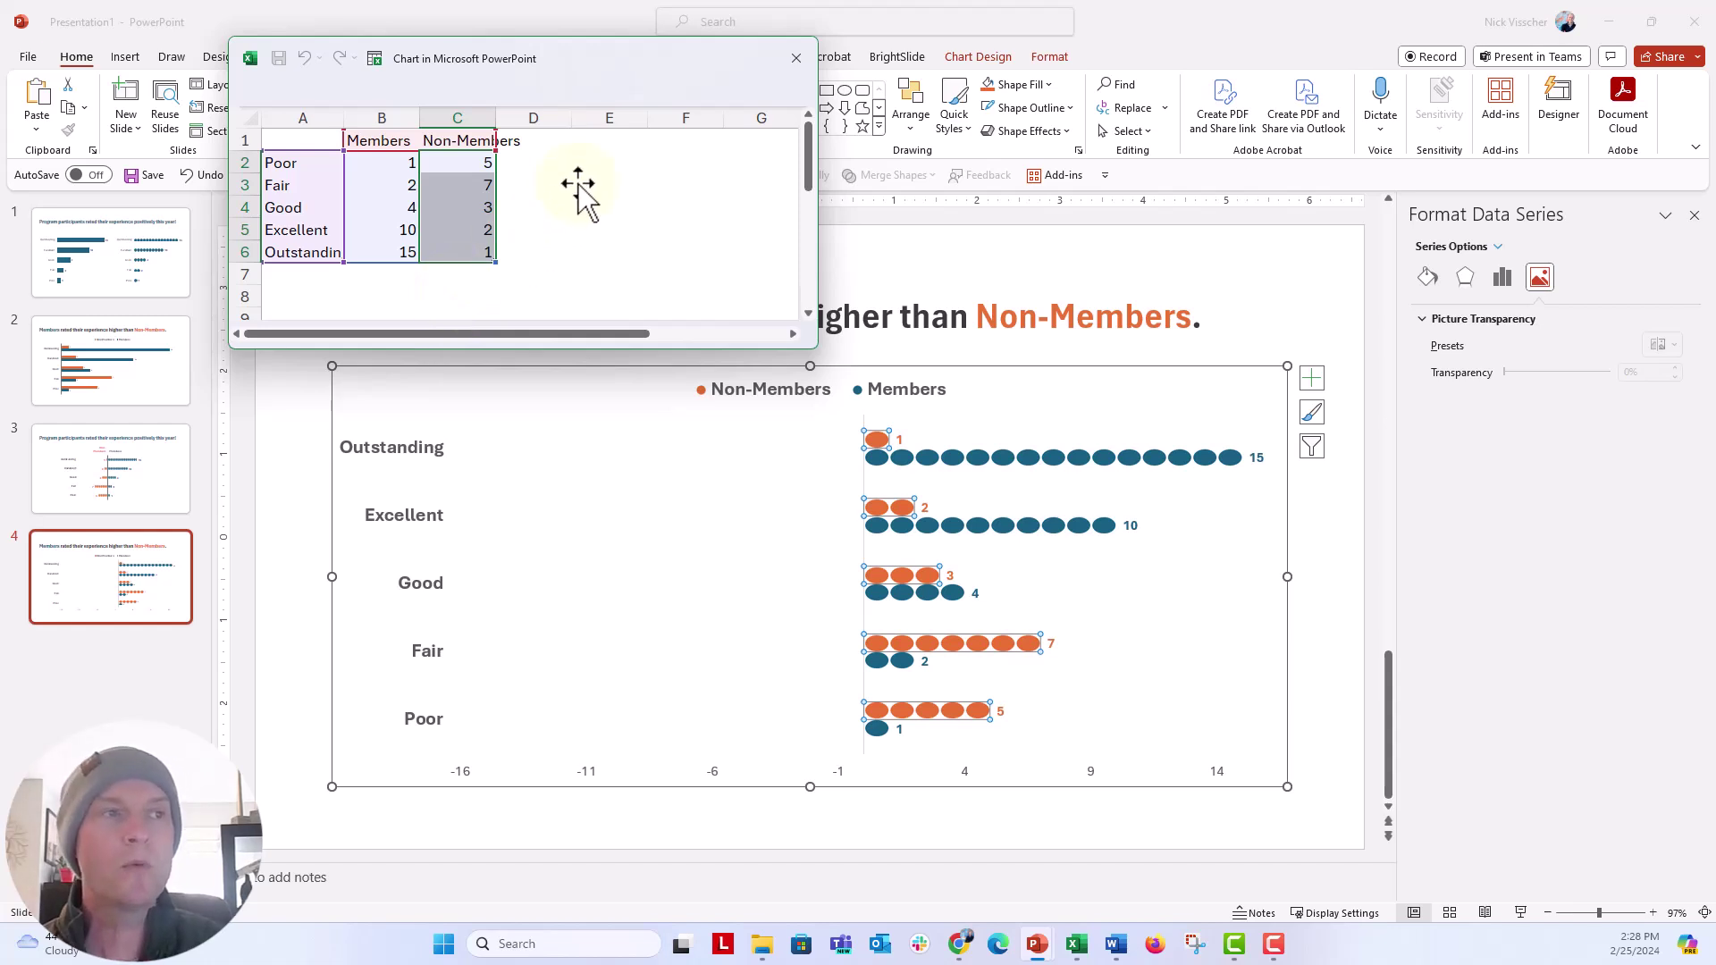
Multiply the Non-Members values in C2:C6 by -1 using a helper cell and Paste Special.
{"action": "left_click", "coordinate": [600, 161]}
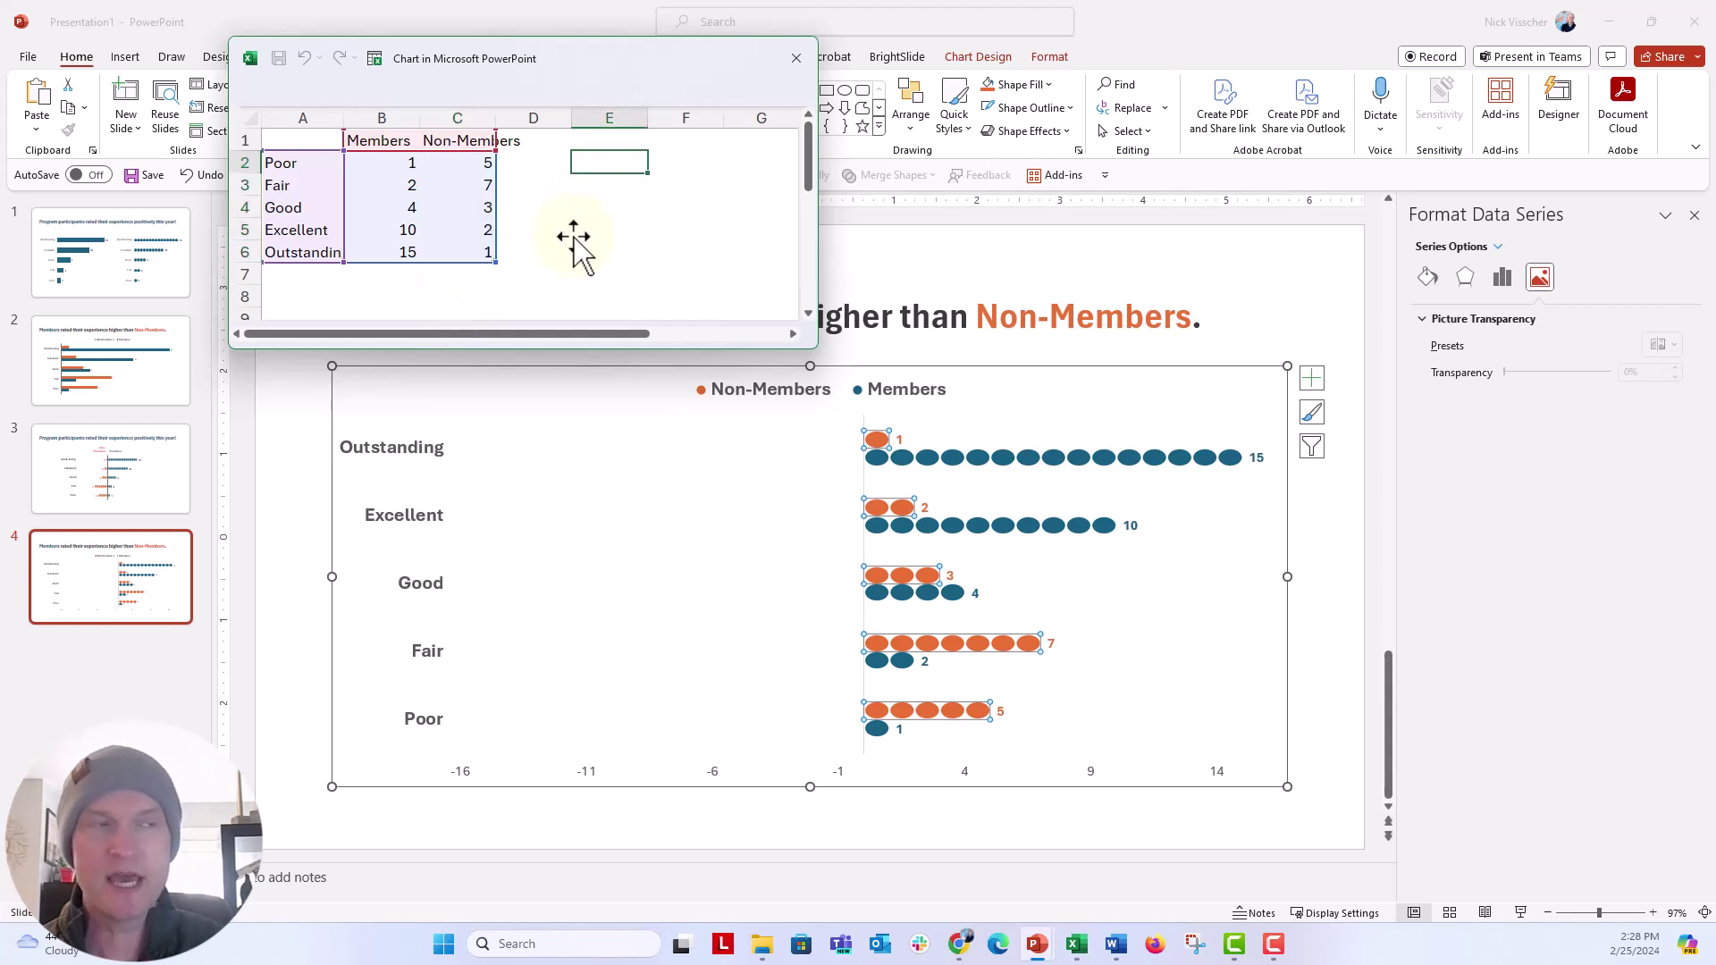
{"action": "type", "text": "-1"}
{"action": "key", "text": "Return"}
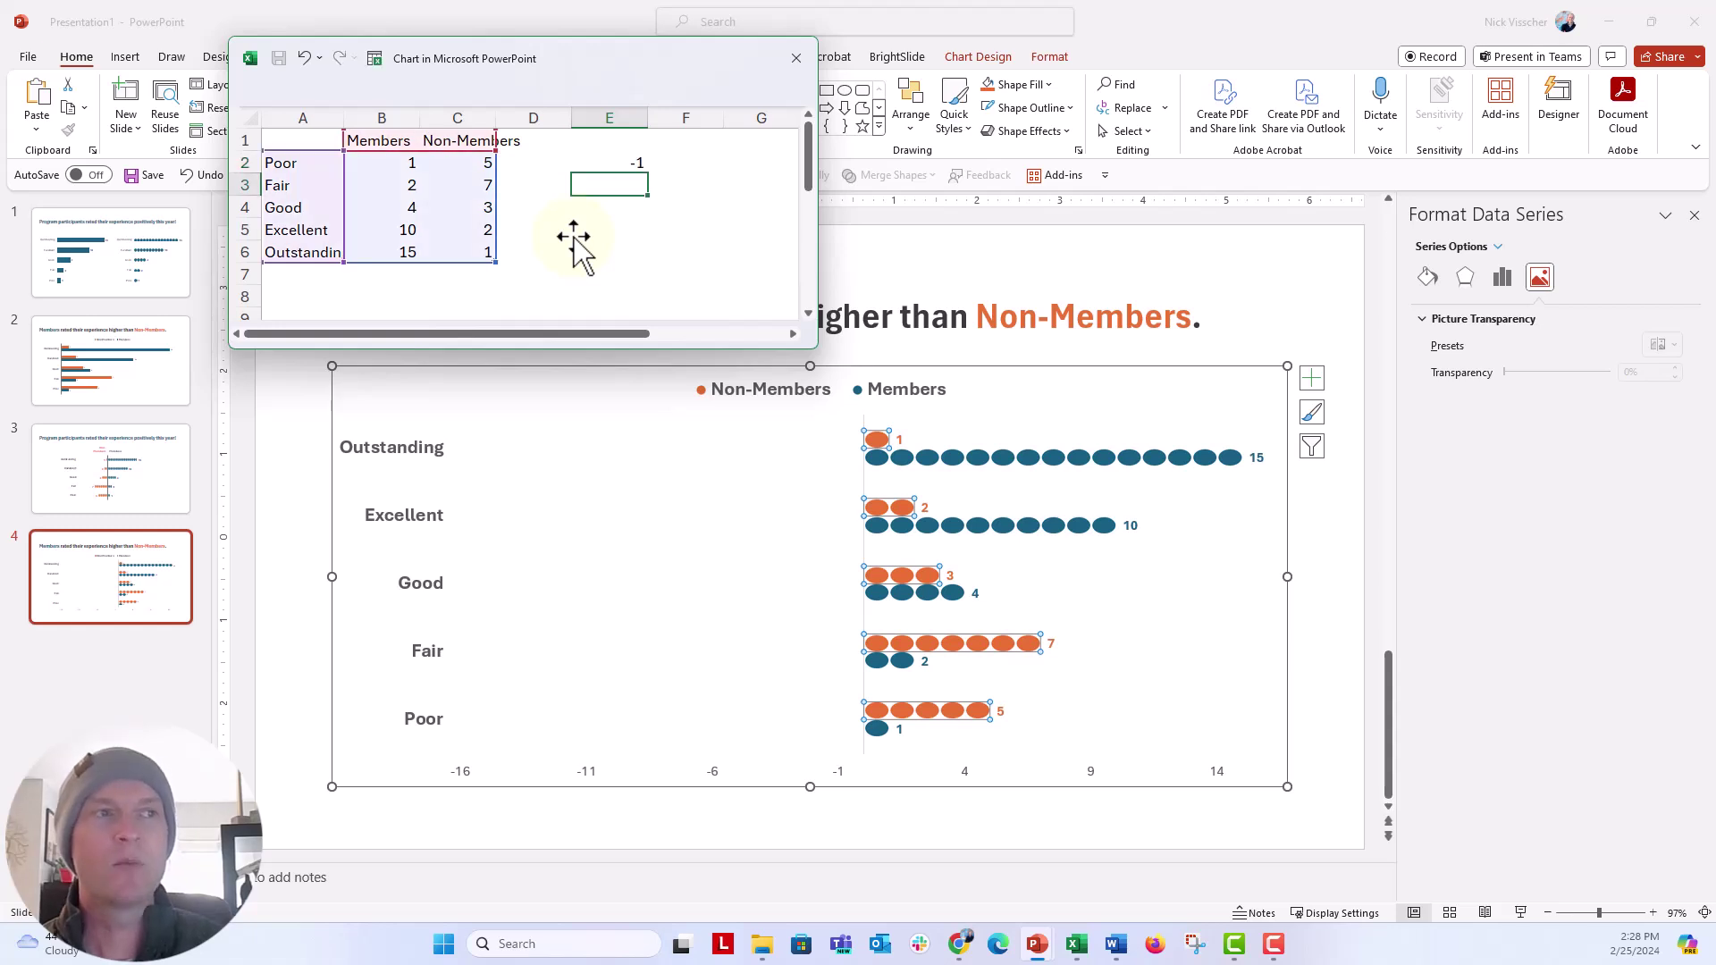
{"action": "left_click", "coordinate": [576, 163]}
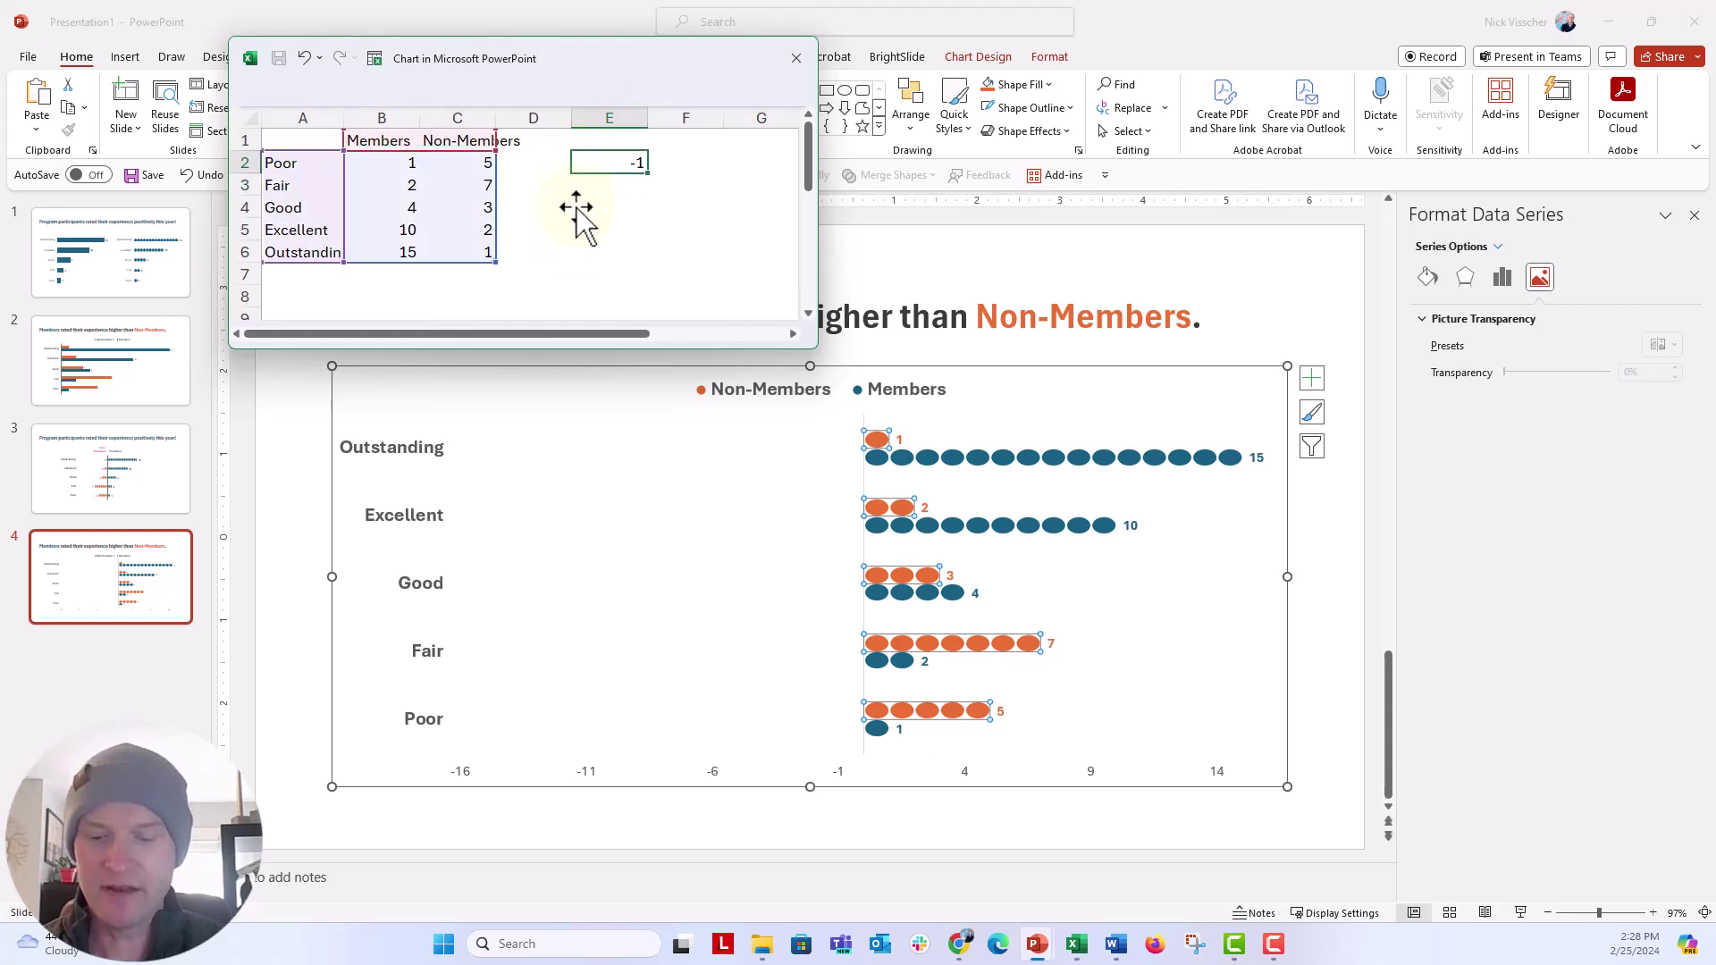
{"action": "key", "text": "ctrl+c"}
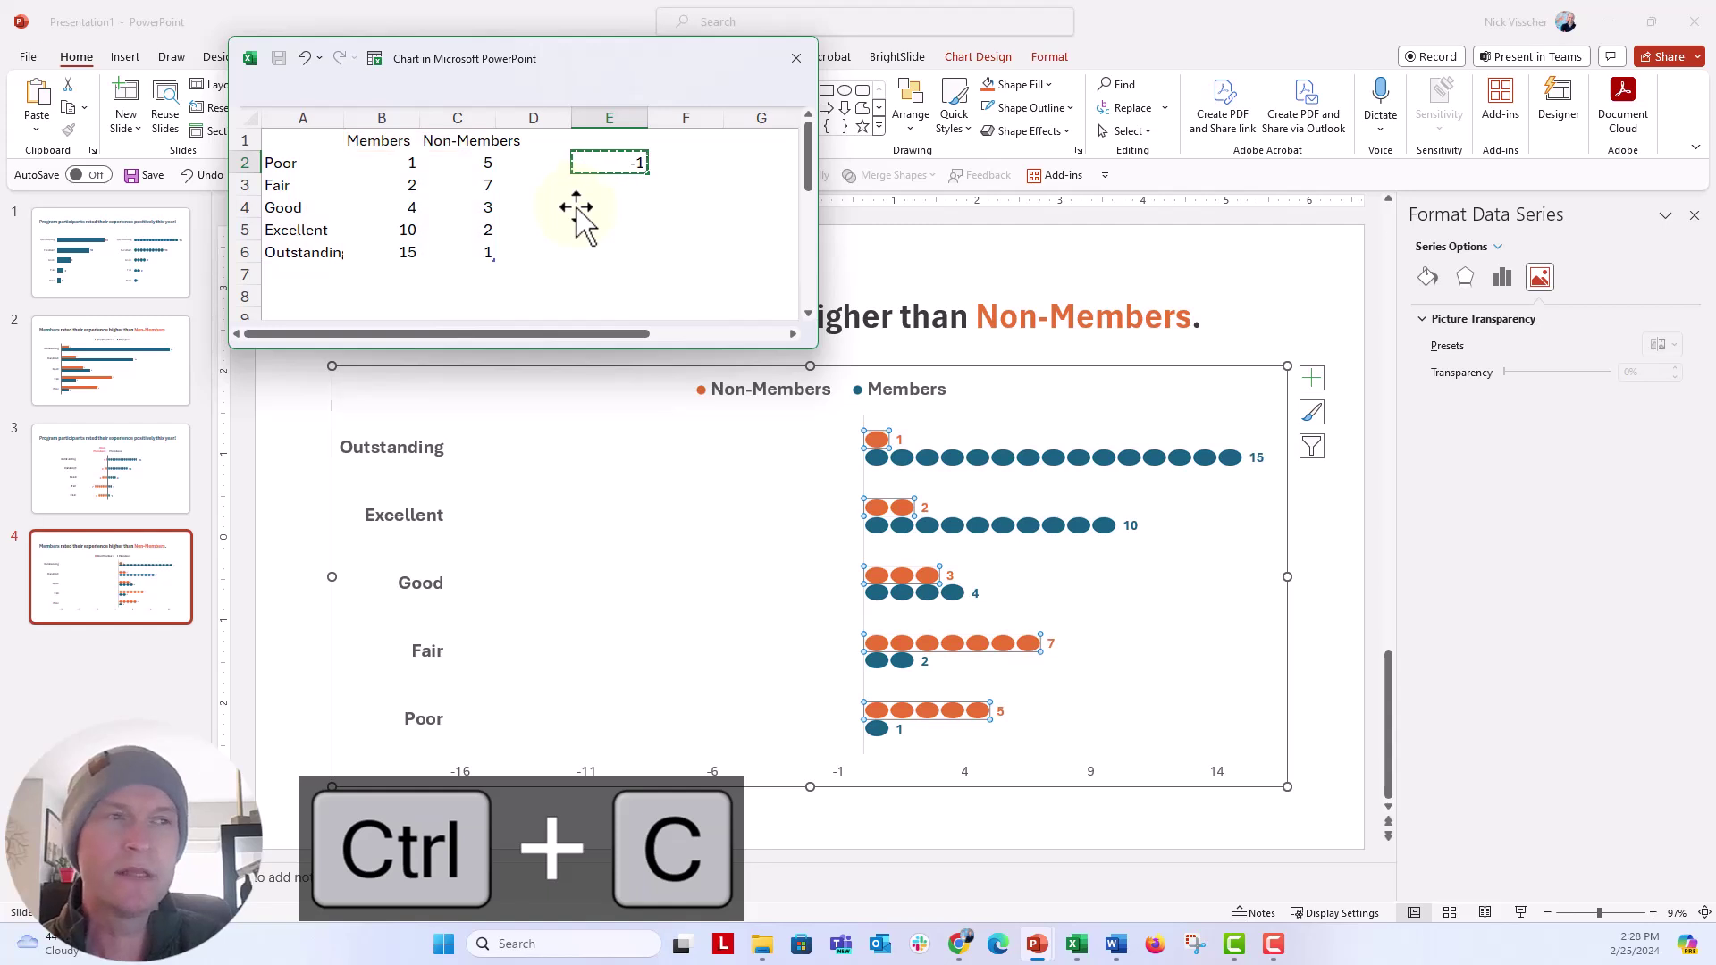
{"action": "left_click_drag", "start_coordinate": [456, 145], "coordinate": [446, 262]}
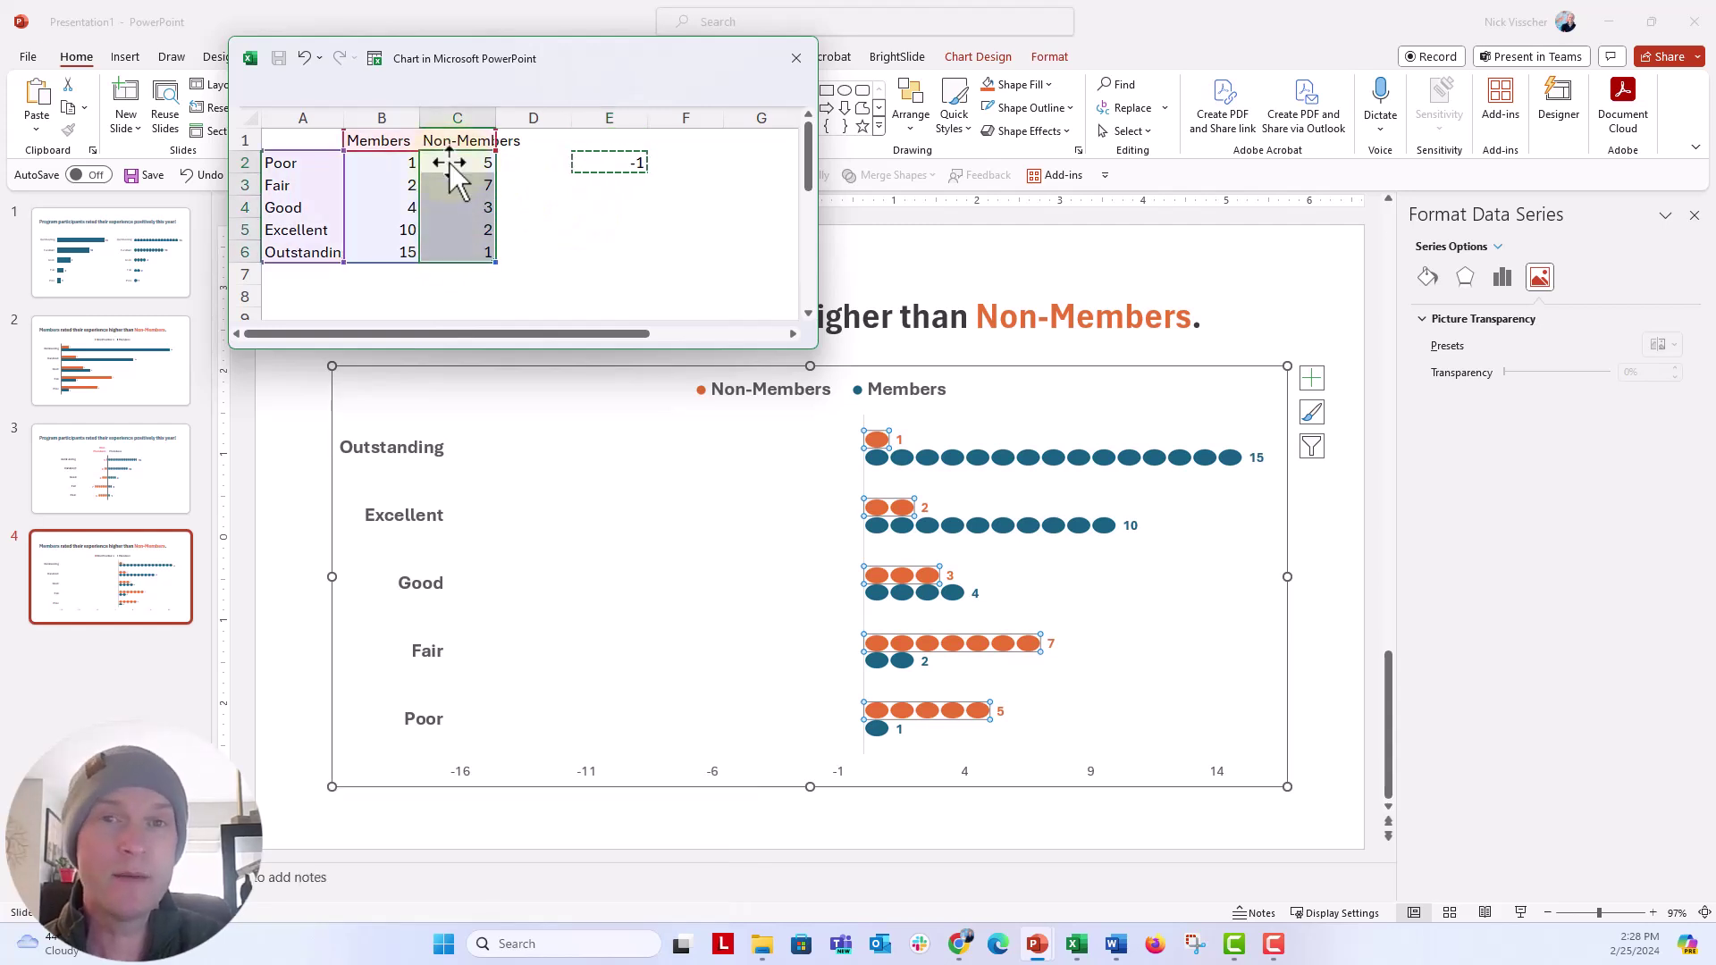
{"action": "right_click", "coordinate": [444, 247]}
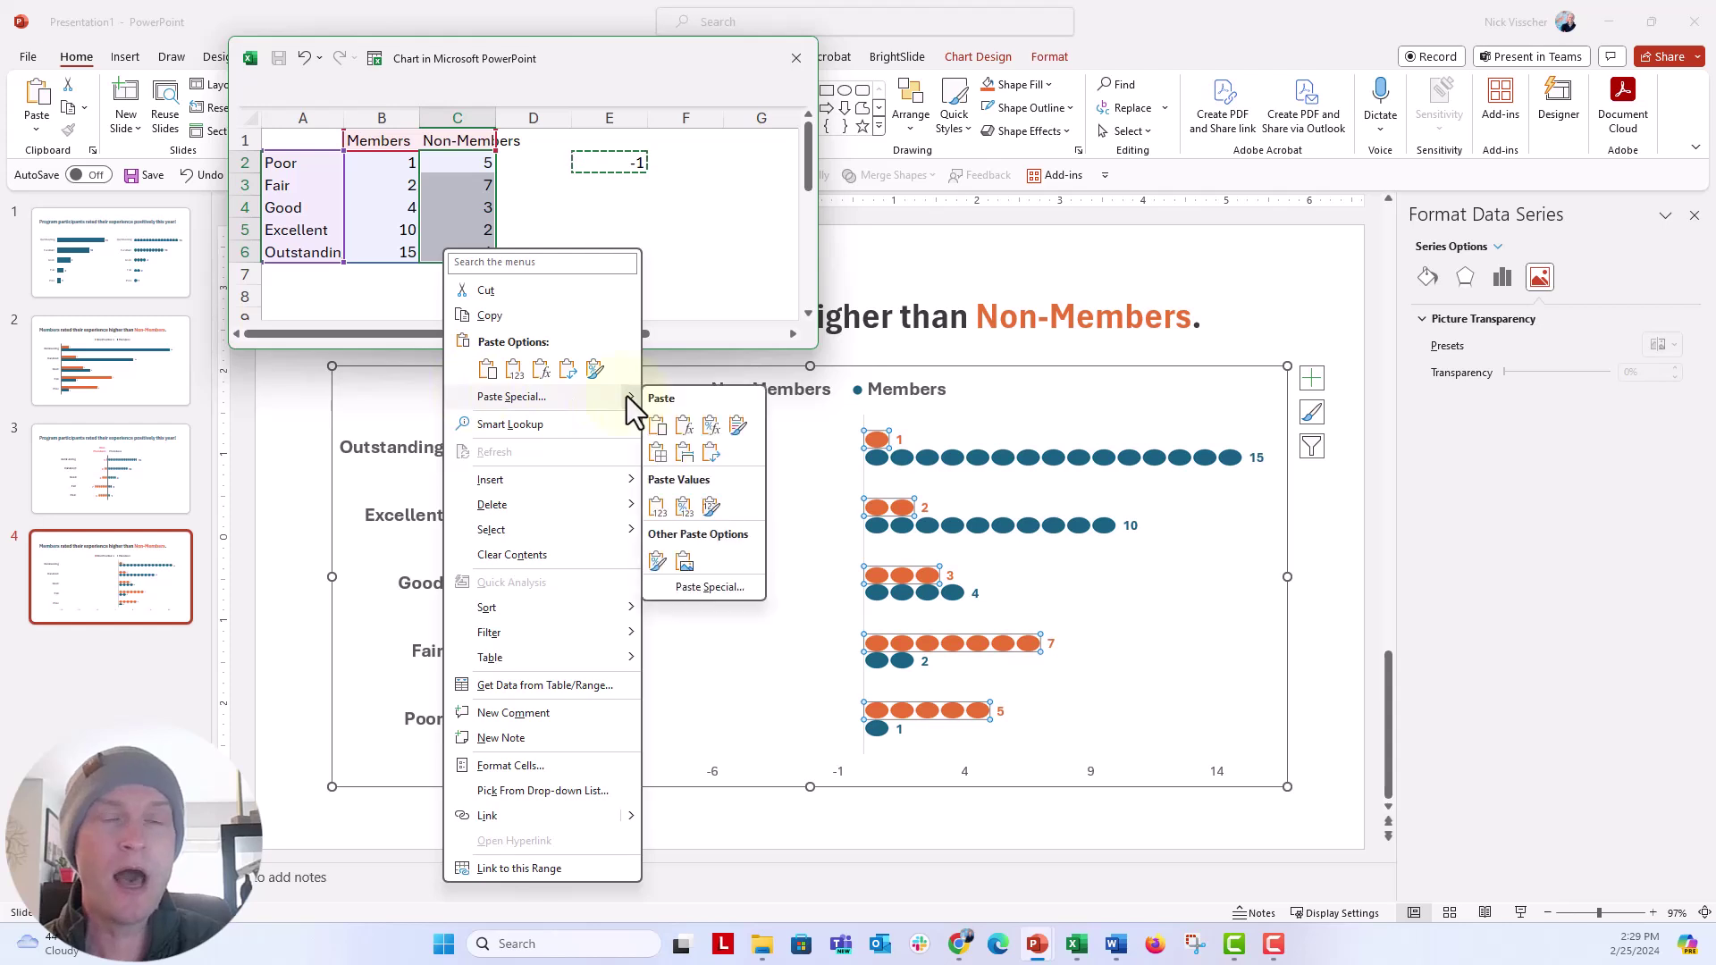
{"action": "mouse_move", "coordinate": [512, 397]}
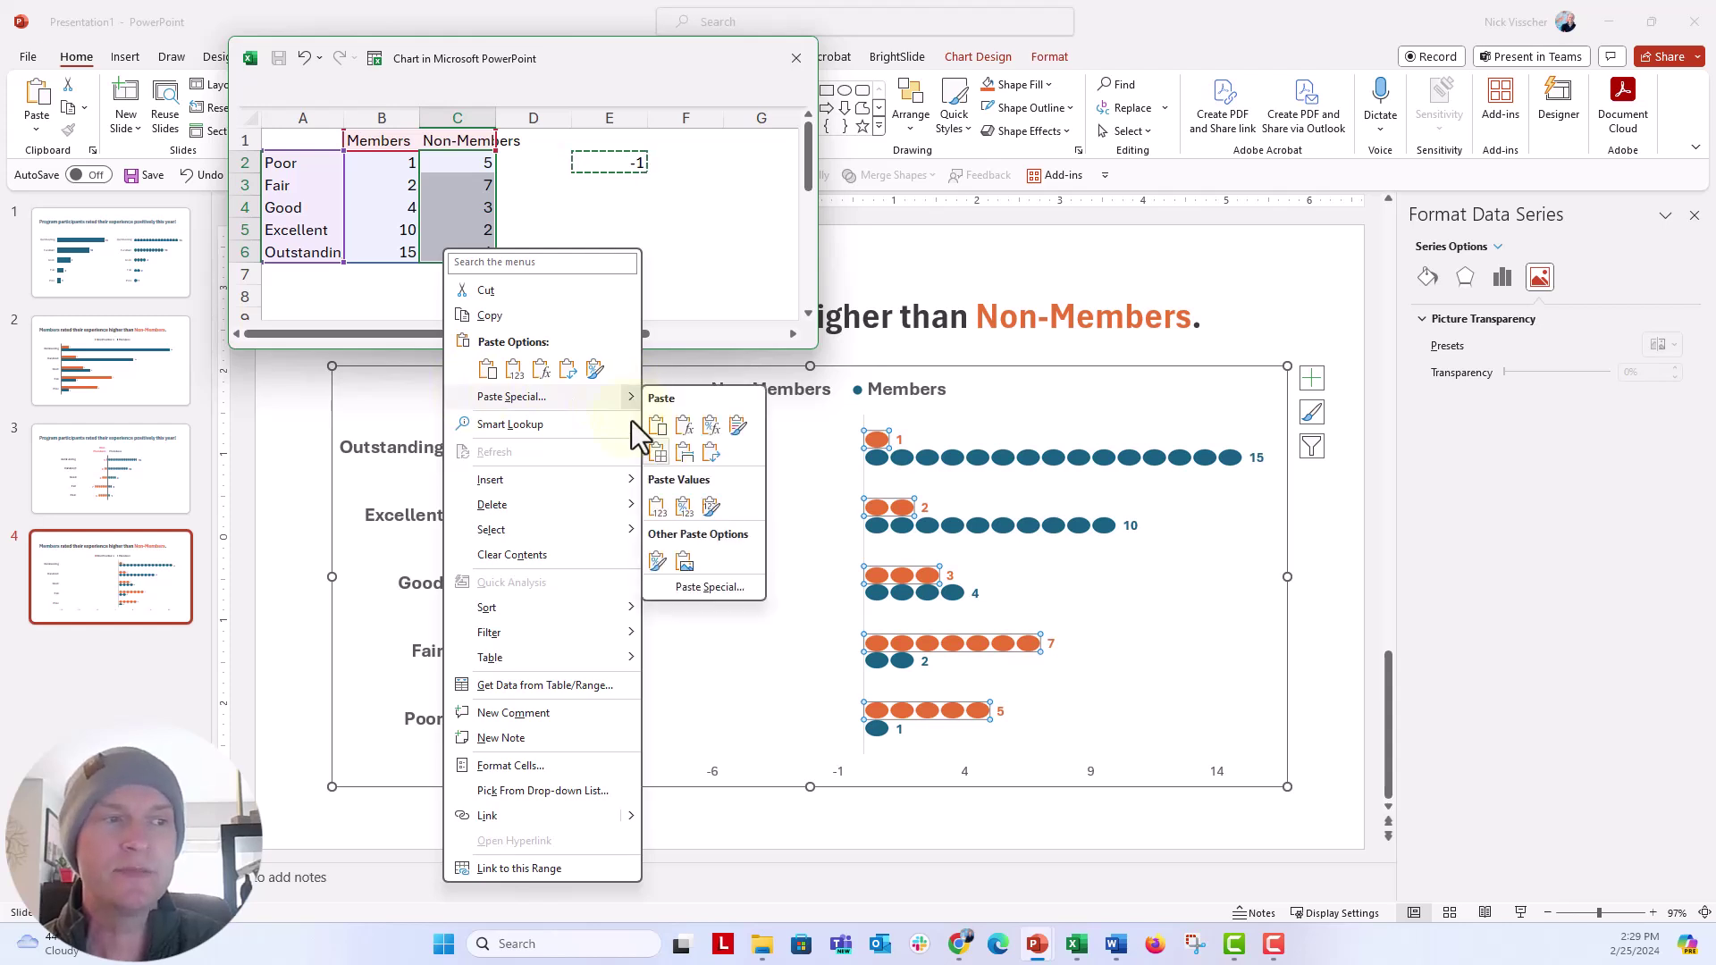
{"action": "left_click", "coordinate": [665, 588]}
{"action": "left_click_drag", "start_coordinate": [587, 455], "coordinate": [553, 383]}
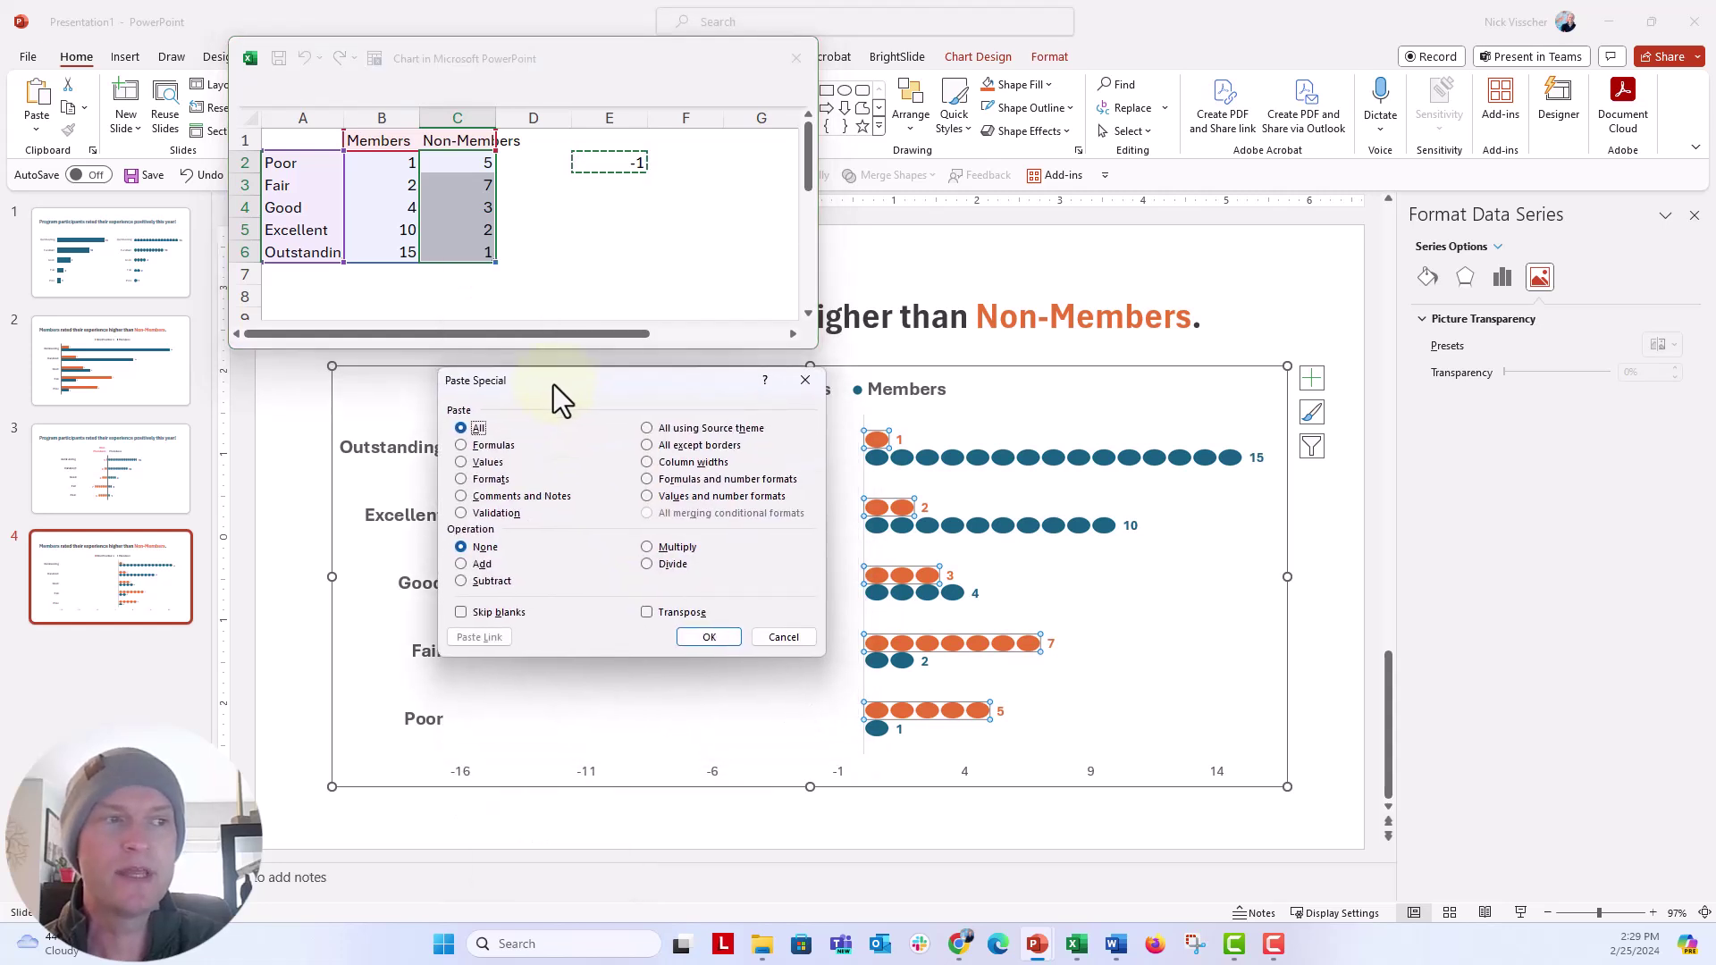
{"action": "left_click", "coordinate": [648, 548]}
{"action": "left_click", "coordinate": [702, 638]}
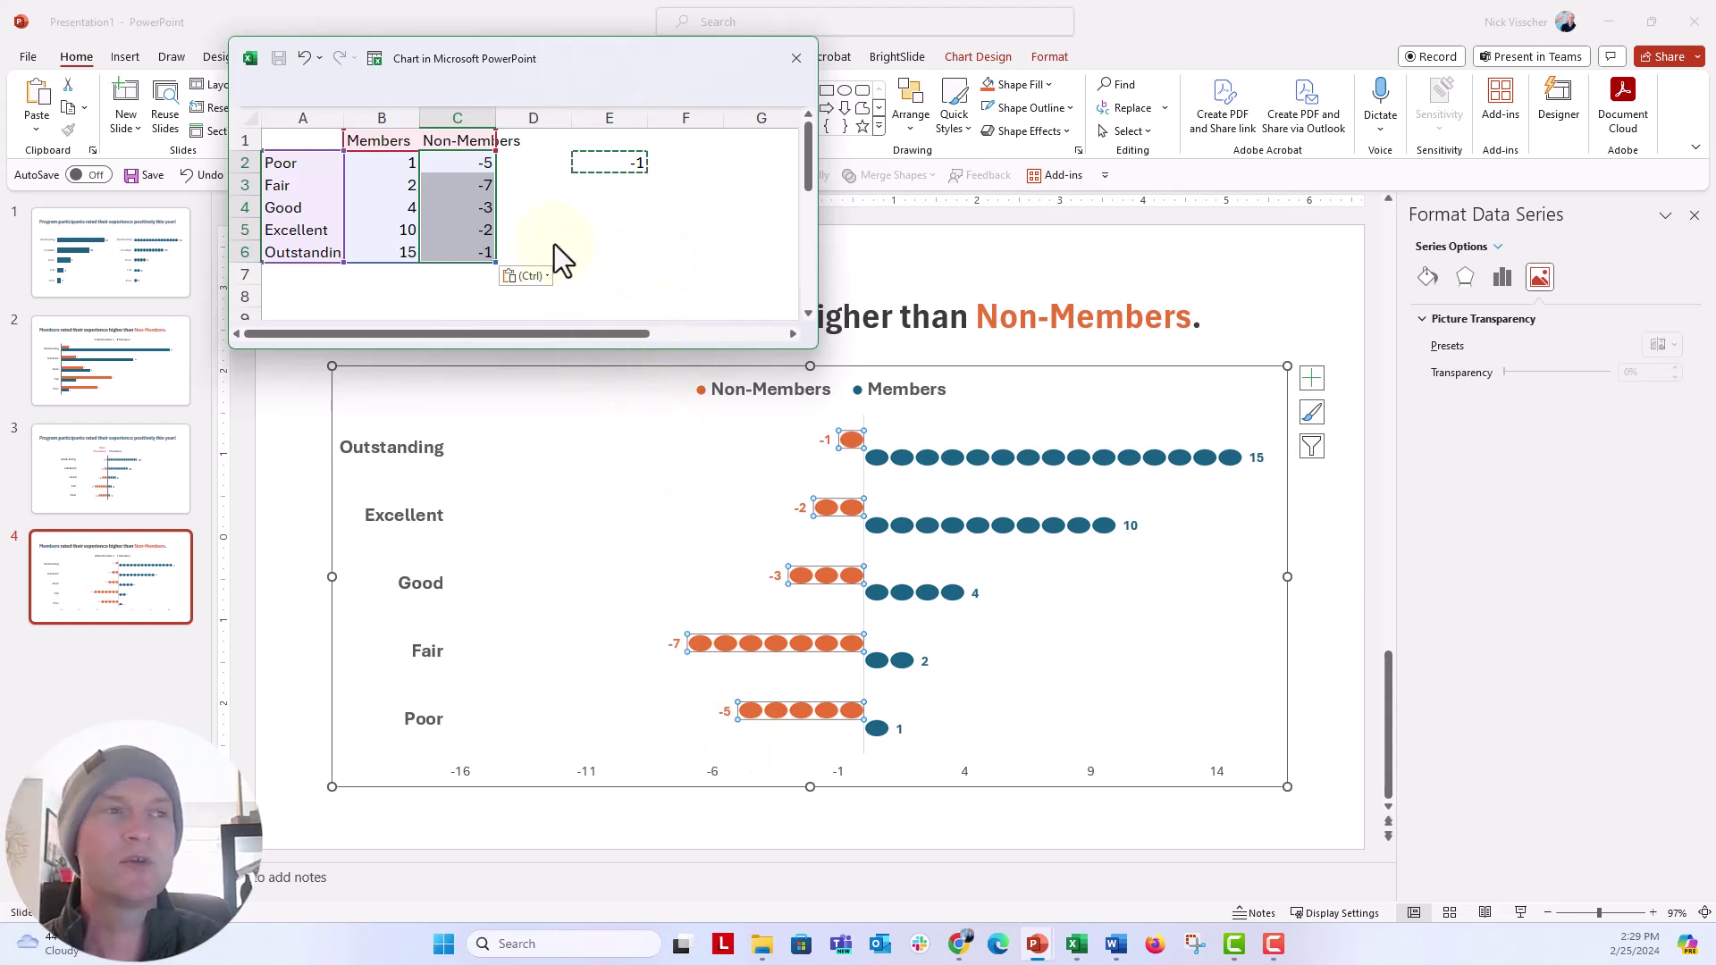
Enter an absolute-value formula of C2 in F2 and fill it down to F6.
{"action": "left_click", "coordinate": [664, 162]}
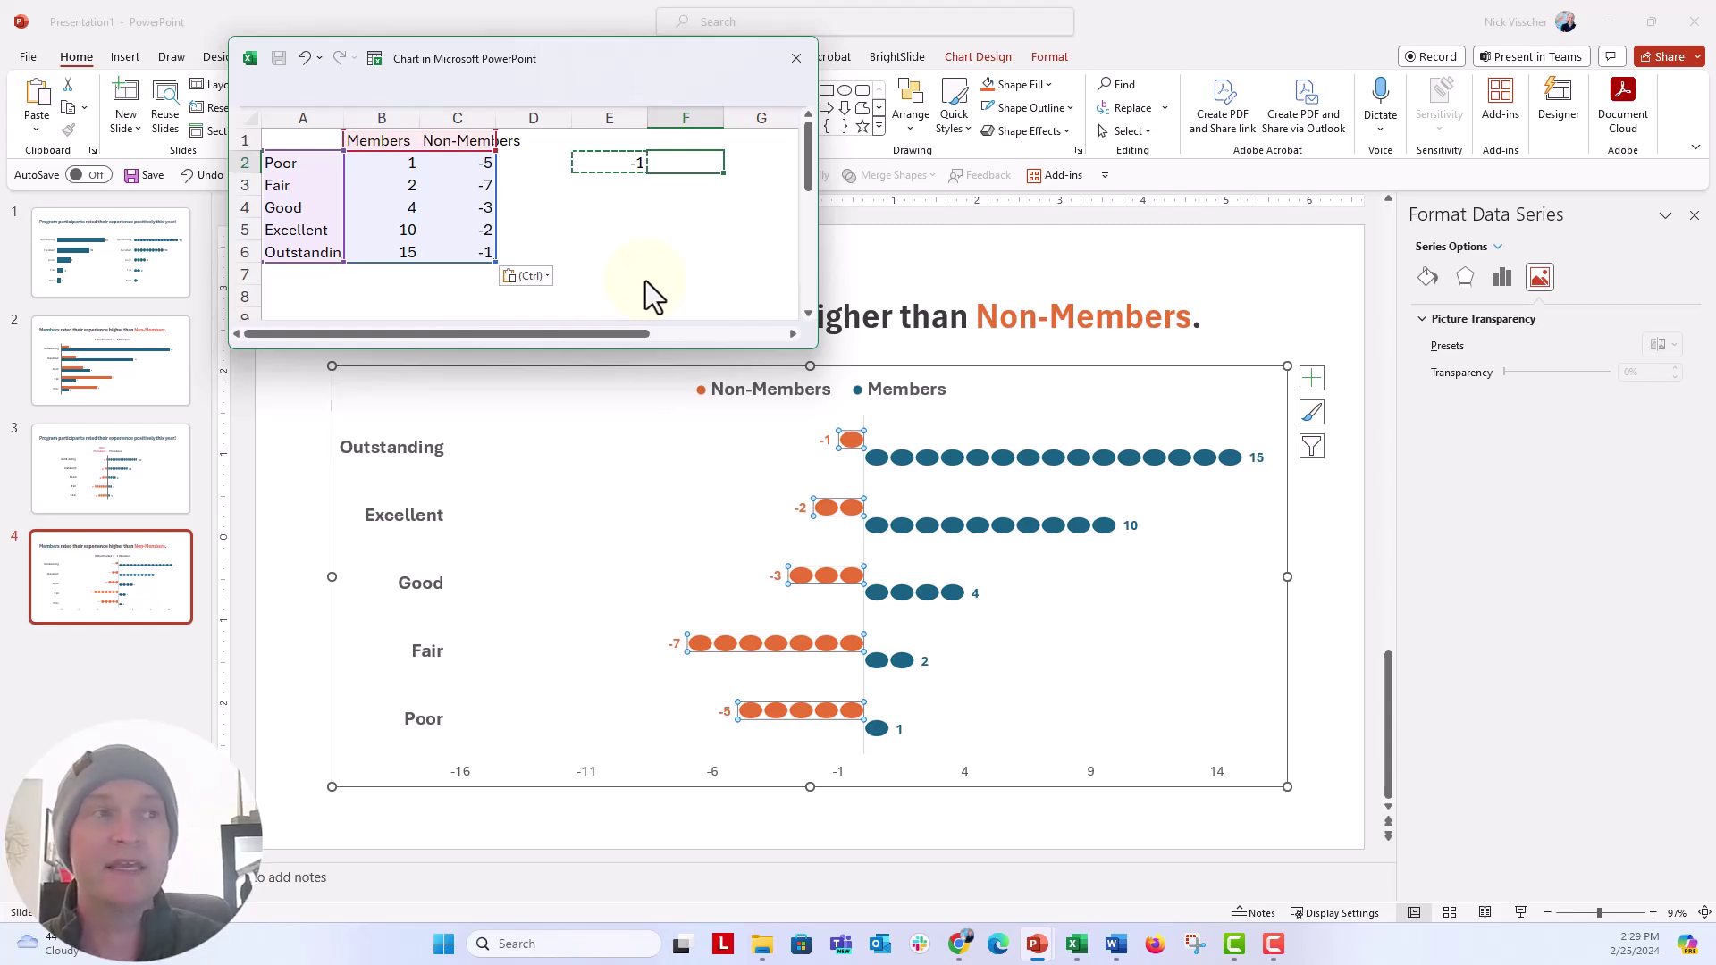
{"action": "type", "text": "=abs"}
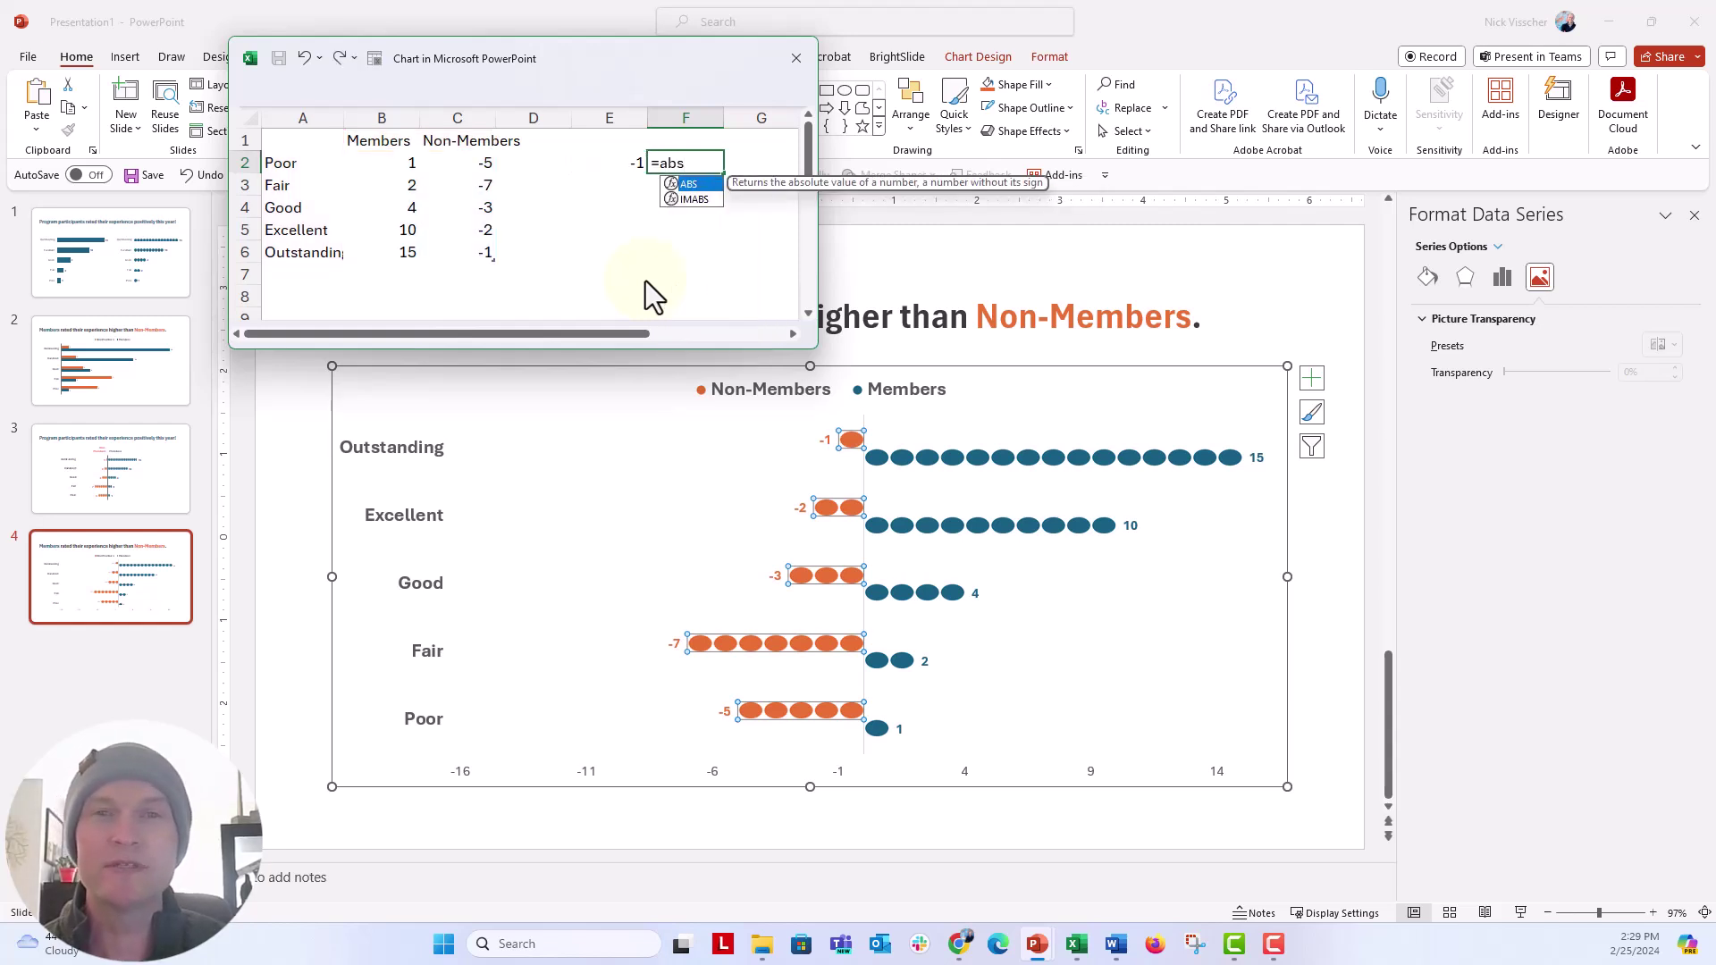
{"action": "type", "text": "("}
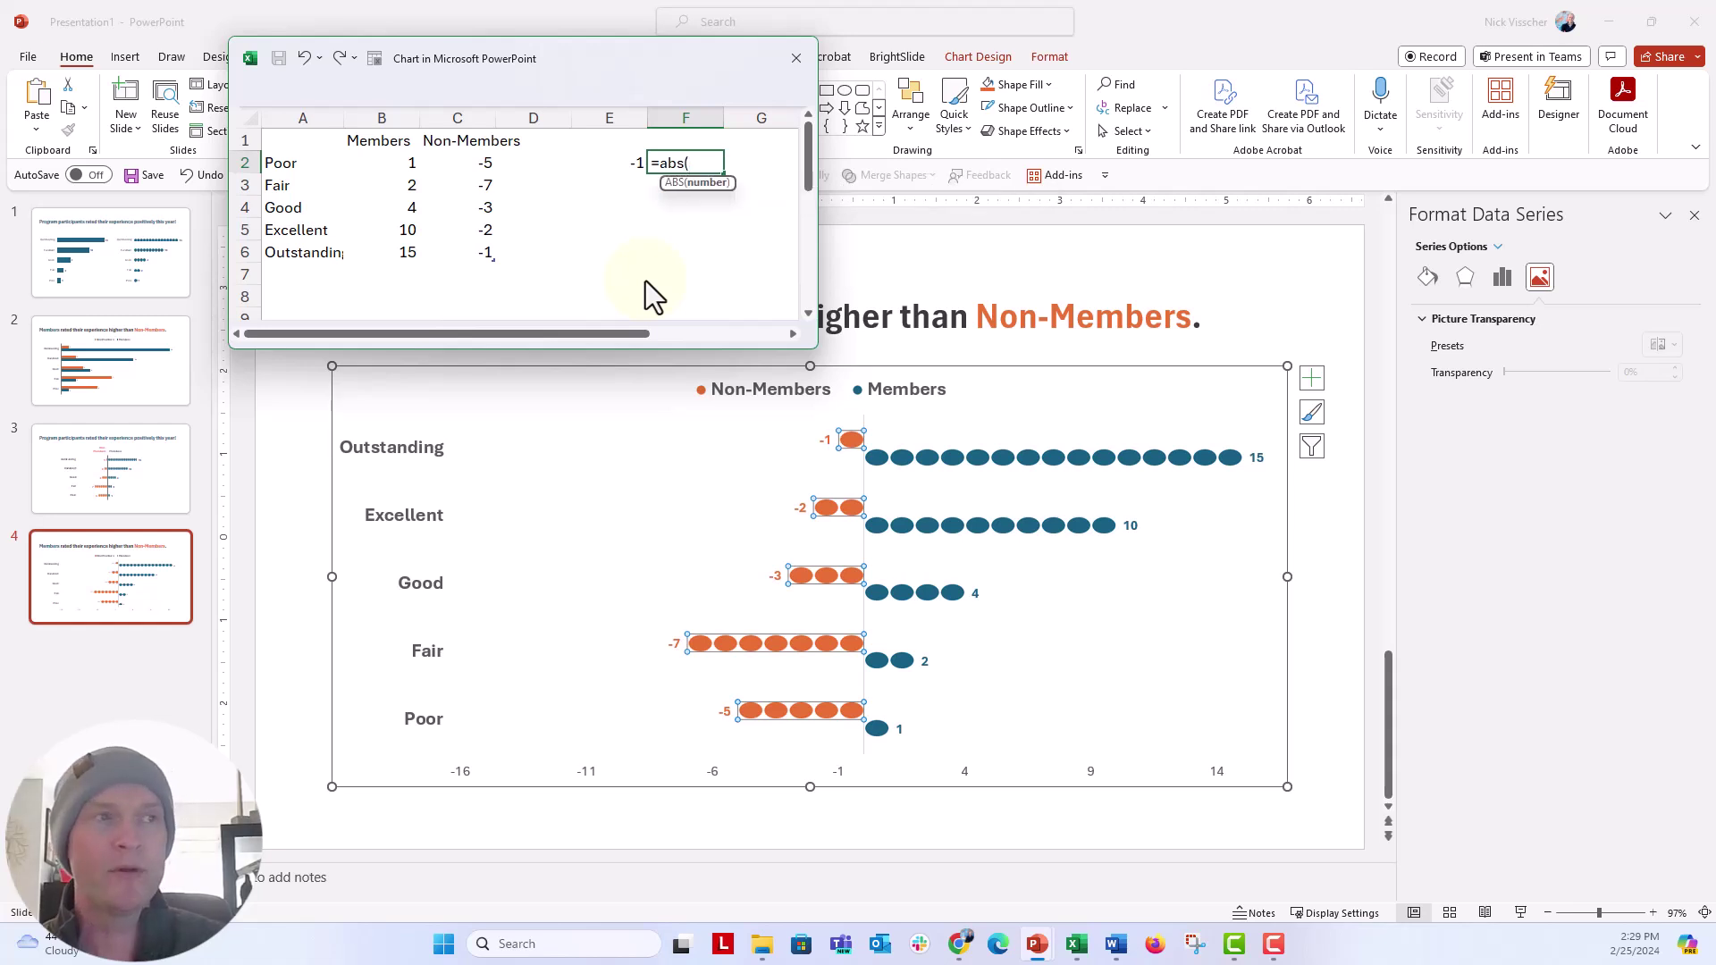
{"action": "left_click", "coordinate": [470, 161]}
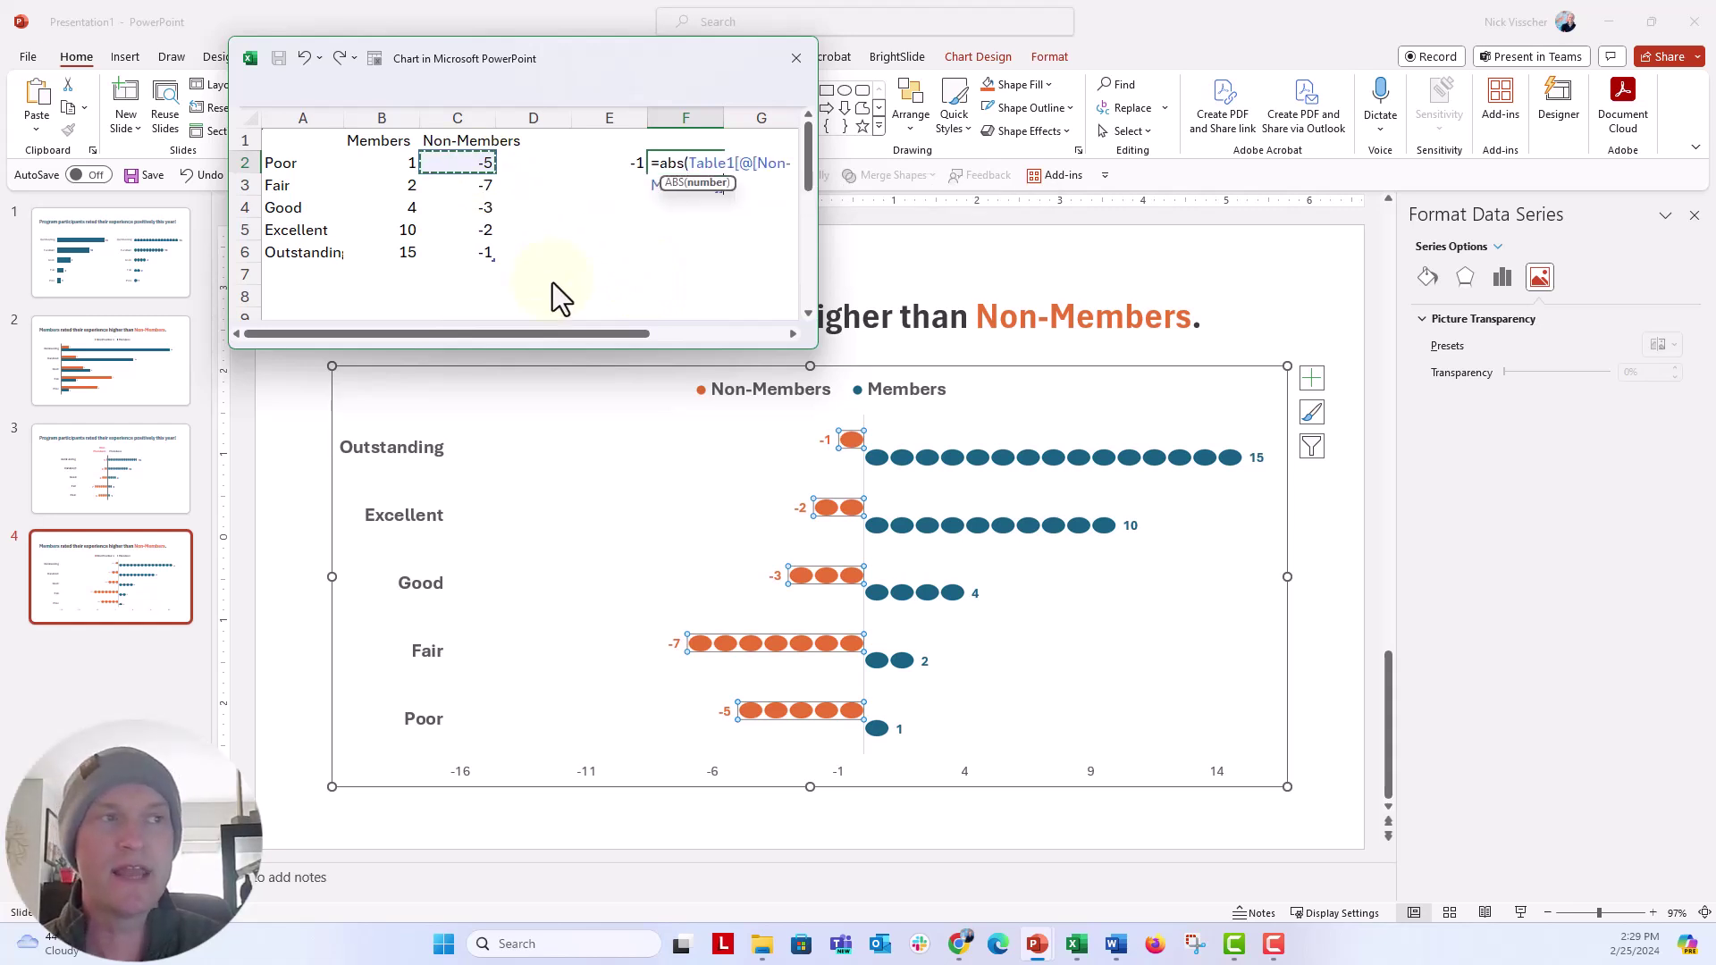
{"action": "type", "text": ")"}
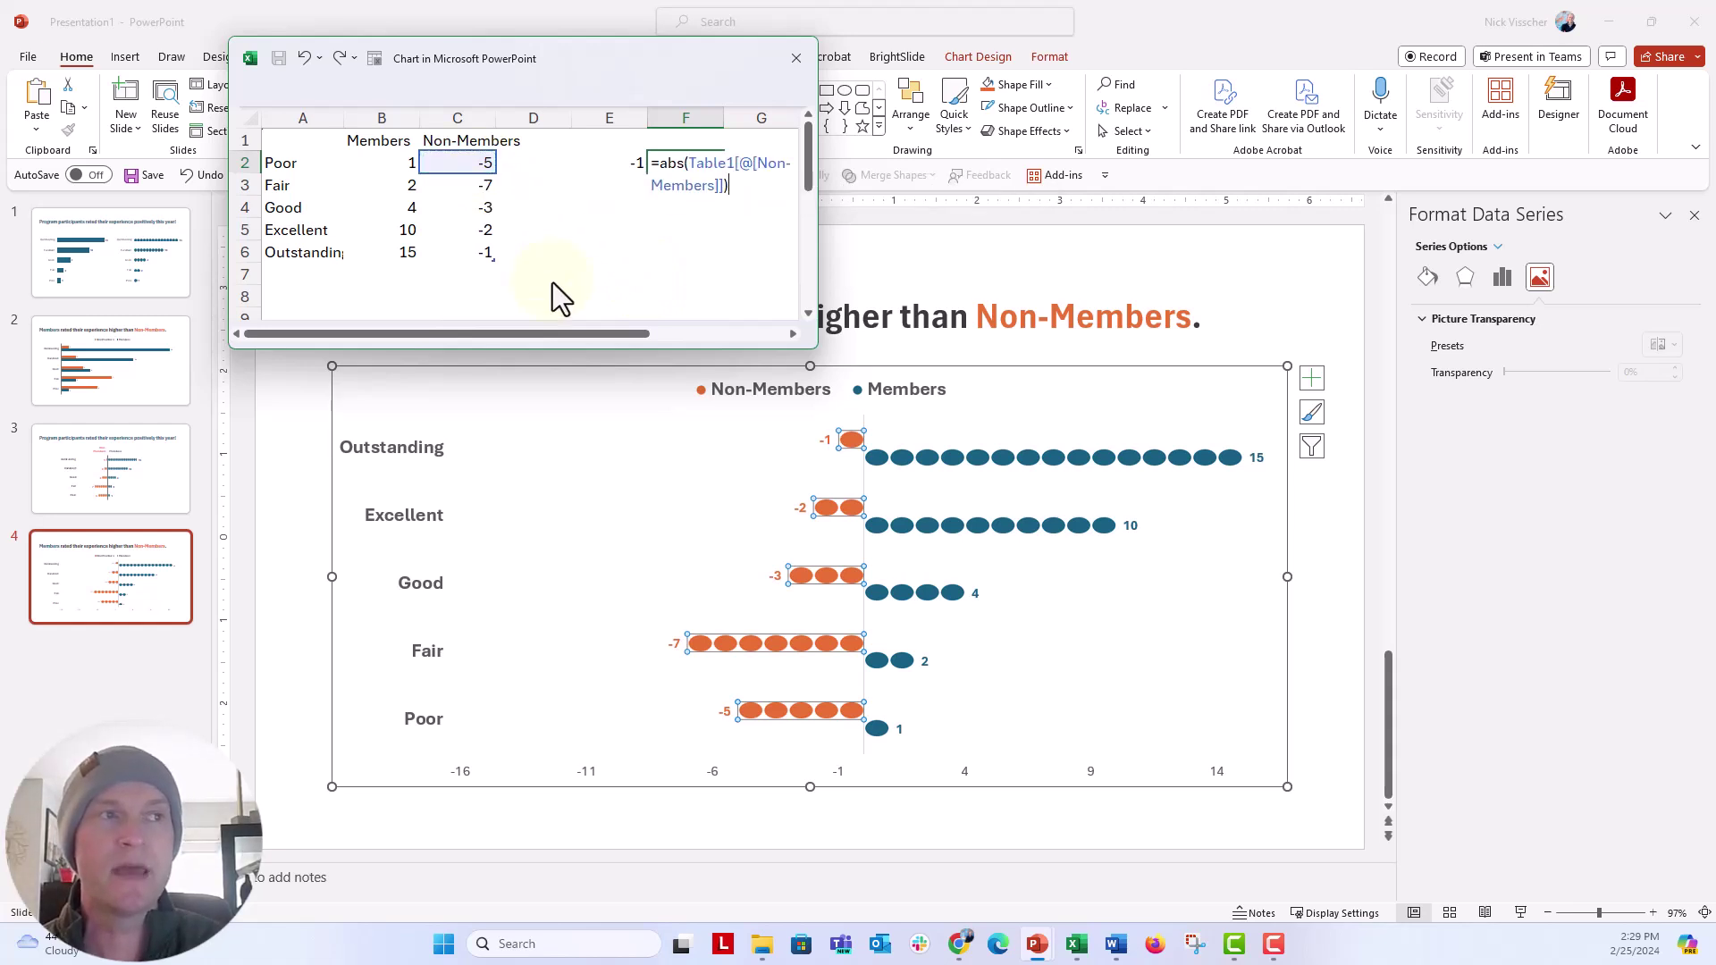
{"action": "key", "text": "Return"}
{"action": "key", "text": "Up"}
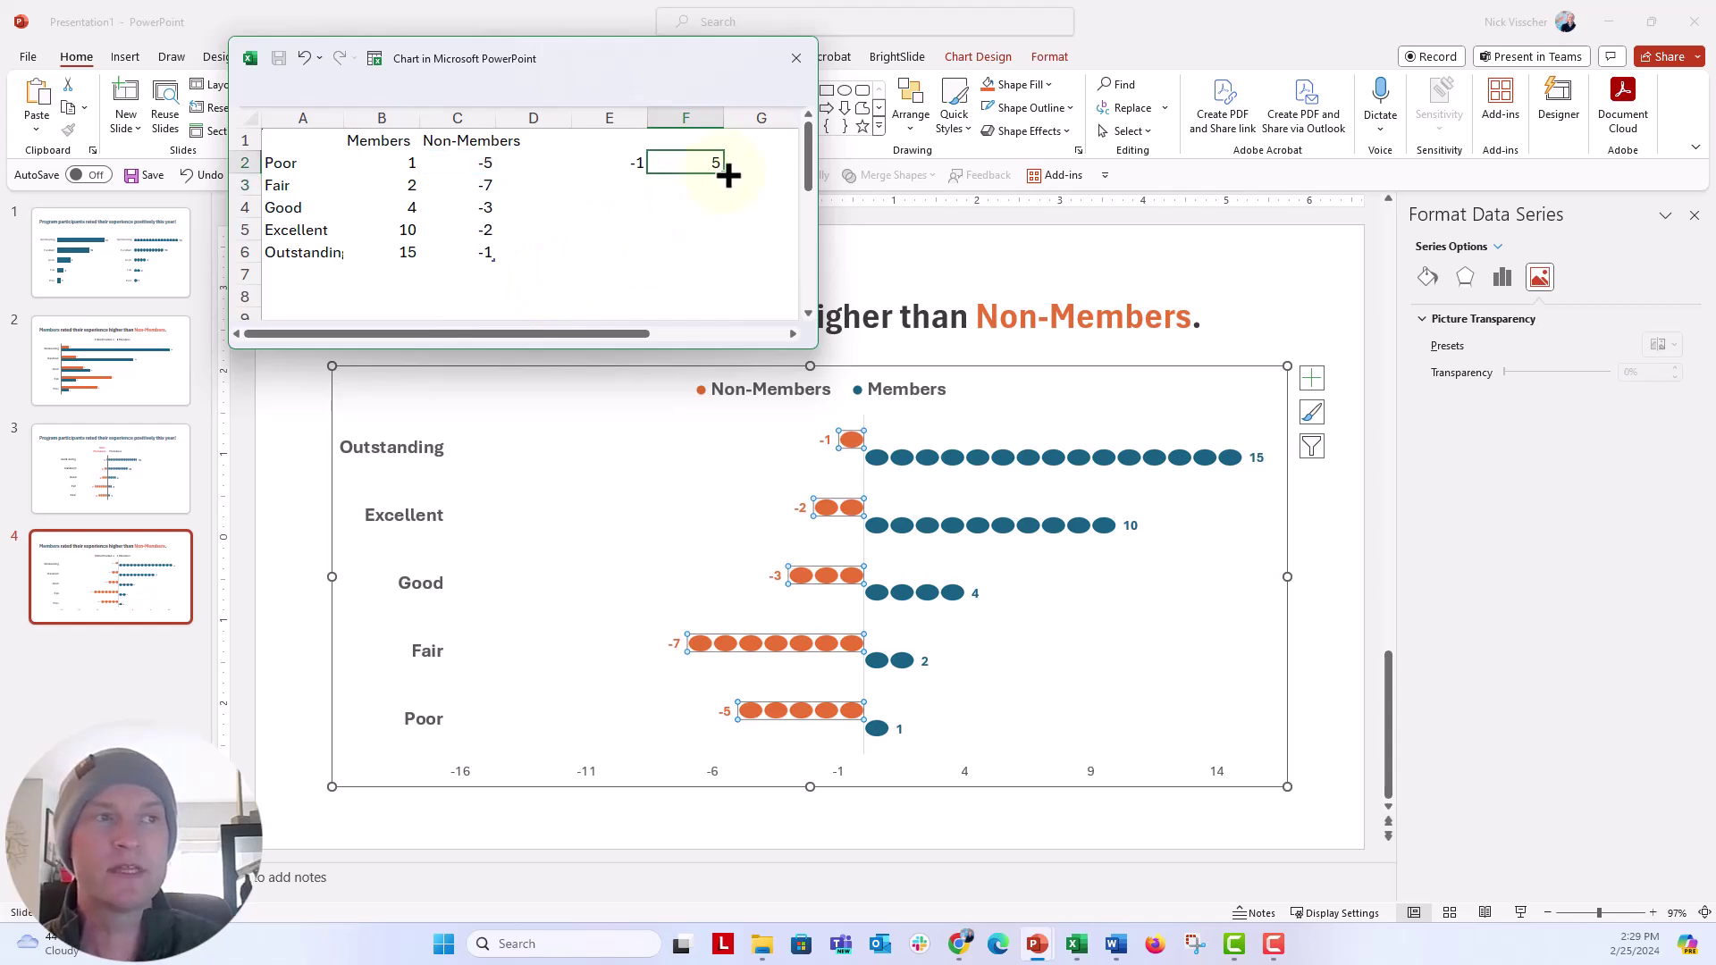
{"action": "left_click_drag", "start_coordinate": [725, 173], "coordinate": [706, 249]}
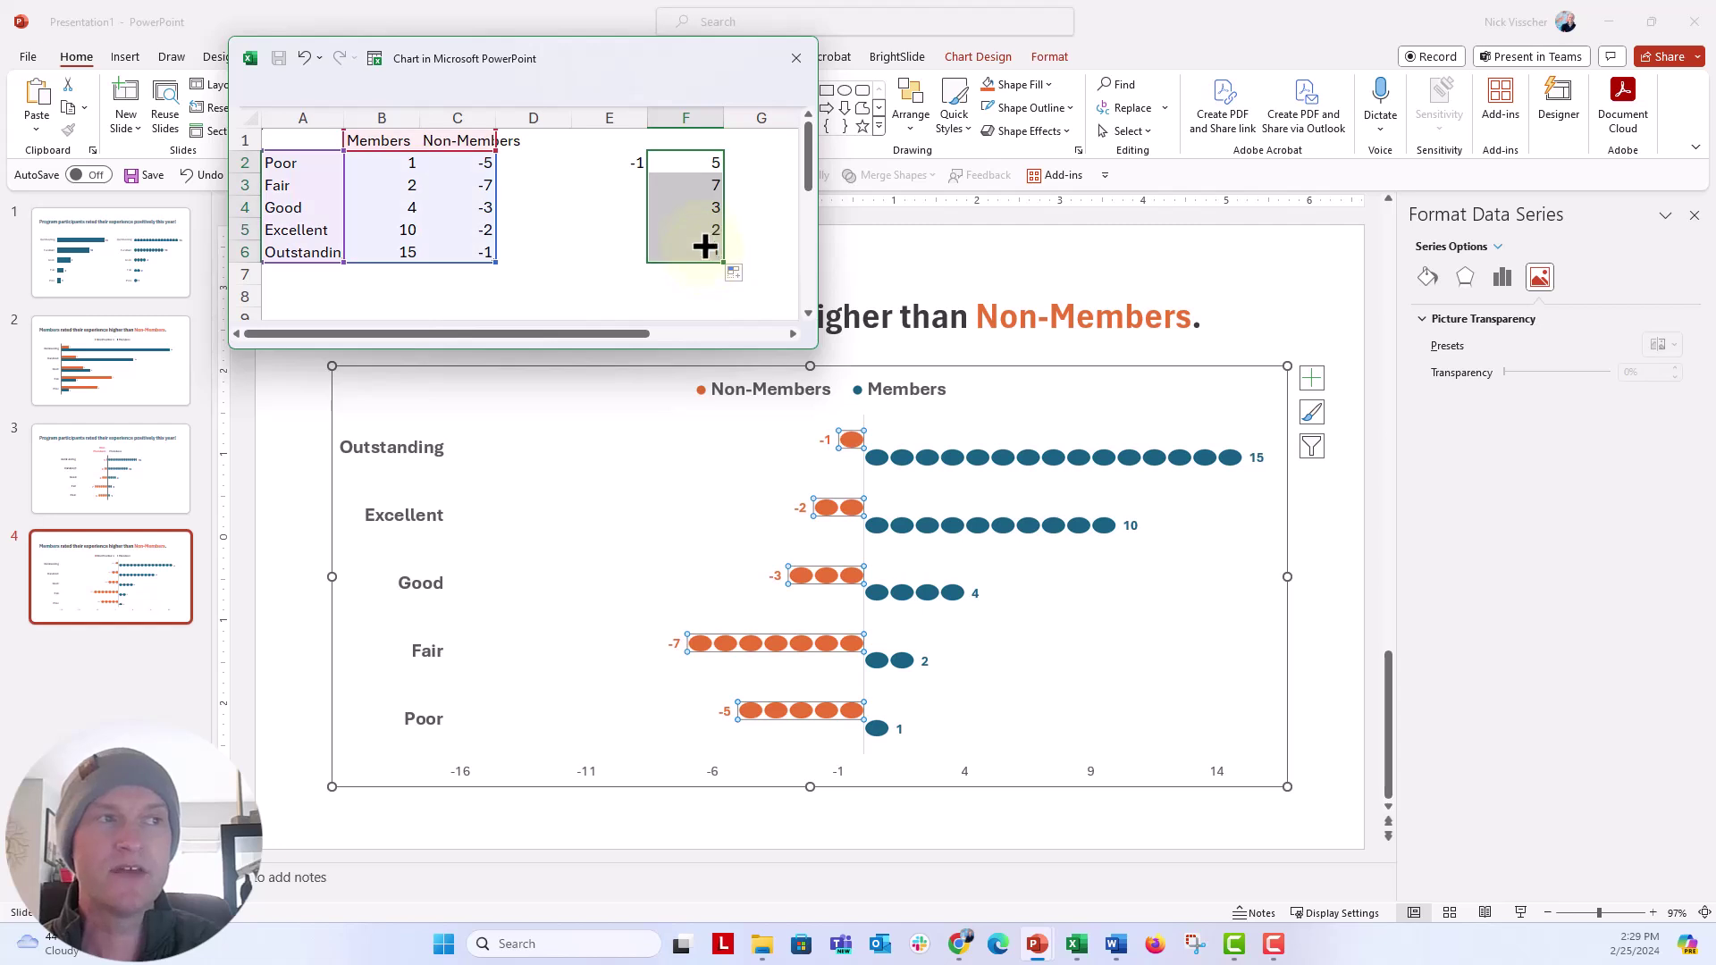
{"action": "left_click", "coordinate": [694, 164]}
{"action": "left_click", "coordinate": [675, 211]}
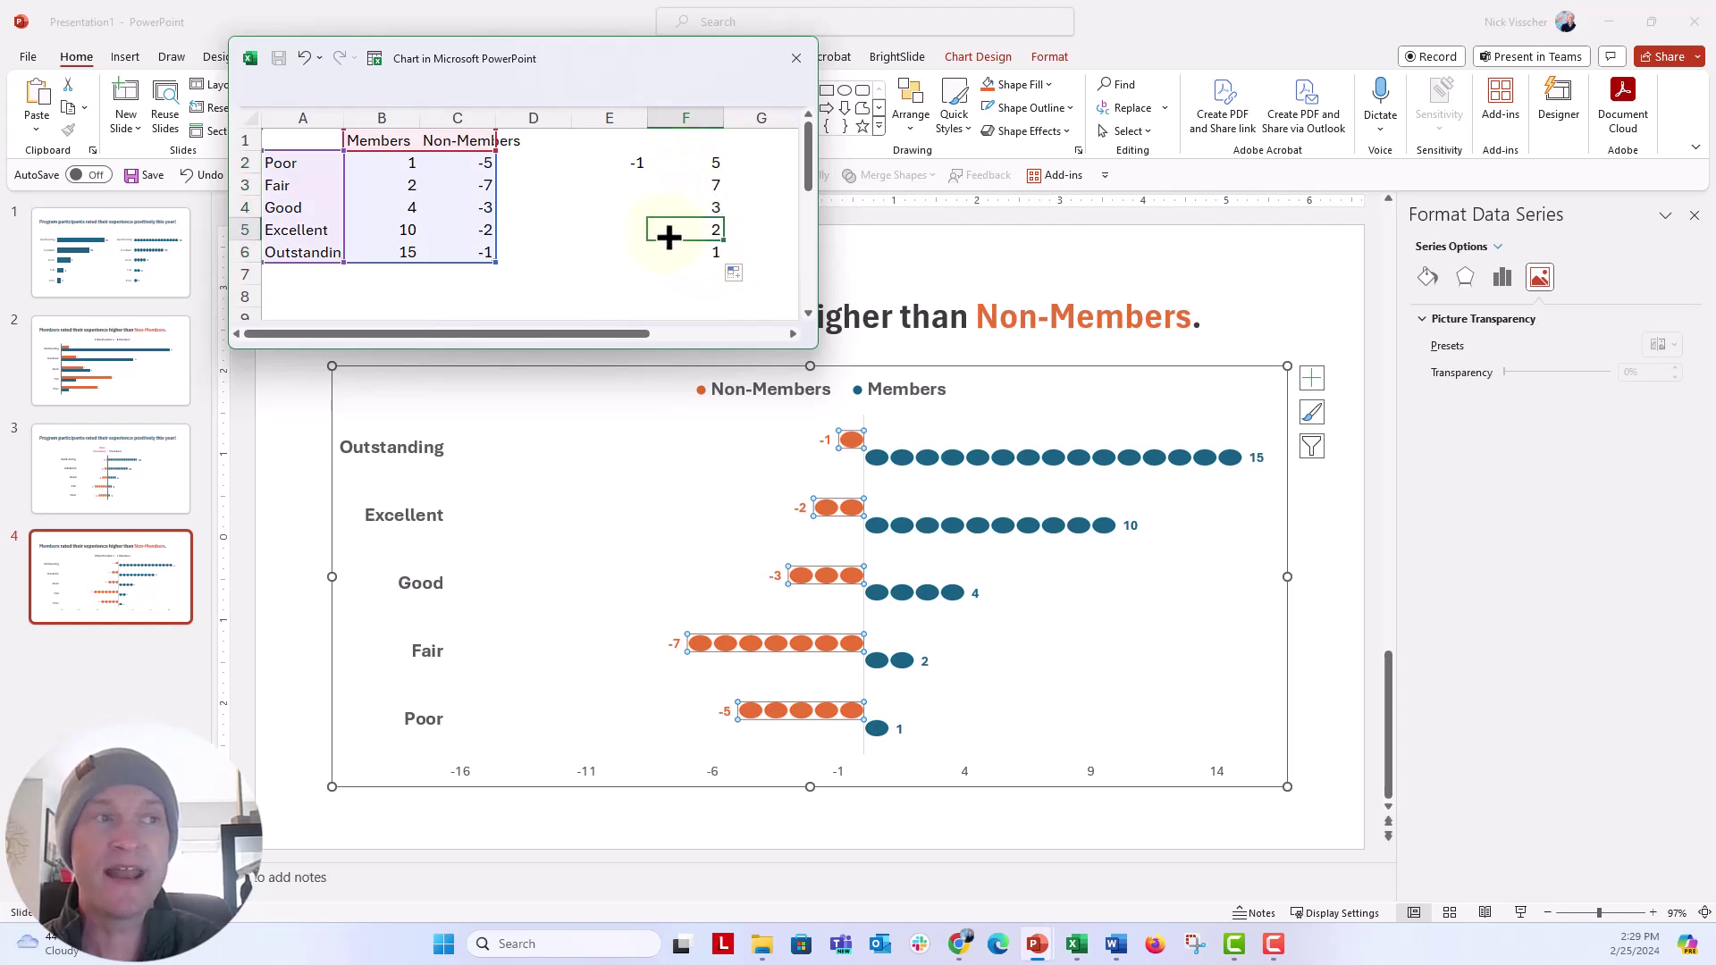
{"action": "left_click", "coordinate": [663, 255]}
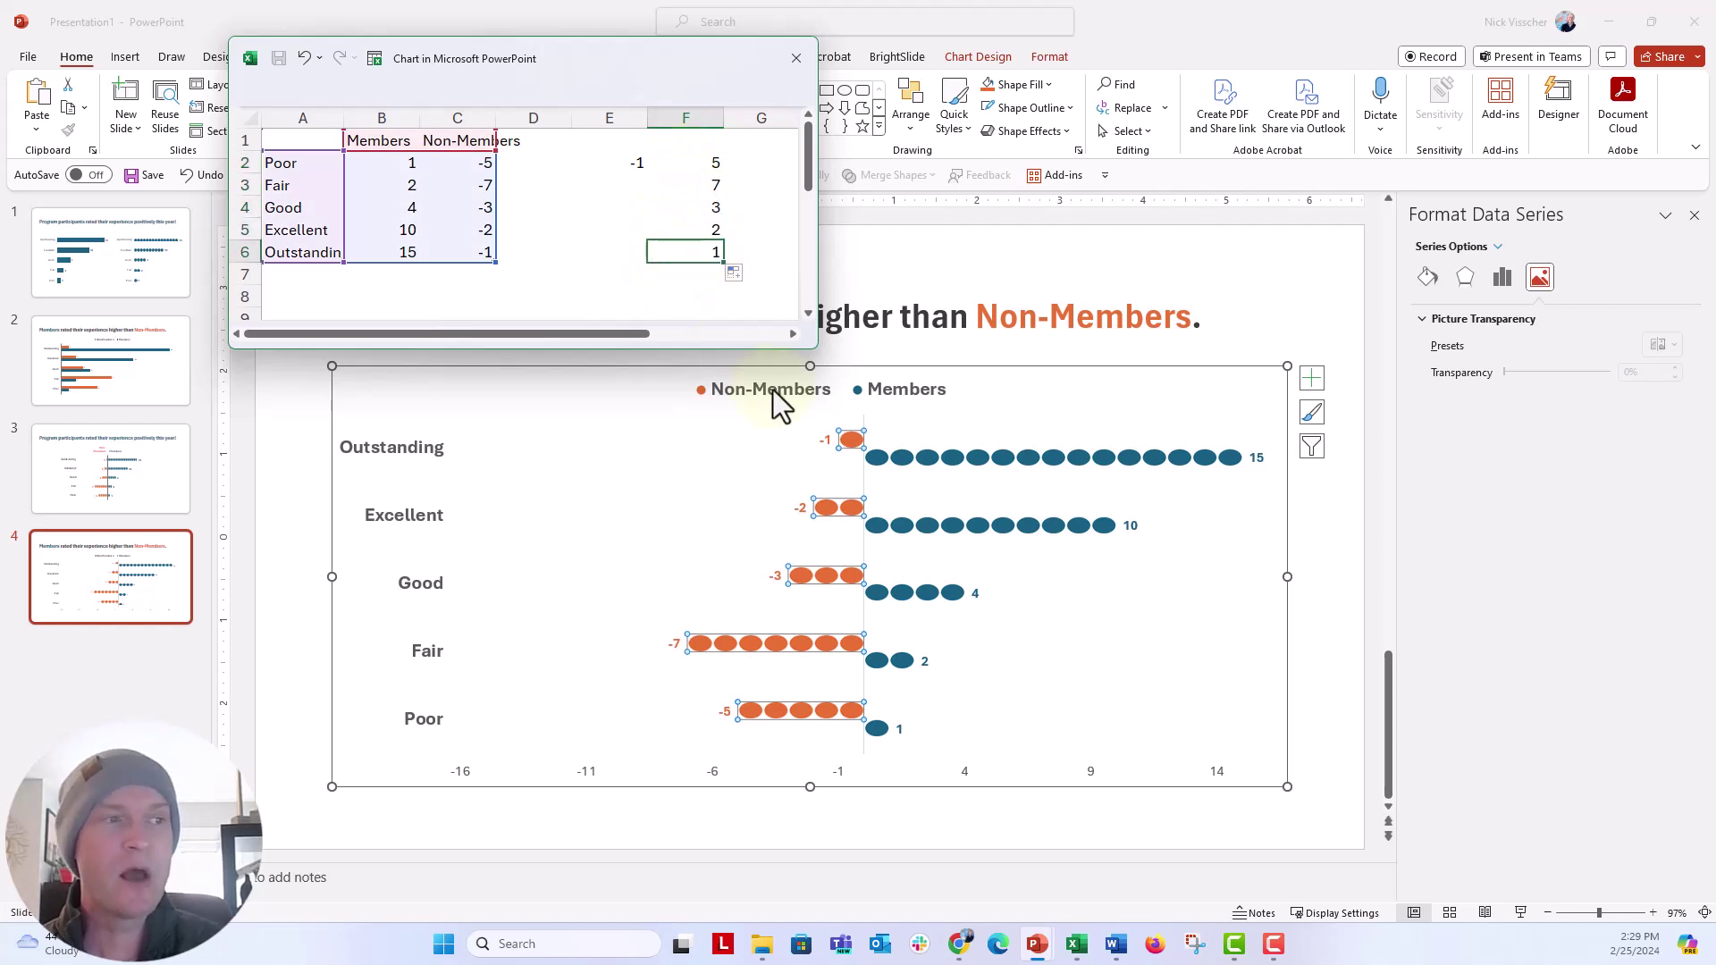
Label the Non-Members dots with the positive counts from cells F2:F6 instead of their values.
{"action": "left_click", "coordinate": [822, 451]}
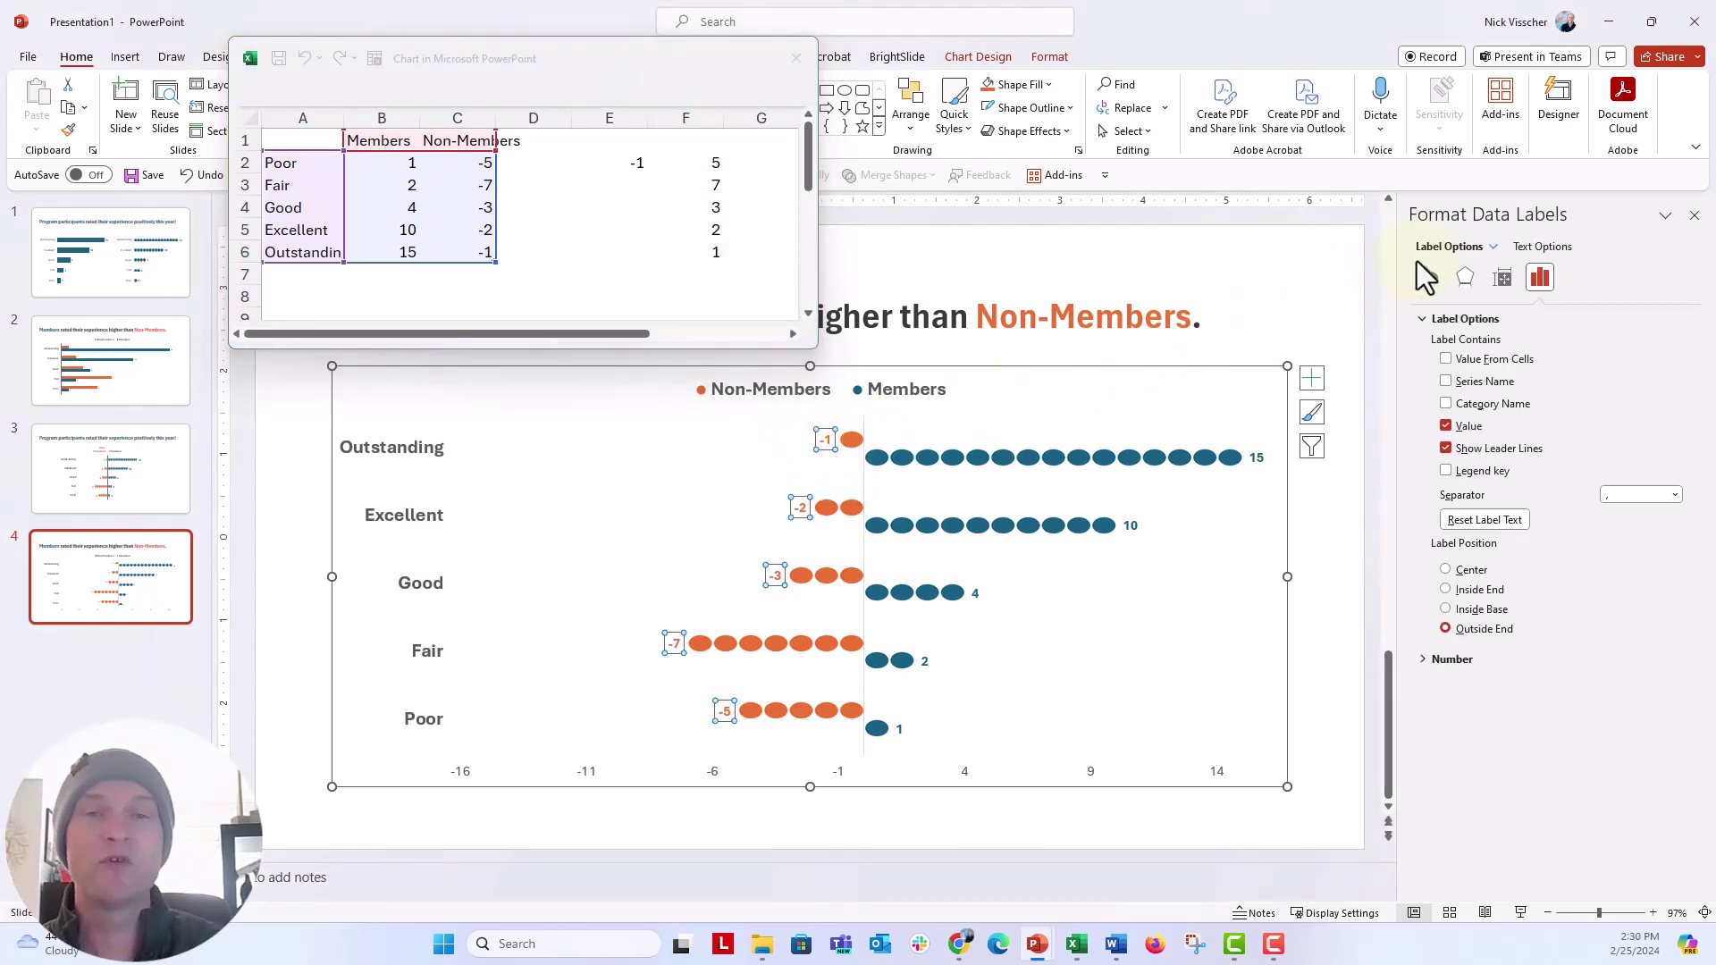
{"action": "left_click", "coordinate": [1445, 426]}
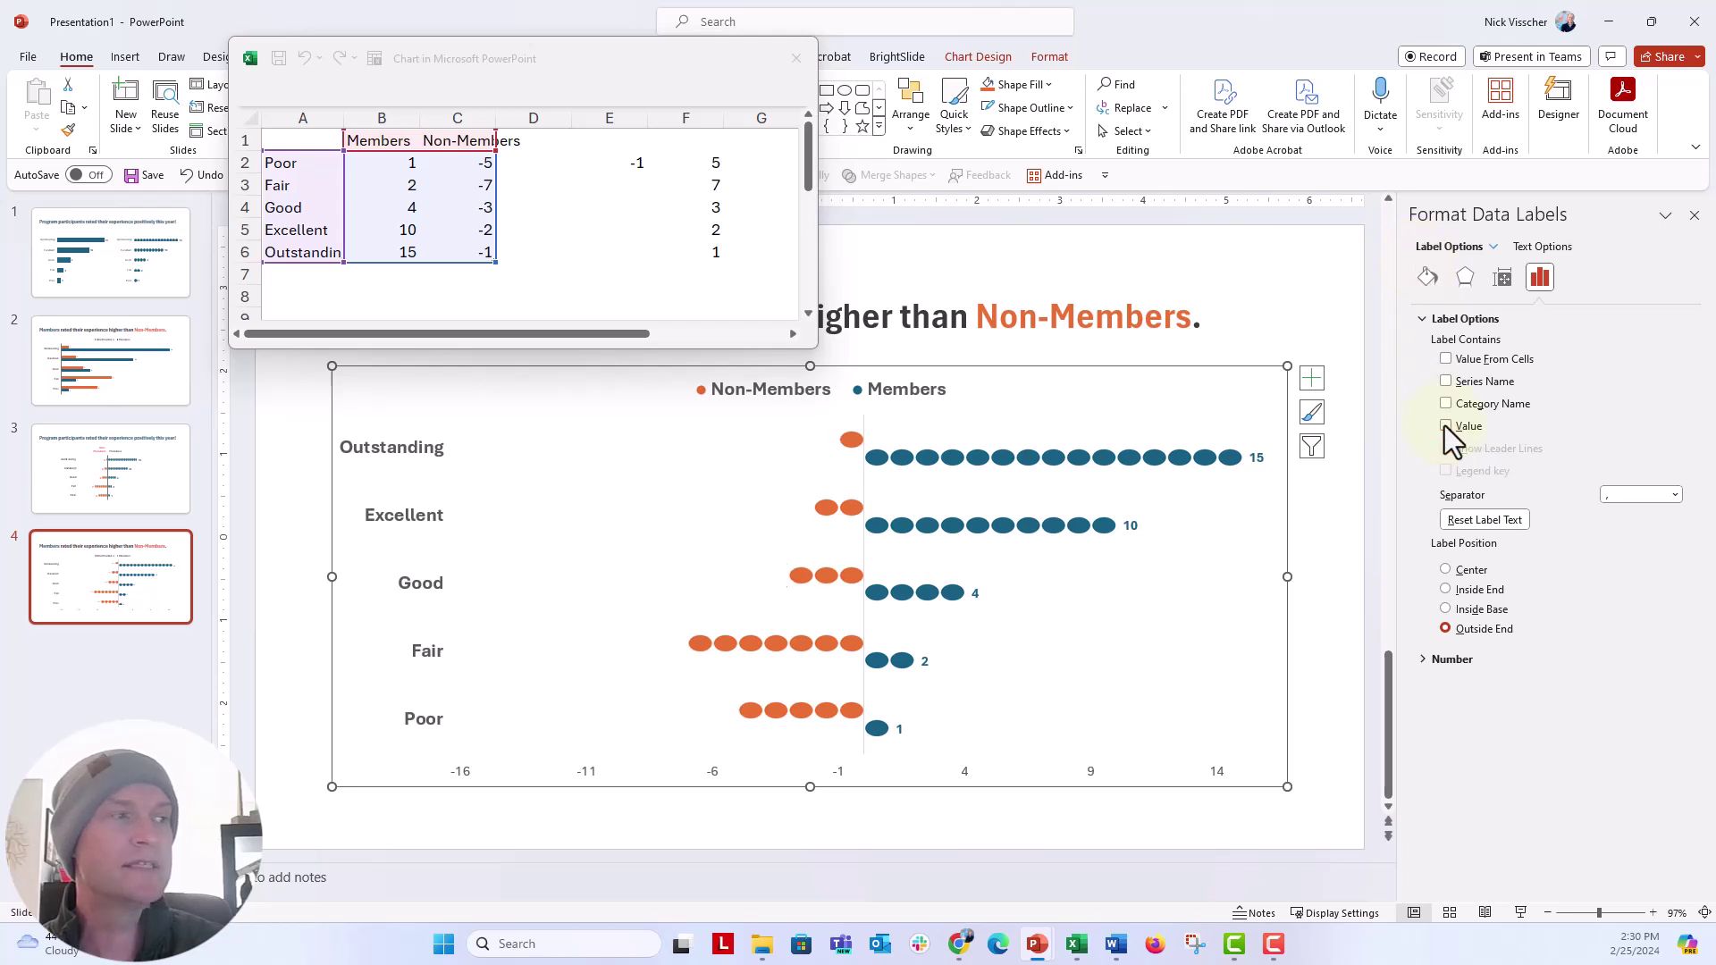
{"action": "left_click", "coordinate": [1446, 361]}
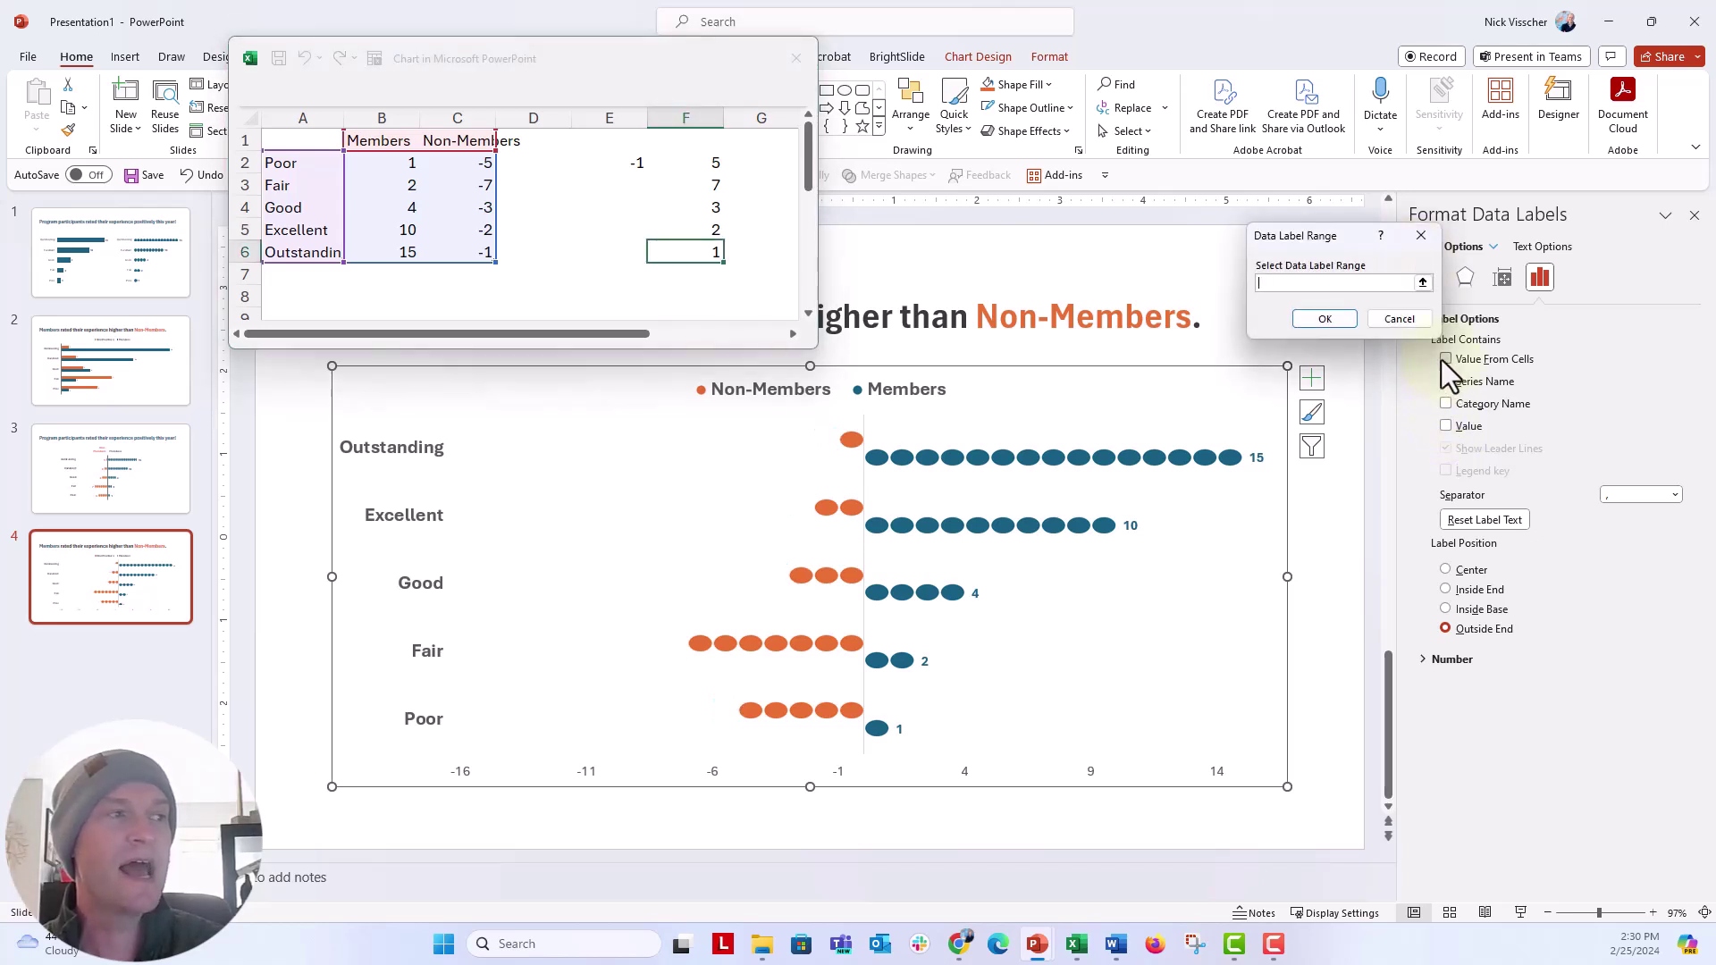
{"action": "left_click_drag", "start_coordinate": [710, 161], "coordinate": [707, 259]}
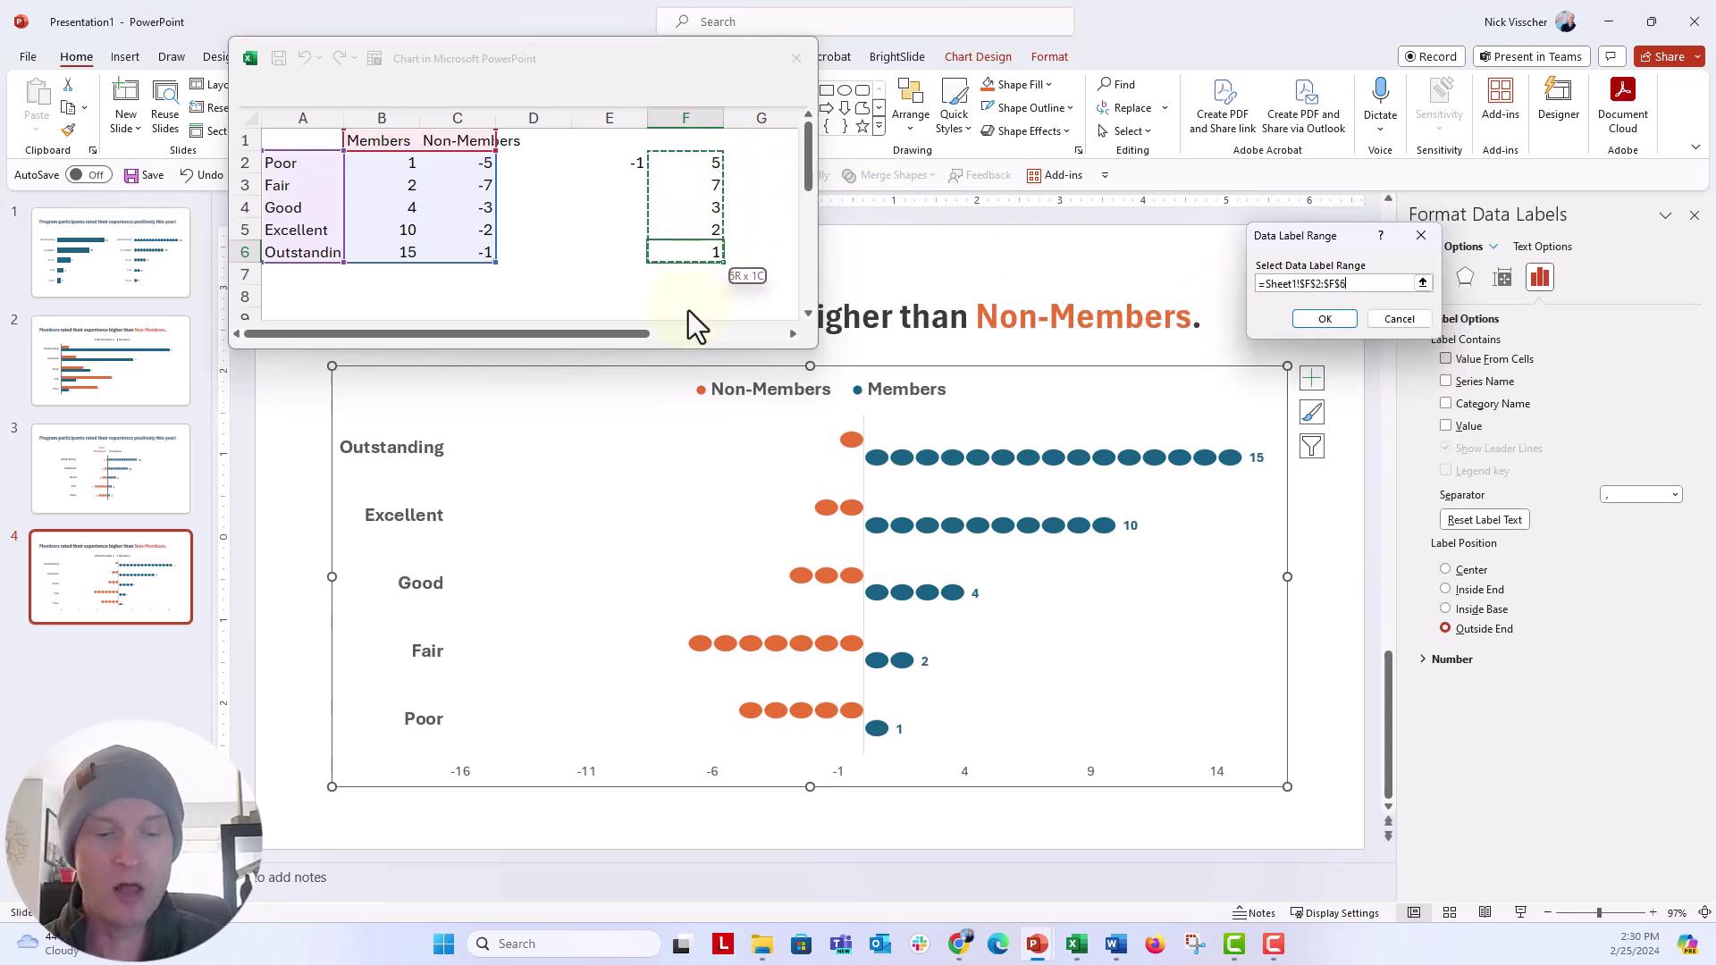
{"action": "key", "text": "Return"}
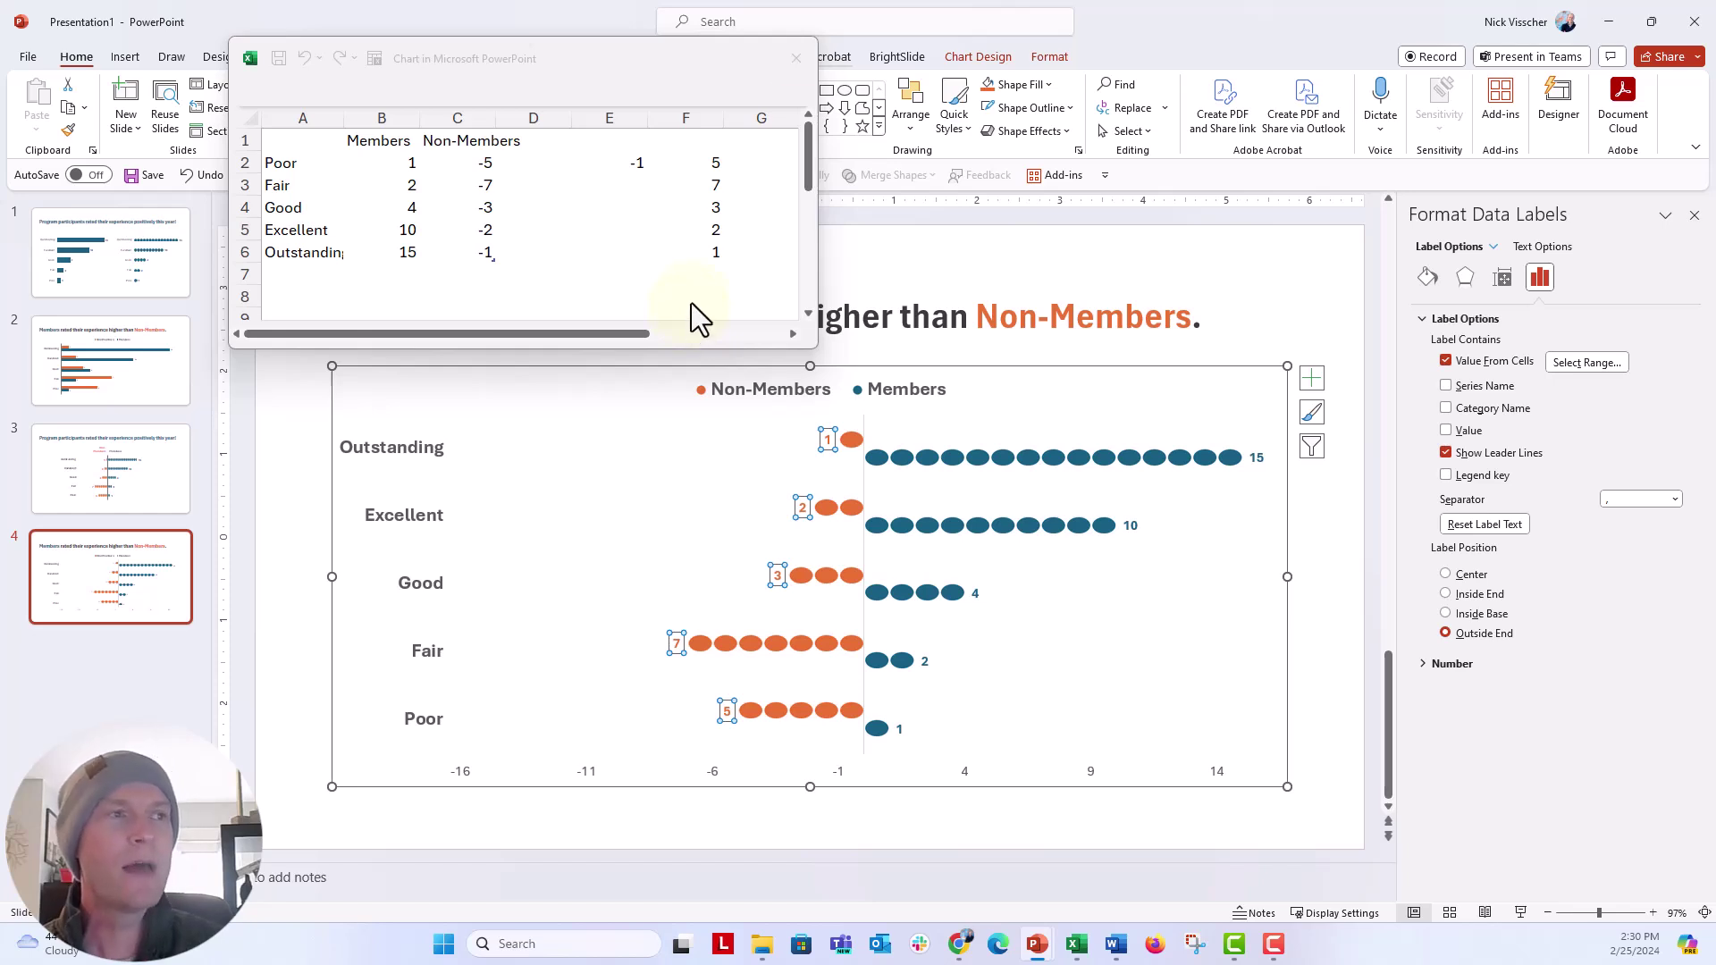
Close the chart data sheet and select the Non-Members dot series for formatting.
{"action": "left_click", "coordinate": [795, 58]}
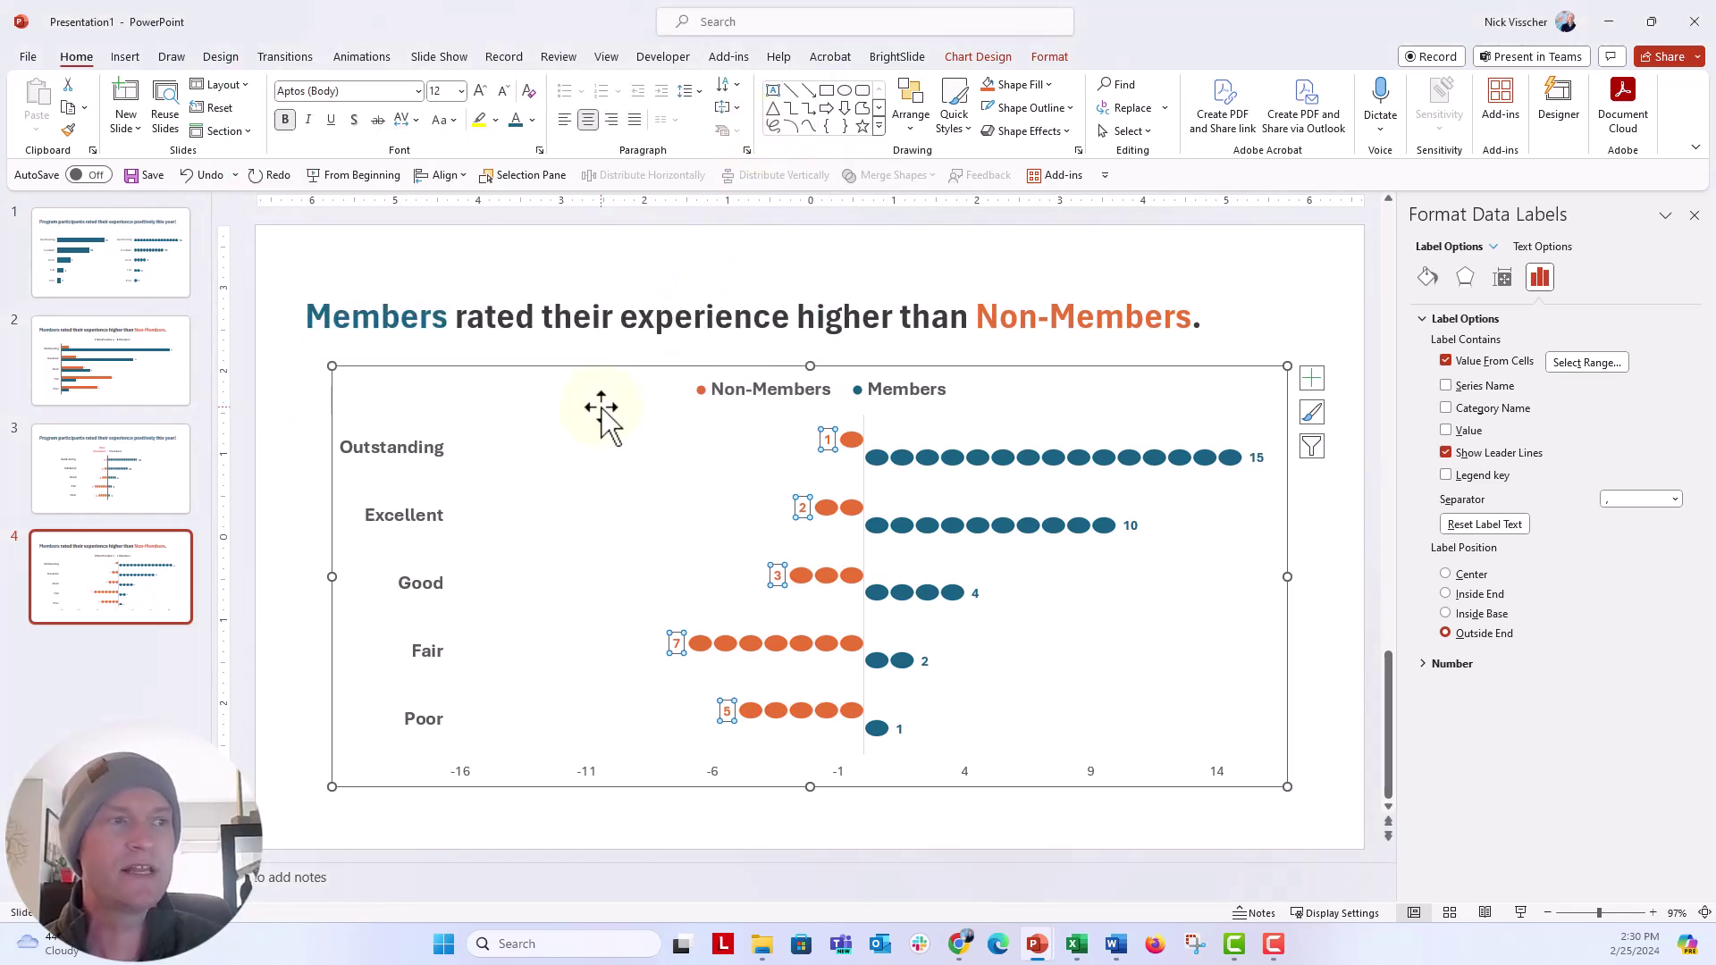
{"action": "left_click", "coordinate": [643, 371]}
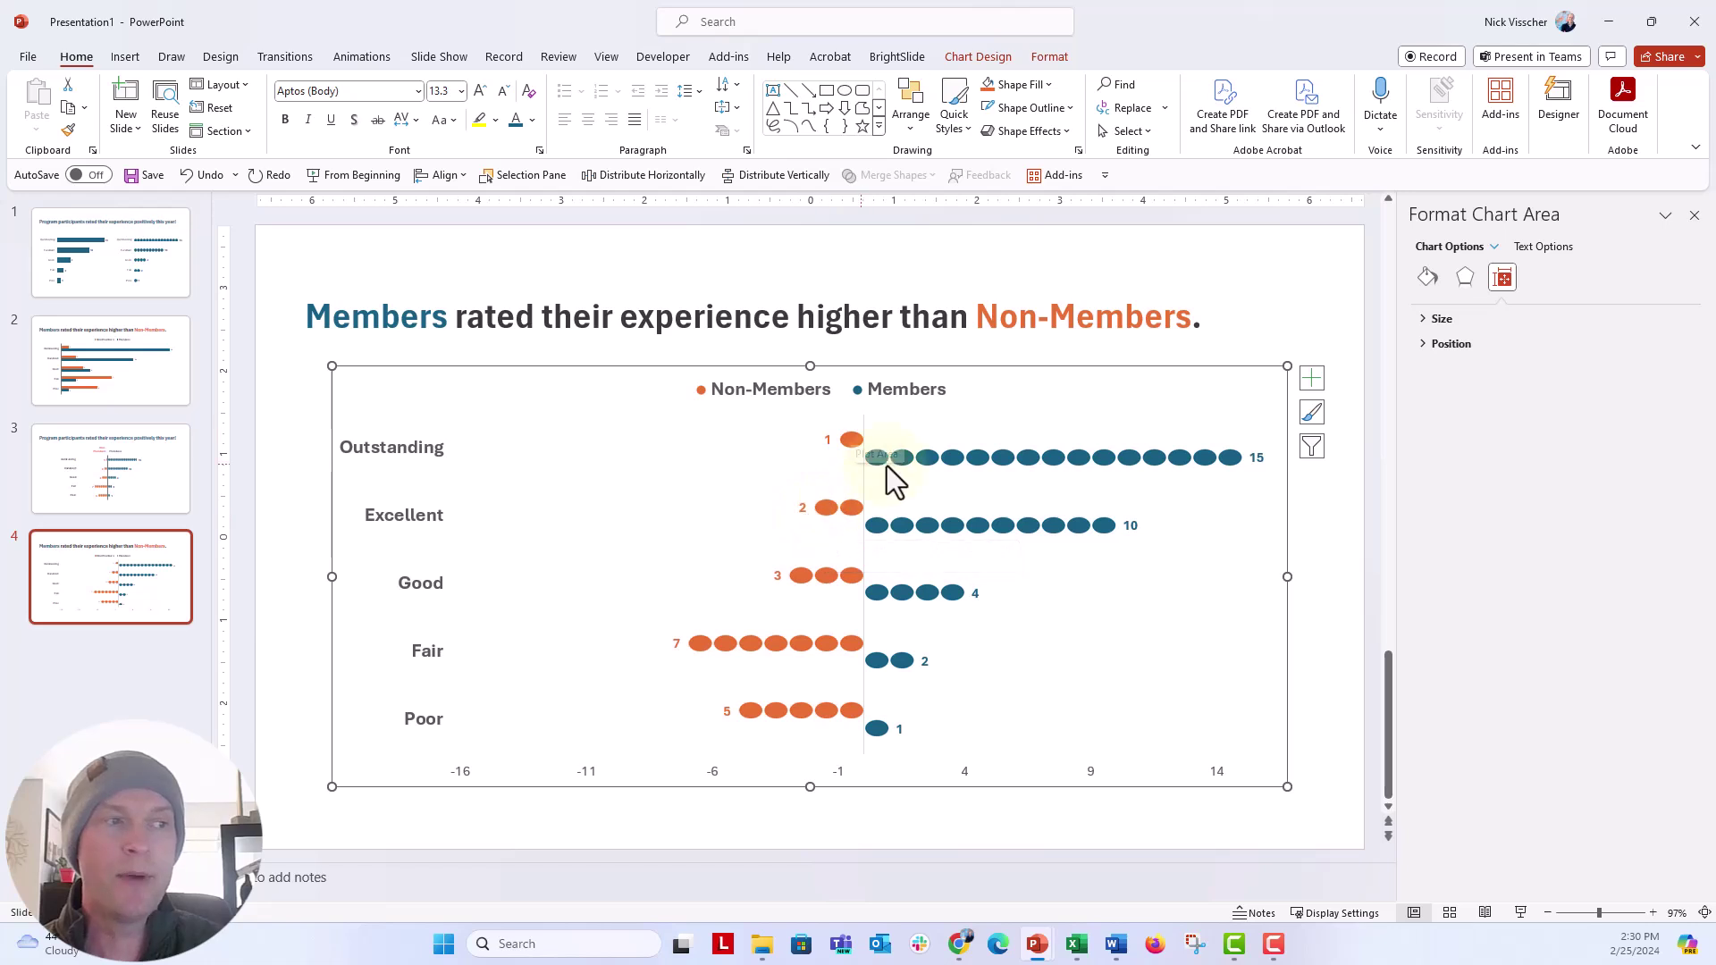
{"action": "mouse_move", "coordinate": [890, 459]}
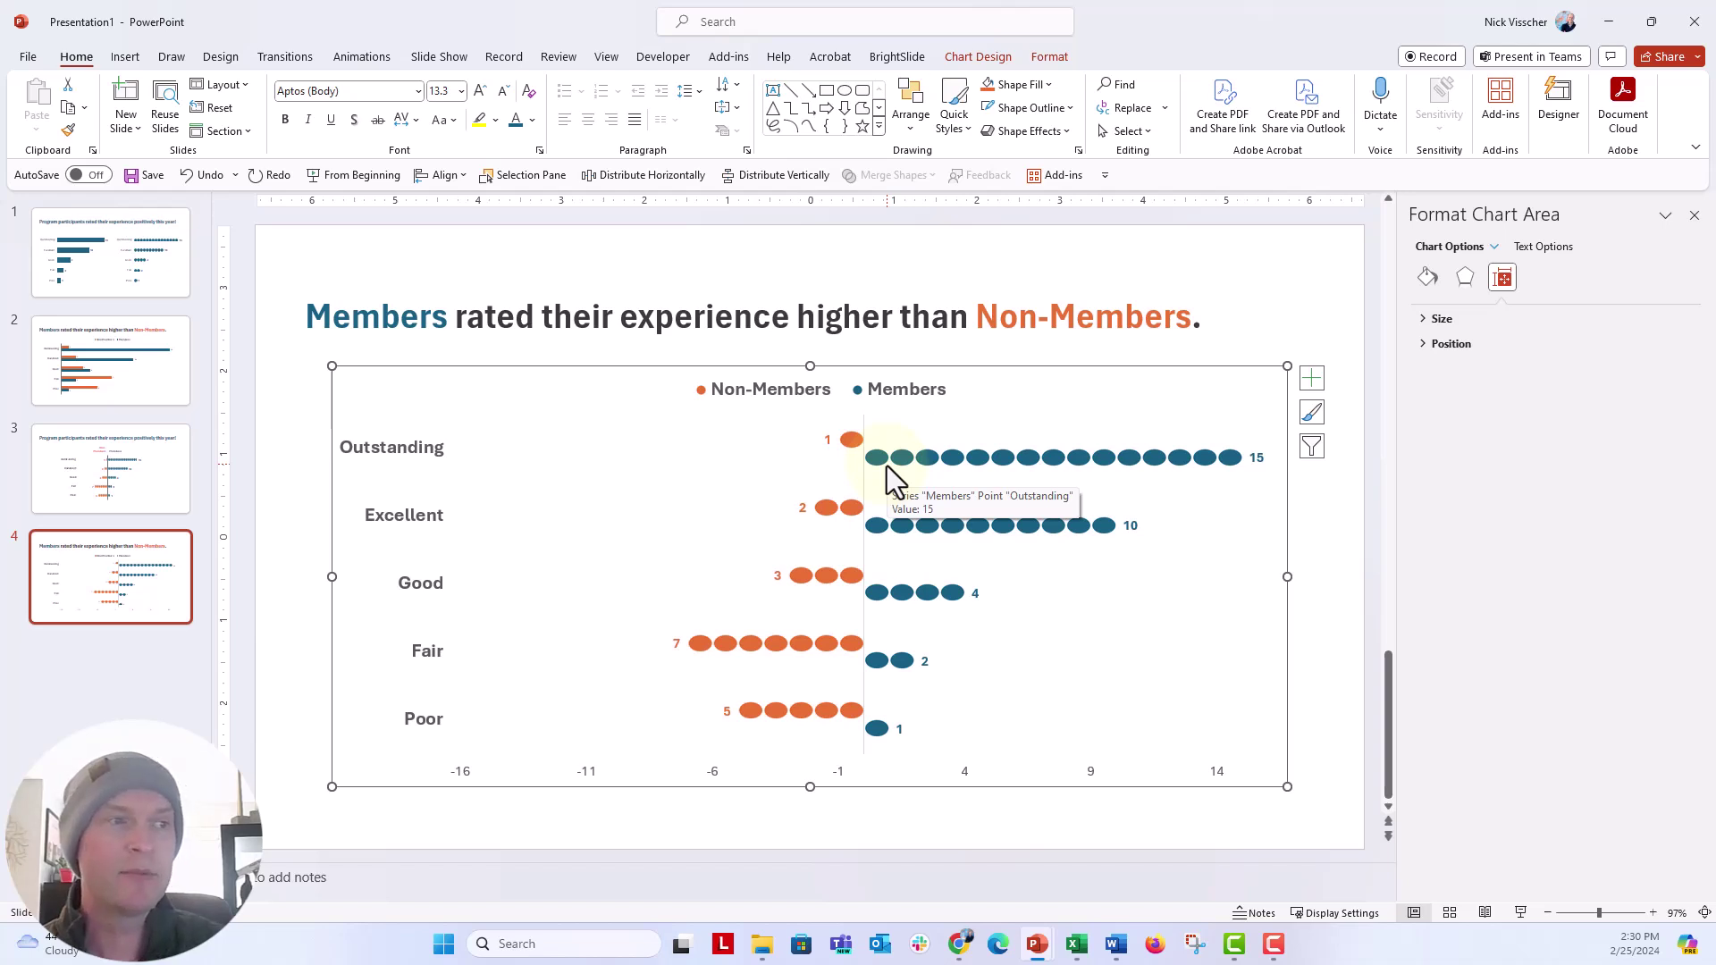
{"action": "left_click", "coordinate": [854, 437]}
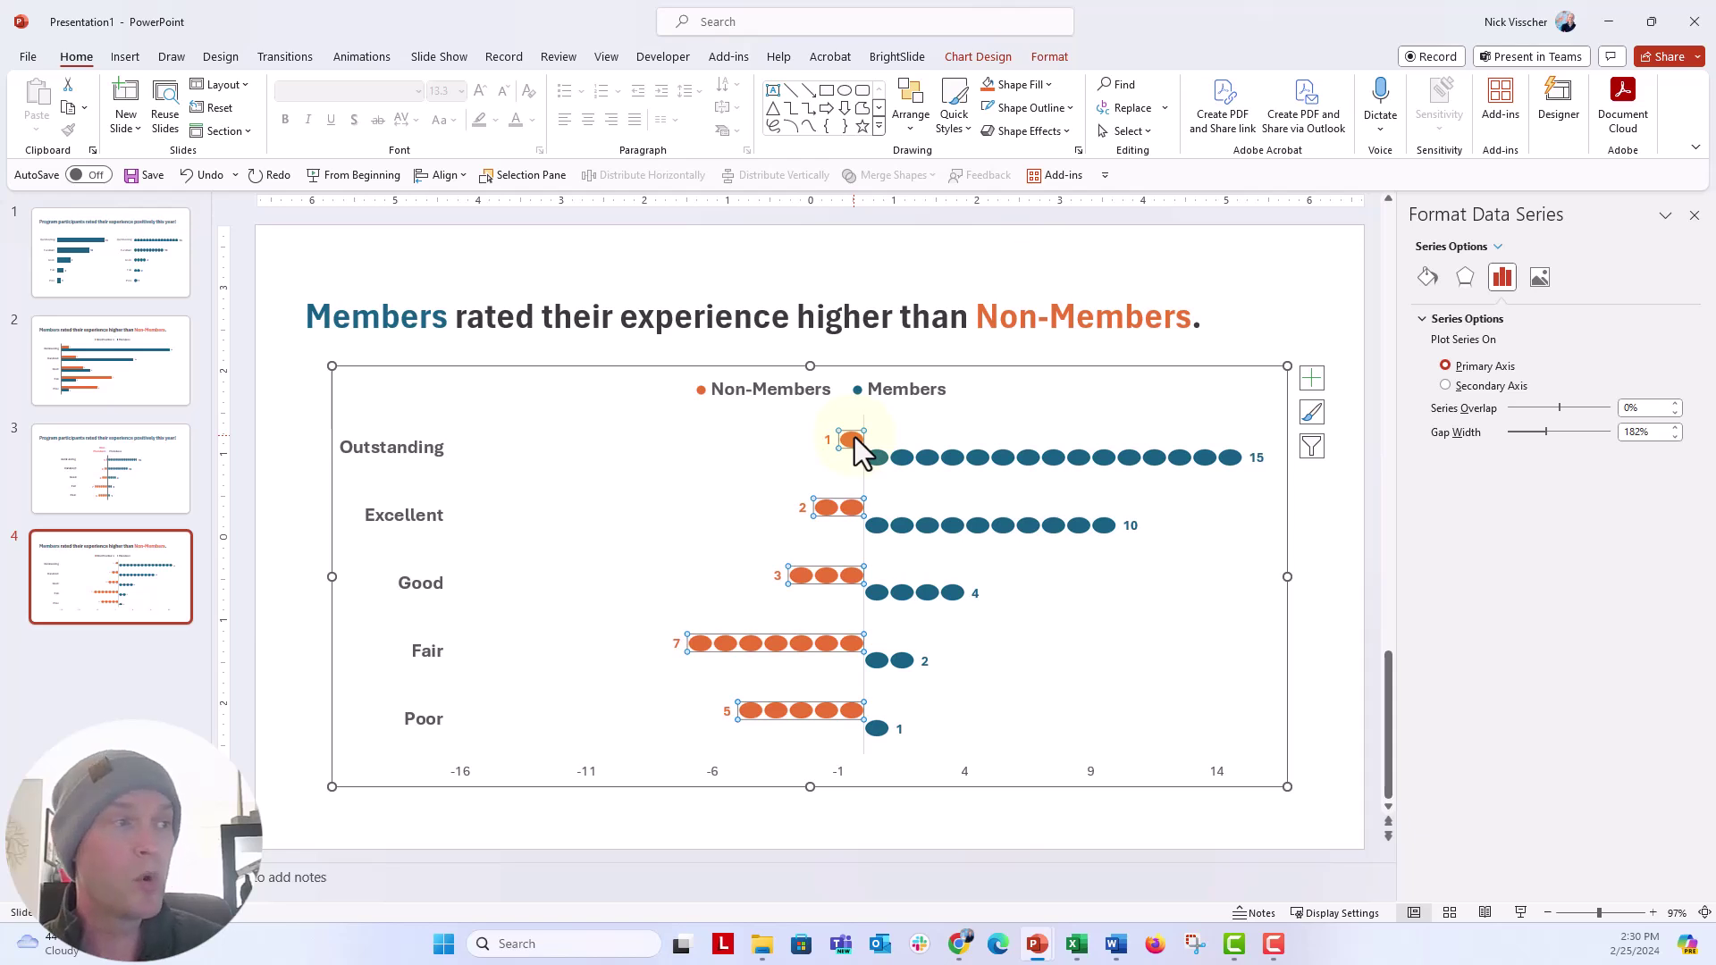
{"action": "left_click", "coordinate": [855, 438]}
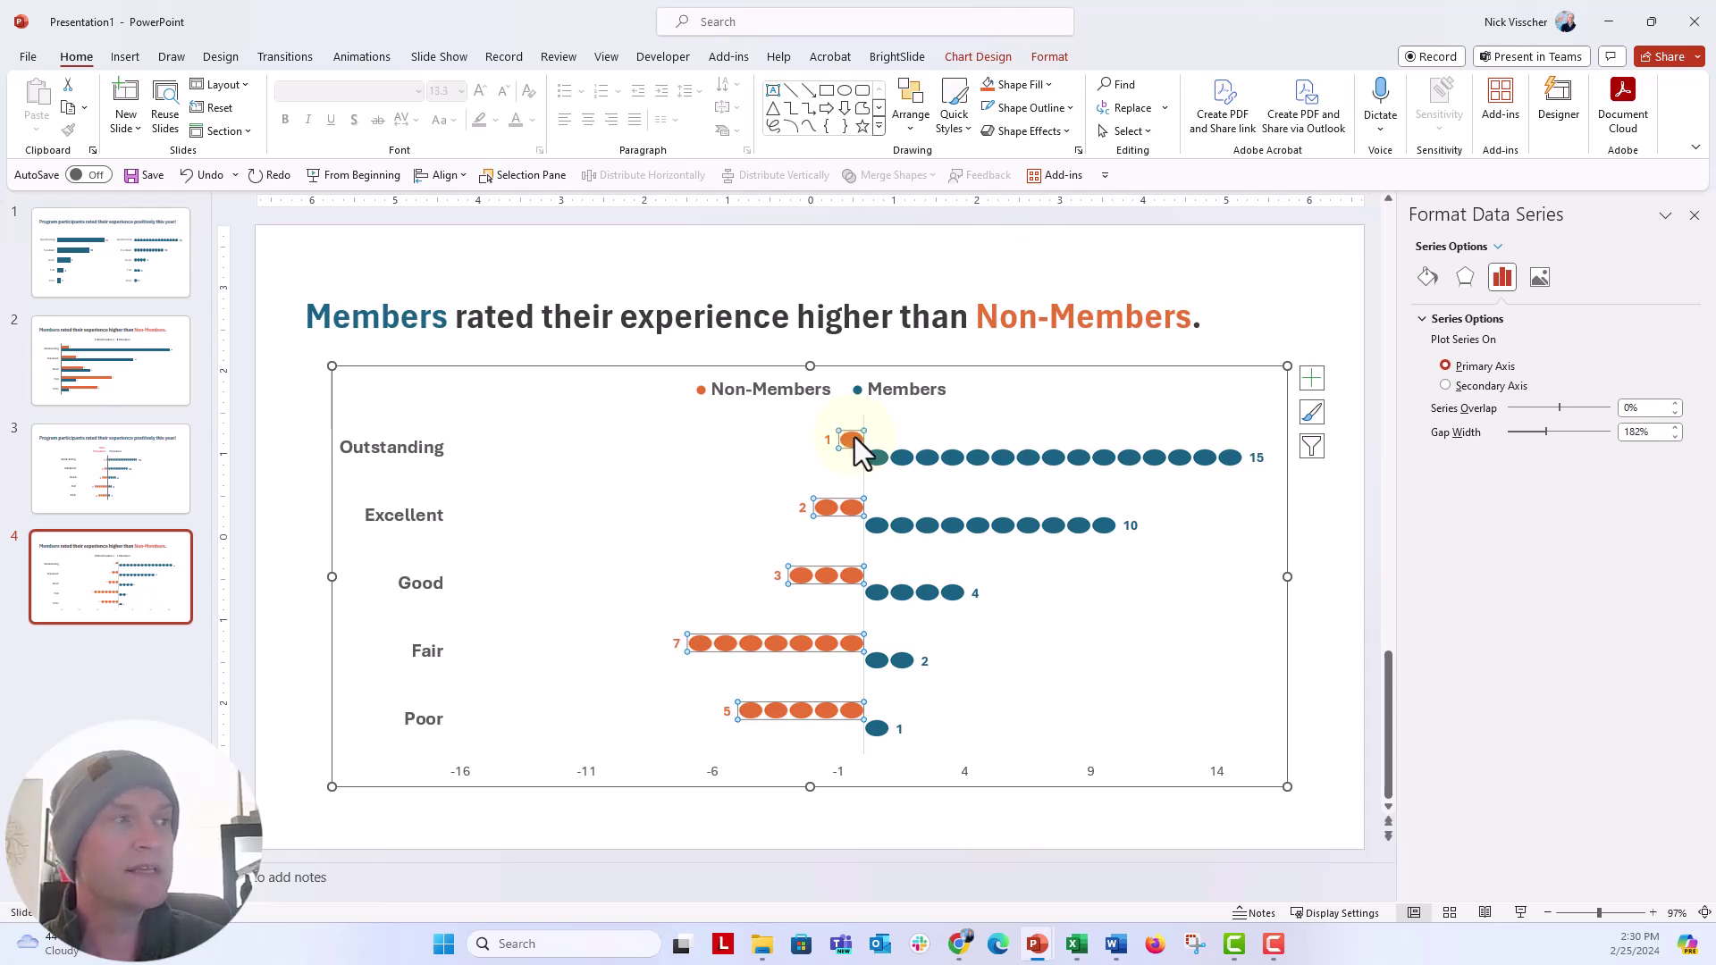
{"action": "left_click", "coordinate": [1588, 288]}
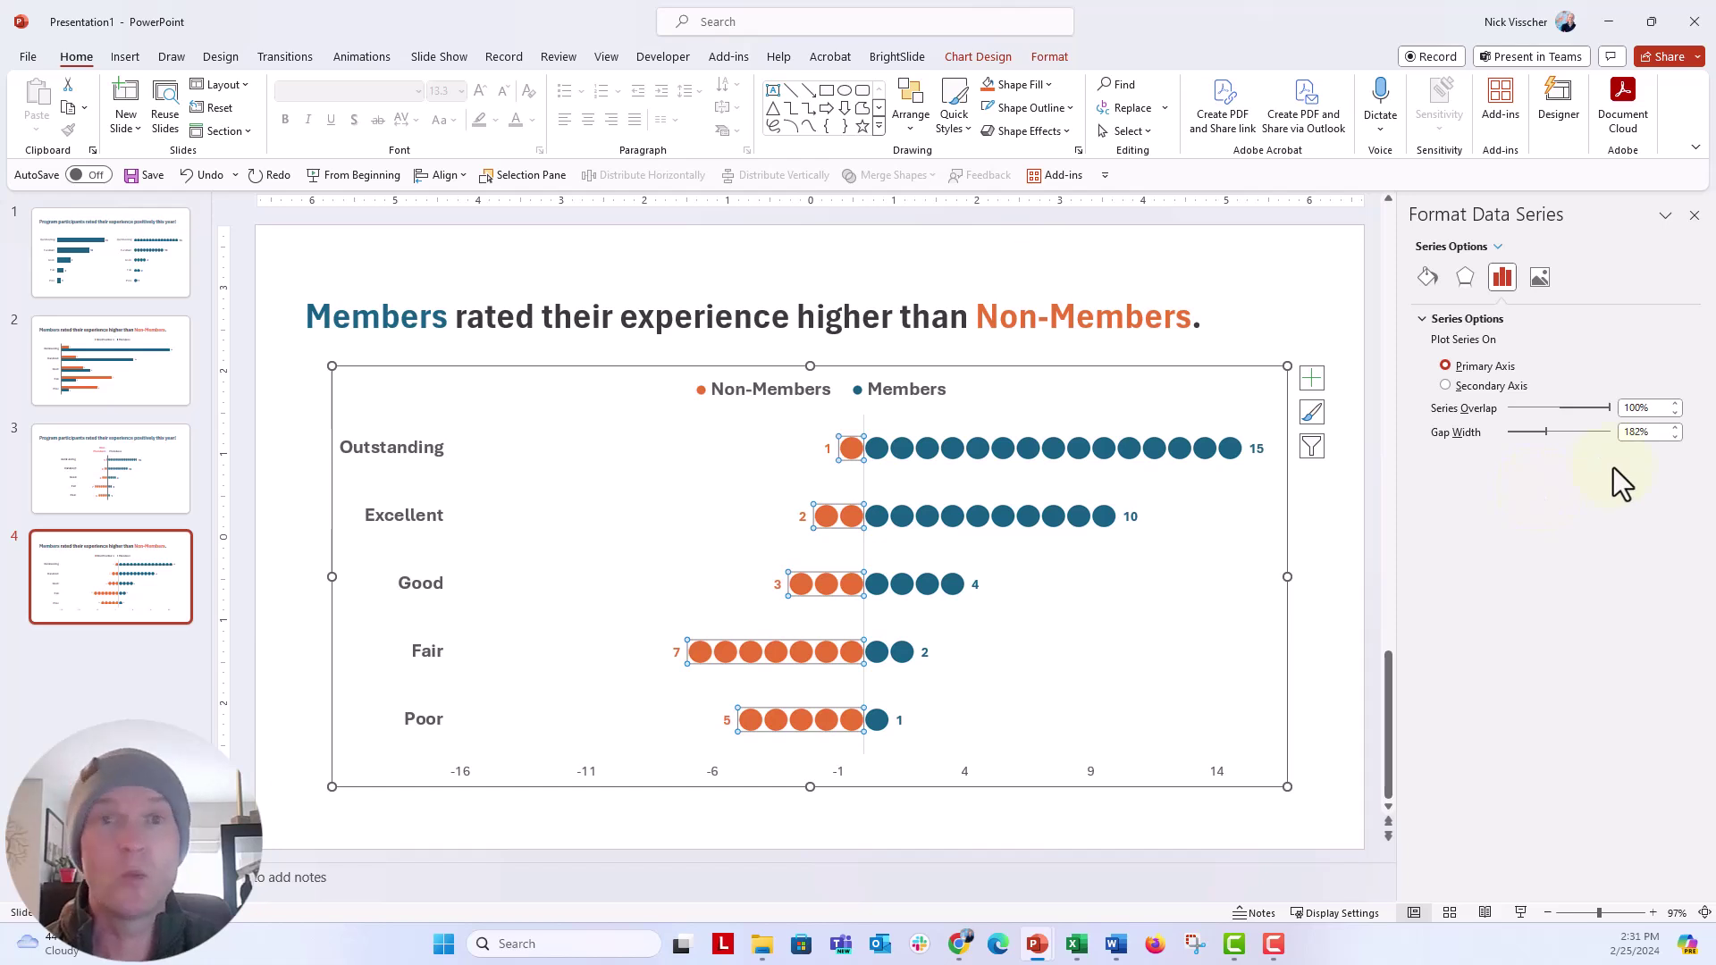
Adjust the series gap width, trying 300% and 50% before settling on 150%.
{"action": "key", "text": "Tab"}
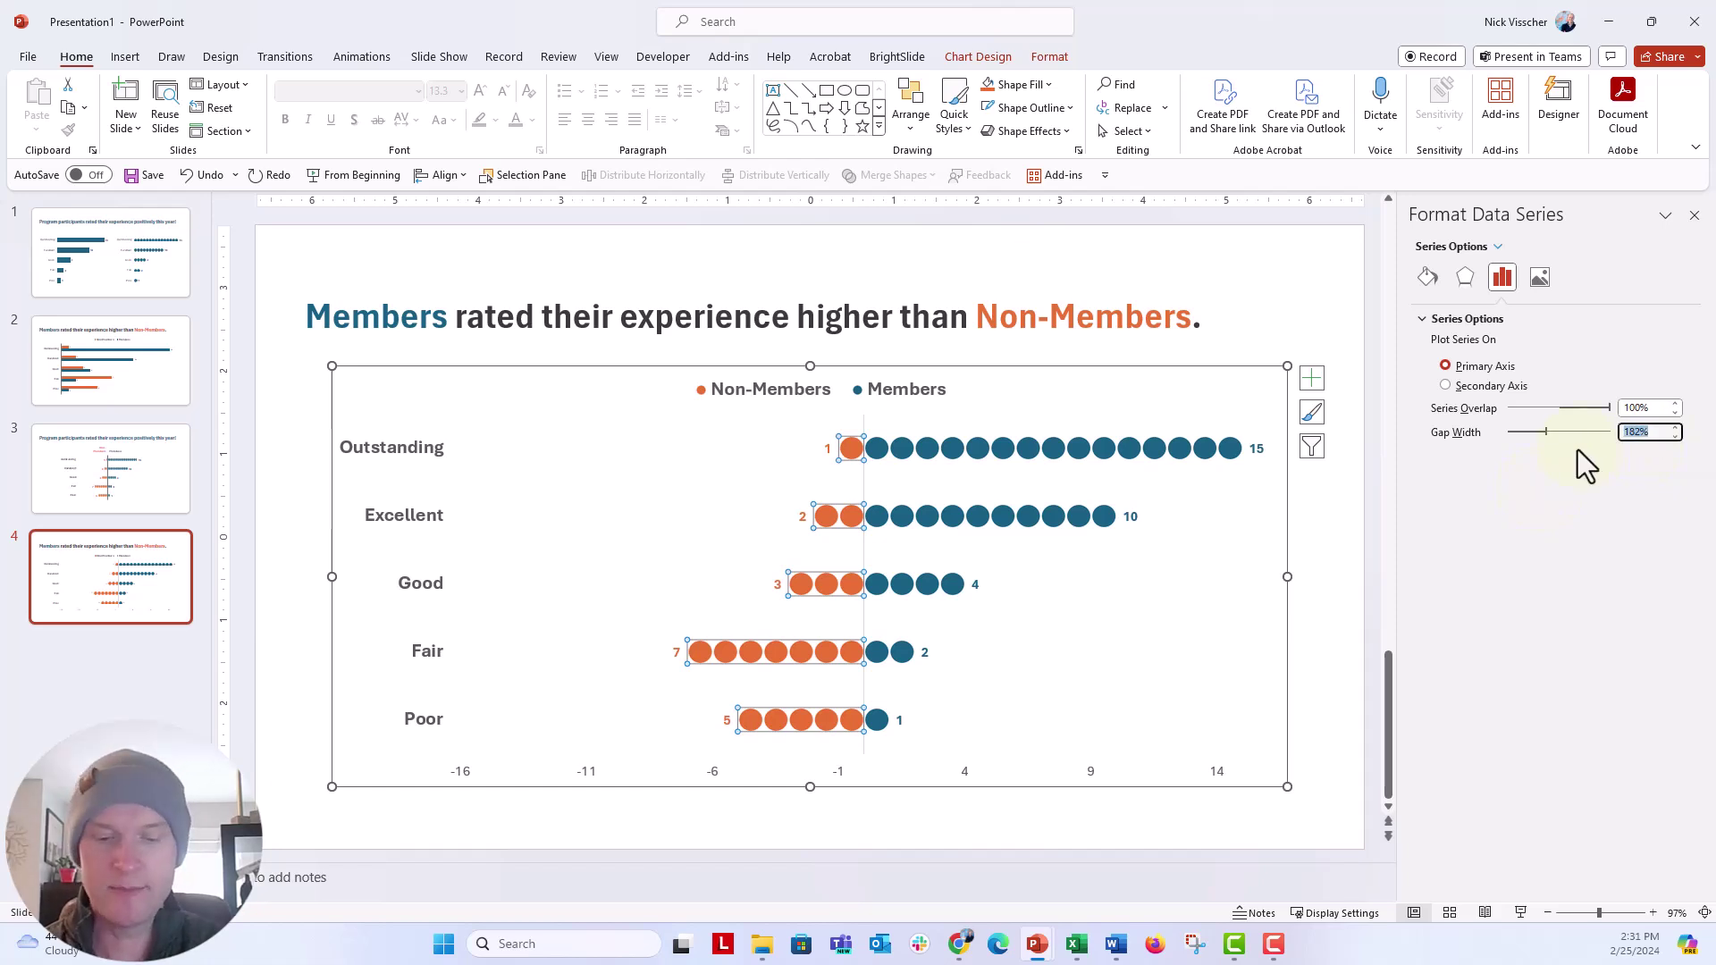
{"action": "type", "text": "300"}
{"action": "key", "text": "Return"}
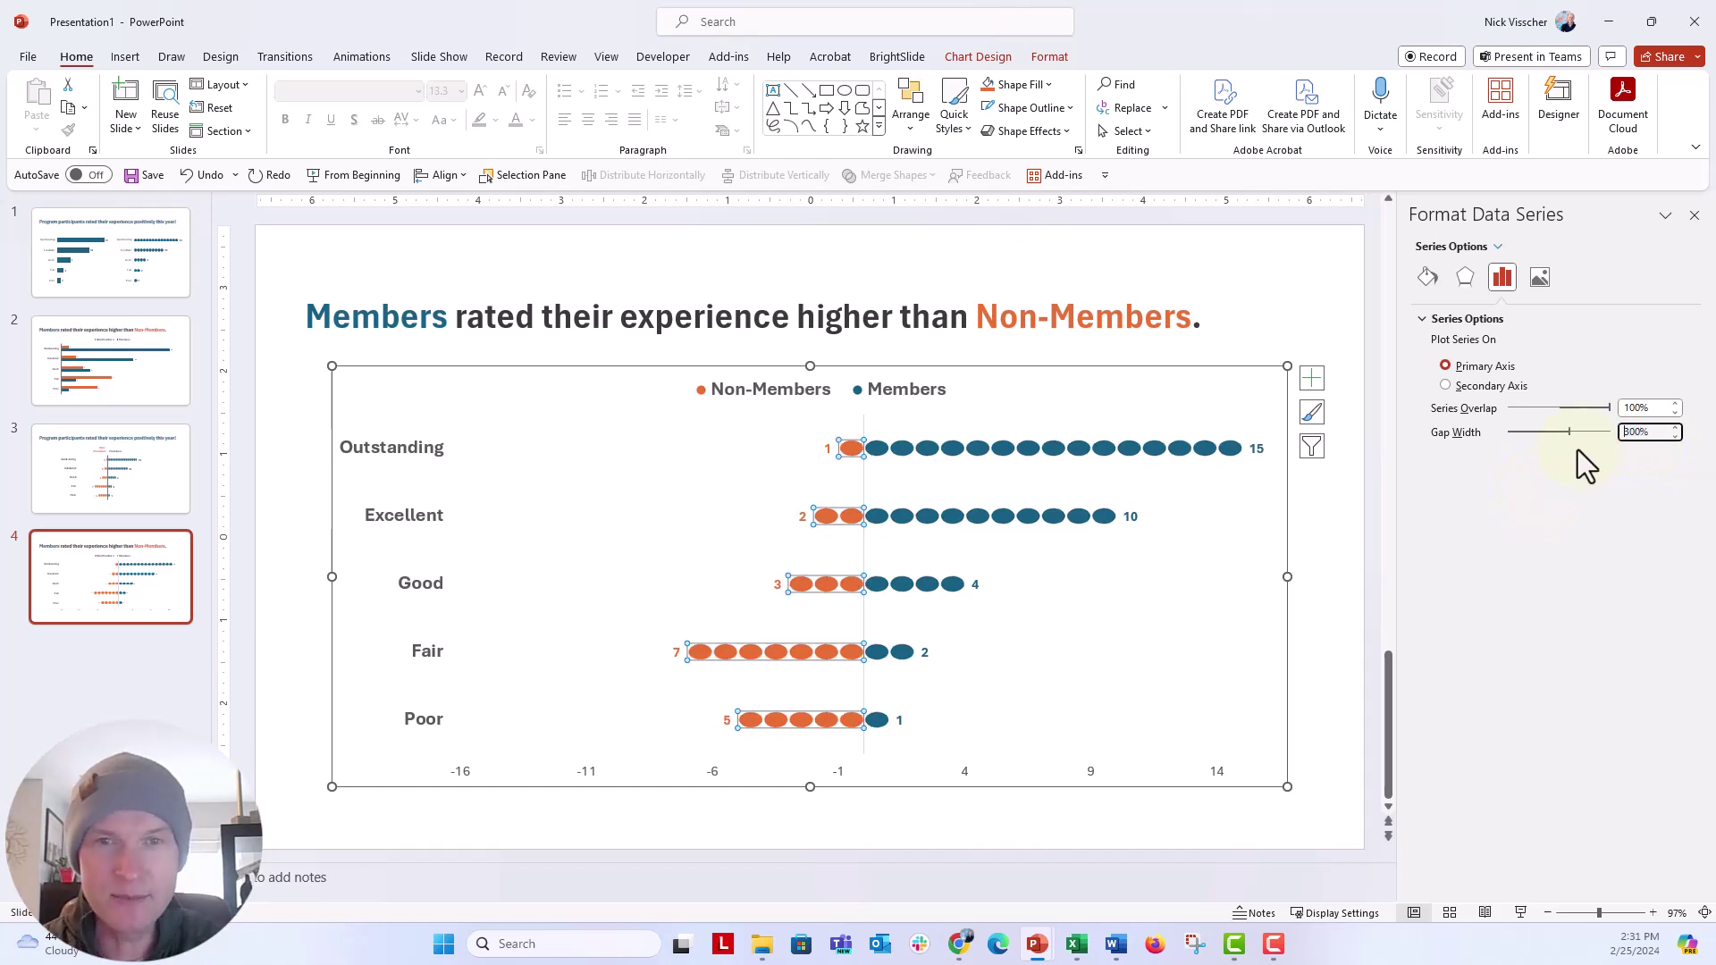
{"action": "left_click_drag", "start_coordinate": [1654, 432], "coordinate": [1612, 433]}
{"action": "type", "text": "50"}
{"action": "key", "text": "Return"}
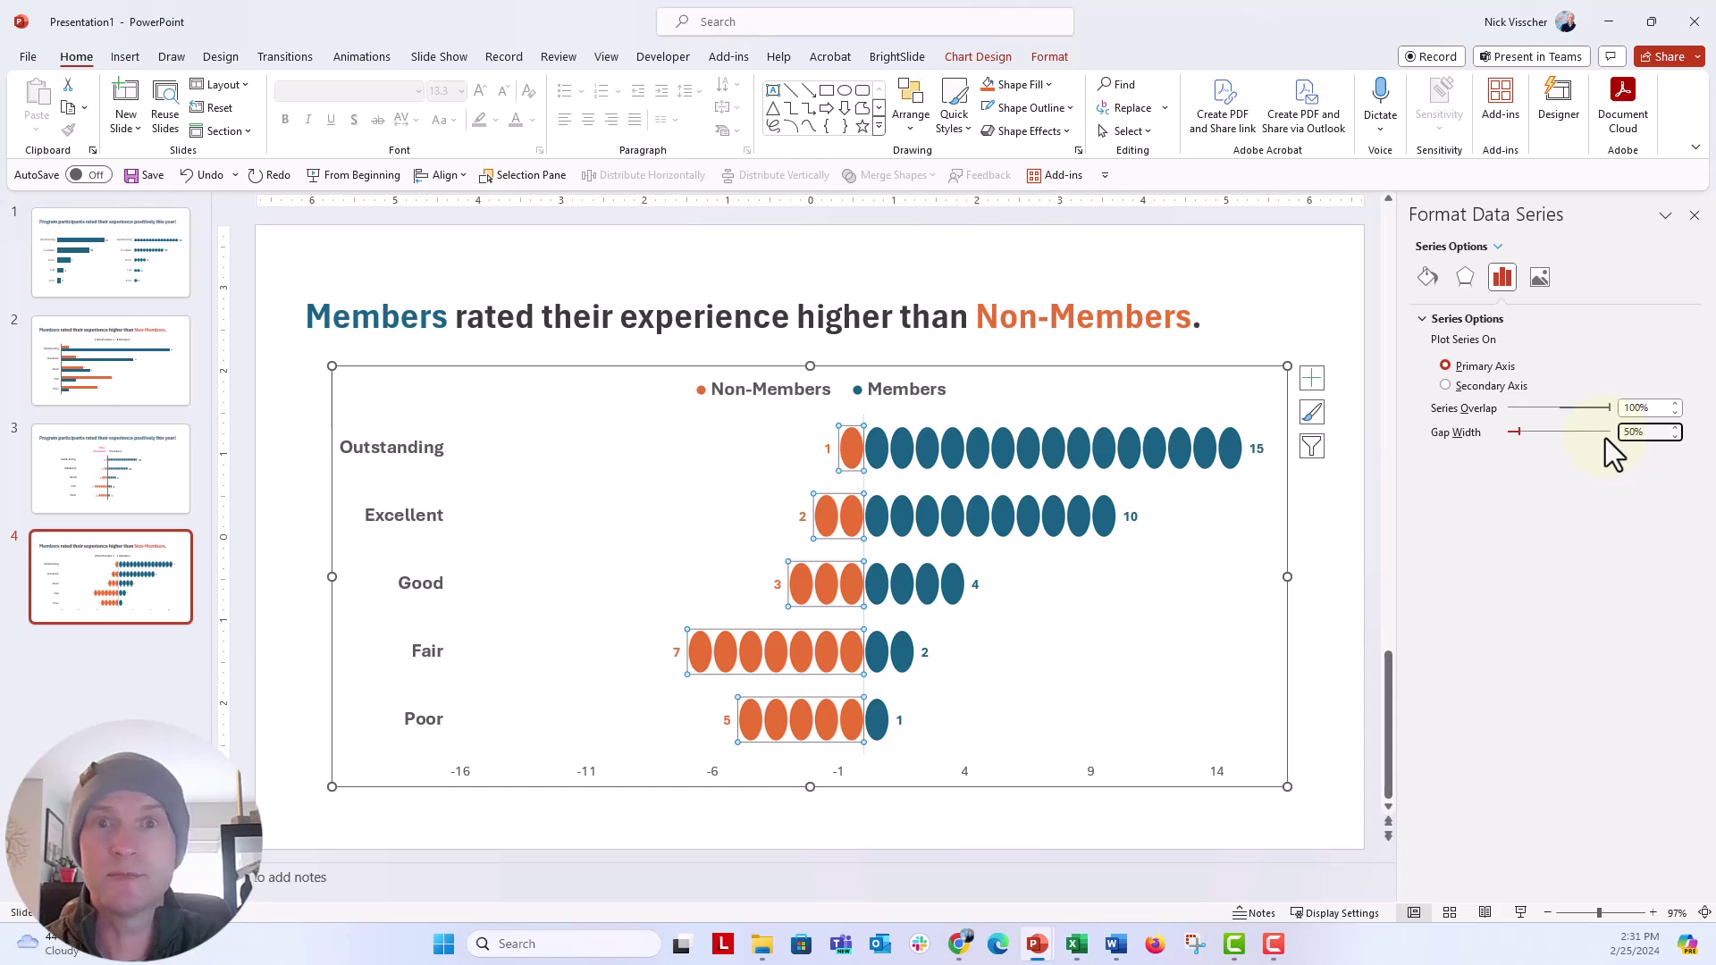
{"action": "double_click", "coordinate": [1655, 430]}
{"action": "type", "text": "150"}
{"action": "key", "text": "Return"}
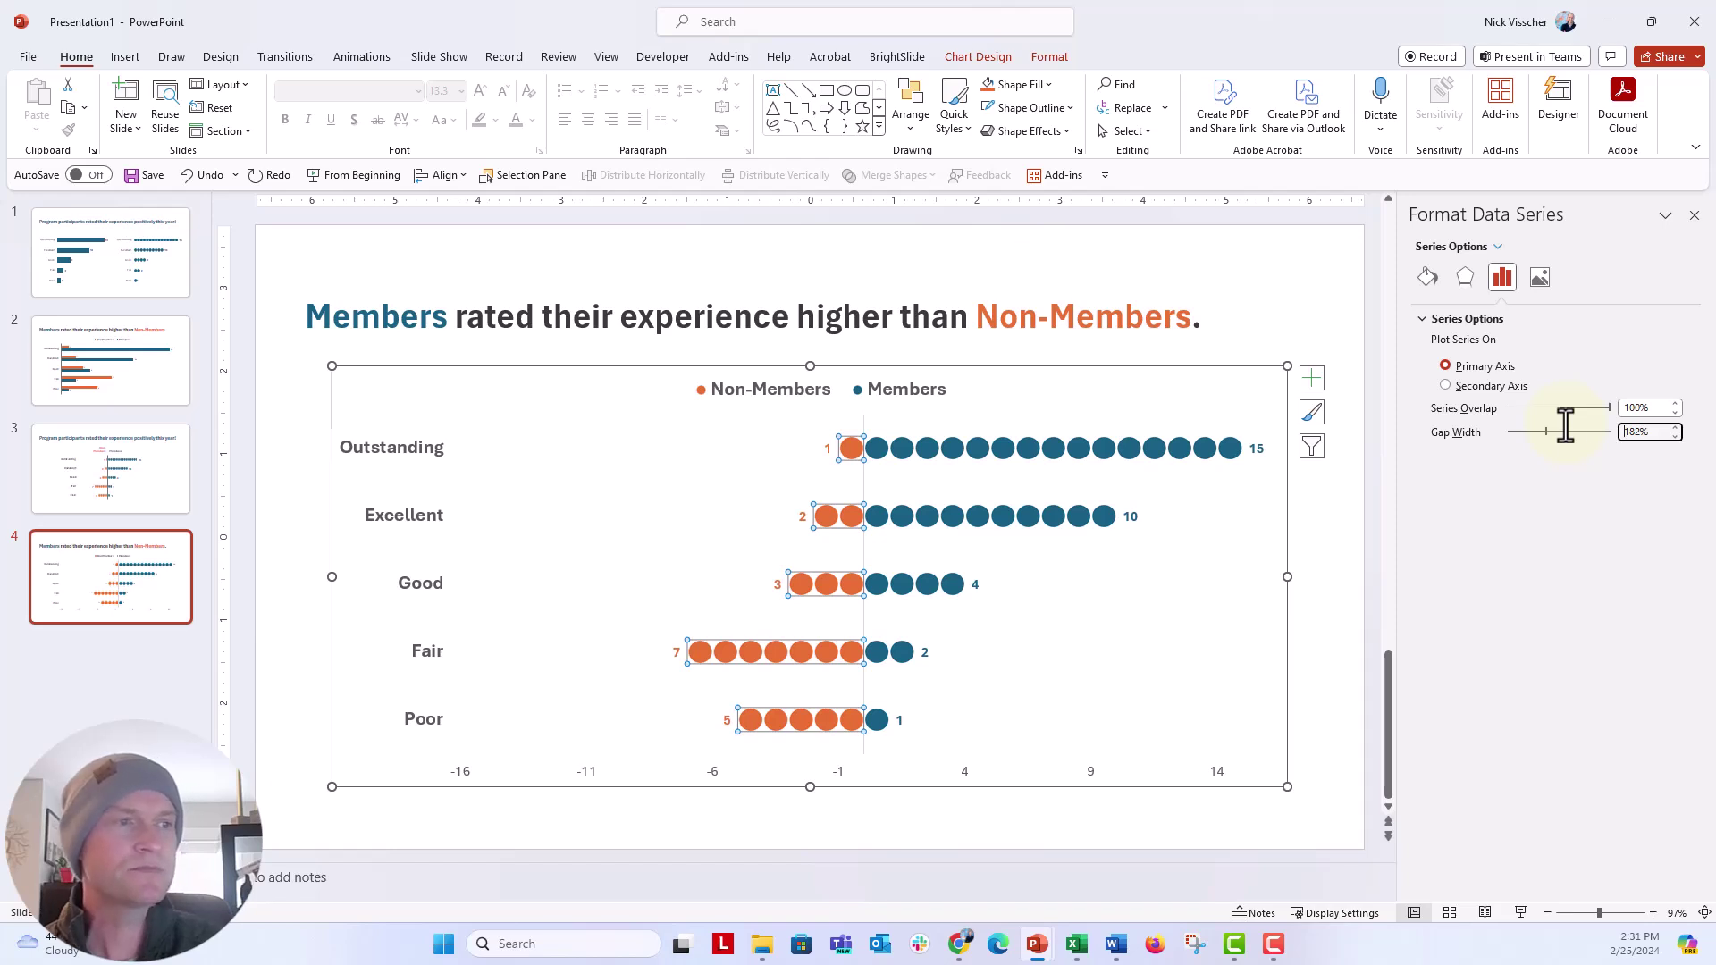
Colour the horizontal value axis numbers white so they disappear.
{"action": "left_click", "coordinate": [463, 777]}
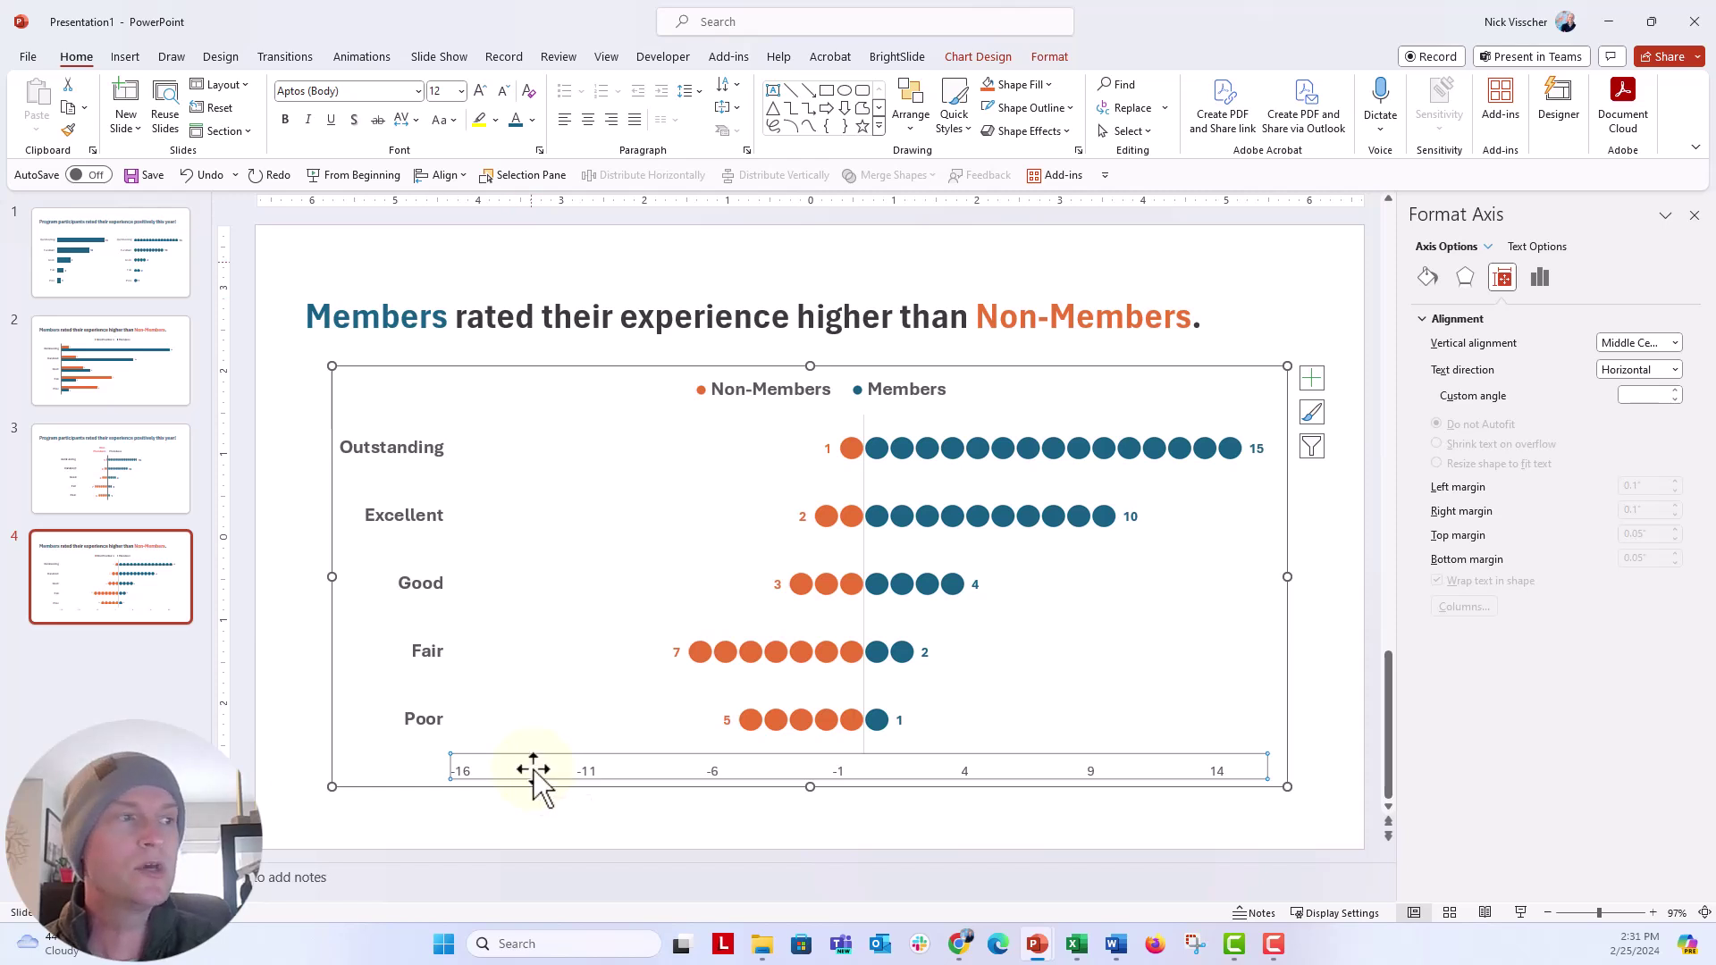
{"action": "left_click", "coordinate": [535, 125]}
{"action": "left_click", "coordinate": [520, 176]}
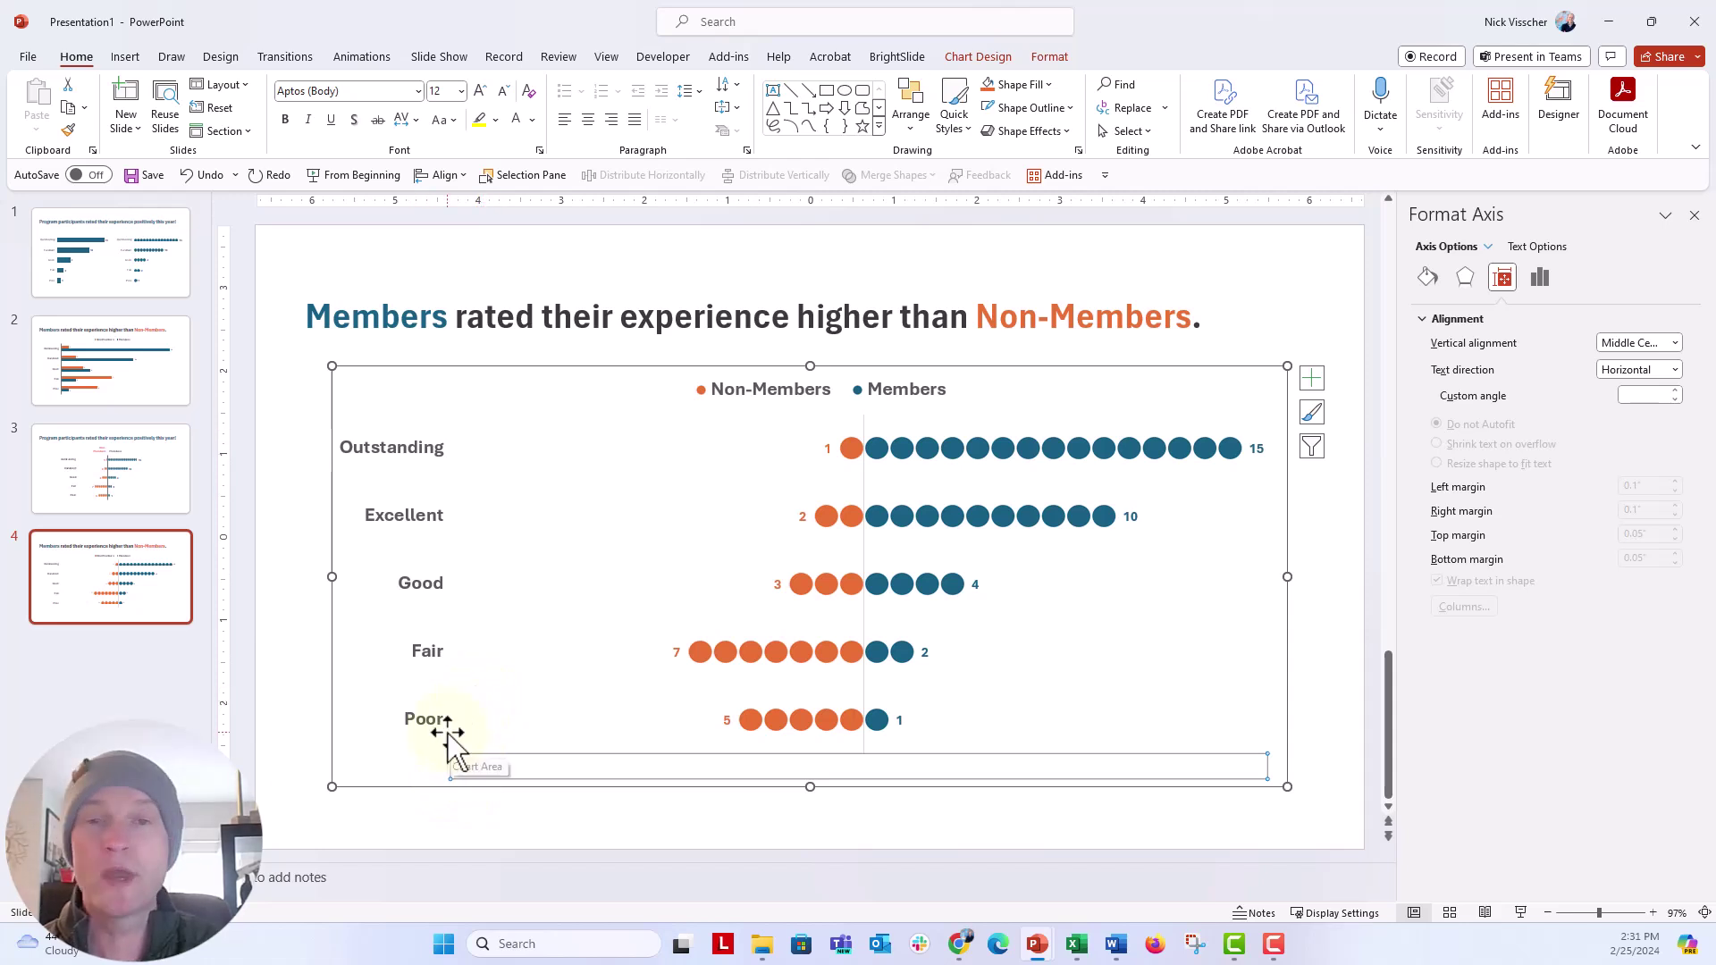
Set the horizontal axis minimum bound to -8, then bring up the Members series options.
{"action": "left_click", "coordinate": [1539, 280]}
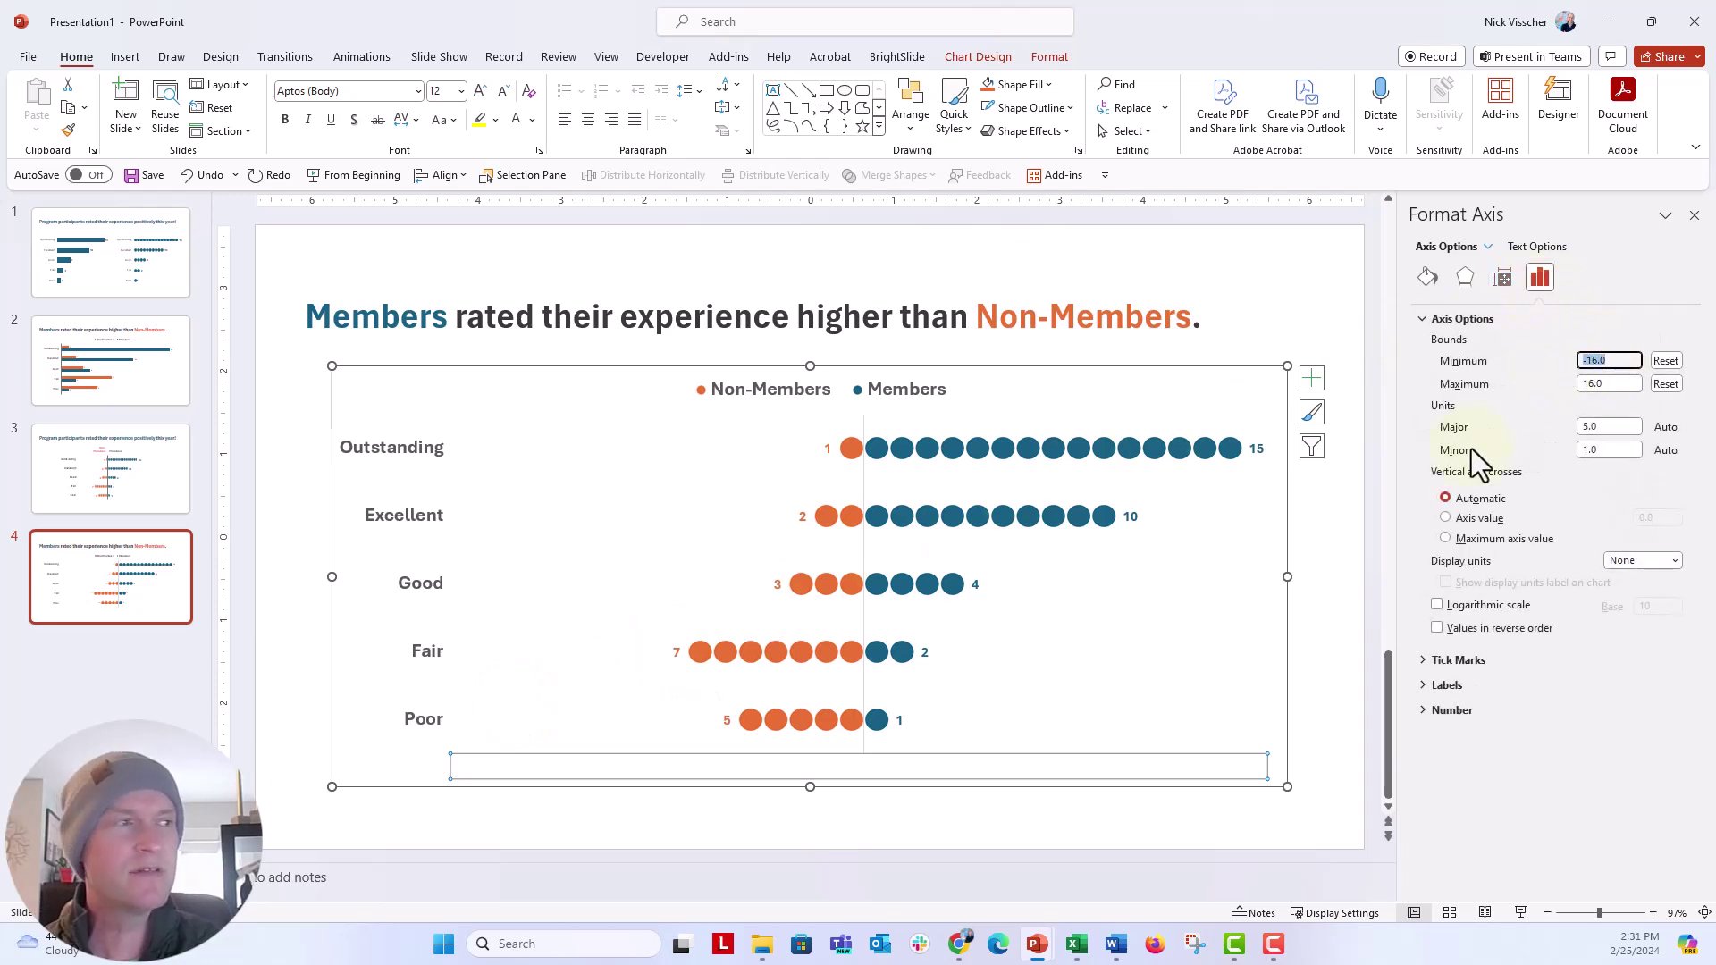
{"action": "type", "text": "-8"}
{"action": "key", "text": "Return"}
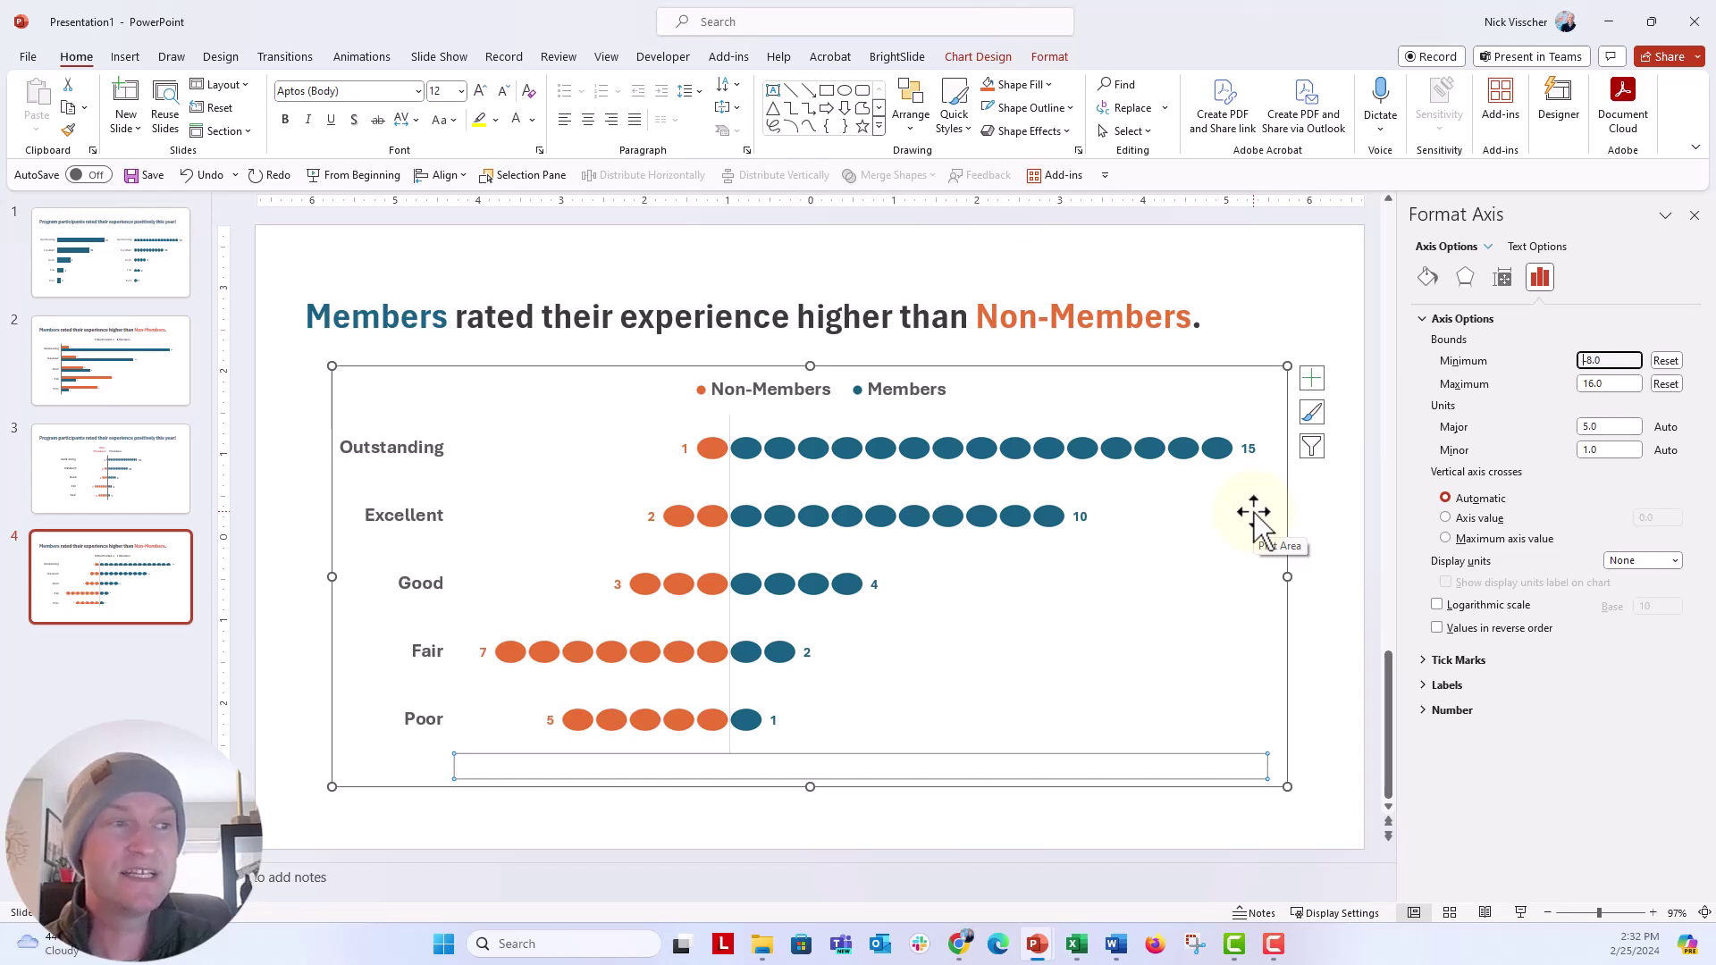
{"action": "left_click", "coordinate": [753, 447]}
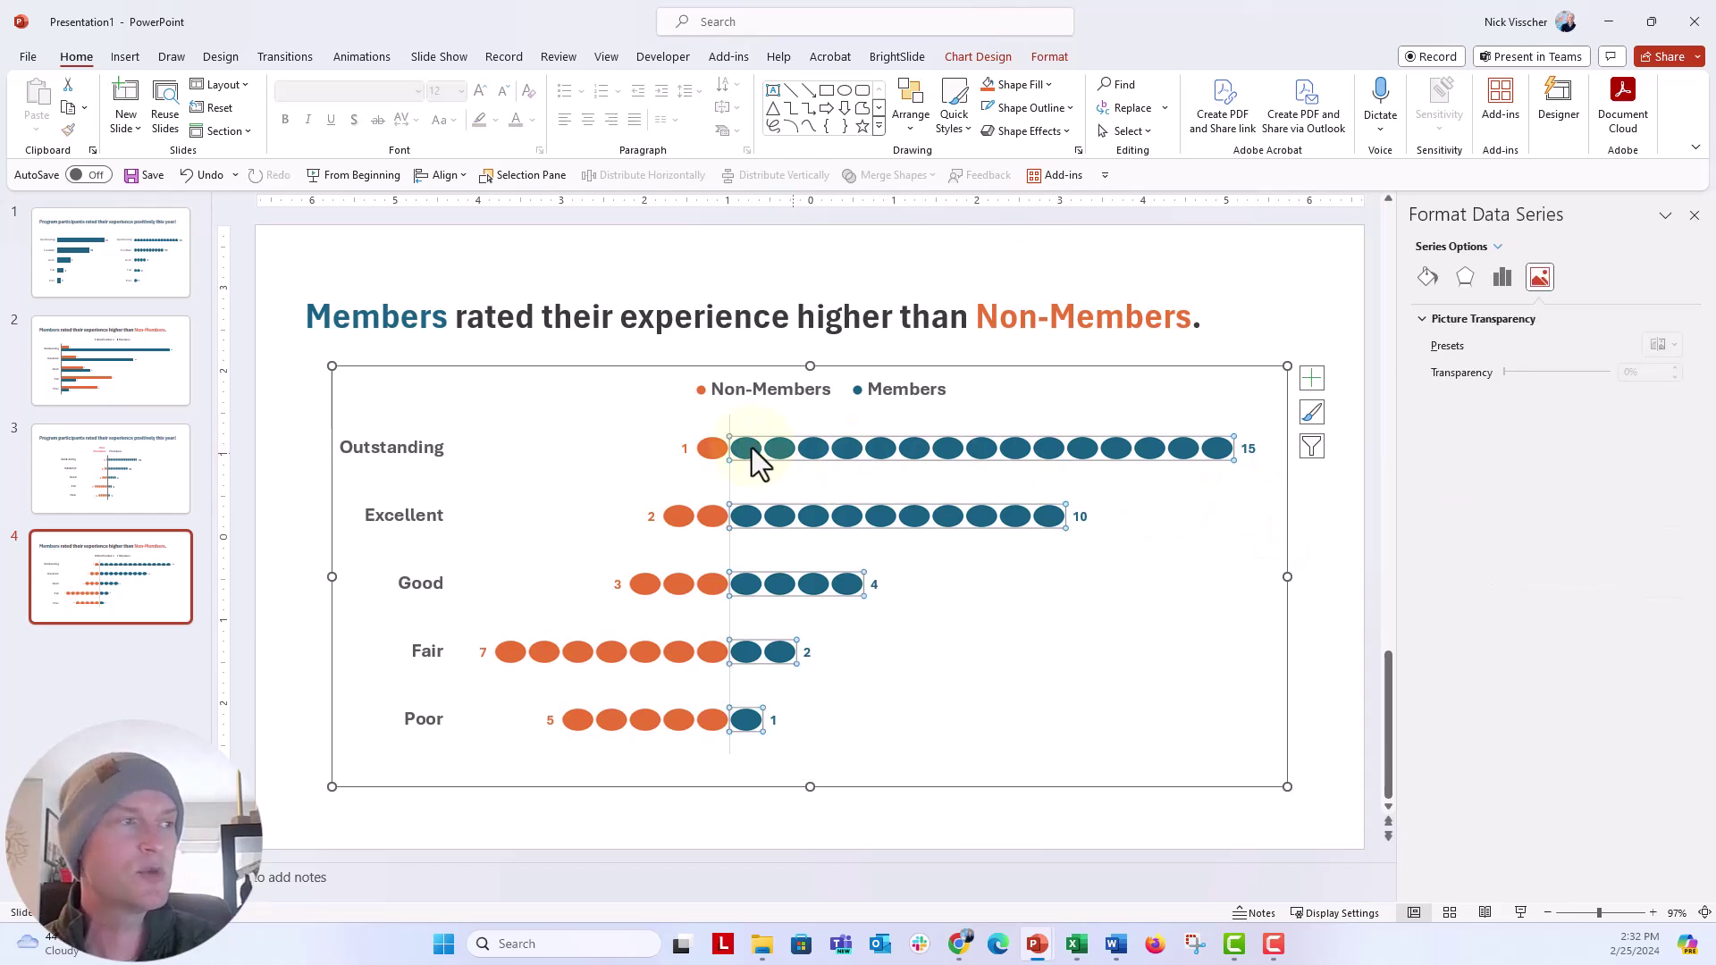
{"action": "left_click", "coordinate": [1499, 278]}
Lower the Members gap width to about 88% to enlarge the circles, then preview the chart.
{"action": "left_click", "coordinate": [1673, 438]}
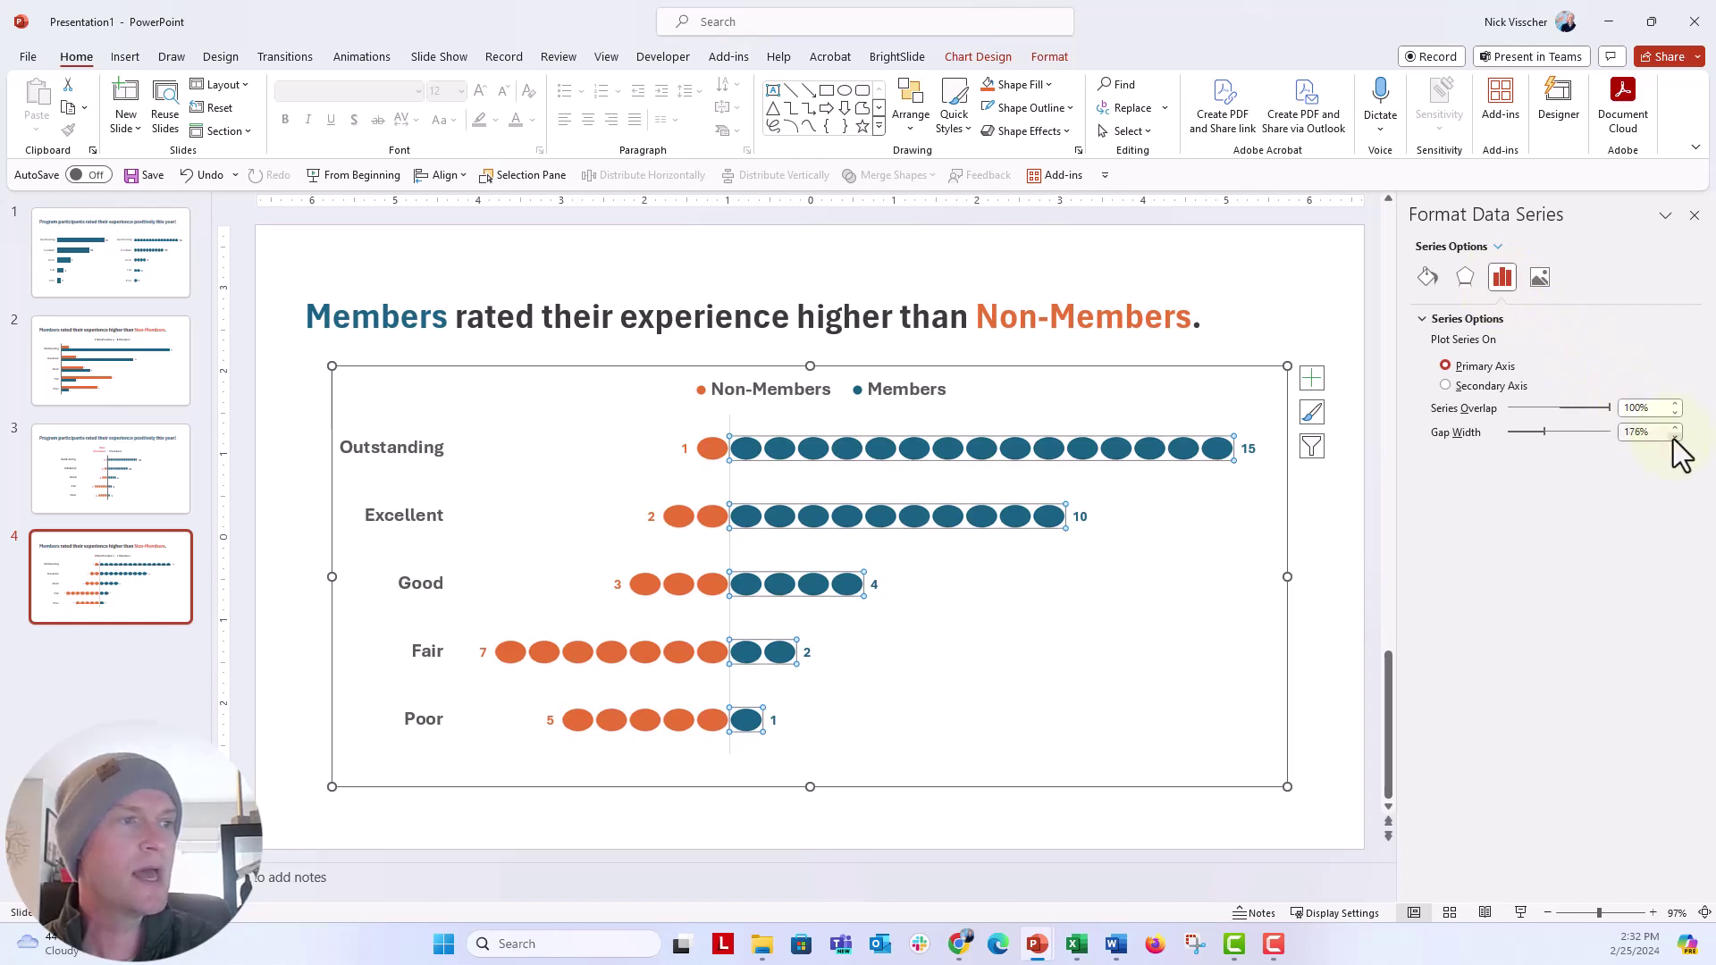
{"action": "left_click", "coordinate": [1673, 438]}
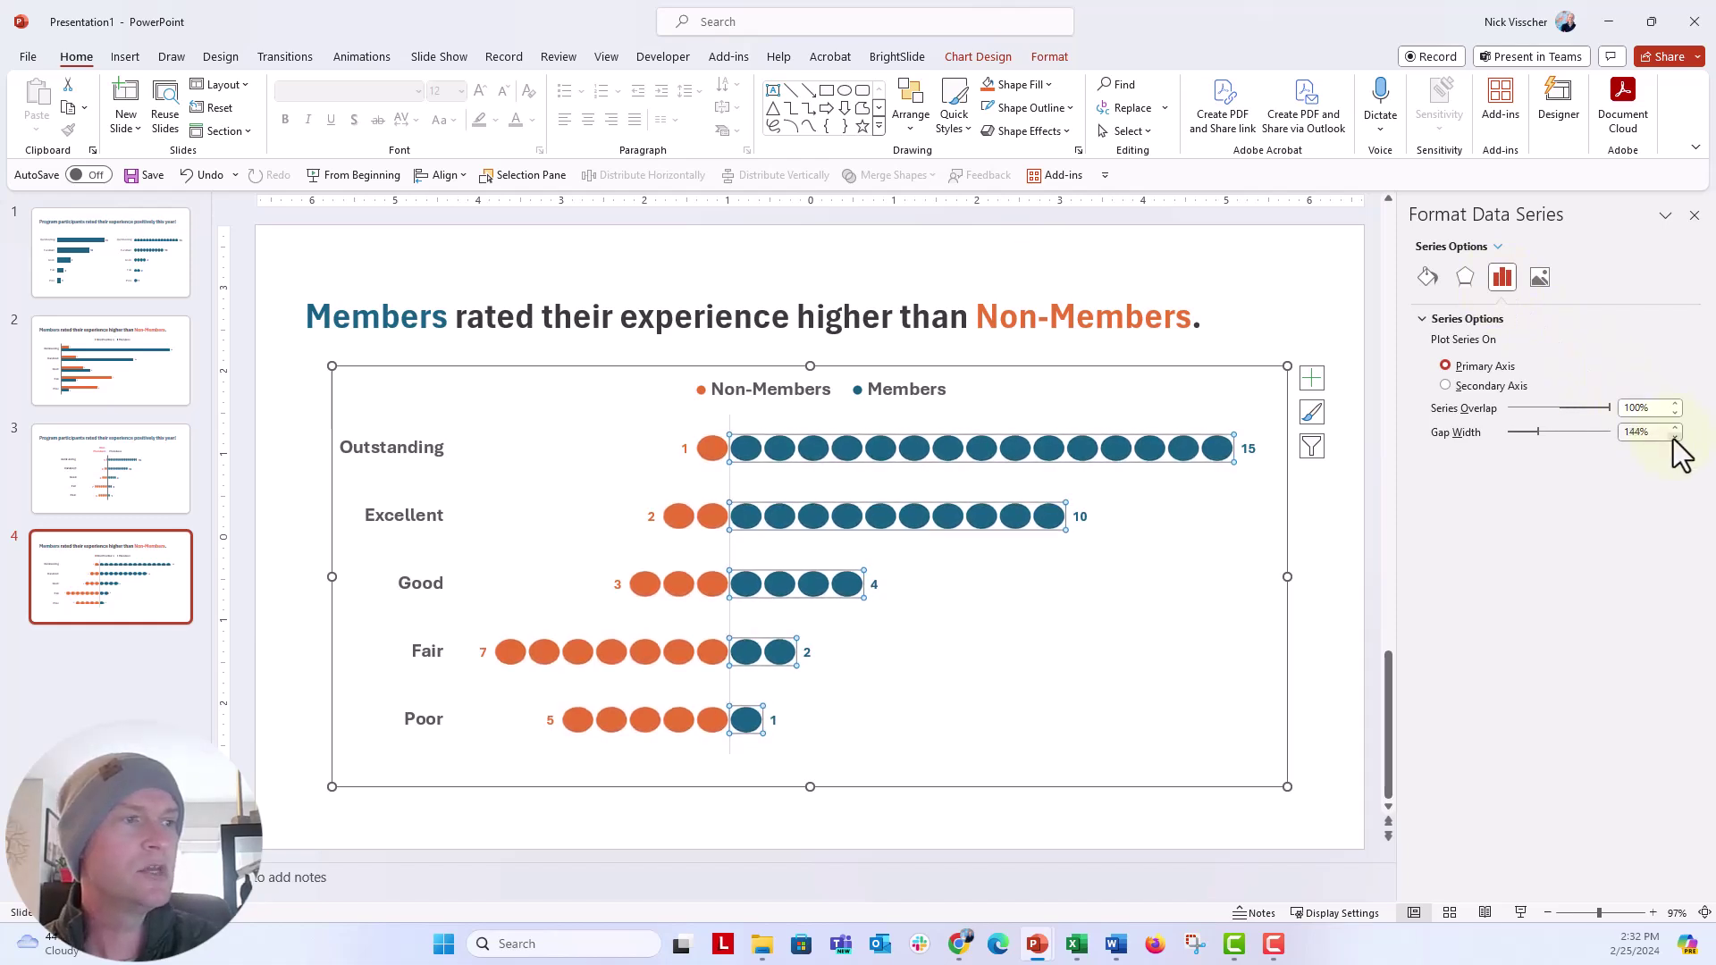
{"action": "left_click", "coordinate": [1673, 438]}
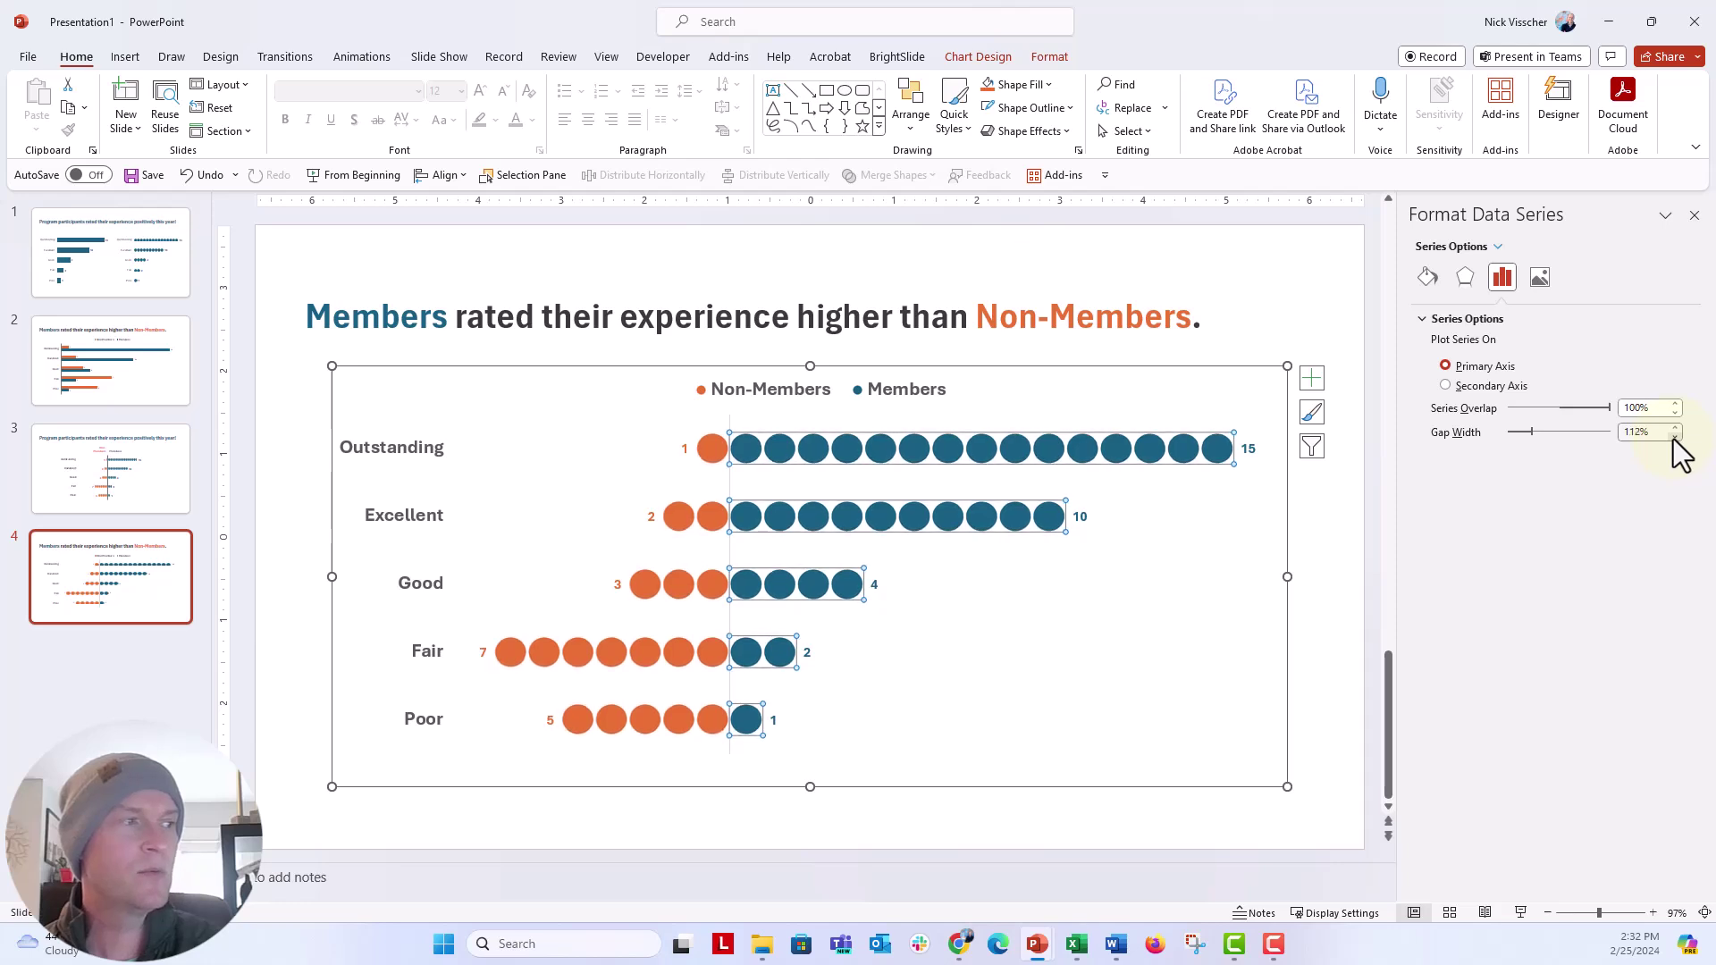
{"action": "left_click", "coordinate": [1673, 437]}
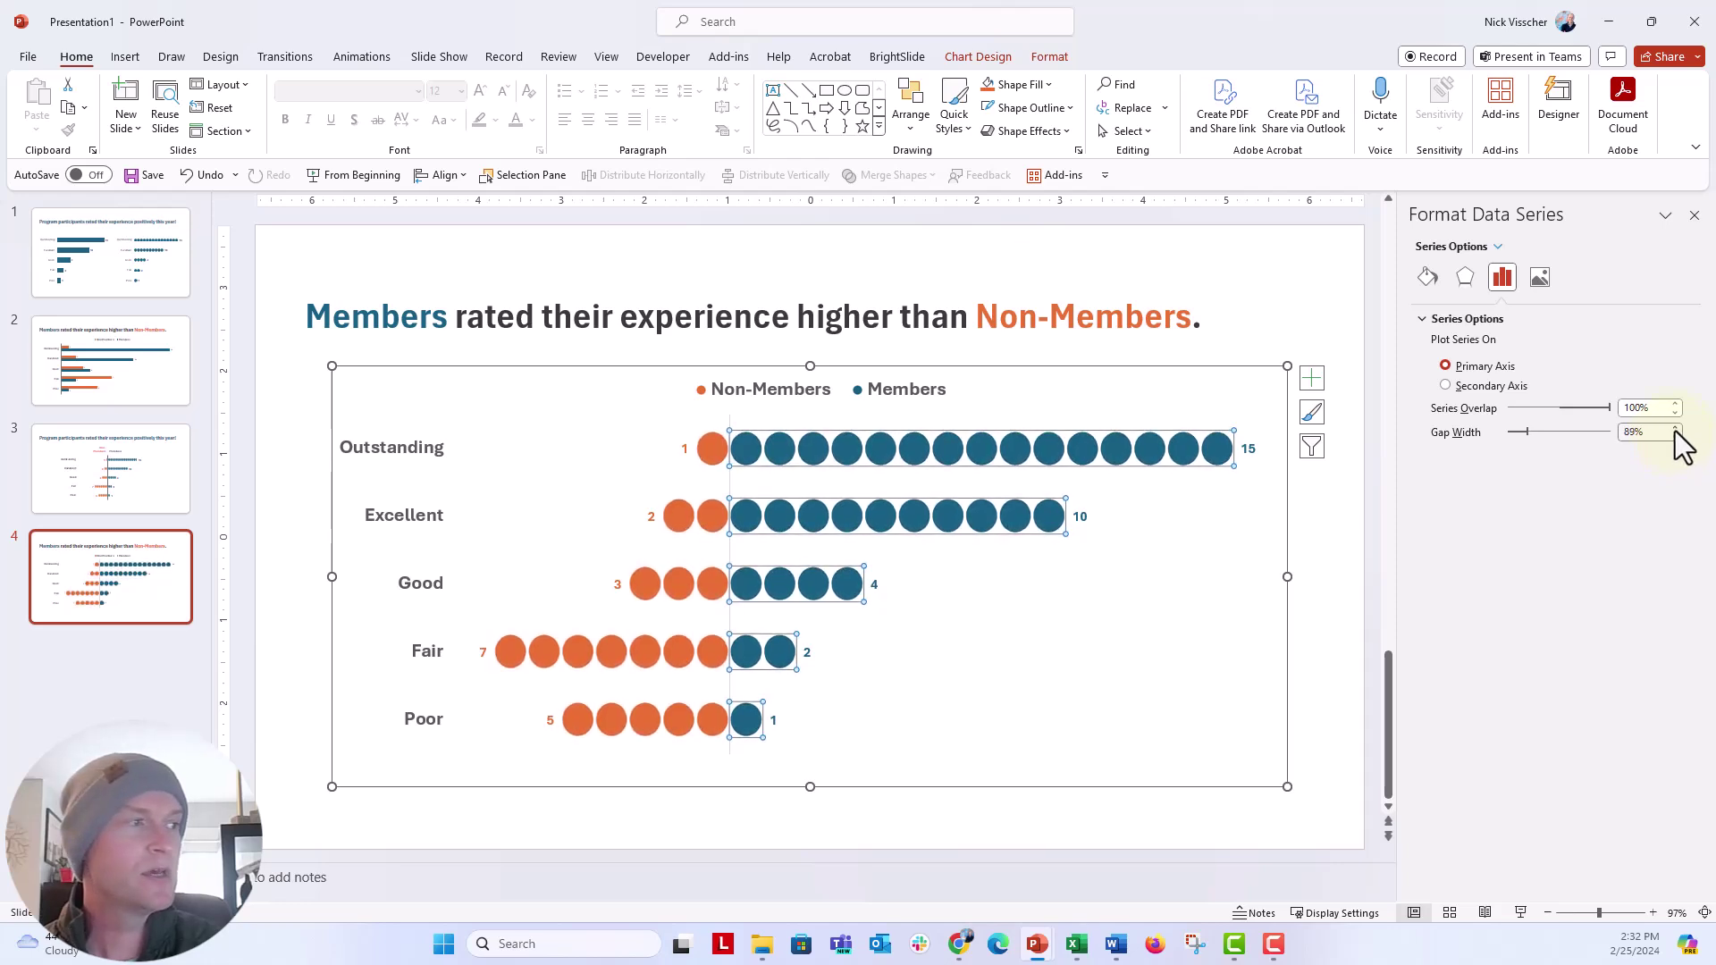
{"action": "left_click", "coordinate": [1330, 785]}
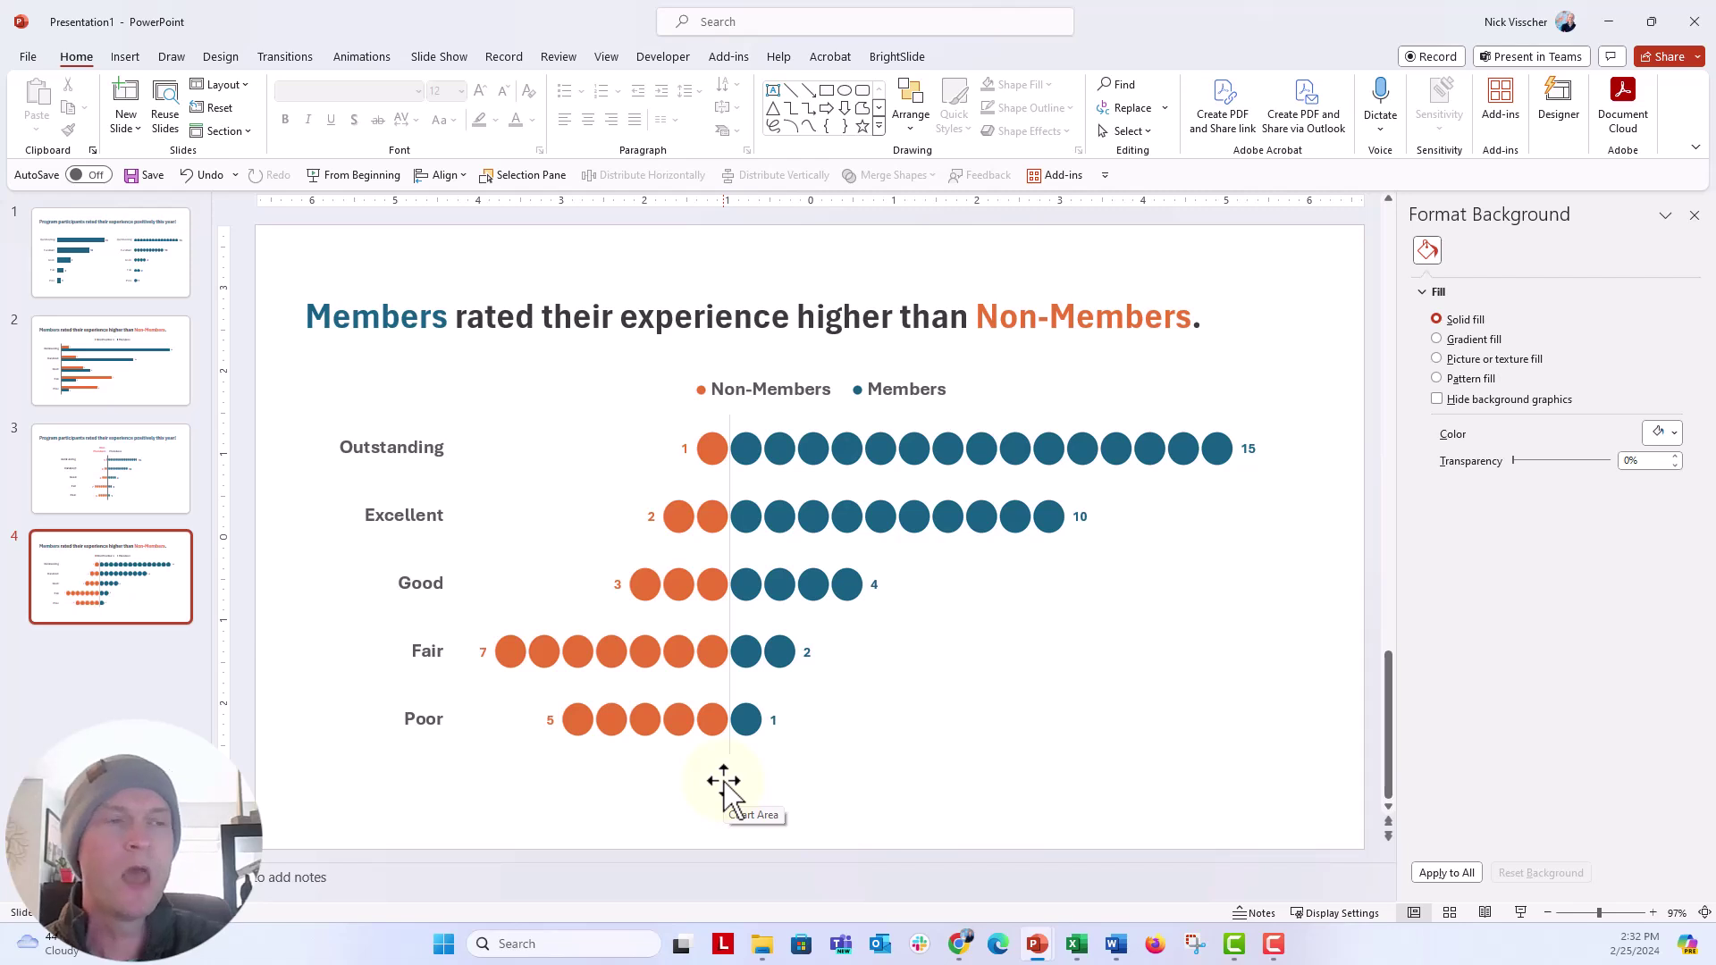
Set the vertical category axis line to No line and preview the chart.
{"action": "left_click", "coordinate": [403, 463]}
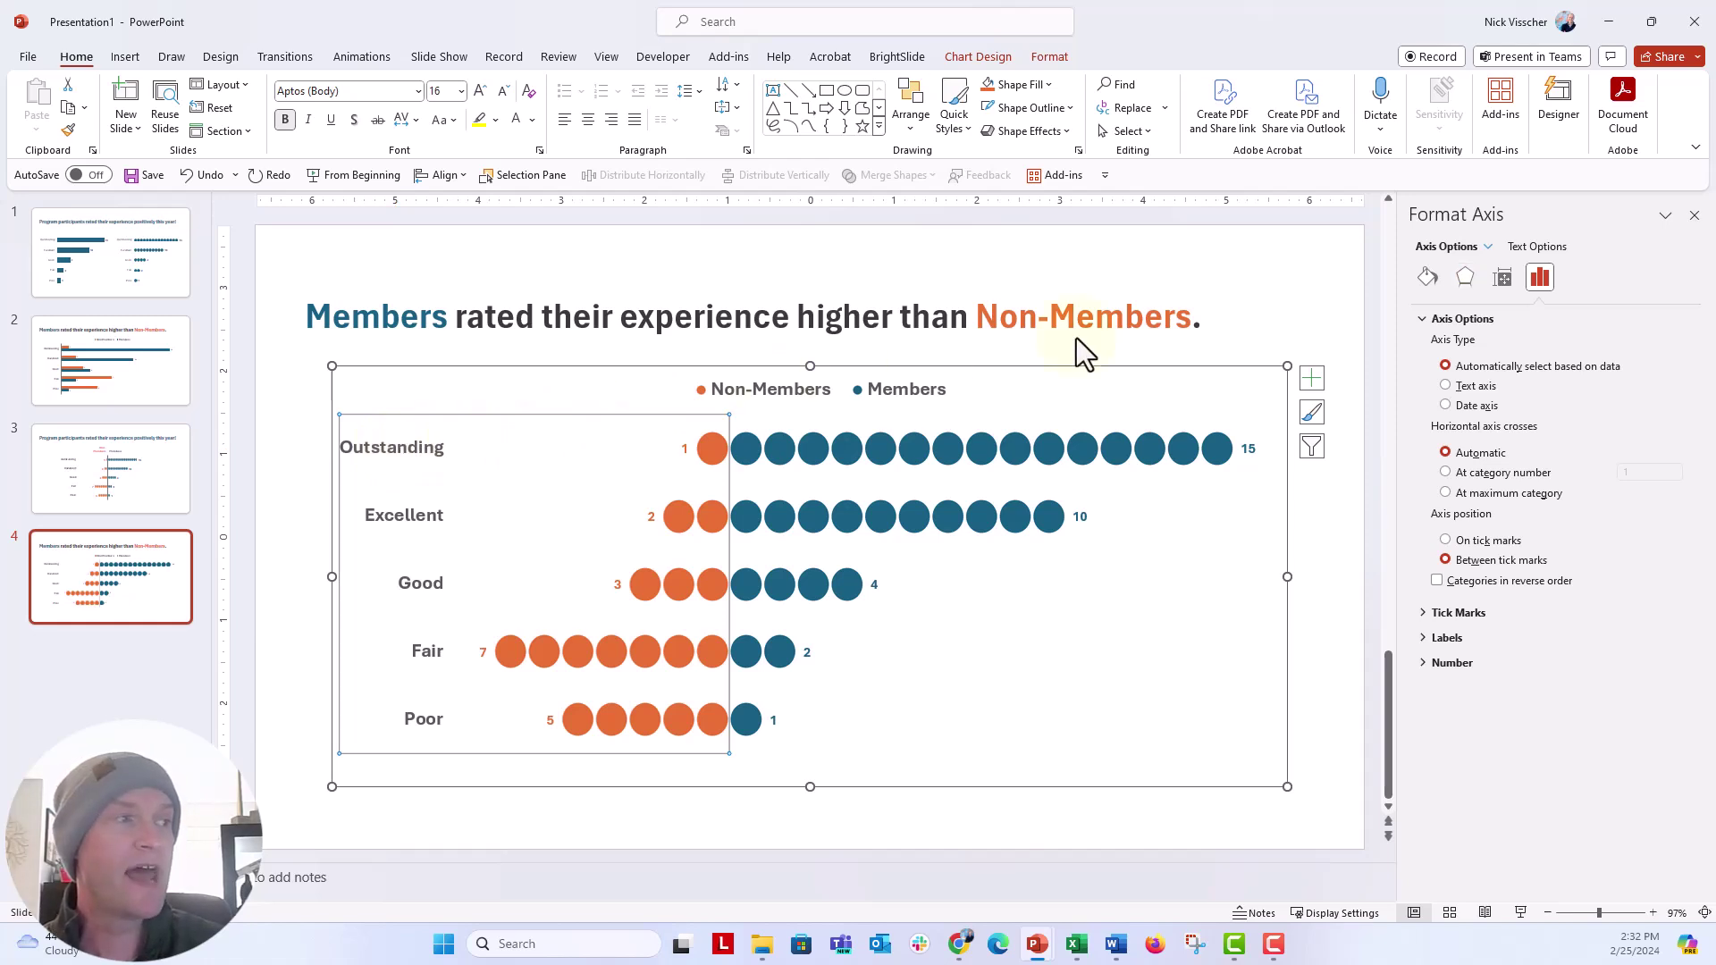
{"action": "left_click", "coordinate": [1428, 278]}
{"action": "left_click", "coordinate": [1436, 539]}
{"action": "left_click", "coordinate": [1326, 690]}
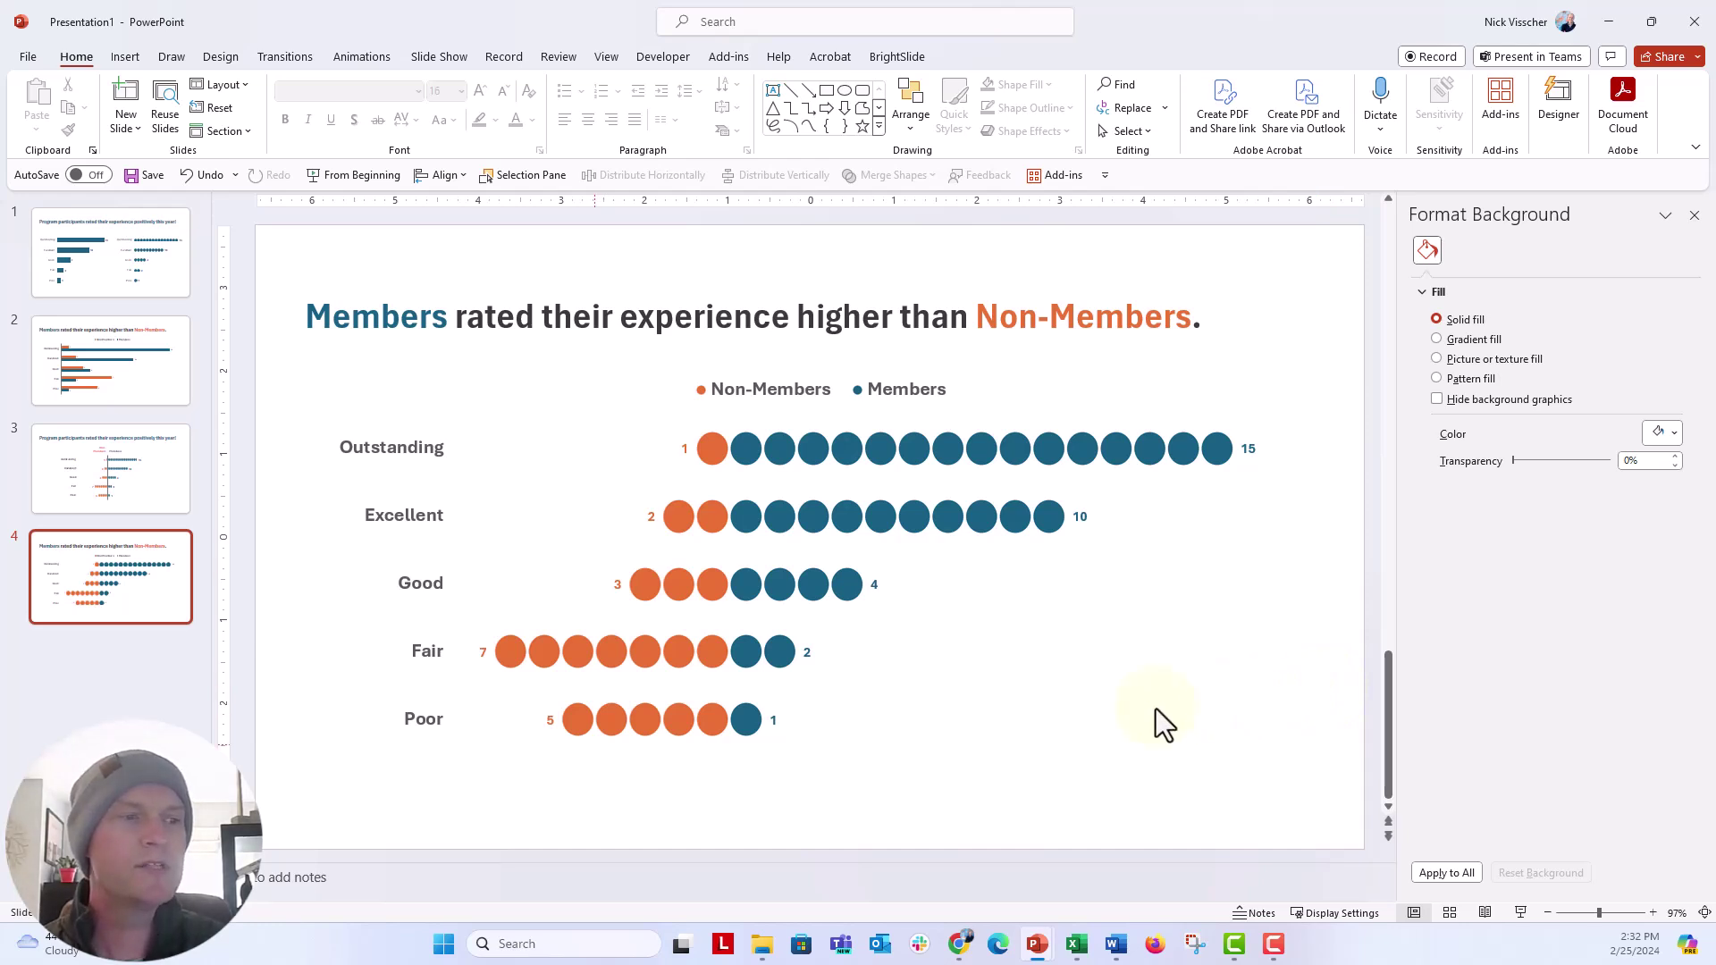
Make the horizontal axis numbers visible again and have the vertical axis cross at a set value.
{"action": "left_click", "coordinate": [626, 761]}
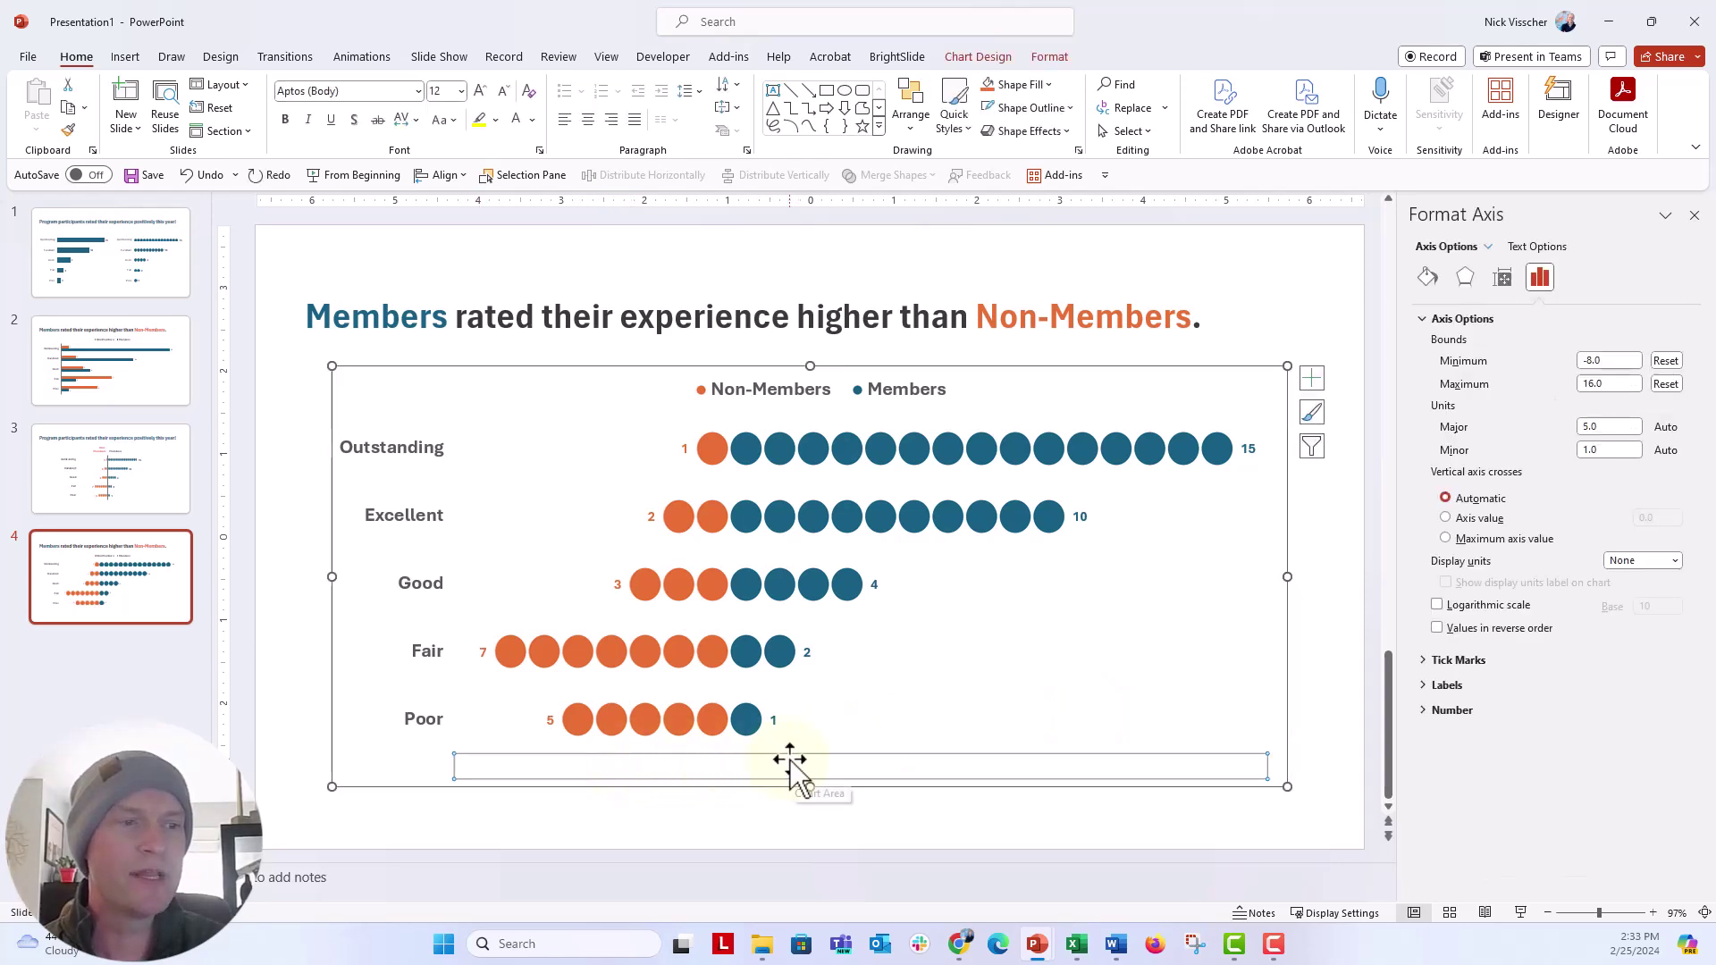
{"action": "left_click", "coordinate": [538, 122]}
{"action": "left_click", "coordinate": [529, 207]}
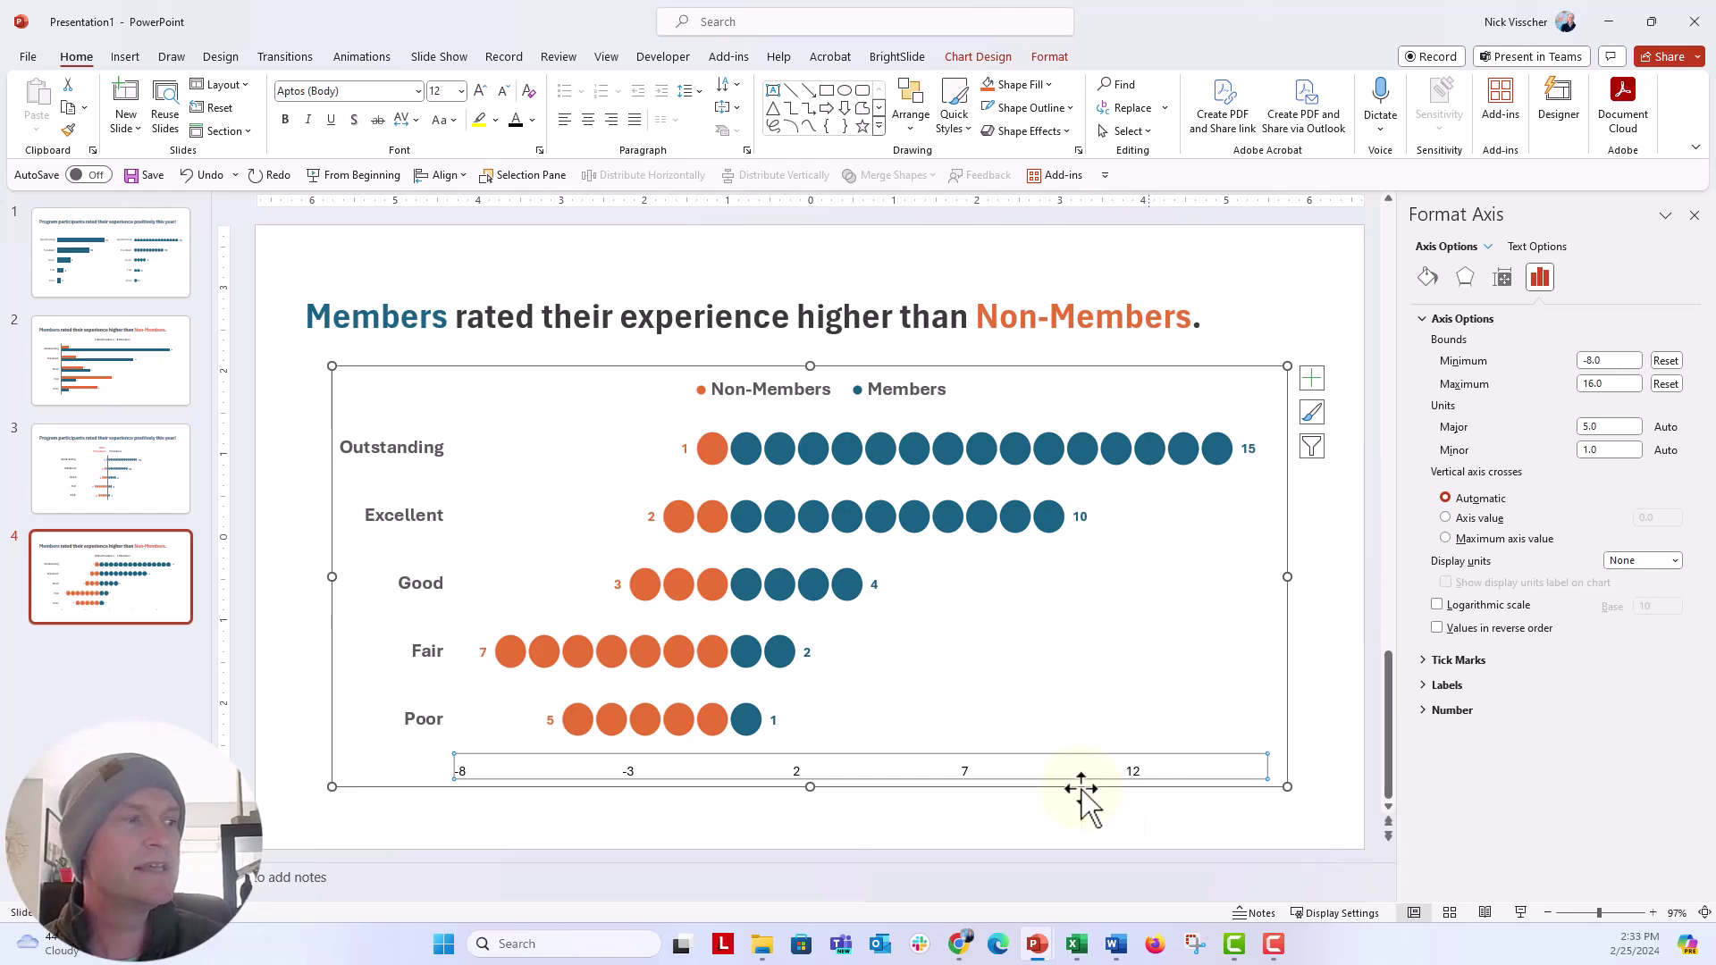
{"action": "left_click", "coordinate": [1470, 522]}
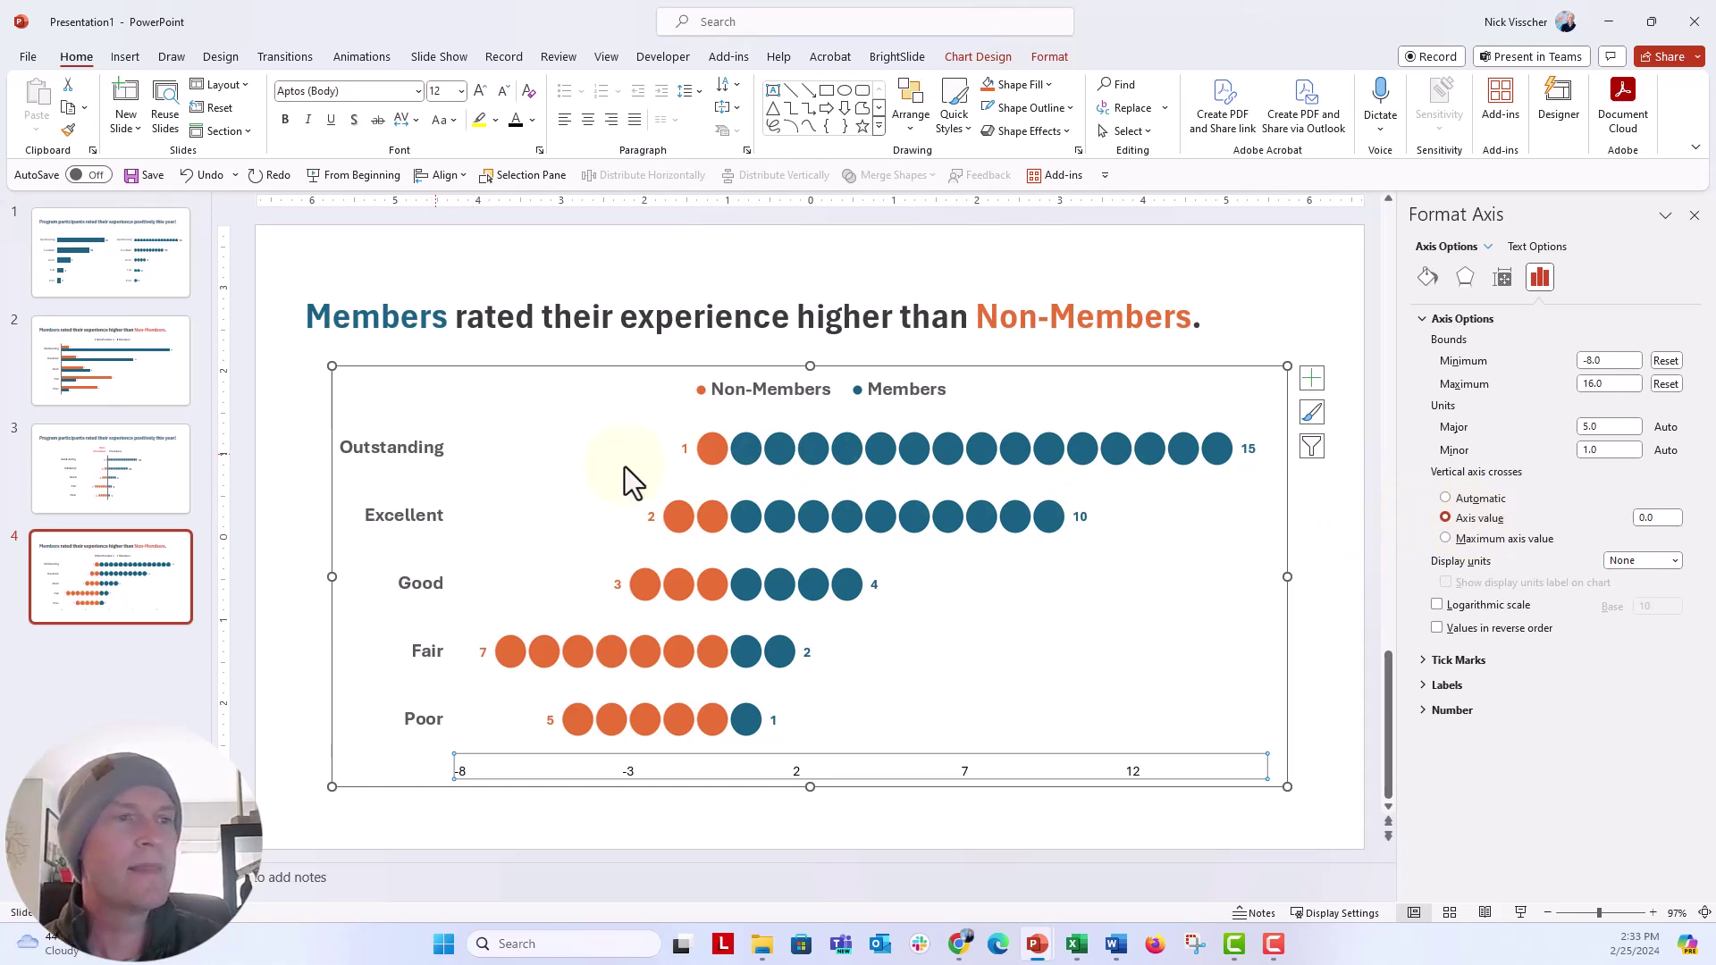
Colour the vertical category axis line black so it runs down the chart centre.
{"action": "left_click", "coordinate": [432, 454]}
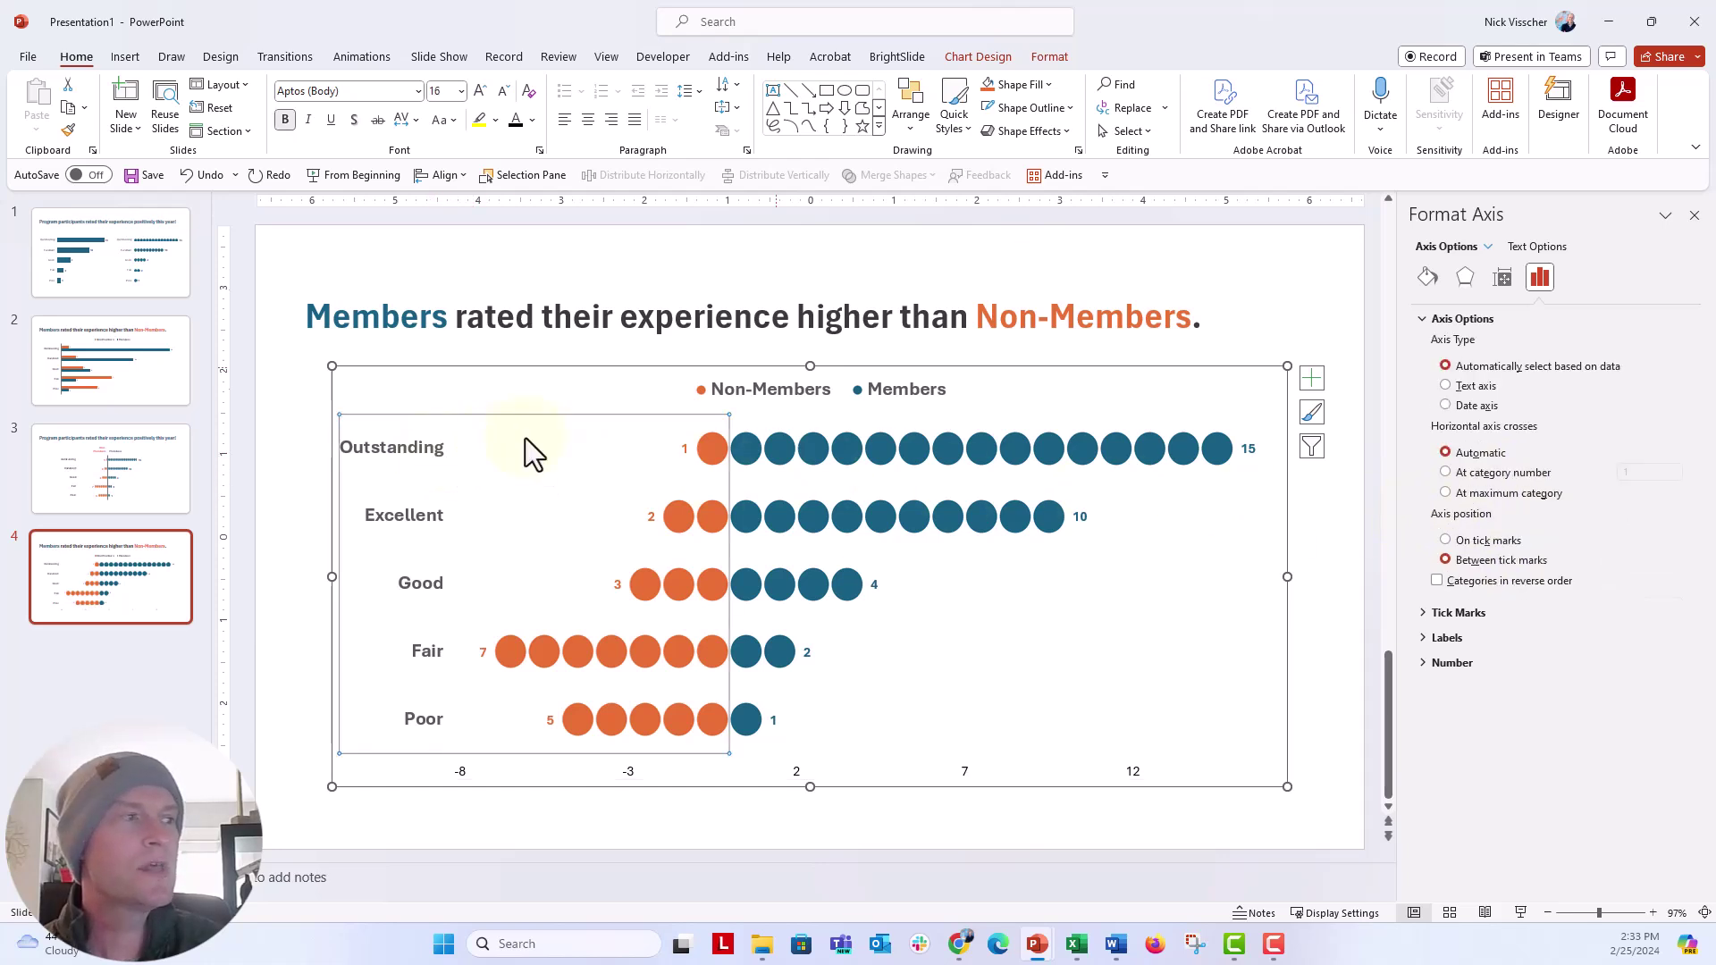
{"action": "left_click", "coordinate": [1429, 278]}
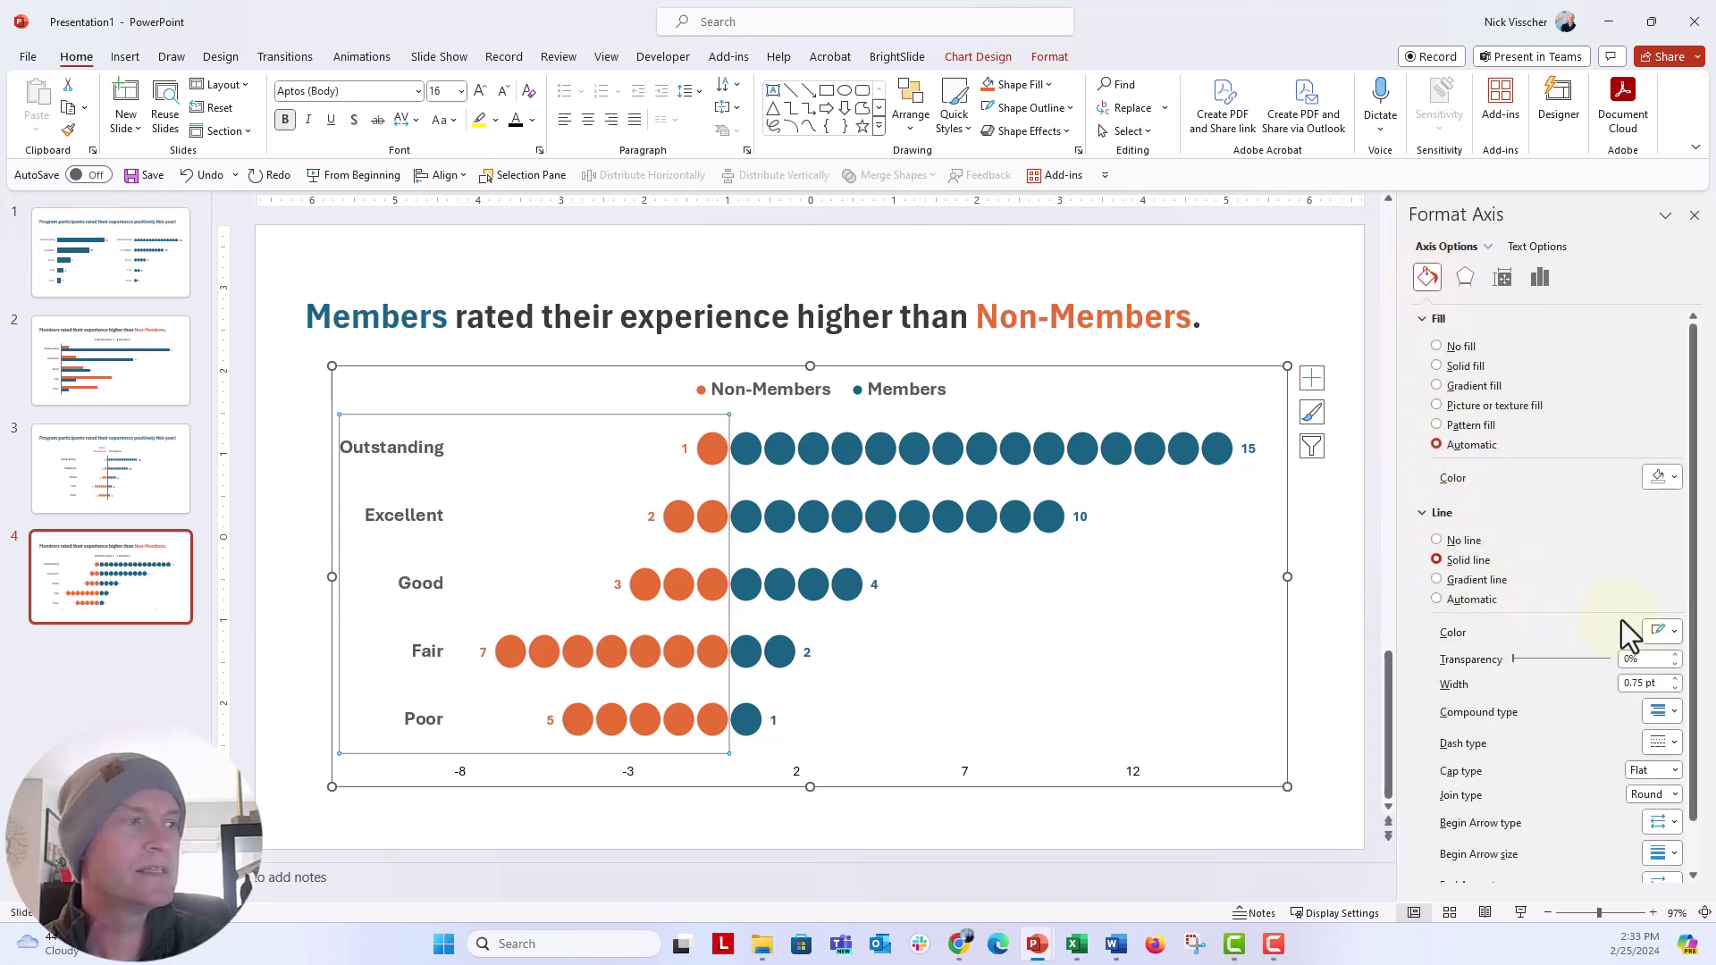
{"action": "left_click", "coordinate": [1663, 630]}
{"action": "left_click", "coordinate": [1580, 764]}
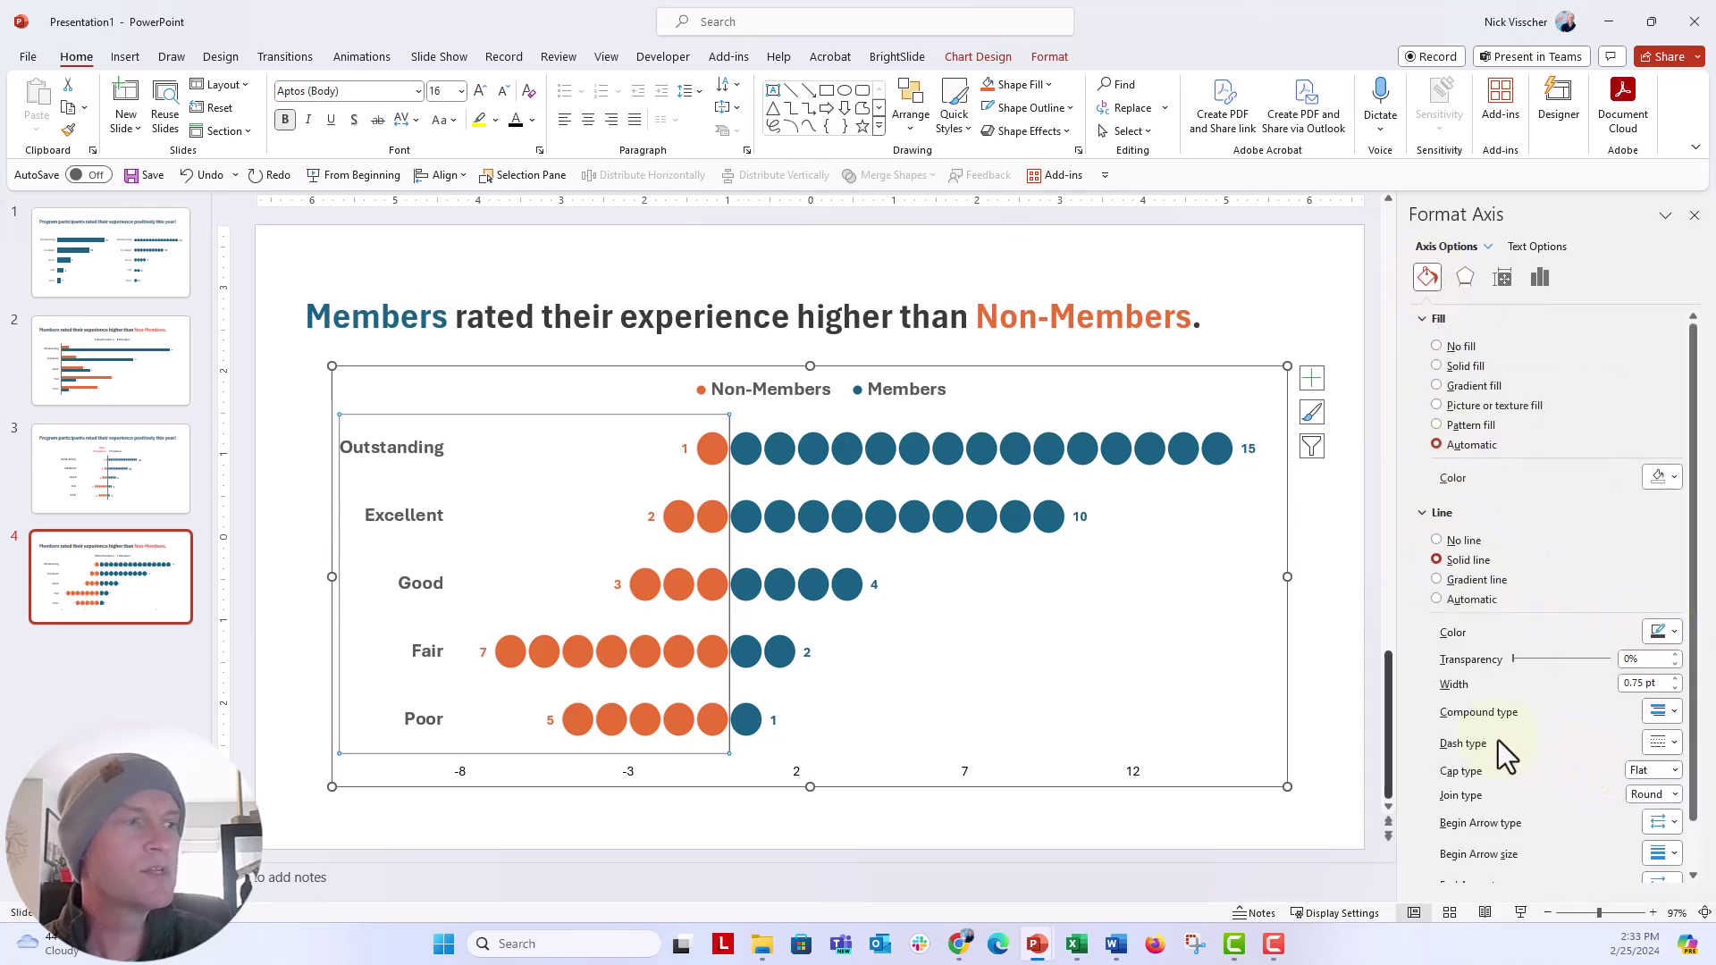
{"action": "left_click", "coordinate": [1310, 686]}
{"action": "left_click", "coordinate": [797, 776]}
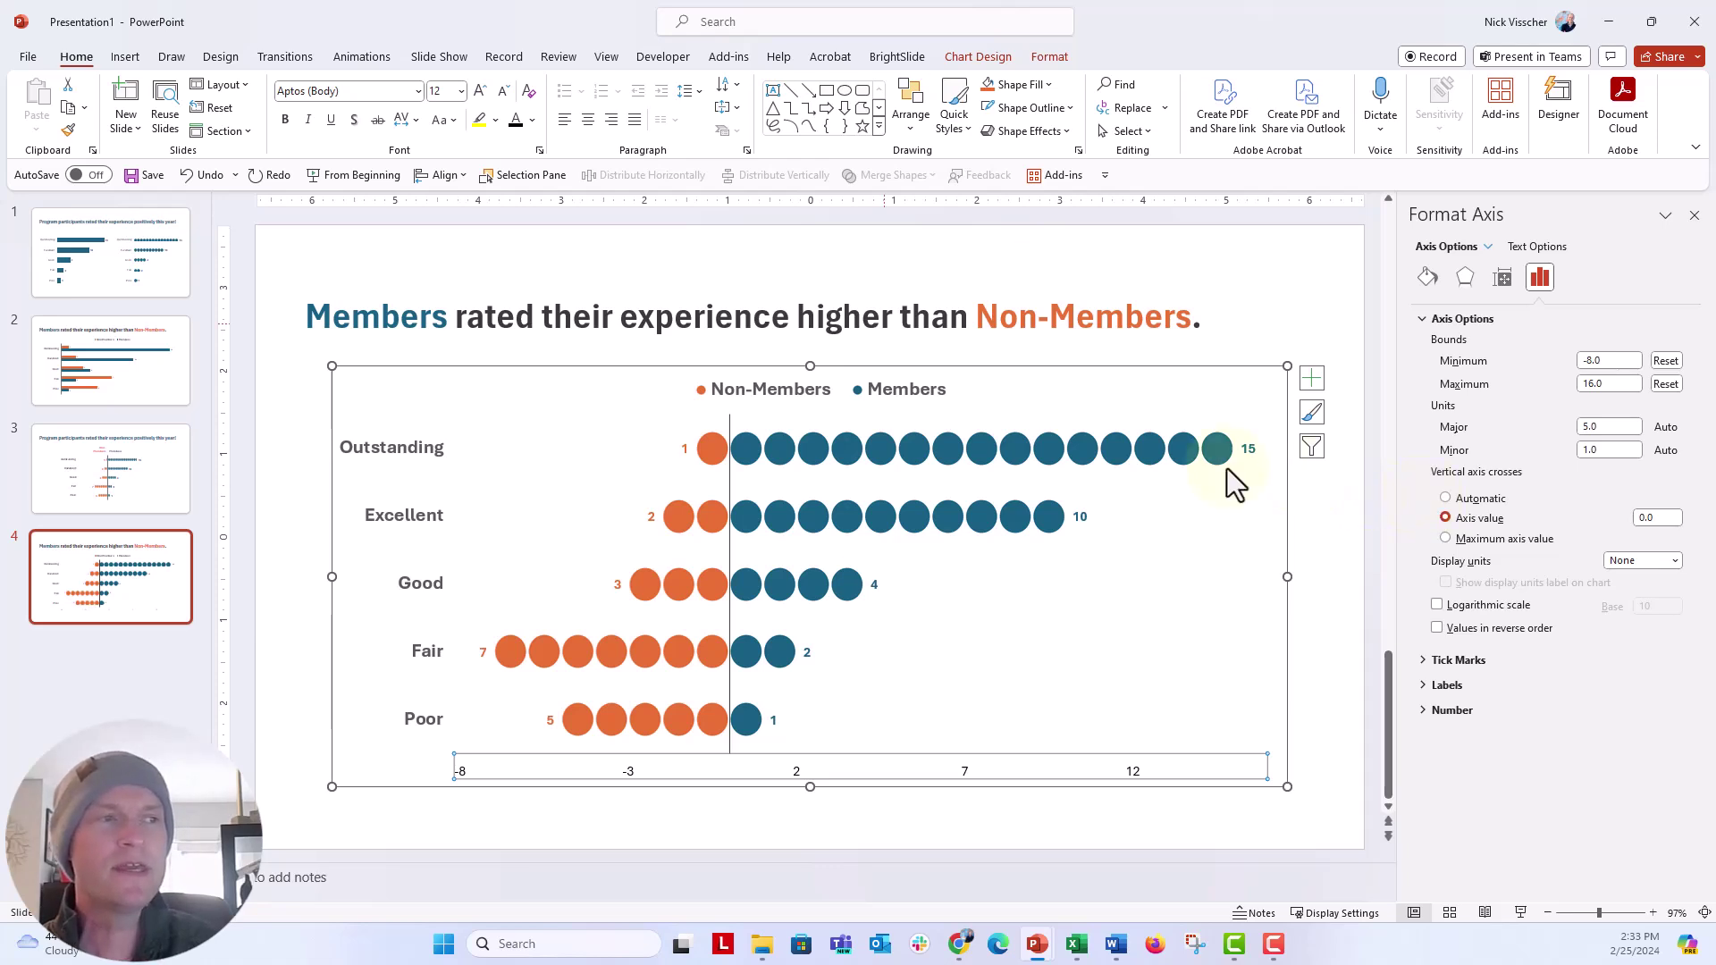
Delete the chart legend and drag the chart's top edge down to free space.
{"action": "left_click", "coordinate": [764, 396]}
{"action": "left_click_drag", "start_coordinate": [763, 395], "coordinate": [749, 406]}
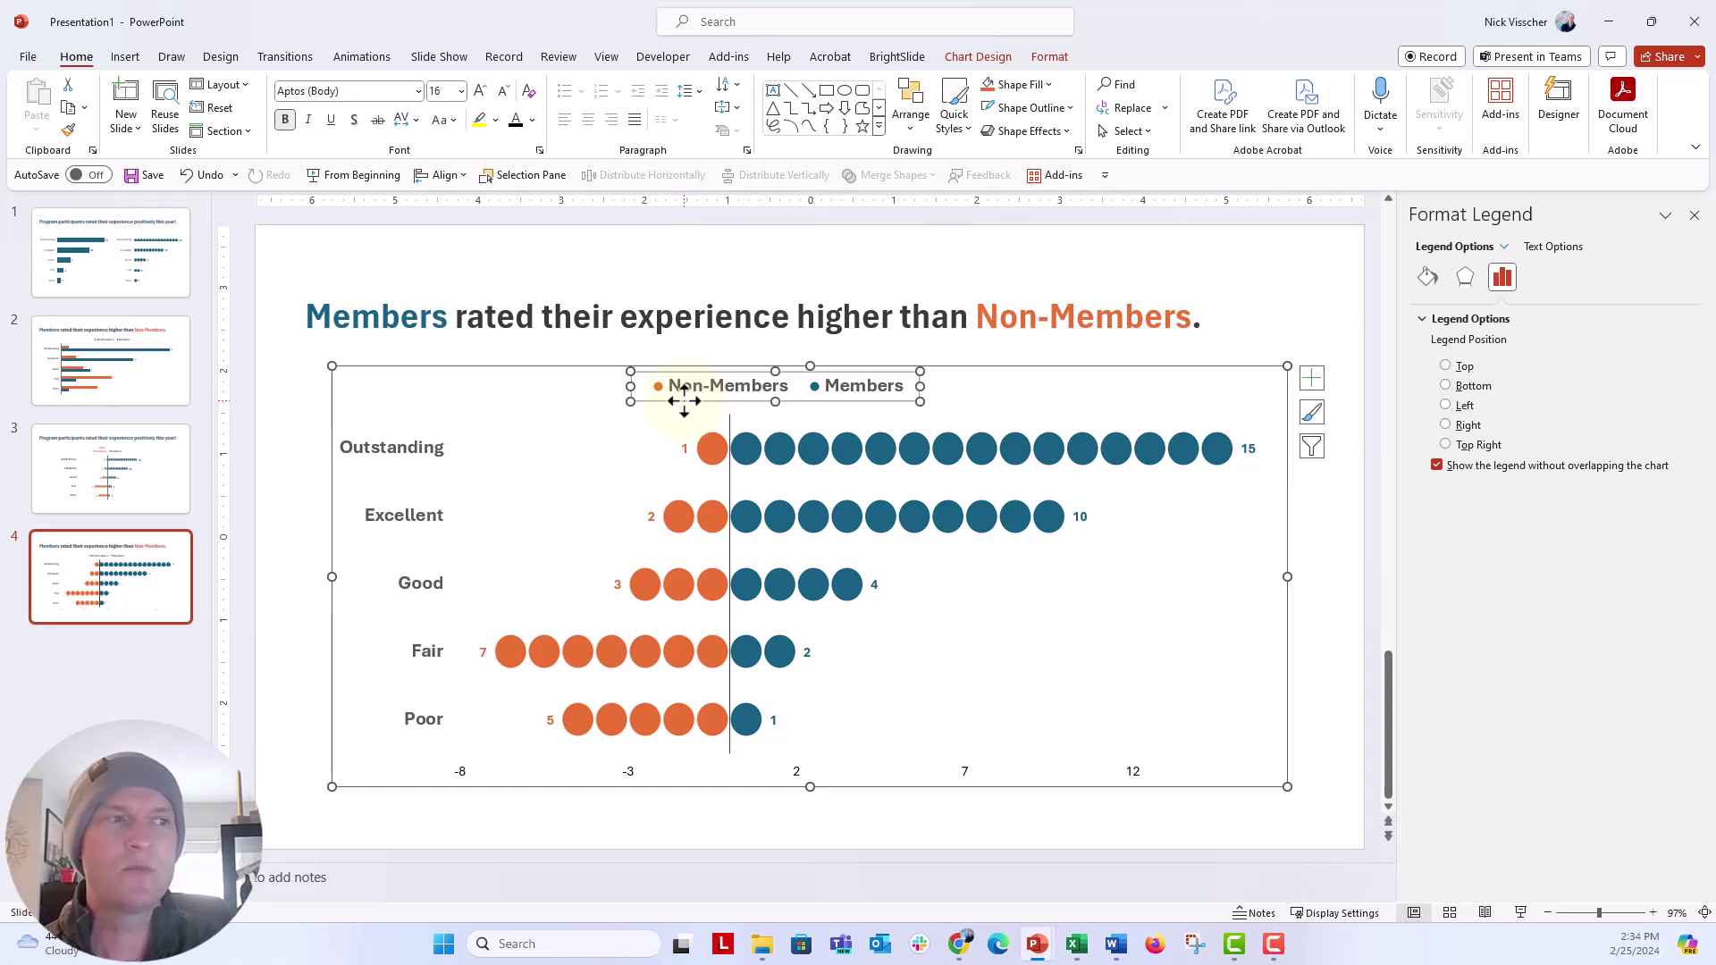
{"action": "key", "text": "Delete"}
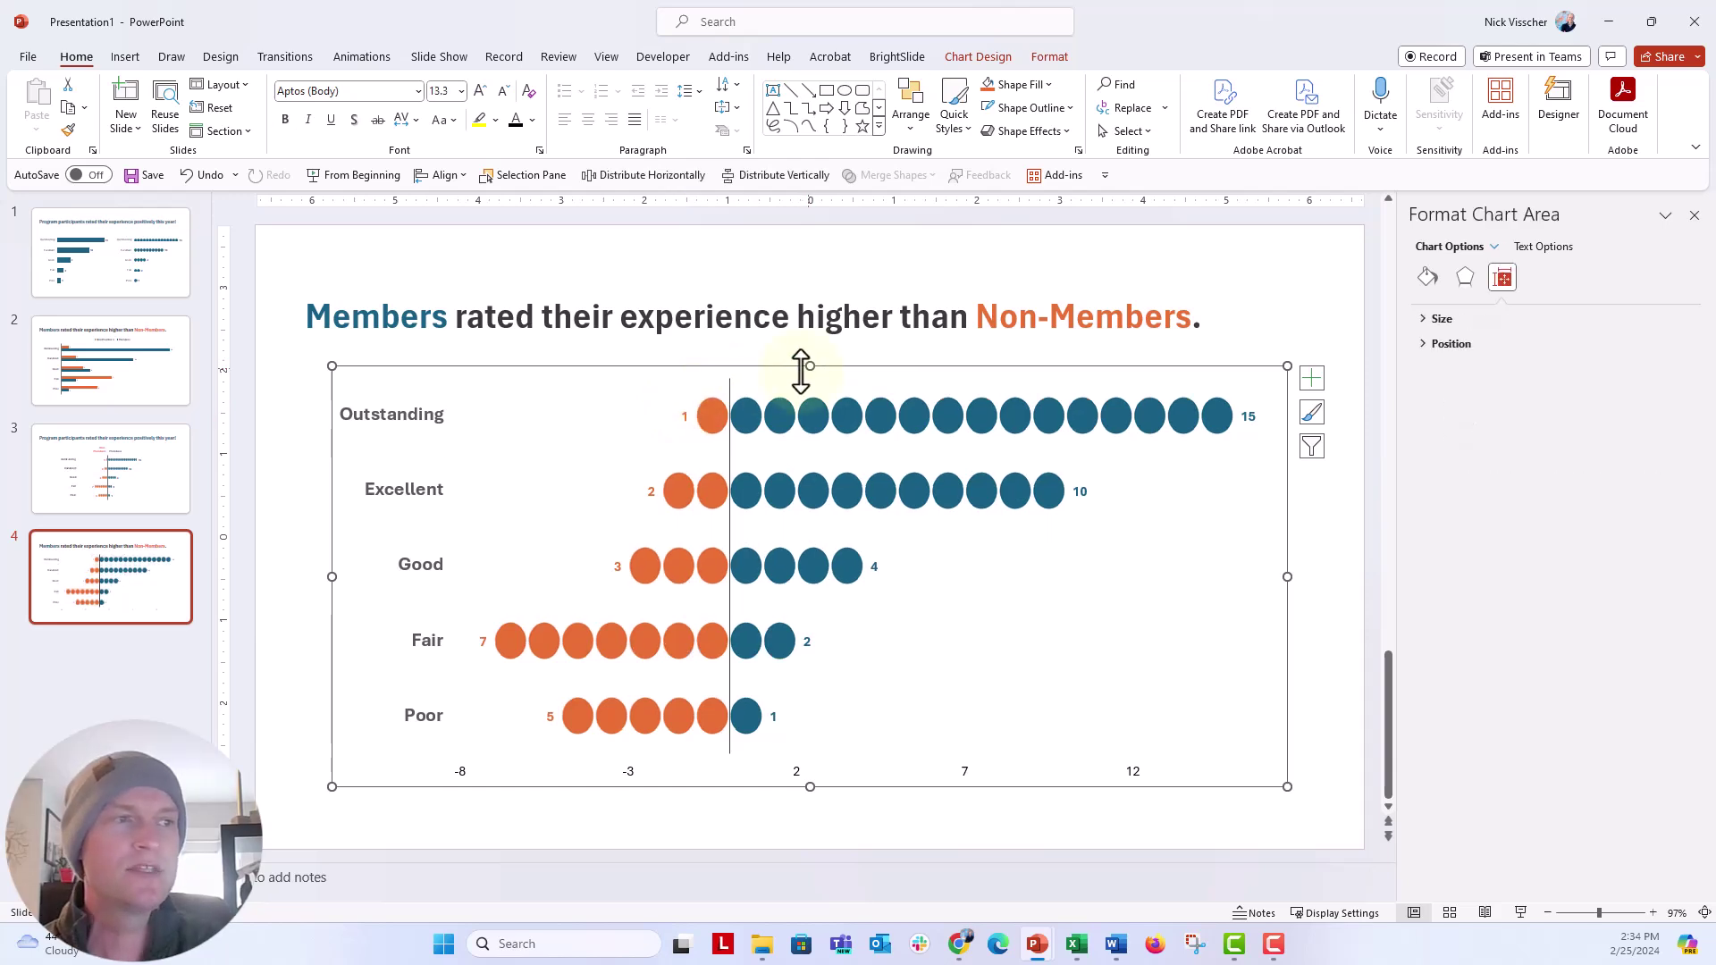
{"action": "left_click_drag", "start_coordinate": [810, 370], "coordinate": [806, 402]}
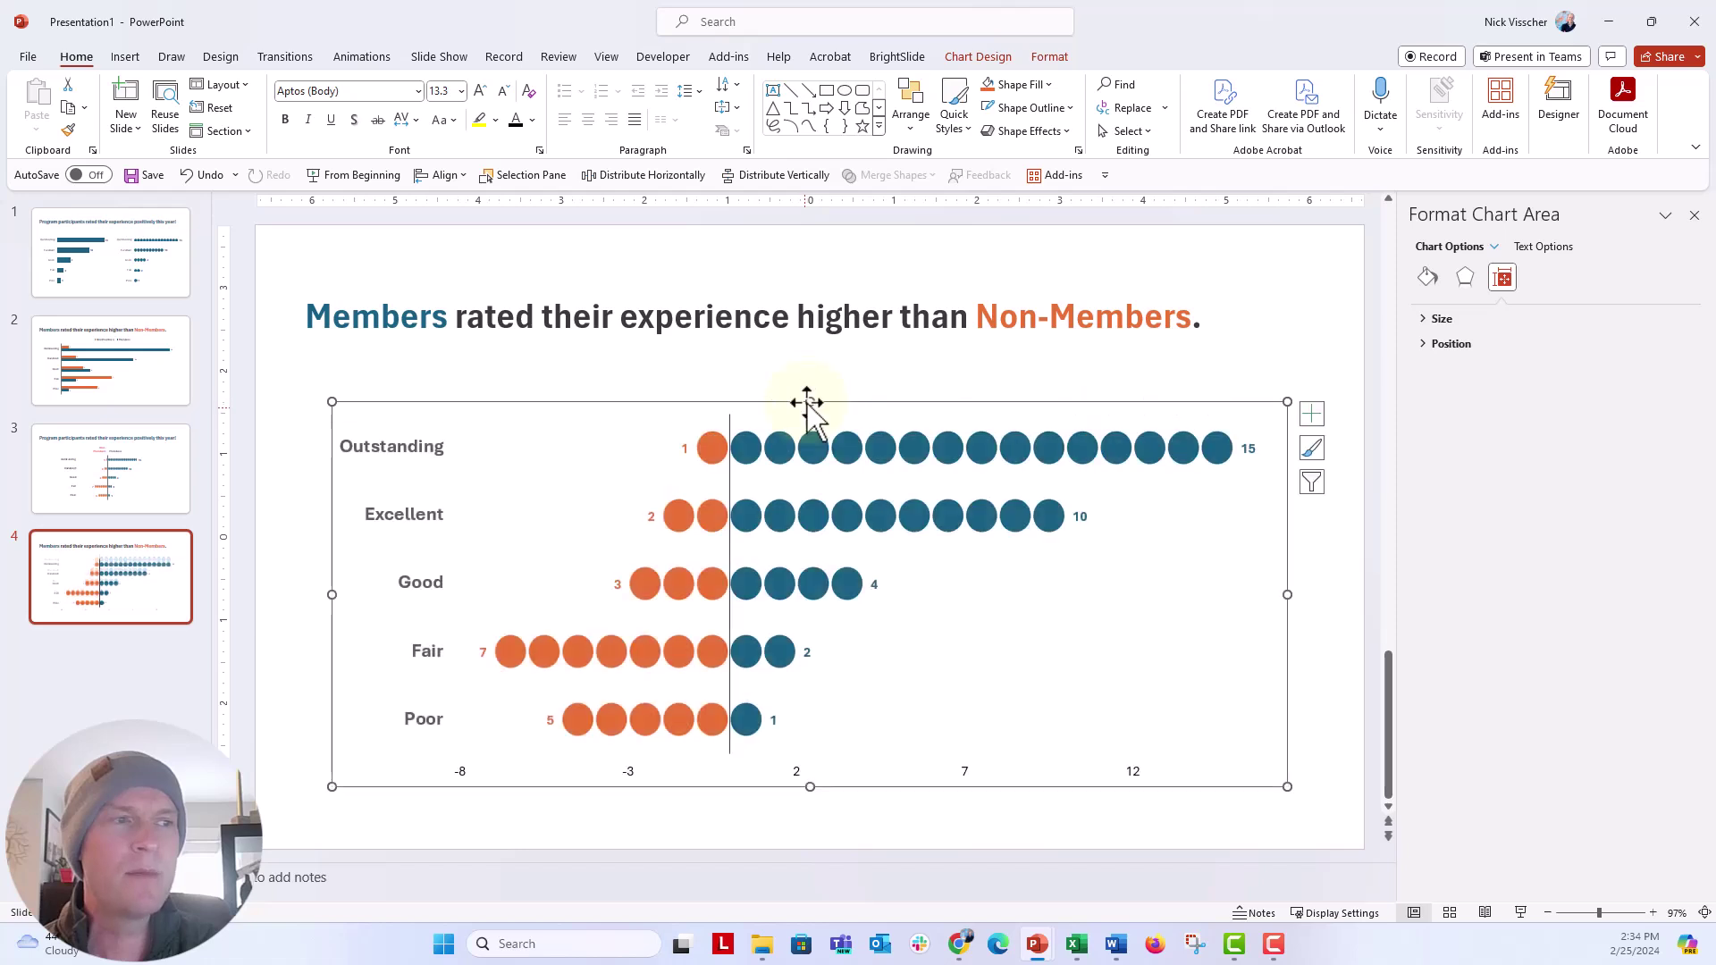
{"action": "left_click", "coordinate": [274, 400]}
Draw a new text box below the slide title for the Non-Members label.
{"action": "left_click", "coordinate": [116, 58]}
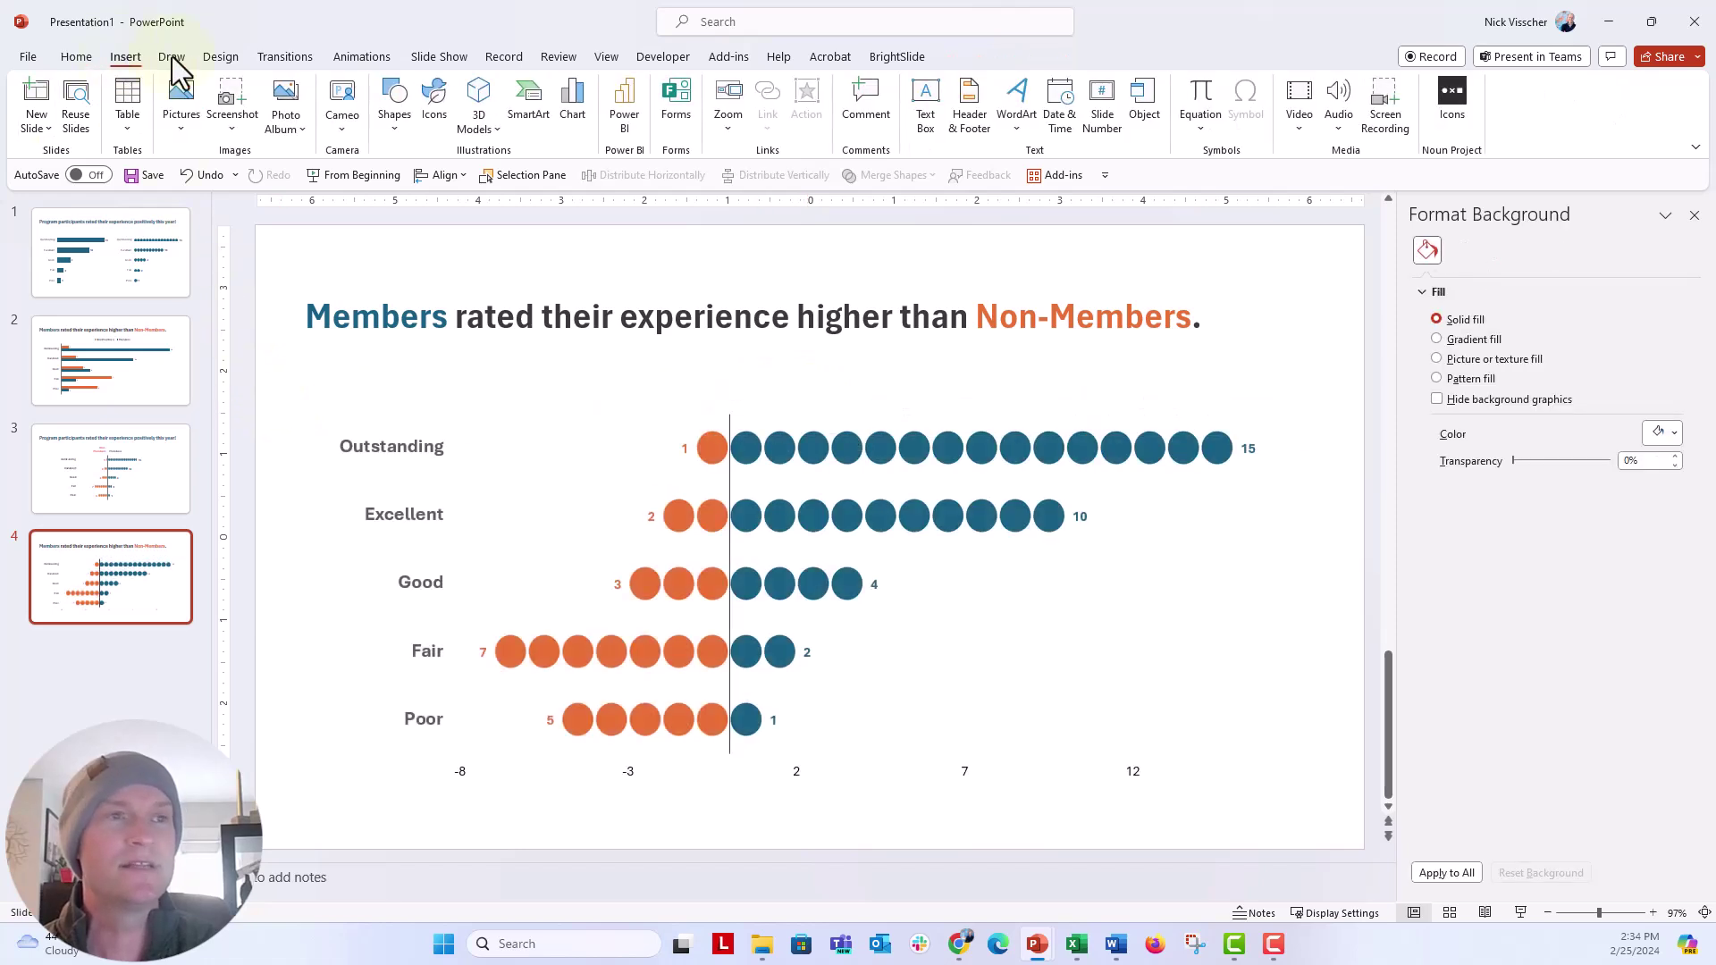
{"action": "left_click", "coordinate": [925, 105]}
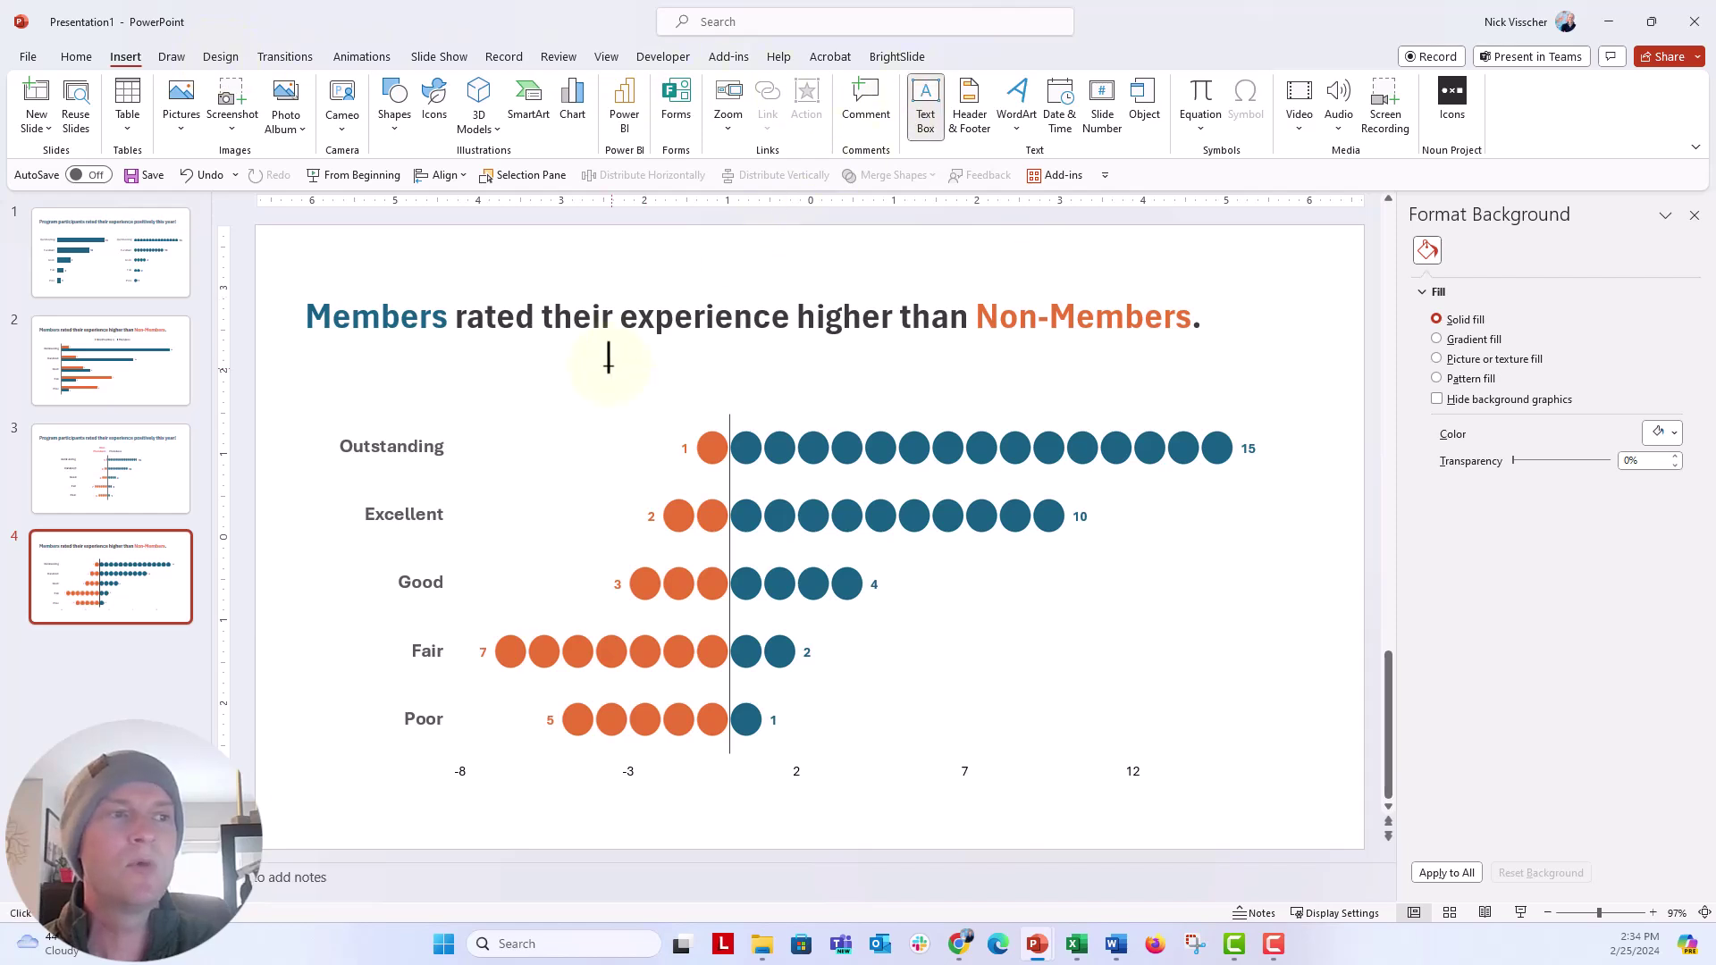
{"action": "left_click_drag", "start_coordinate": [607, 362], "coordinate": [725, 397]}
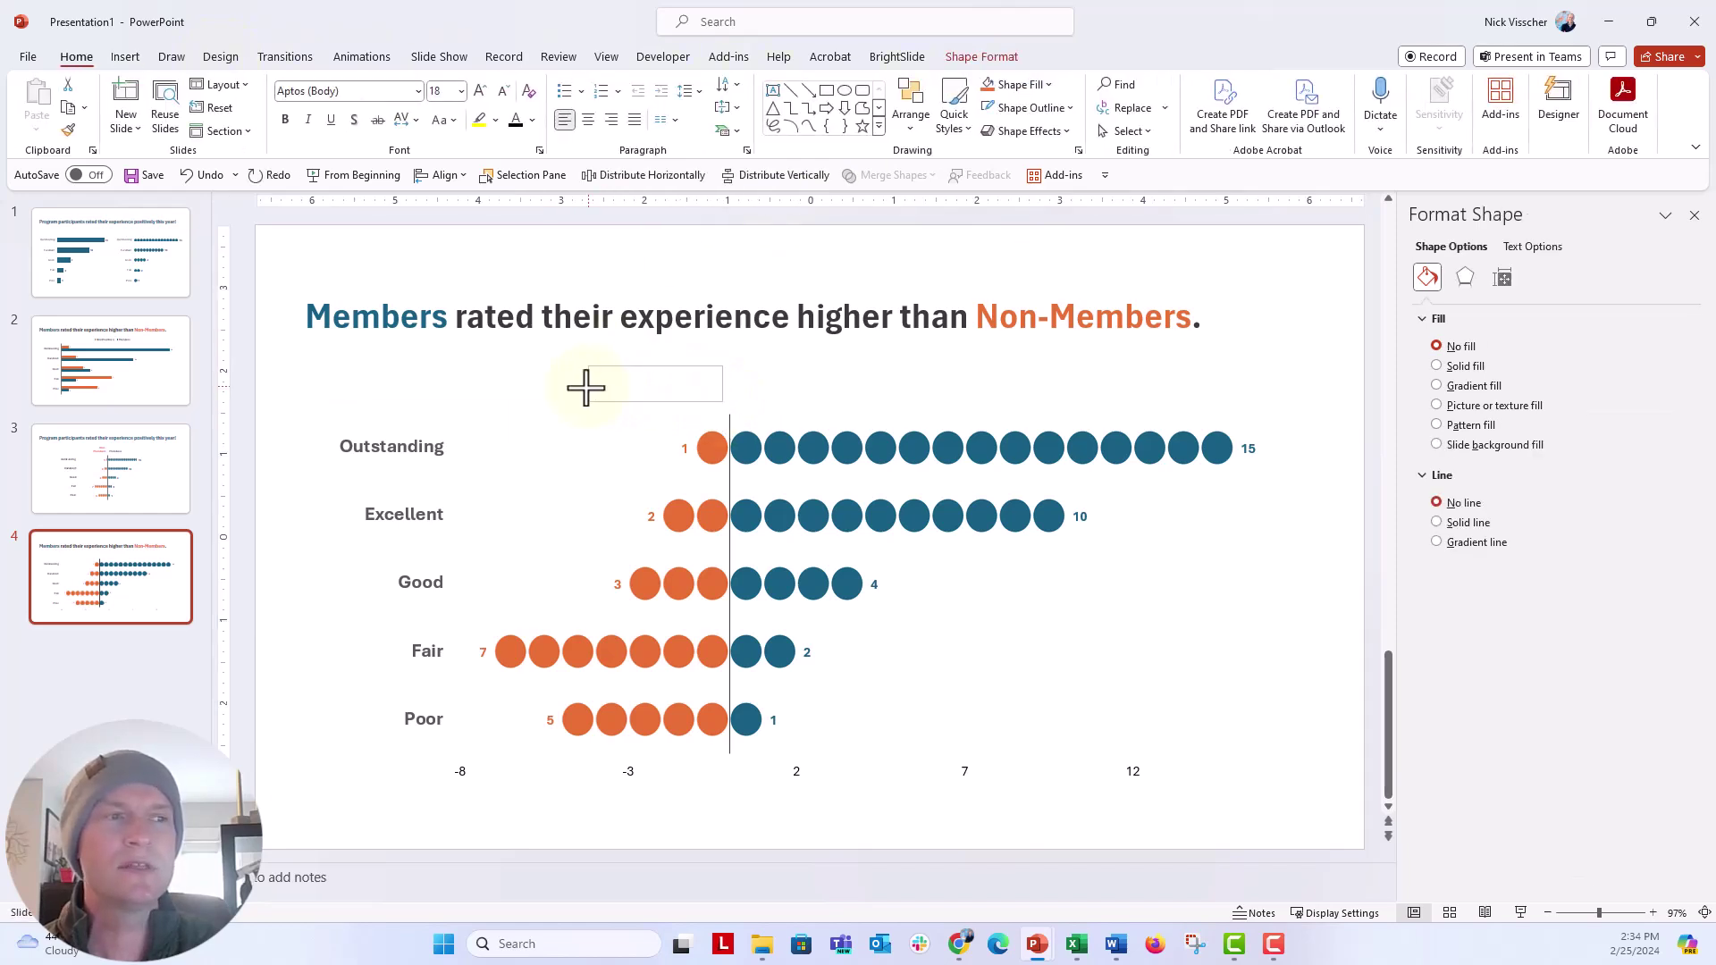
{"action": "left_click_drag", "start_coordinate": [585, 388], "coordinate": [585, 402]}
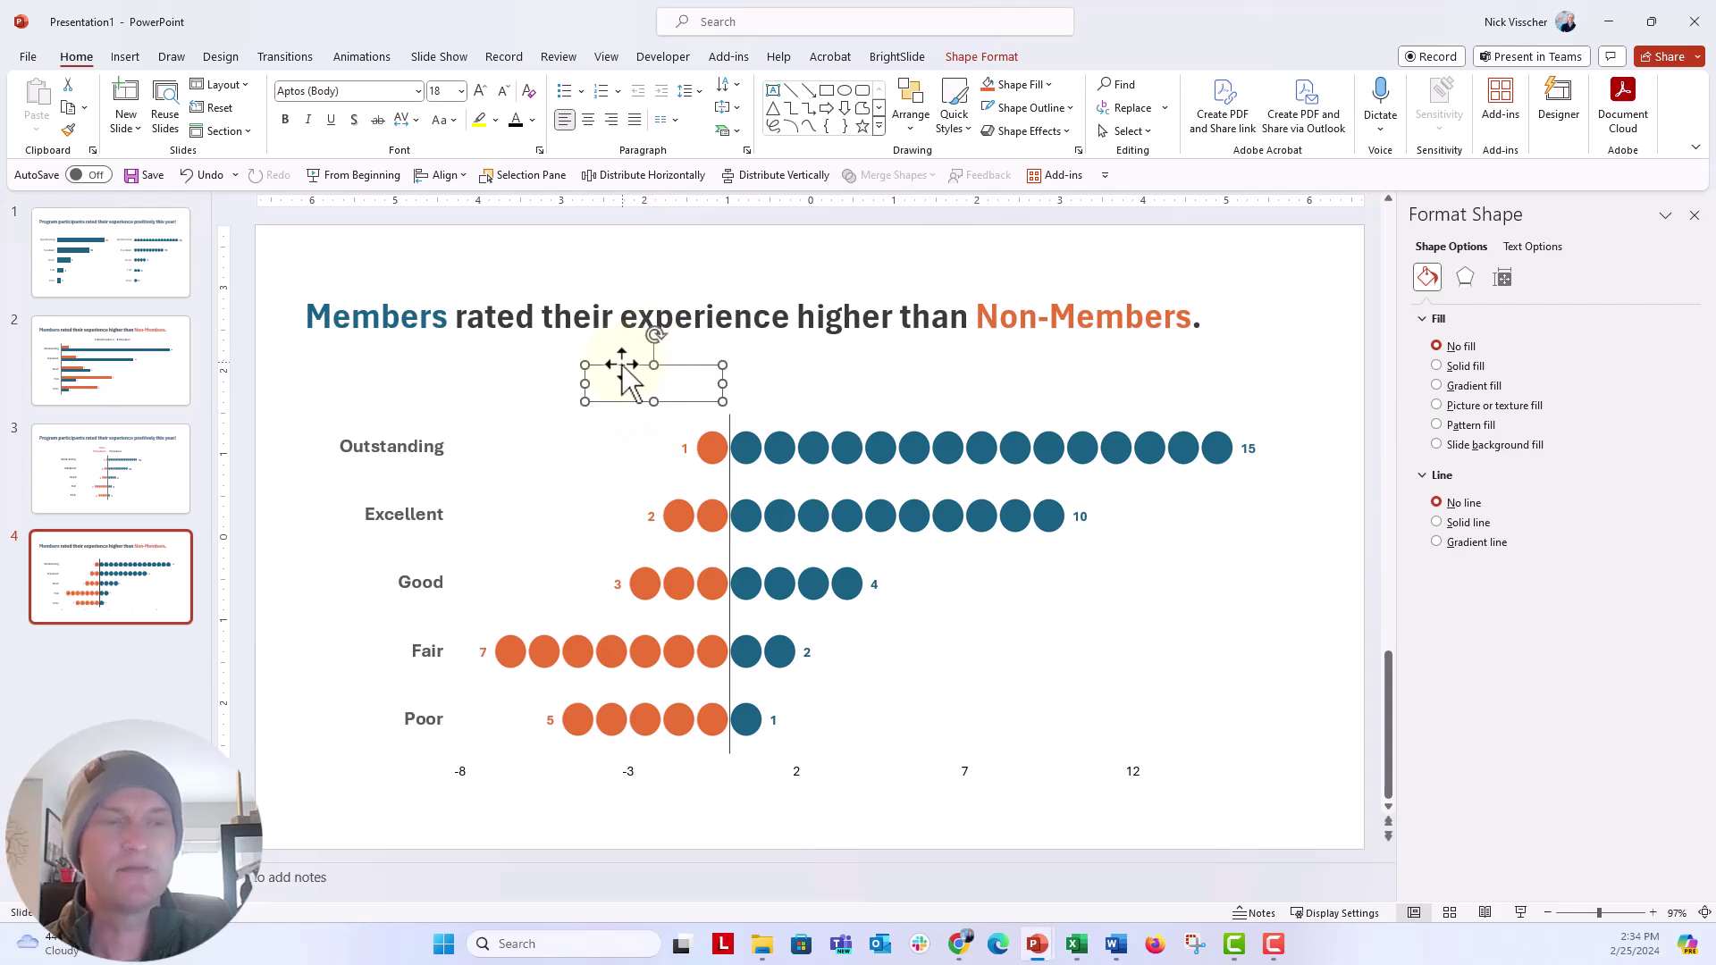
{"action": "type", "text": "Non-Members"}
Make the Non-Members text right-aligned, orange and bold, and move it up beside the axis.
{"action": "left_click", "coordinate": [611, 120]}
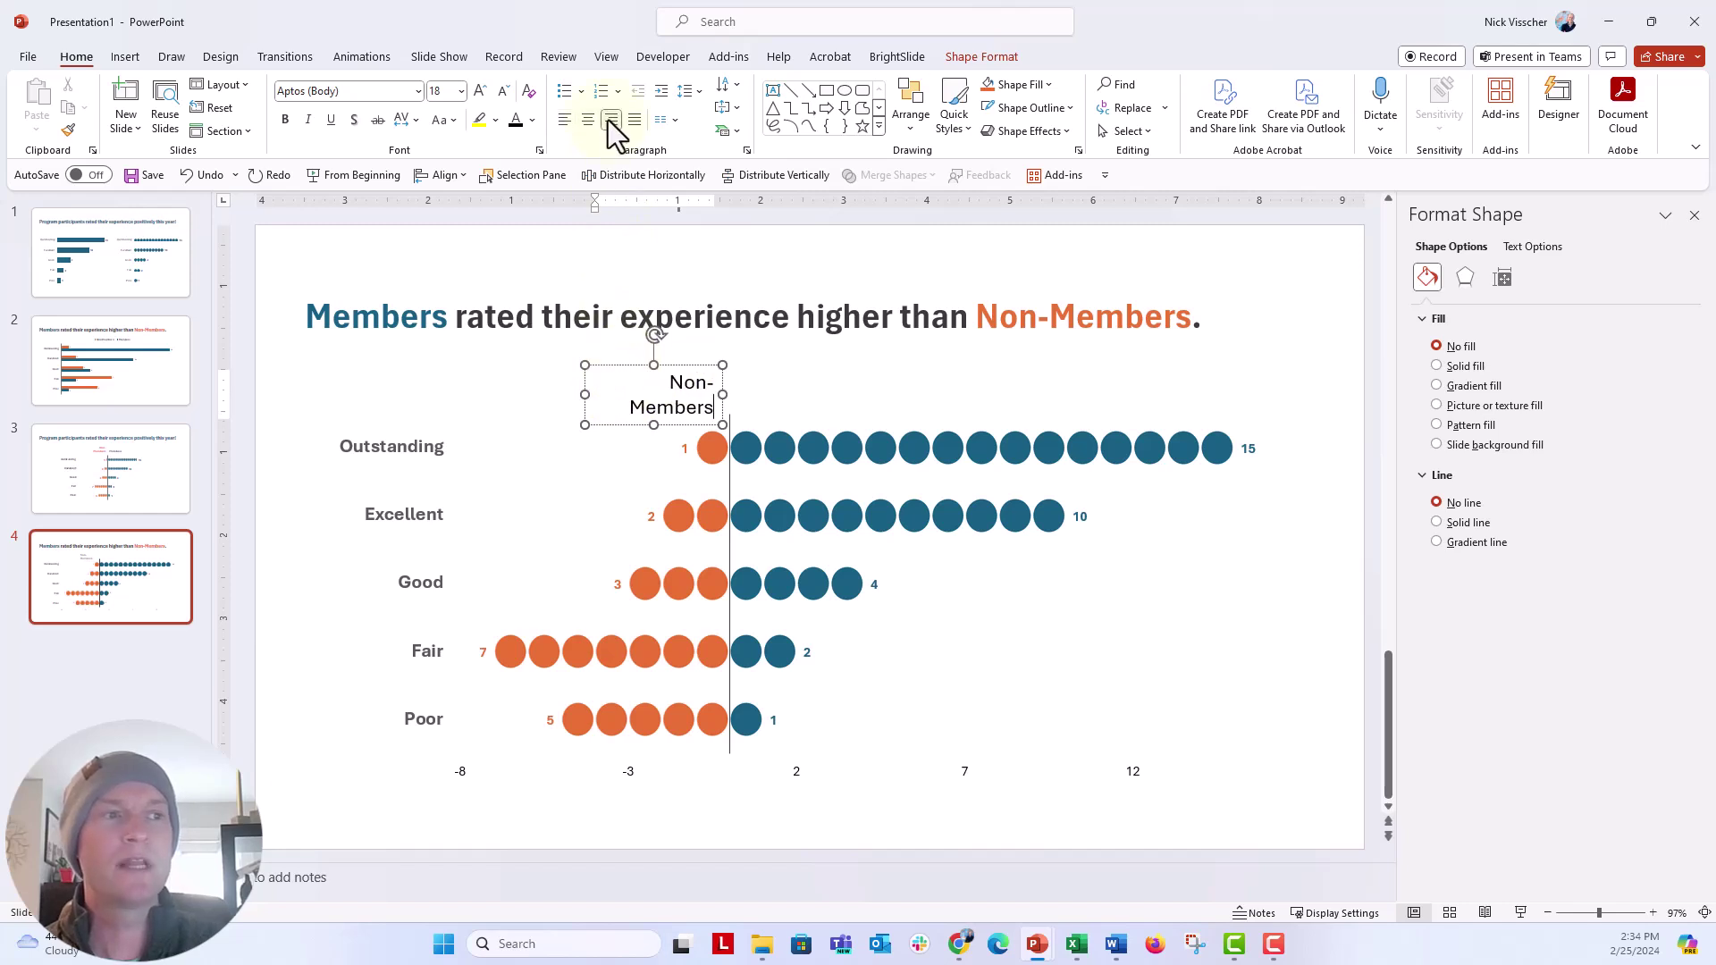
{"action": "left_click", "coordinate": [536, 126]}
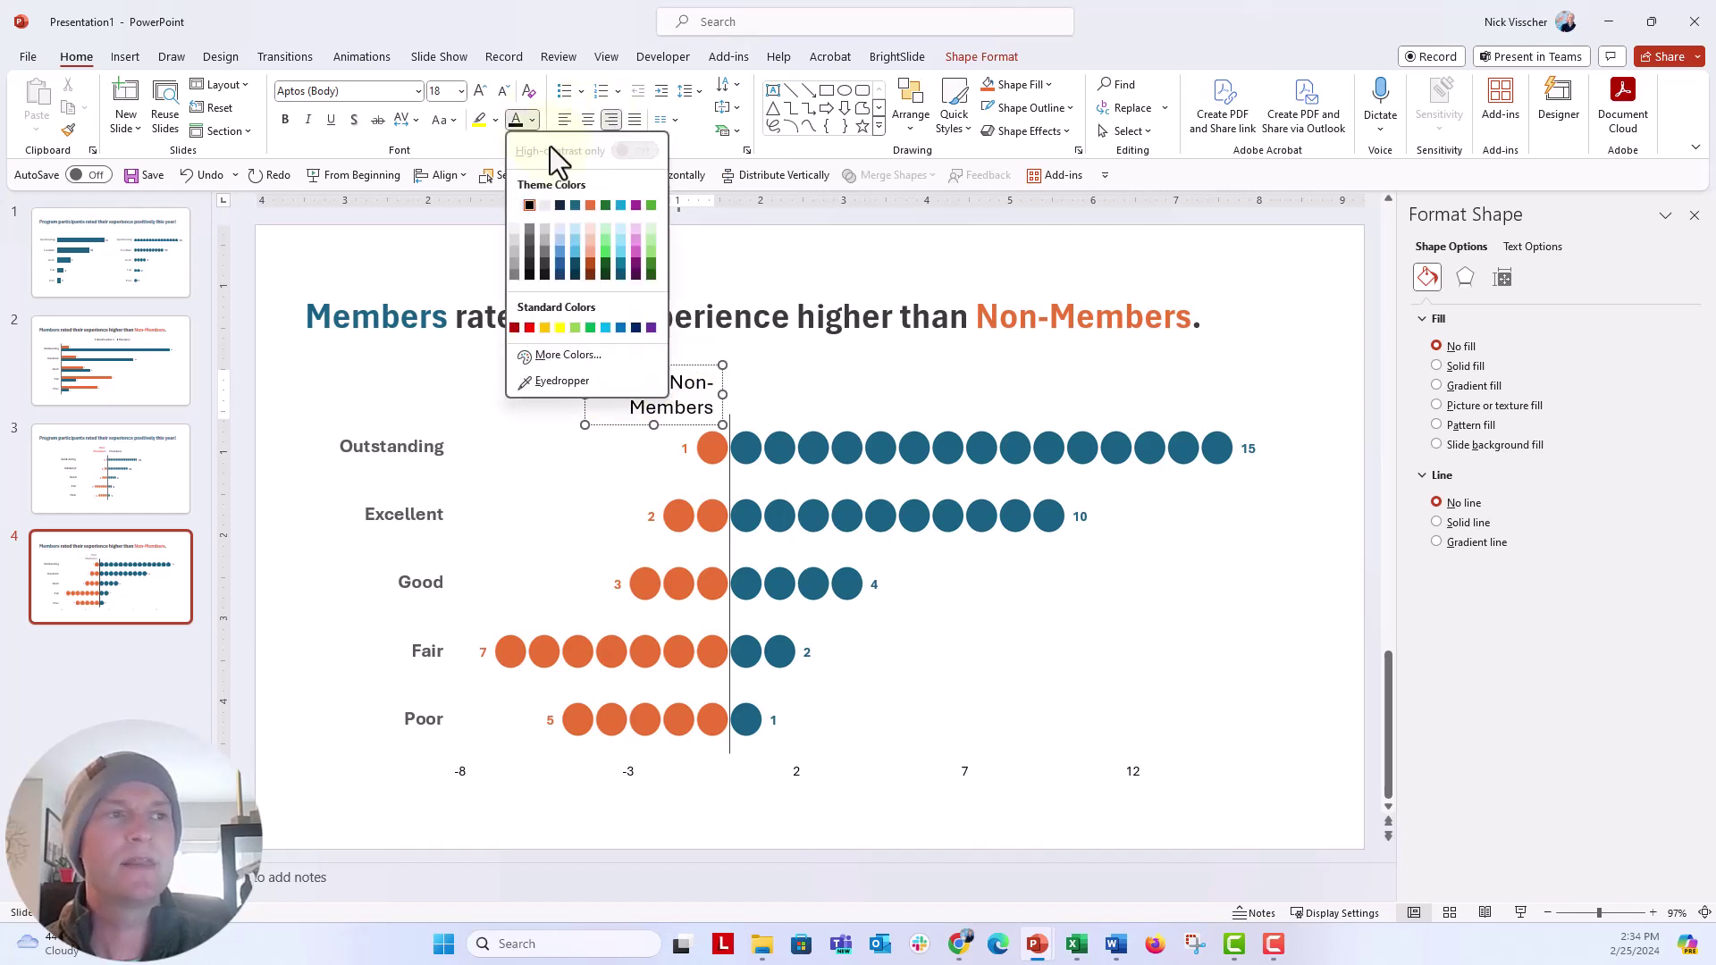
{"action": "left_click", "coordinate": [594, 206]}
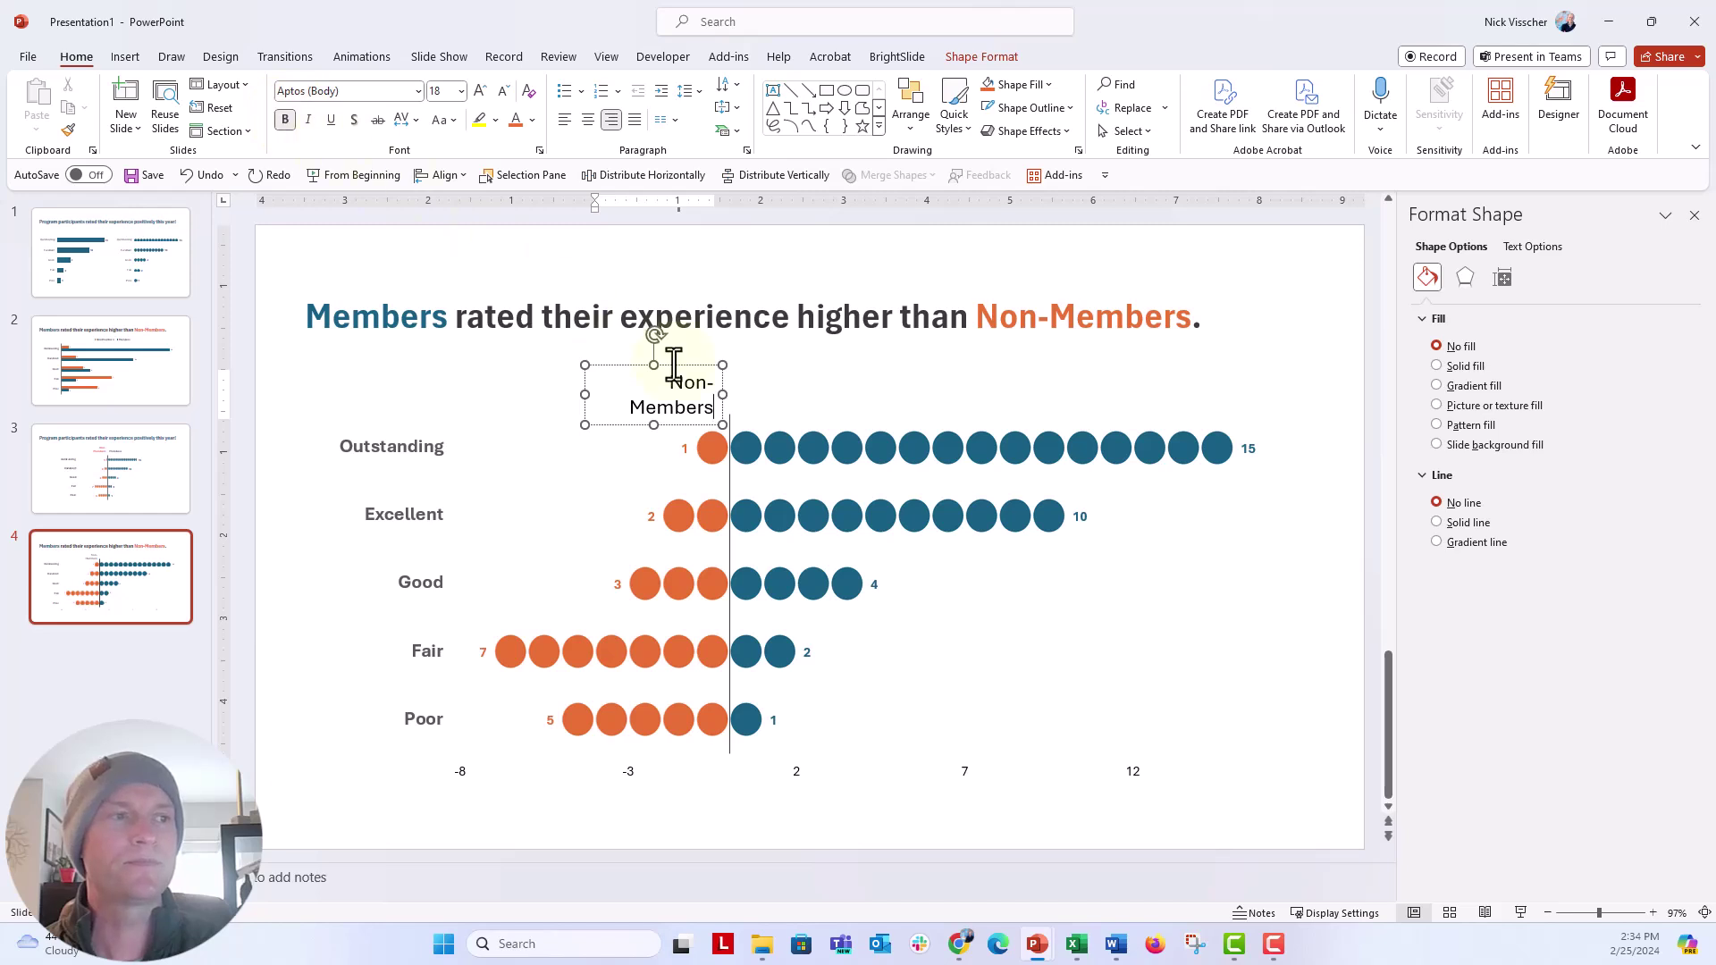
{"action": "key", "text": "Escape"}
{"action": "left_click", "coordinate": [516, 119]}
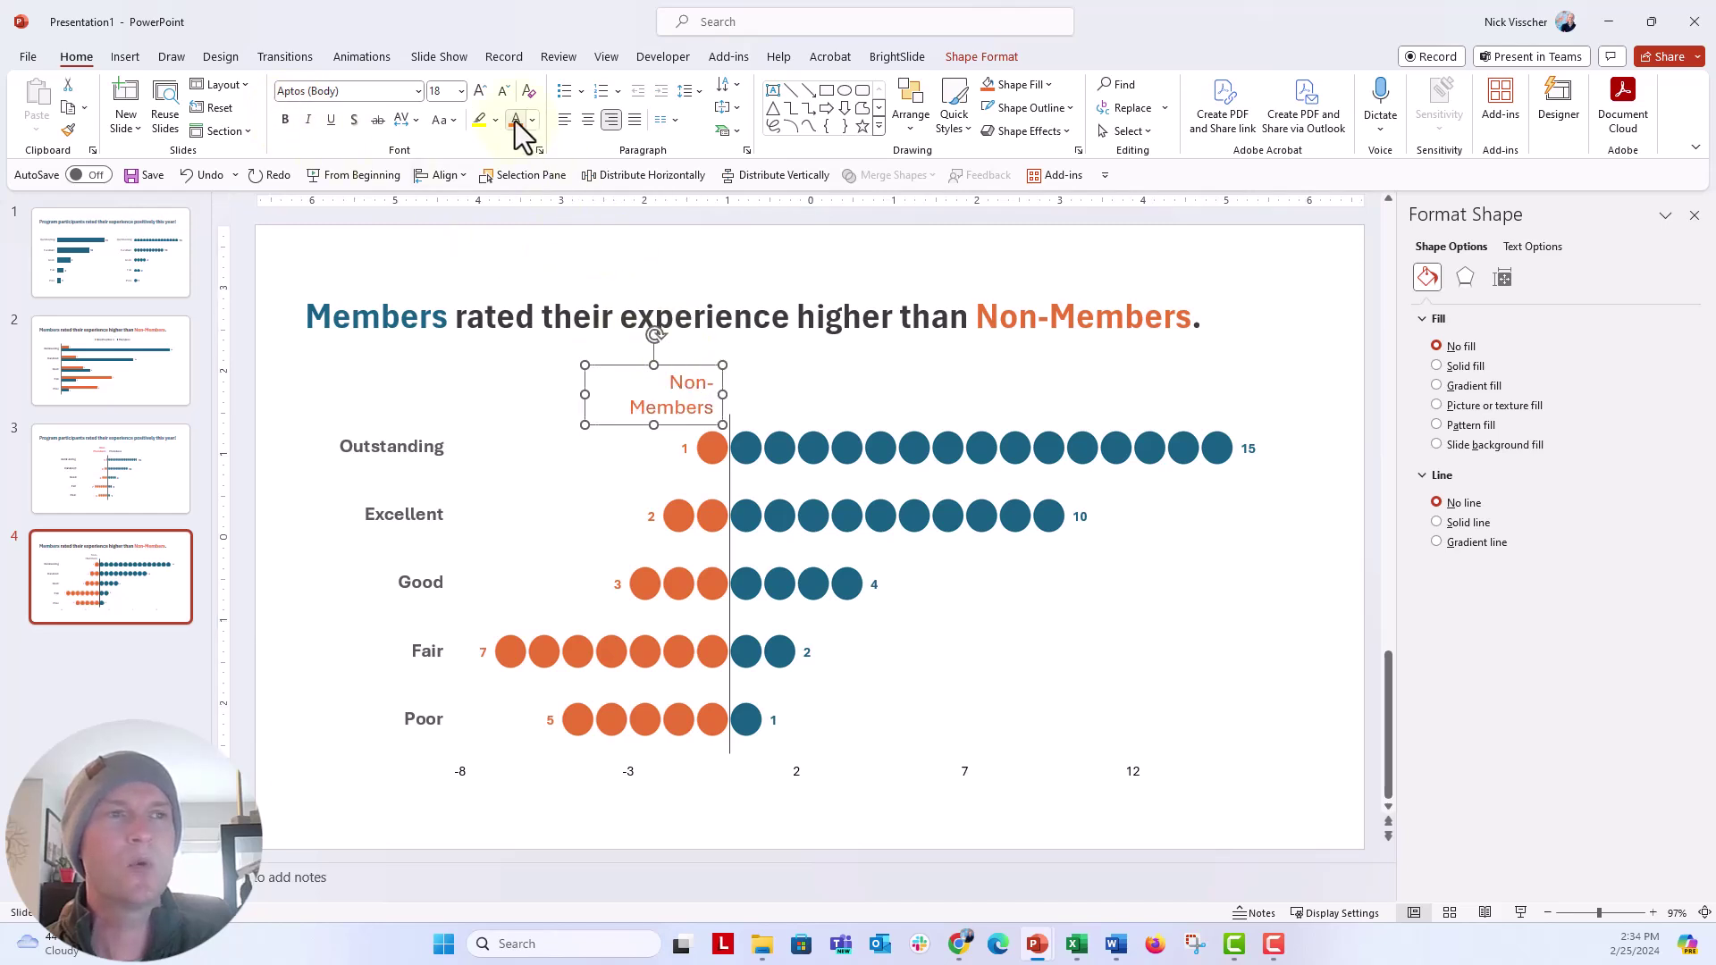
{"action": "left_click", "coordinate": [285, 120]}
{"action": "left_click_drag", "start_coordinate": [668, 425], "coordinate": [674, 404]}
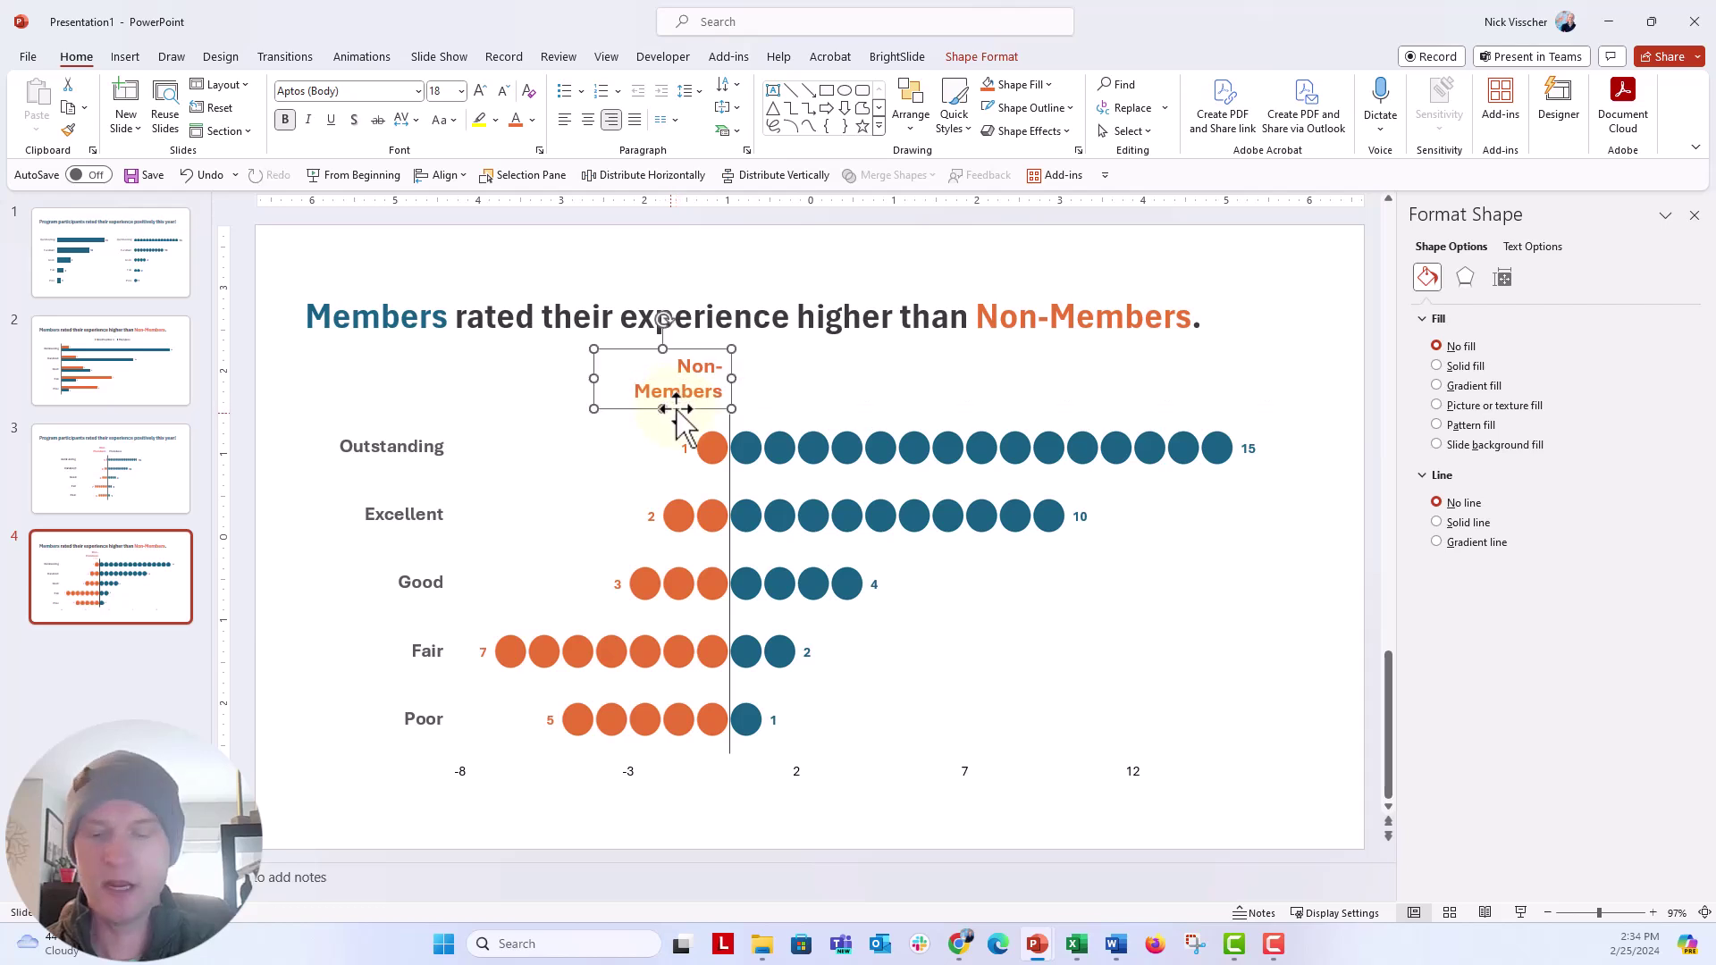
Duplicate the label, place the copy right of the axis and change it to 'Members'.
{"action": "key", "text": "ctrl+d"}
{"action": "left_click_drag", "start_coordinate": [652, 408], "coordinate": [777, 389]}
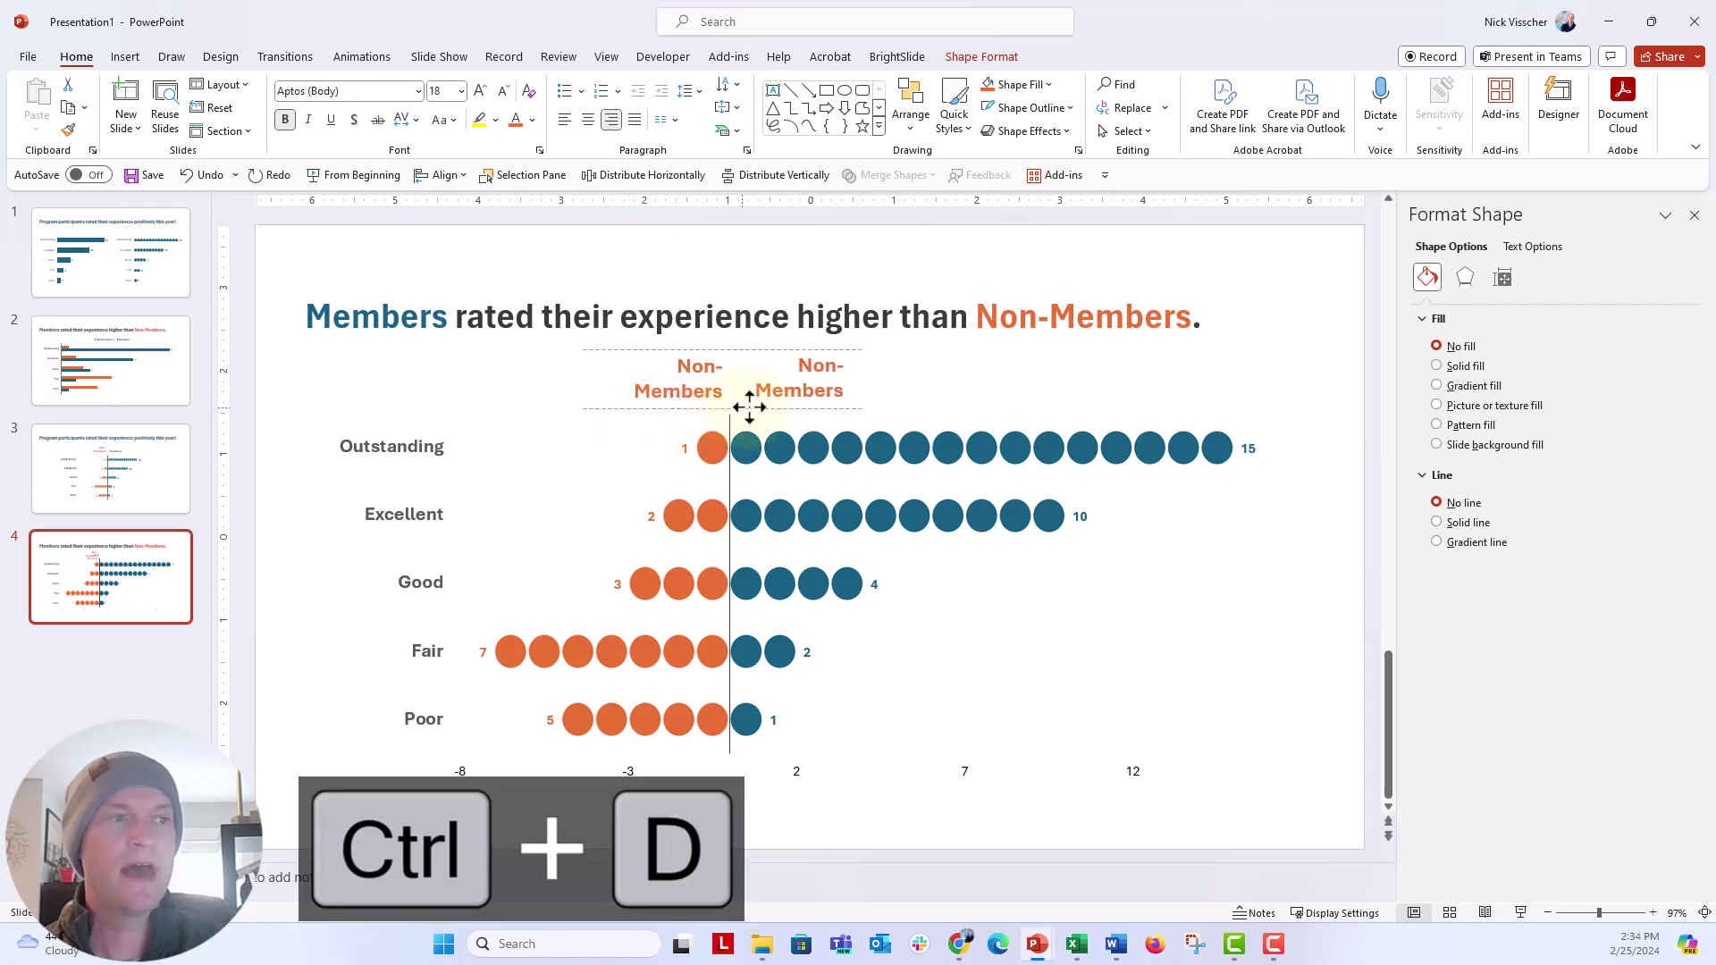
{"action": "left_click", "coordinate": [777, 390]}
{"action": "key", "text": "BackSpace"}
{"action": "key", "text": "BackSpace"}
{"action": "key", "text": "BackSpace"}
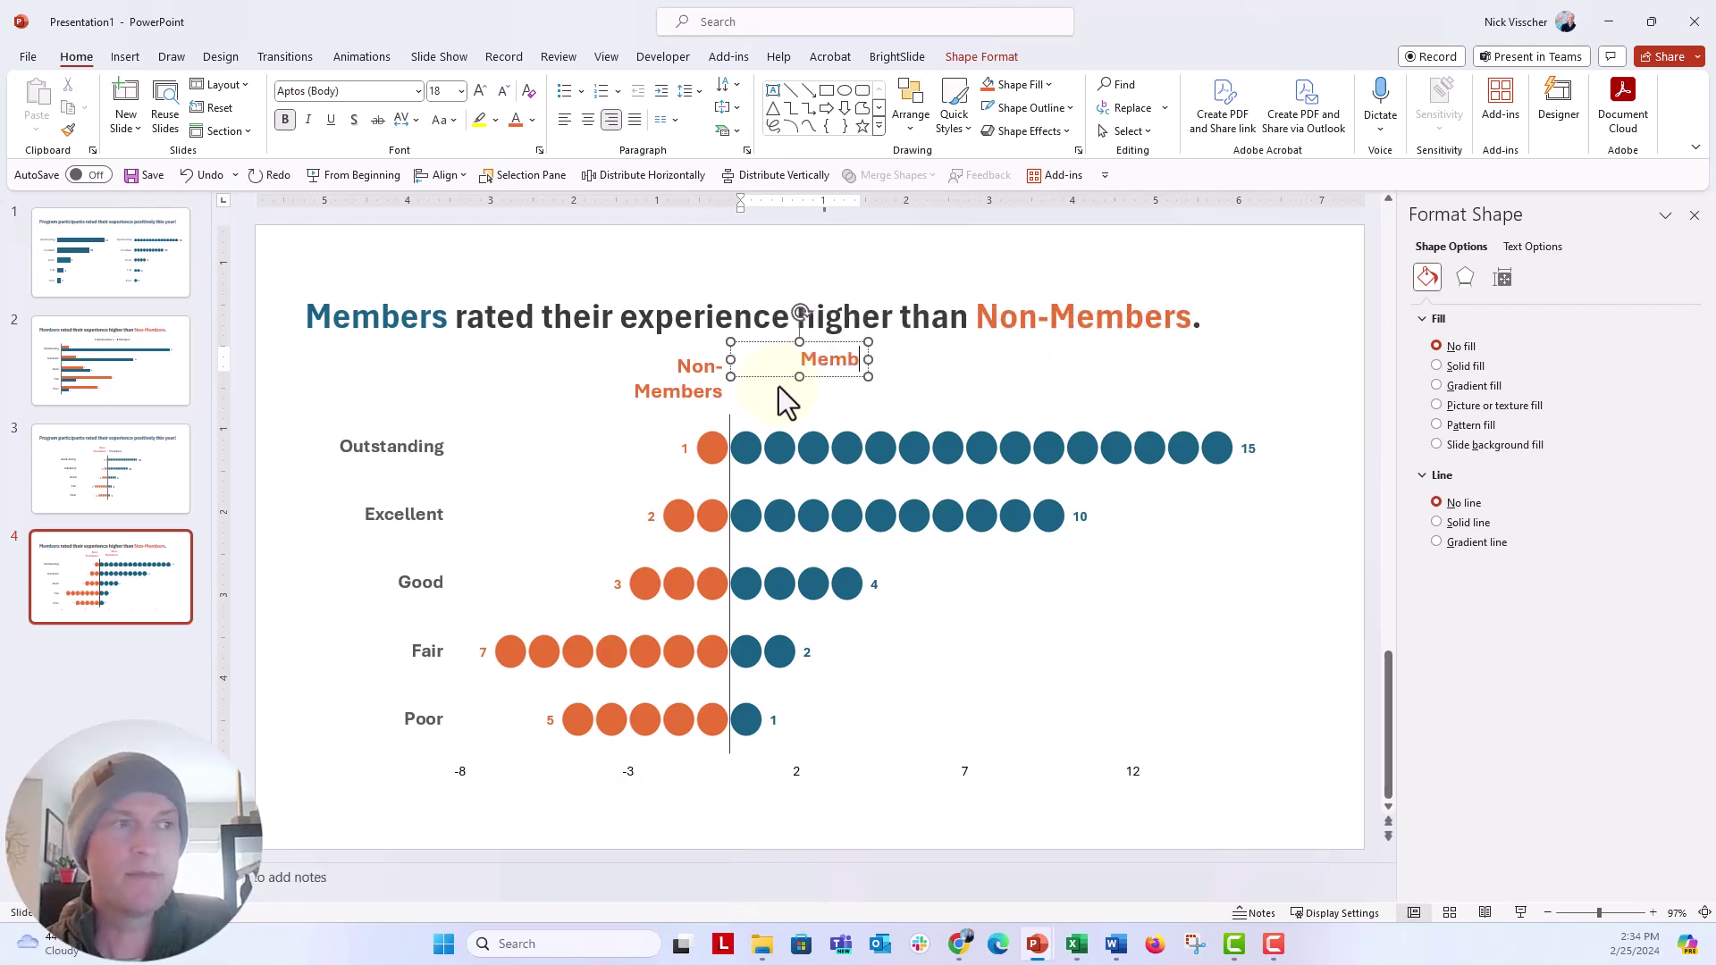
Make the Members text blue and left-aligned, then bottom-align both labels.
{"action": "left_click", "coordinate": [734, 359]}
{"action": "left_click", "coordinate": [531, 119]}
{"action": "left_click", "coordinate": [576, 206]}
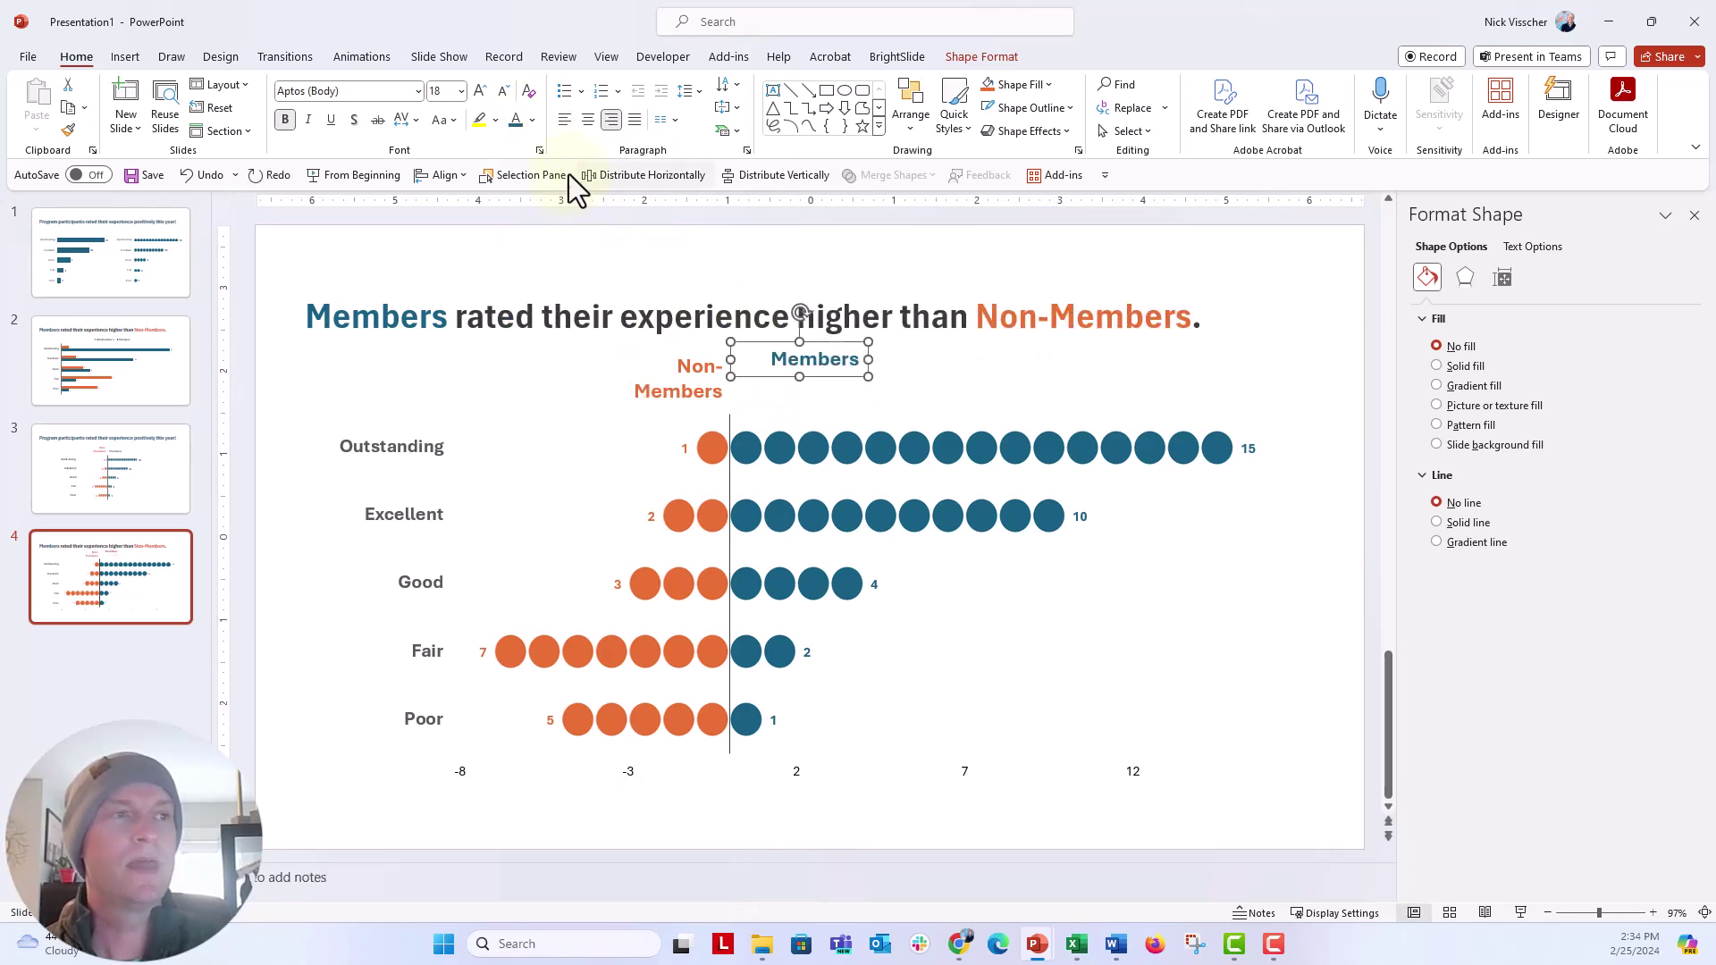
{"action": "left_click", "coordinate": [565, 119]}
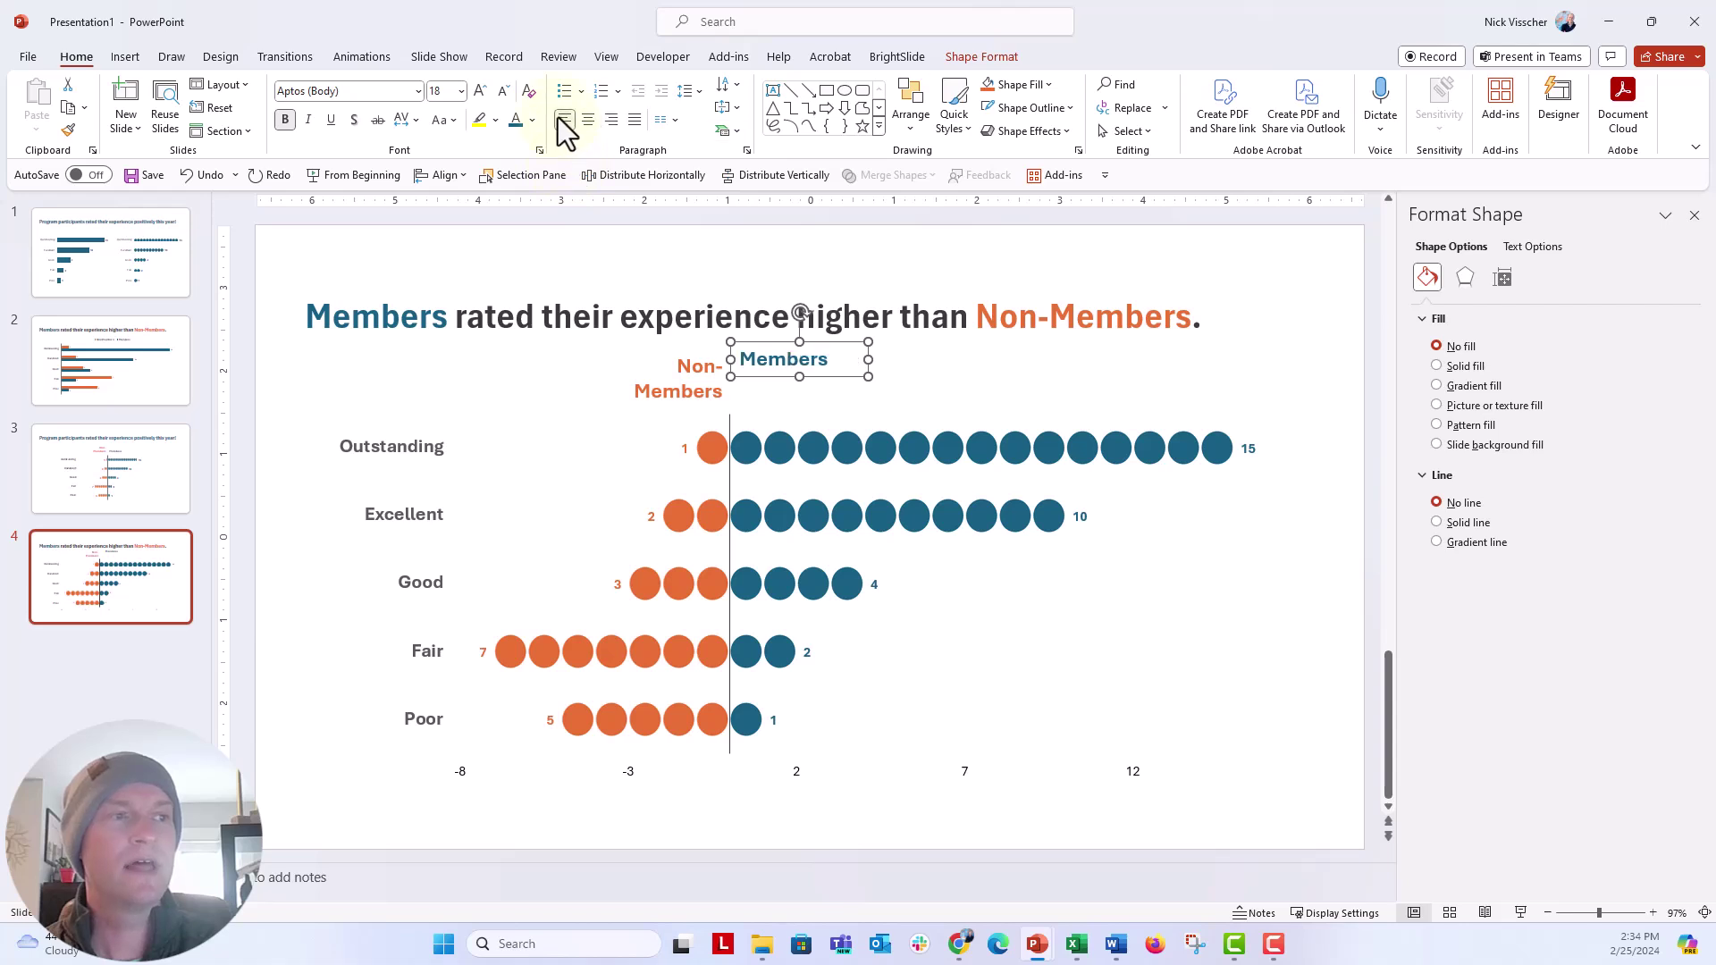
{"action": "left_click", "coordinate": [694, 391], "text": "shift"}
{"action": "left_click", "coordinate": [894, 129]}
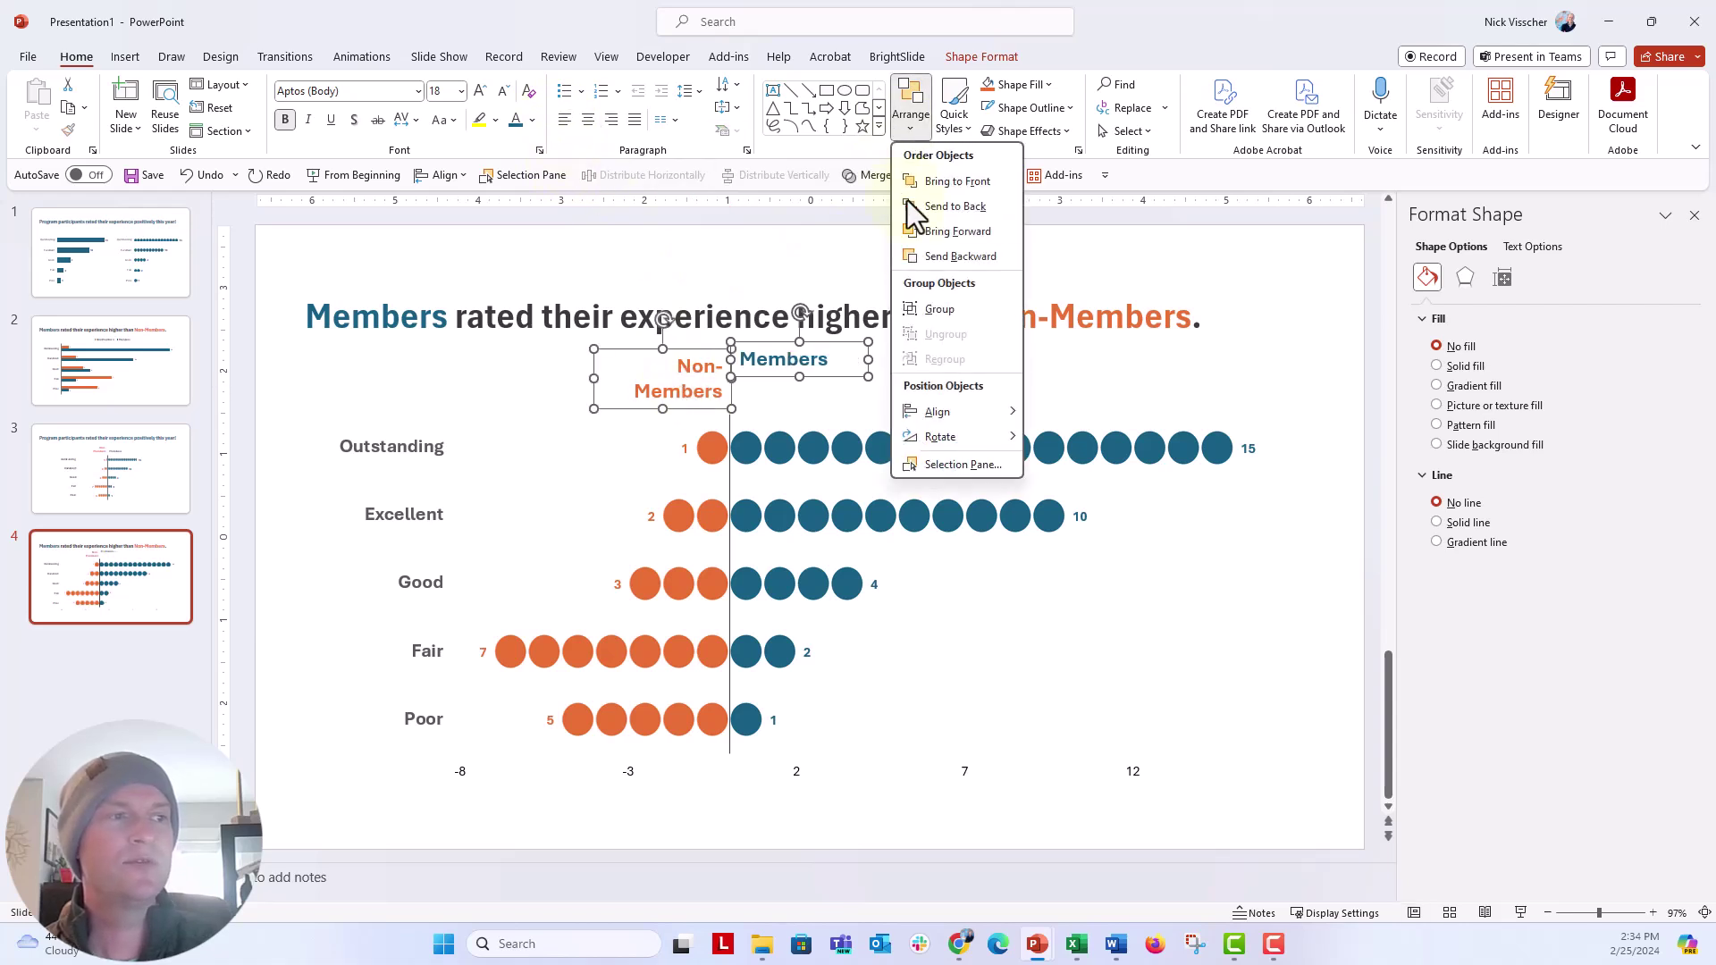
{"action": "left_click", "coordinate": [1111, 543]}
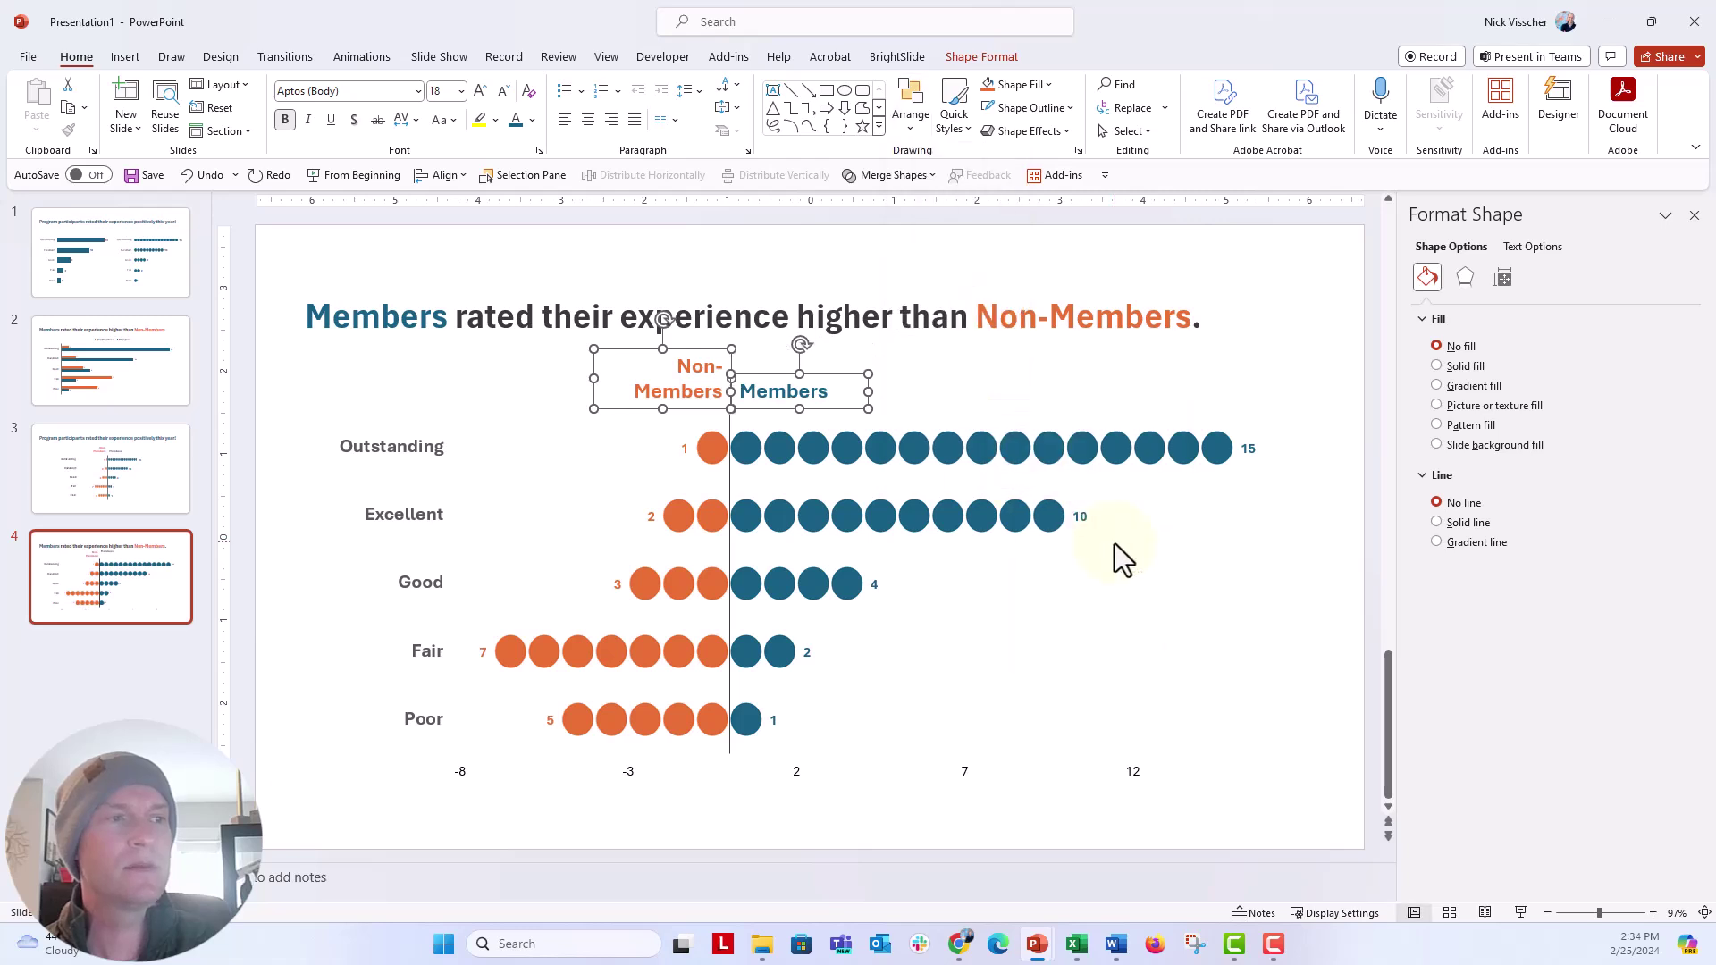
Shrink the slide title box upward by raising its bottom edge.
{"action": "left_click", "coordinate": [308, 469]}
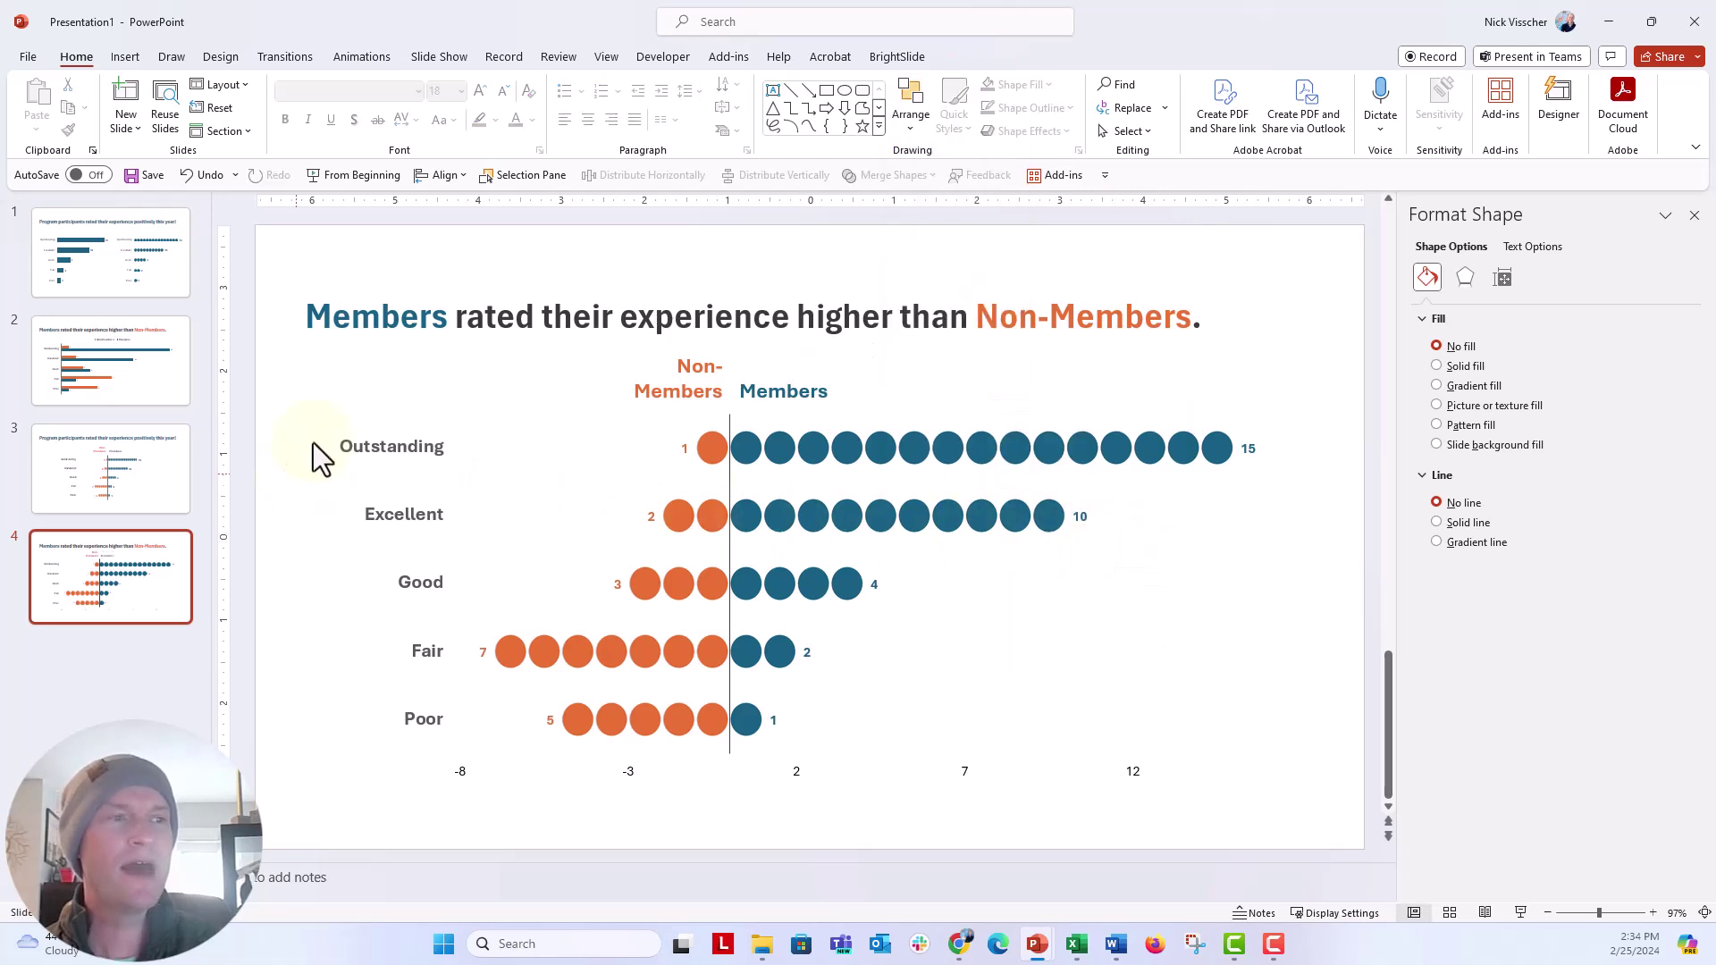
{"action": "left_click", "coordinate": [382, 318]}
{"action": "left_click", "coordinate": [383, 380]}
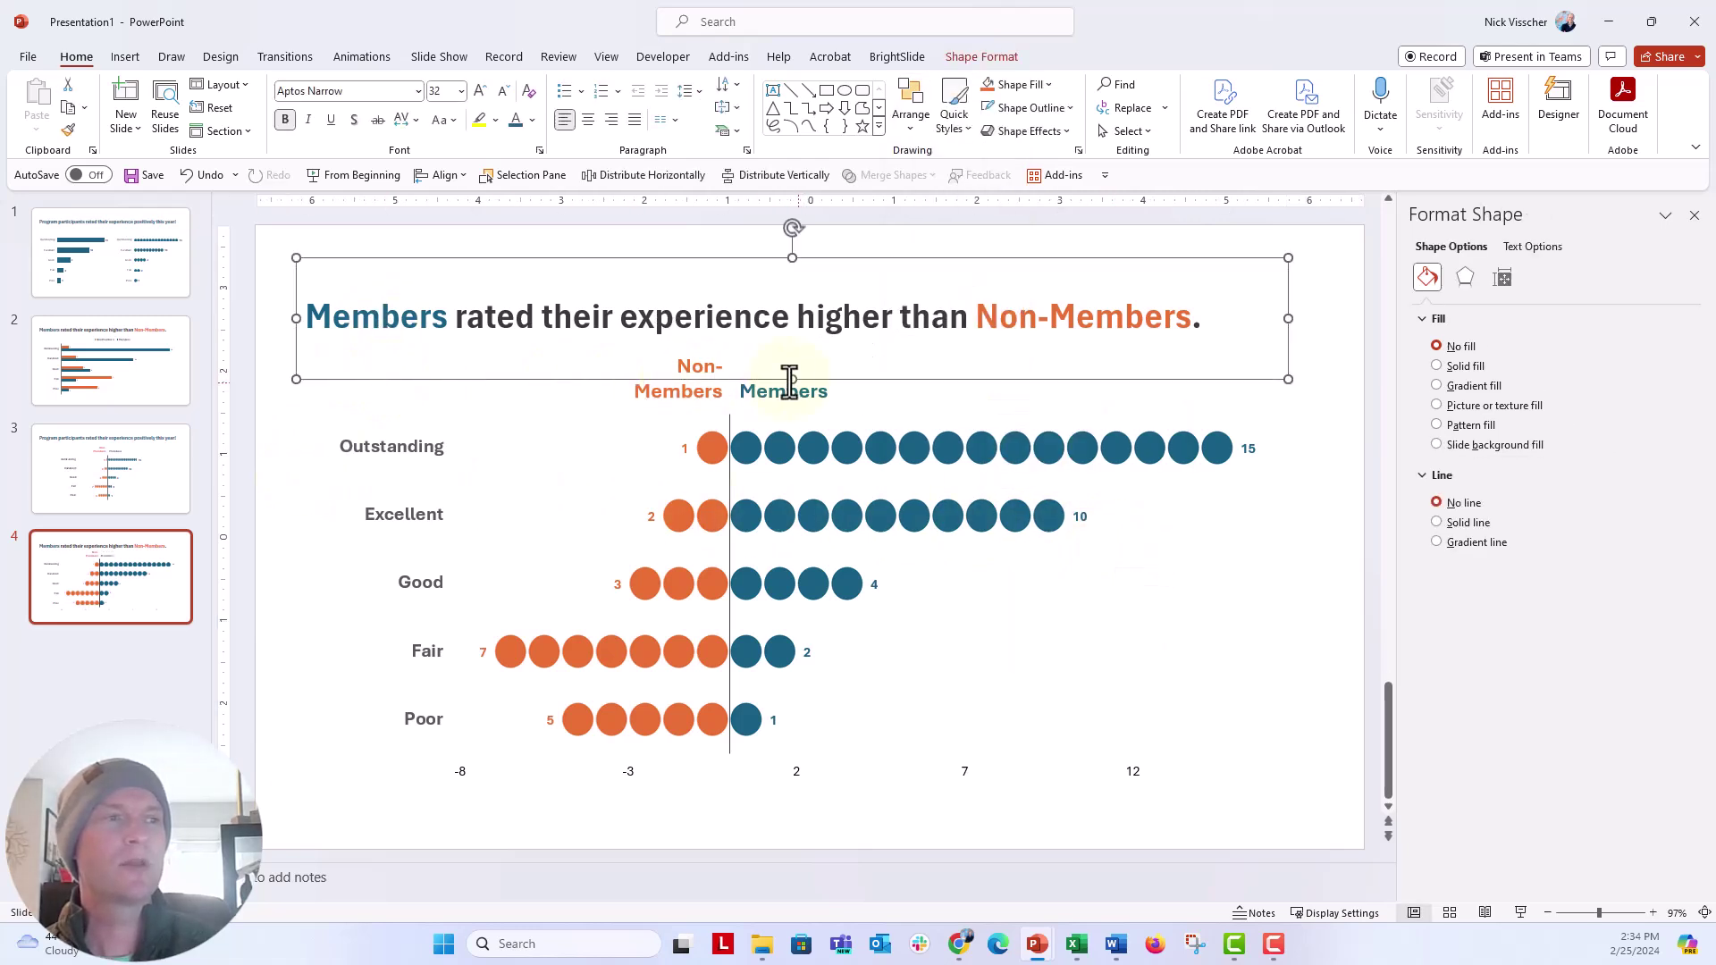
{"action": "left_click_drag", "start_coordinate": [791, 380], "coordinate": [792, 335]}
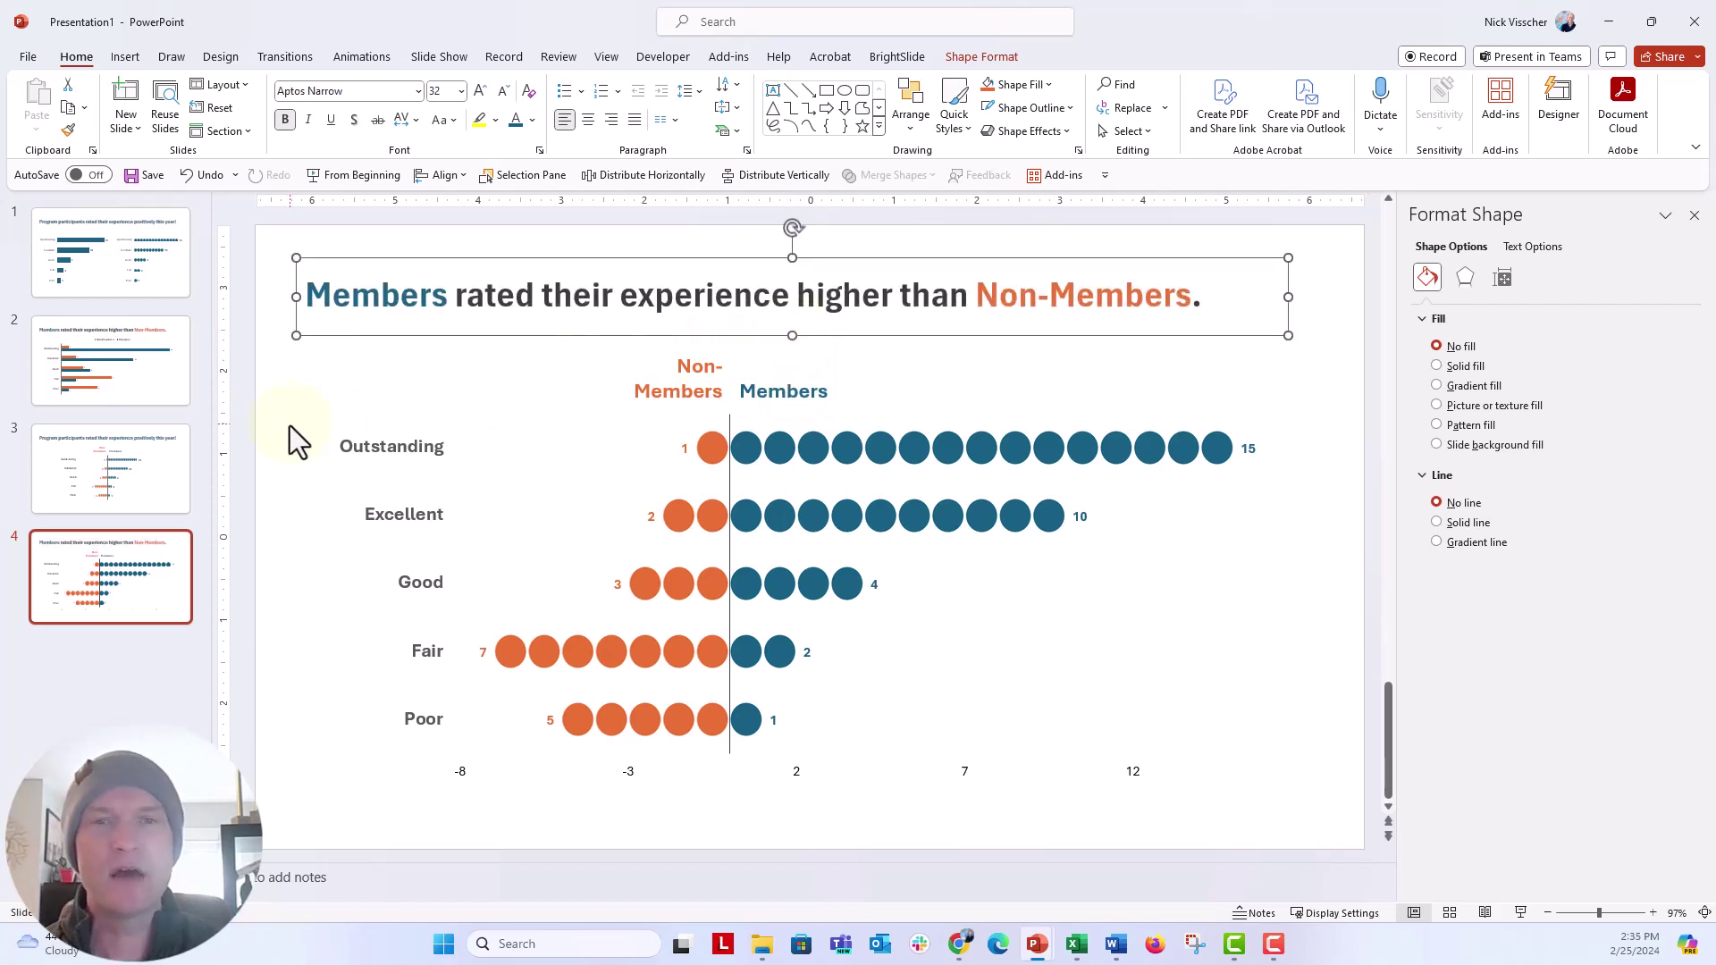
Lower the chart's top edge and move both Members labels down just above the top circle row.
{"action": "left_click", "coordinate": [460, 775]}
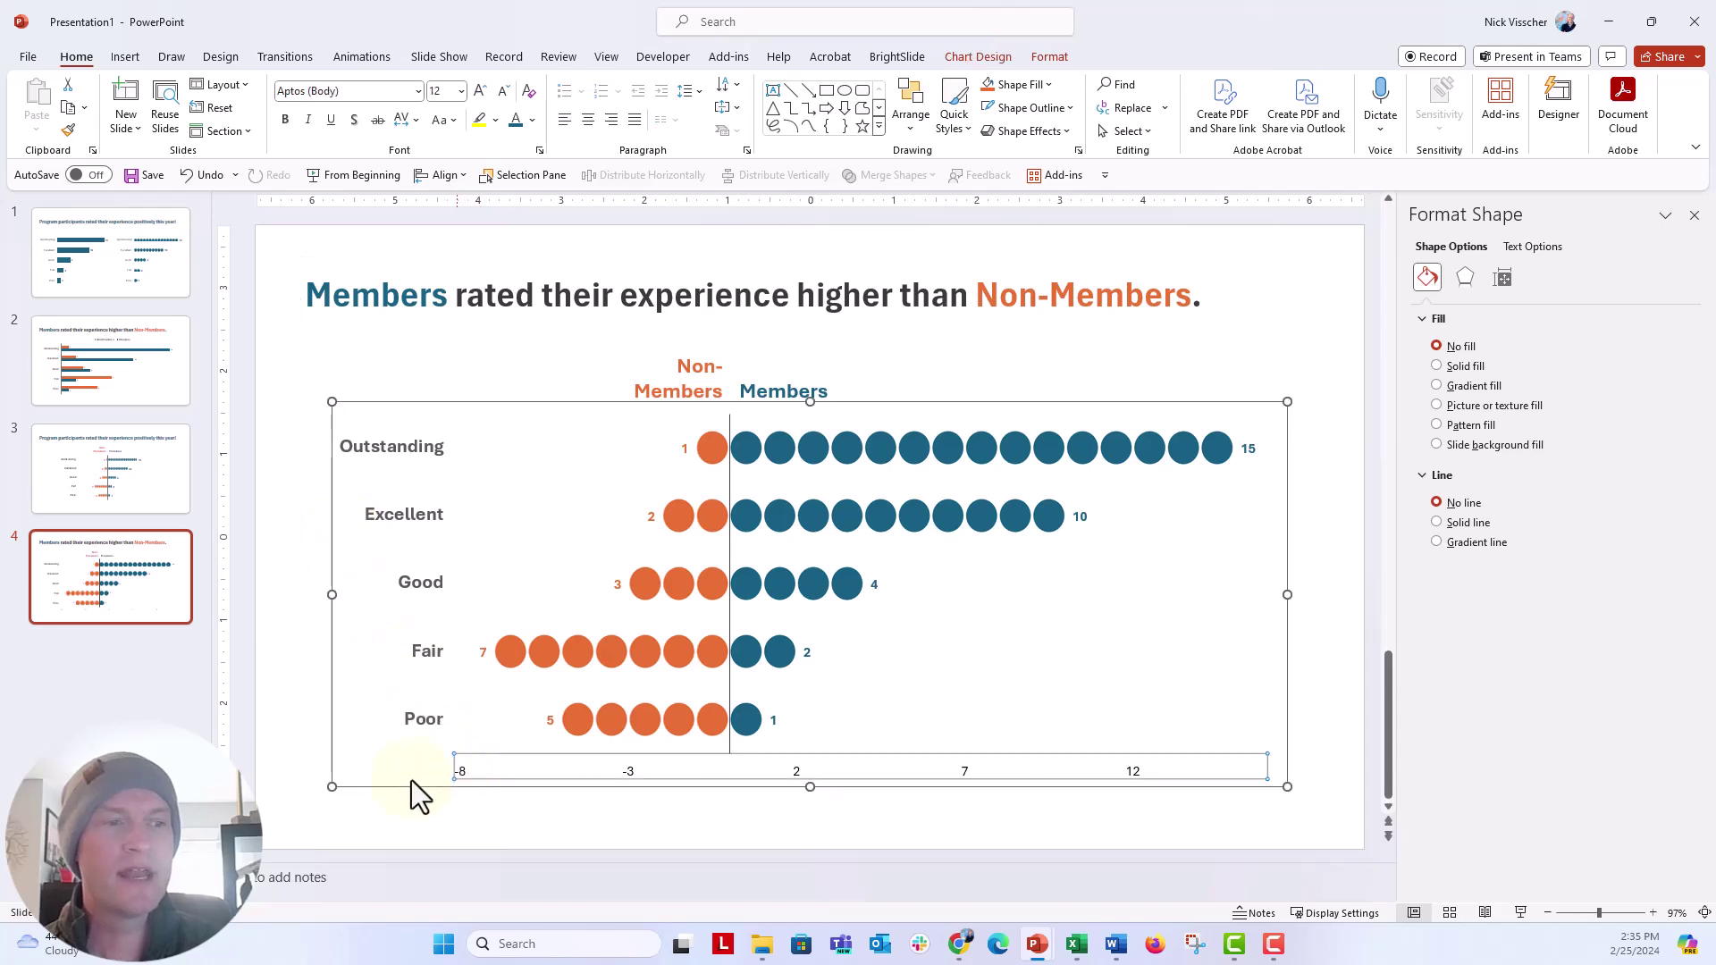
{"action": "left_click", "coordinate": [385, 784]}
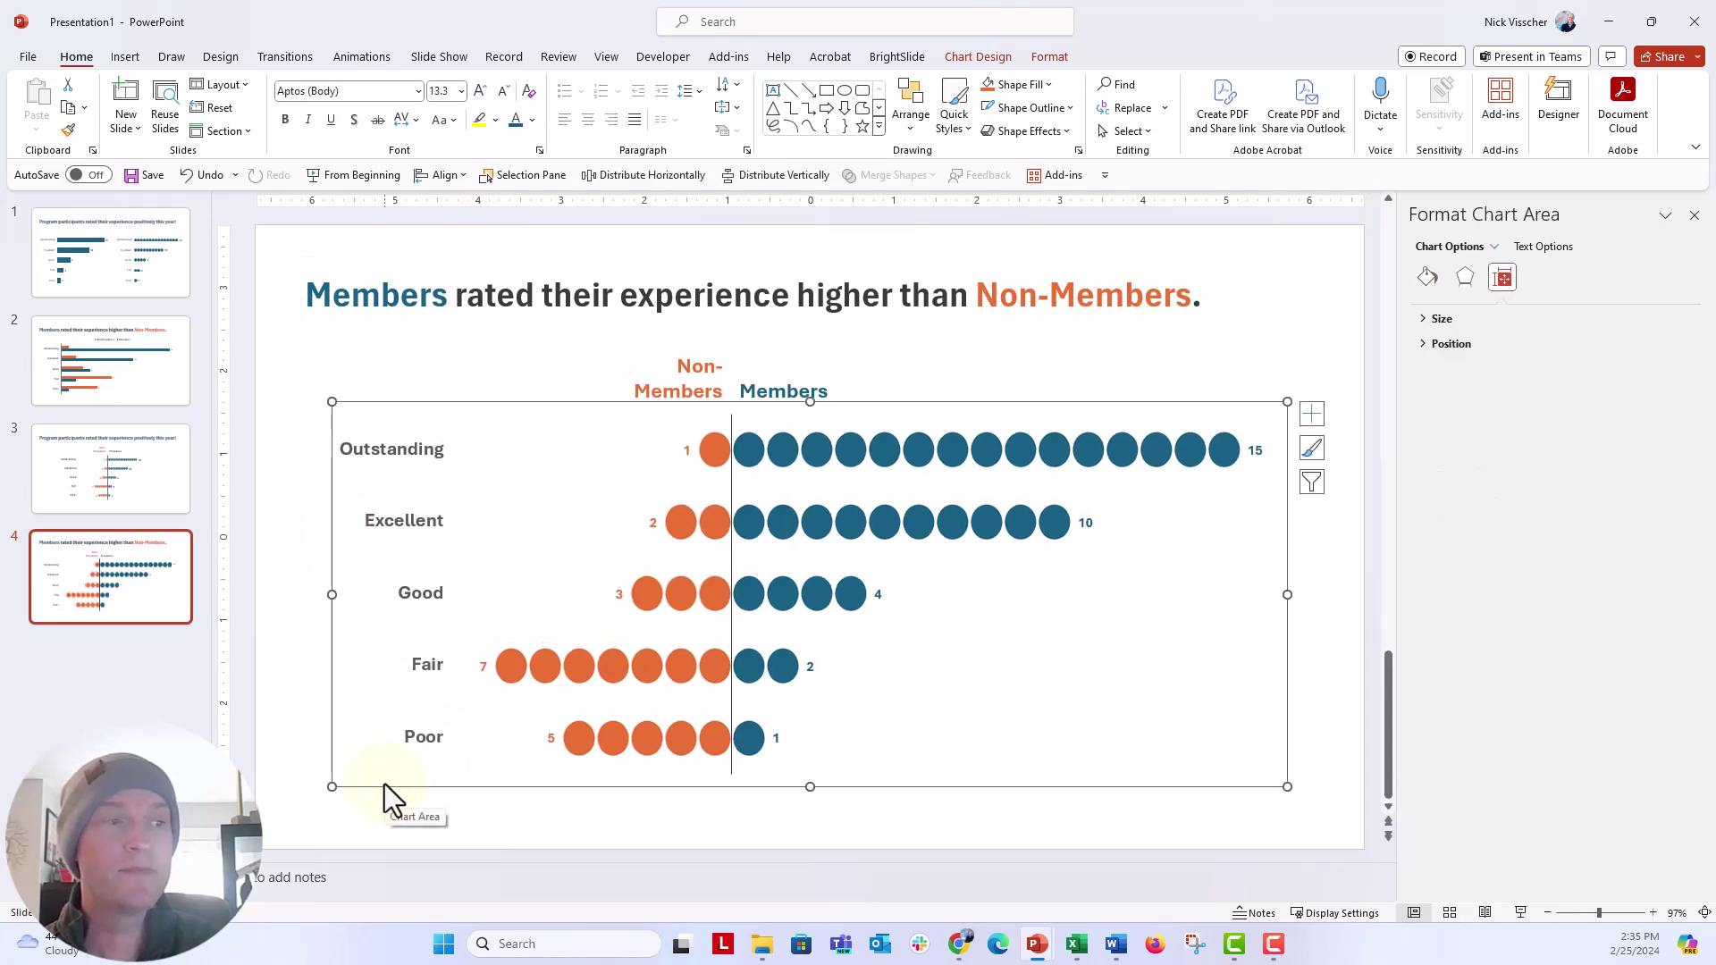
{"action": "left_click_drag", "start_coordinate": [810, 401], "coordinate": [804, 423]}
{"action": "left_click", "coordinate": [749, 391]}
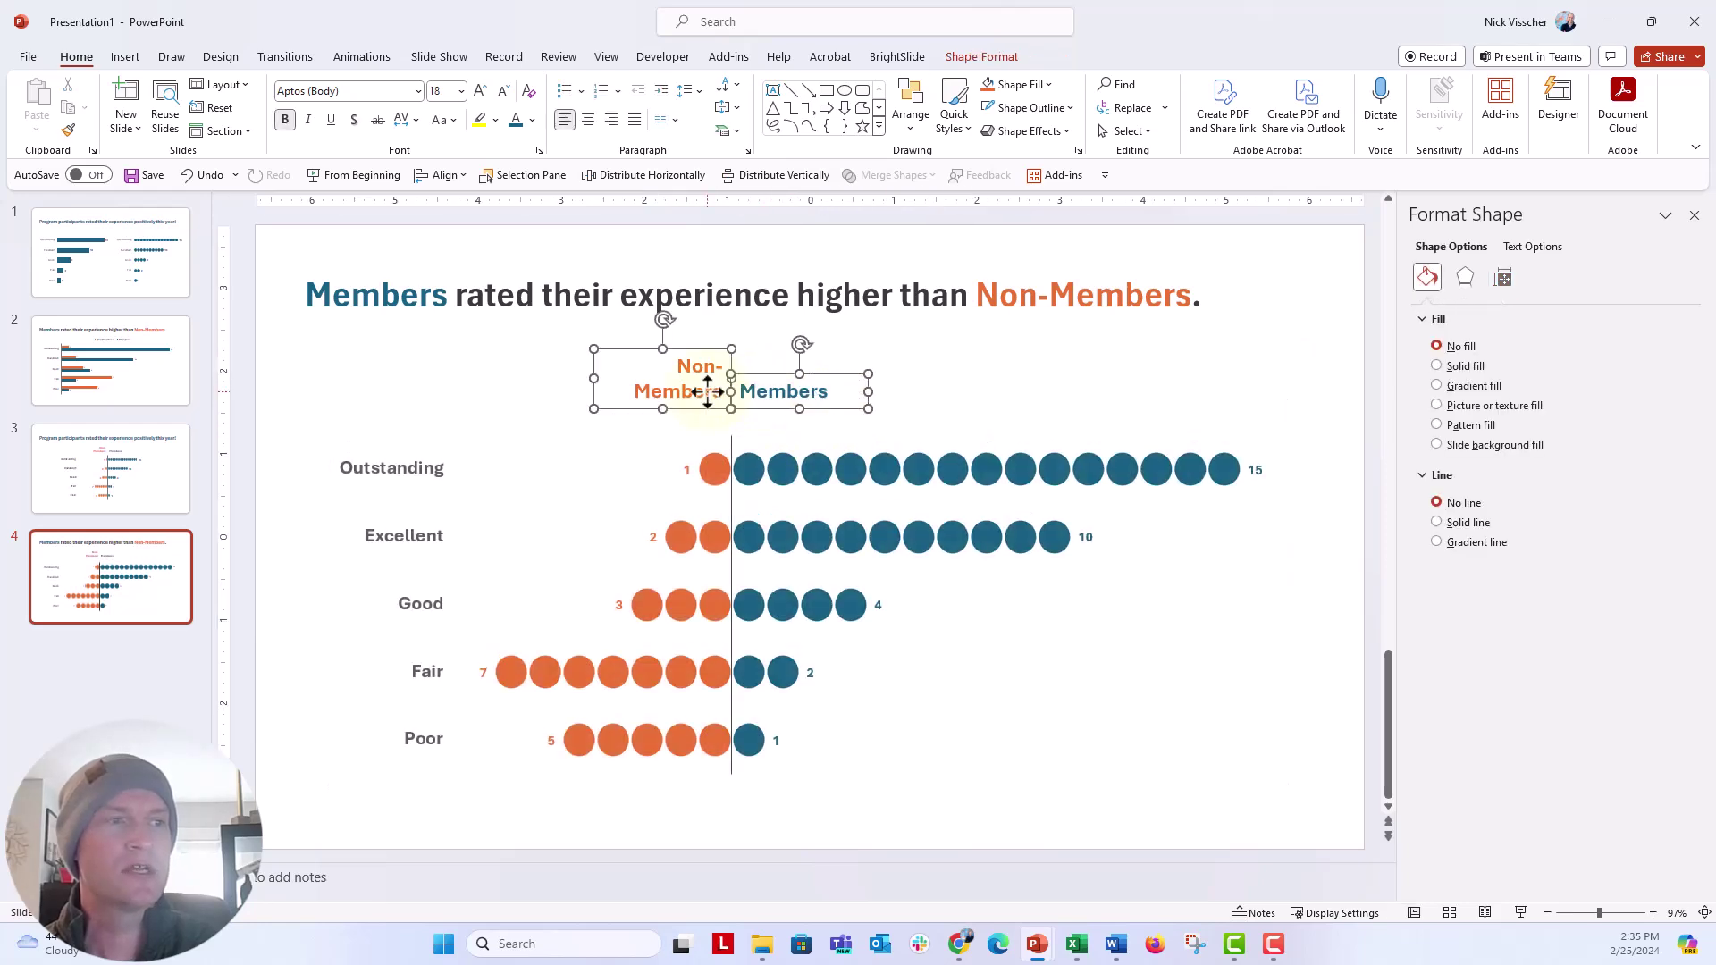
{"action": "left_click_drag", "start_coordinate": [708, 389], "coordinate": [709, 408]}
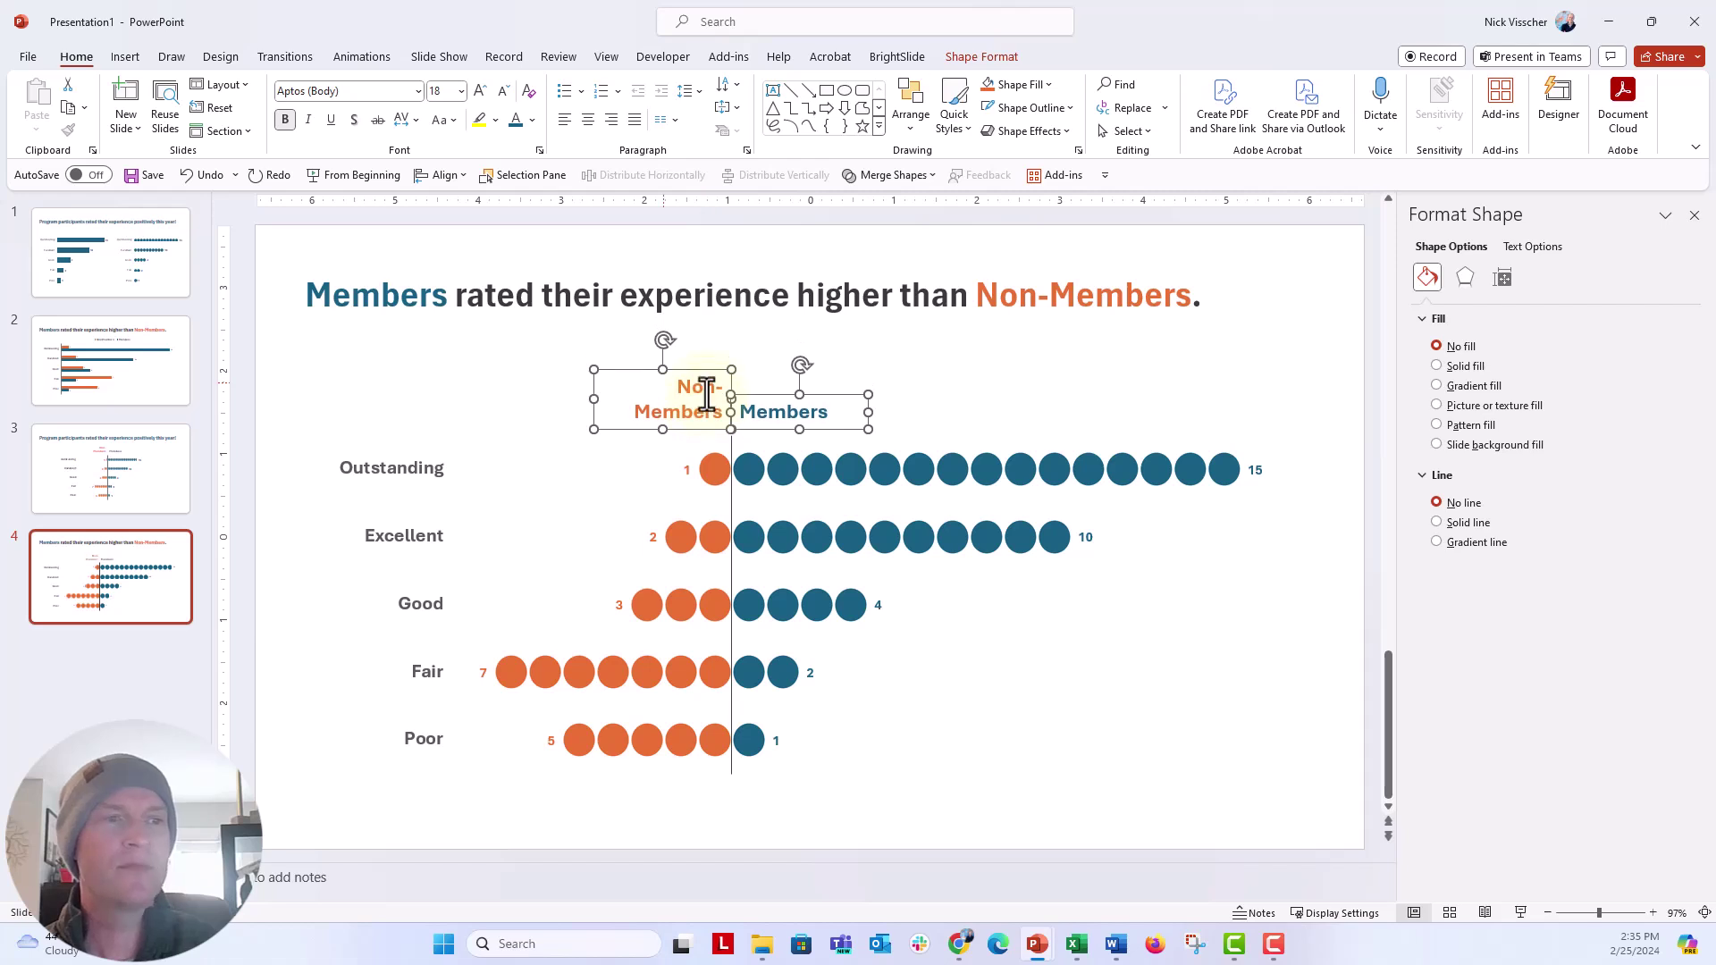
{"action": "left_click", "coordinate": [305, 523]}
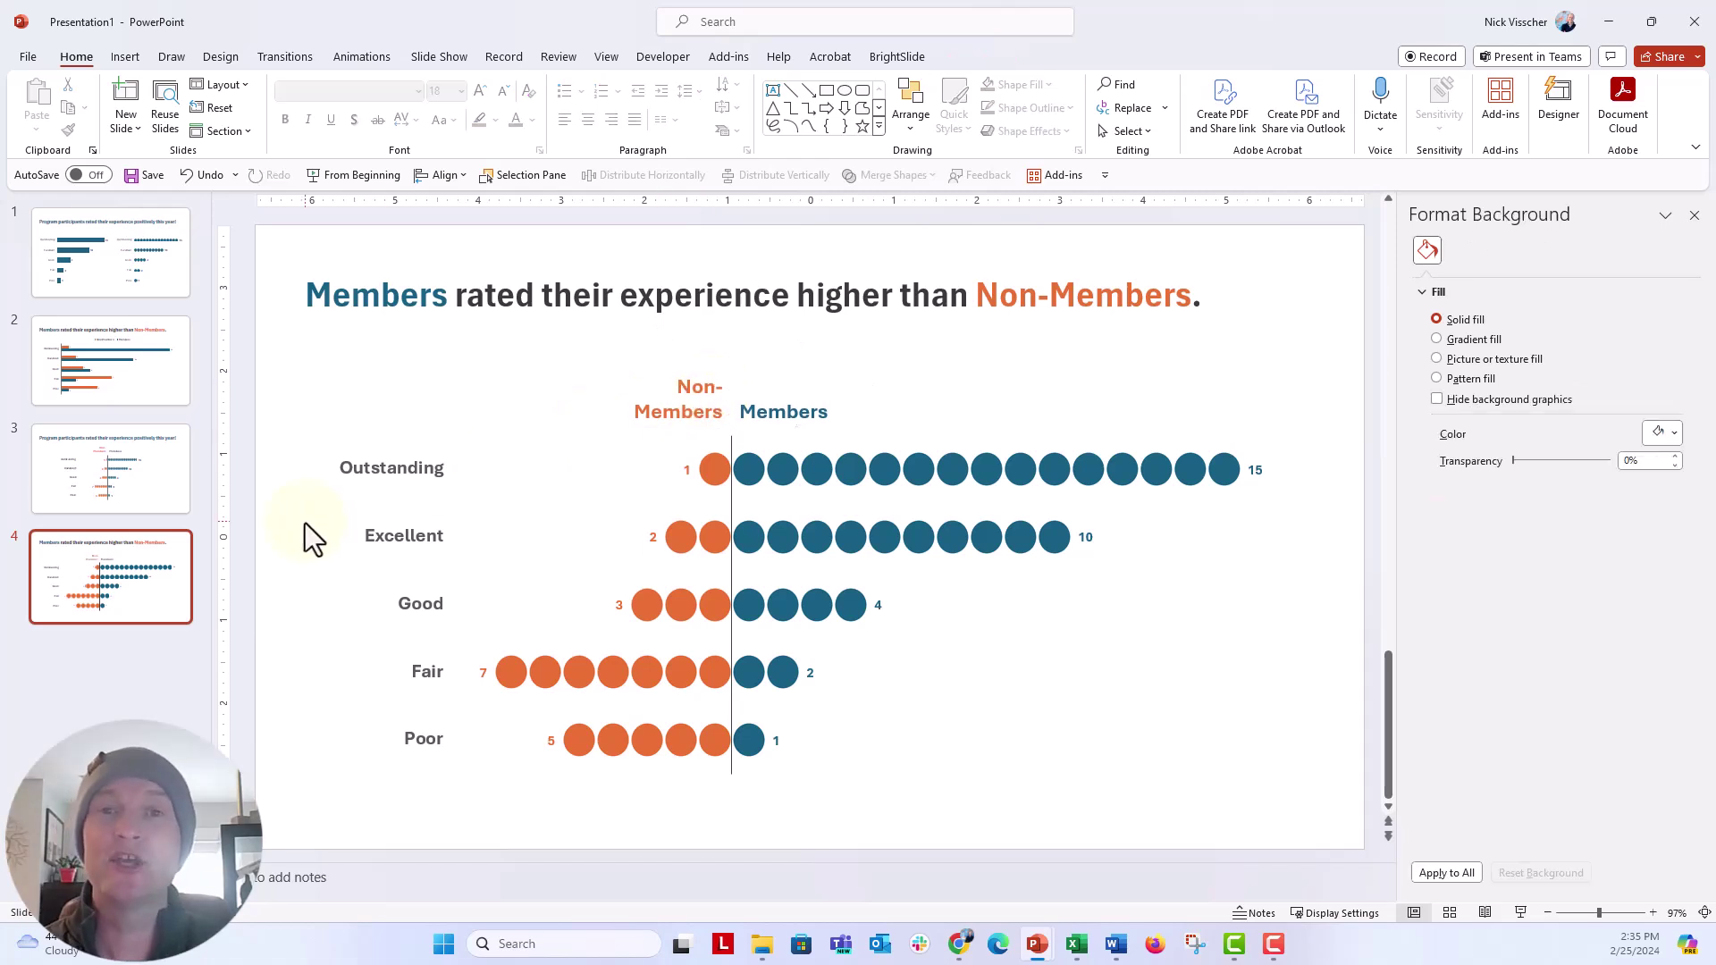